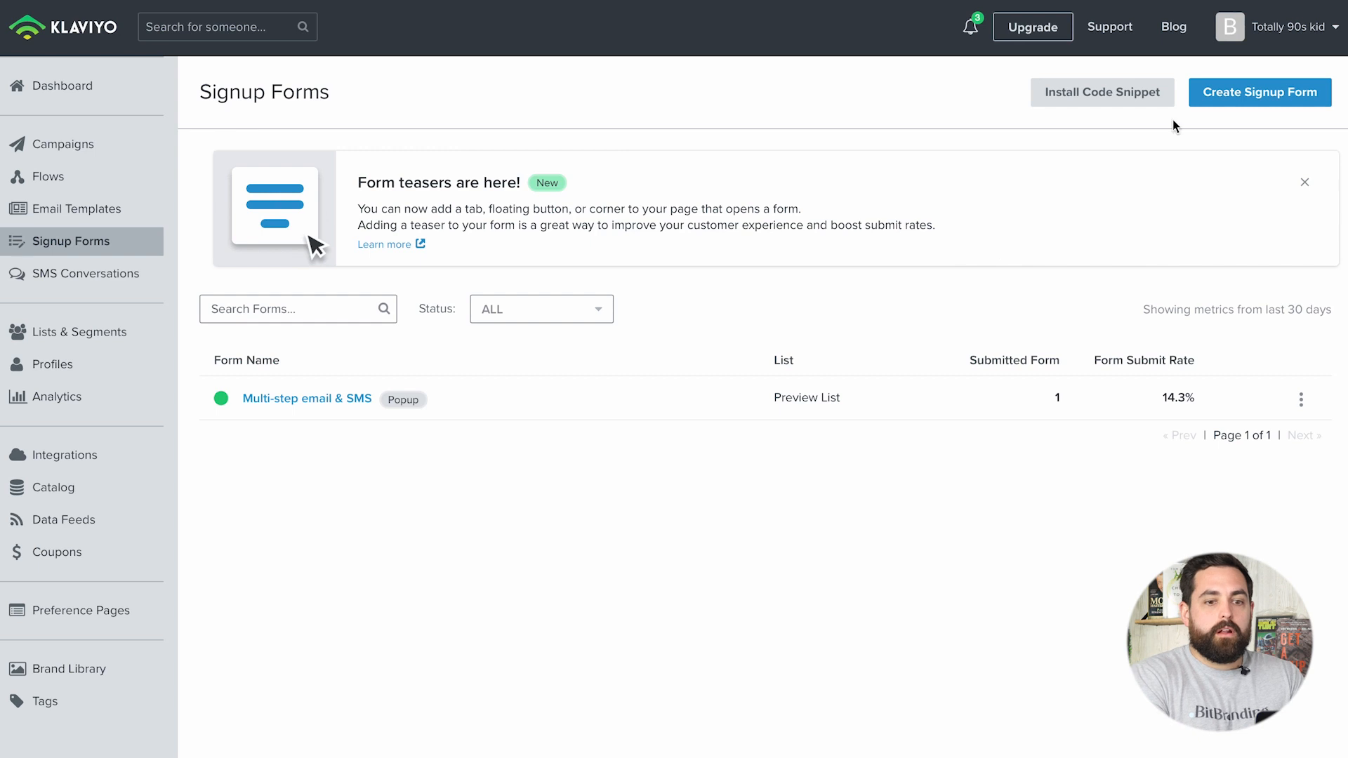
# Start creating a new signup form.
pyautogui.click(1257, 95)
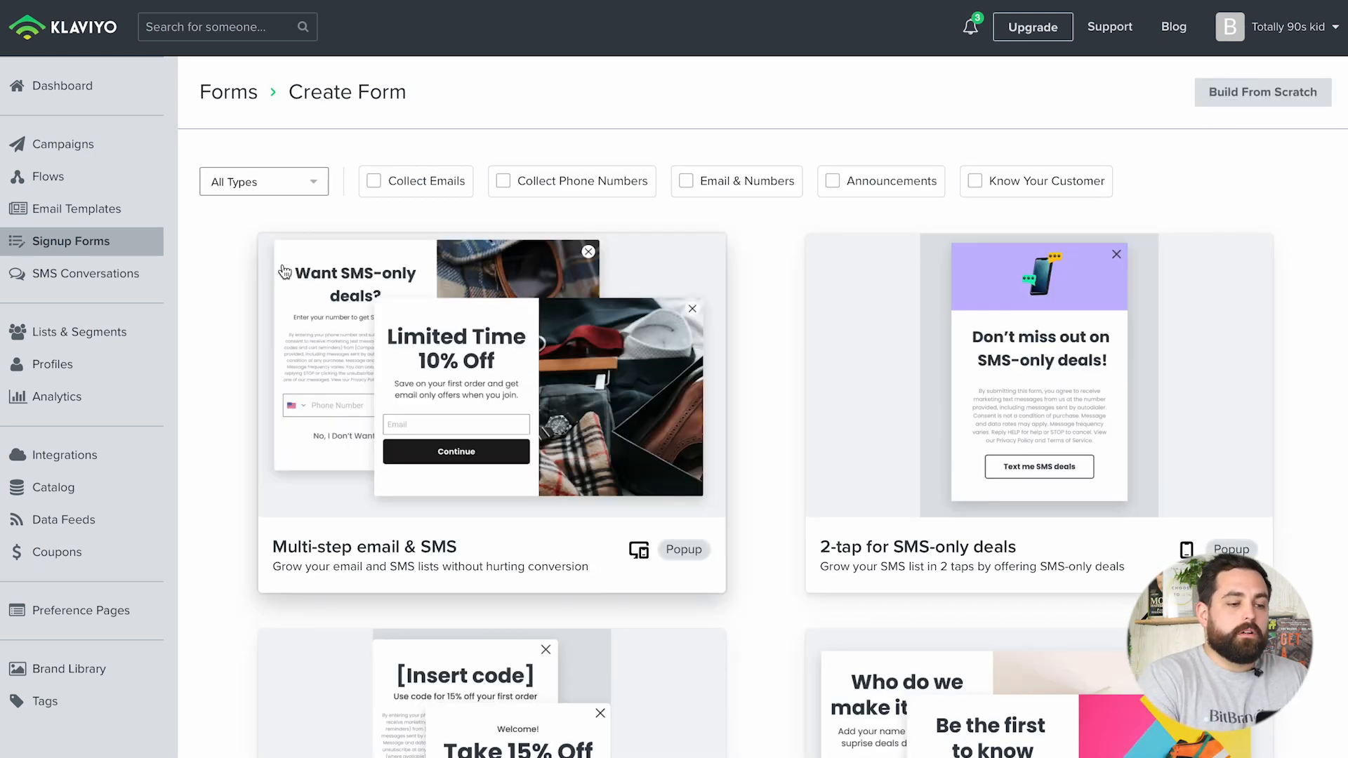
# Examine the signup form templates on offer, including their purpose, form type and supported devices.
pyautogui.scroll(-7, 231, 349)
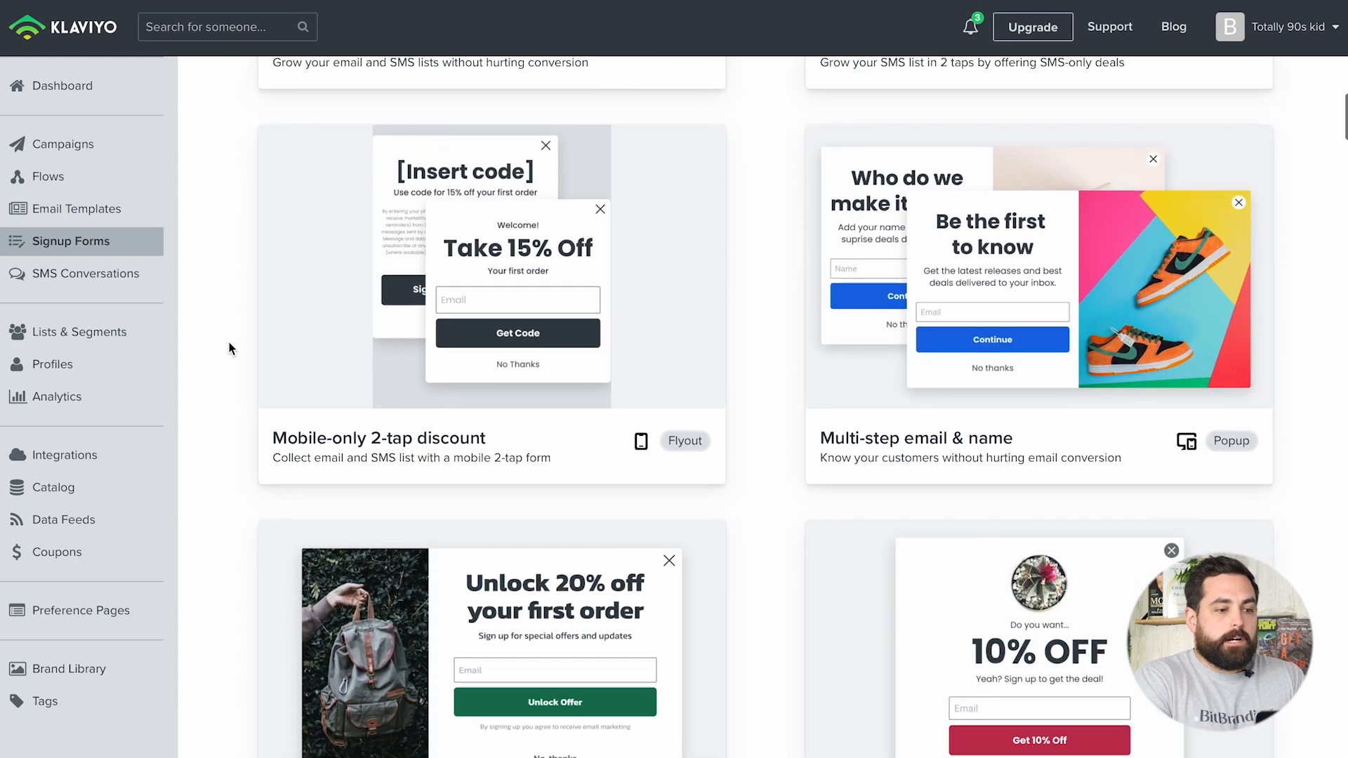
pyautogui.scroll(4, 230, 349)
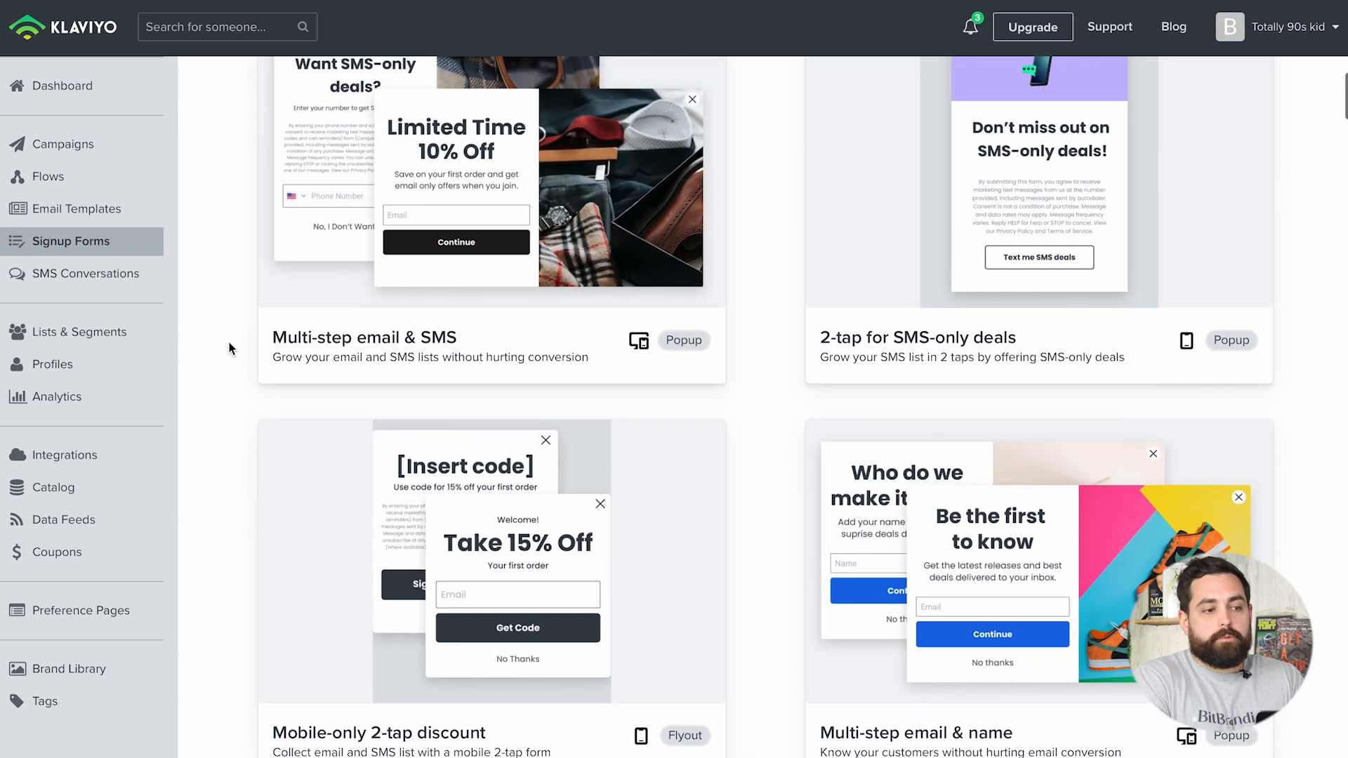
pyautogui.scroll(2, 231, 349)
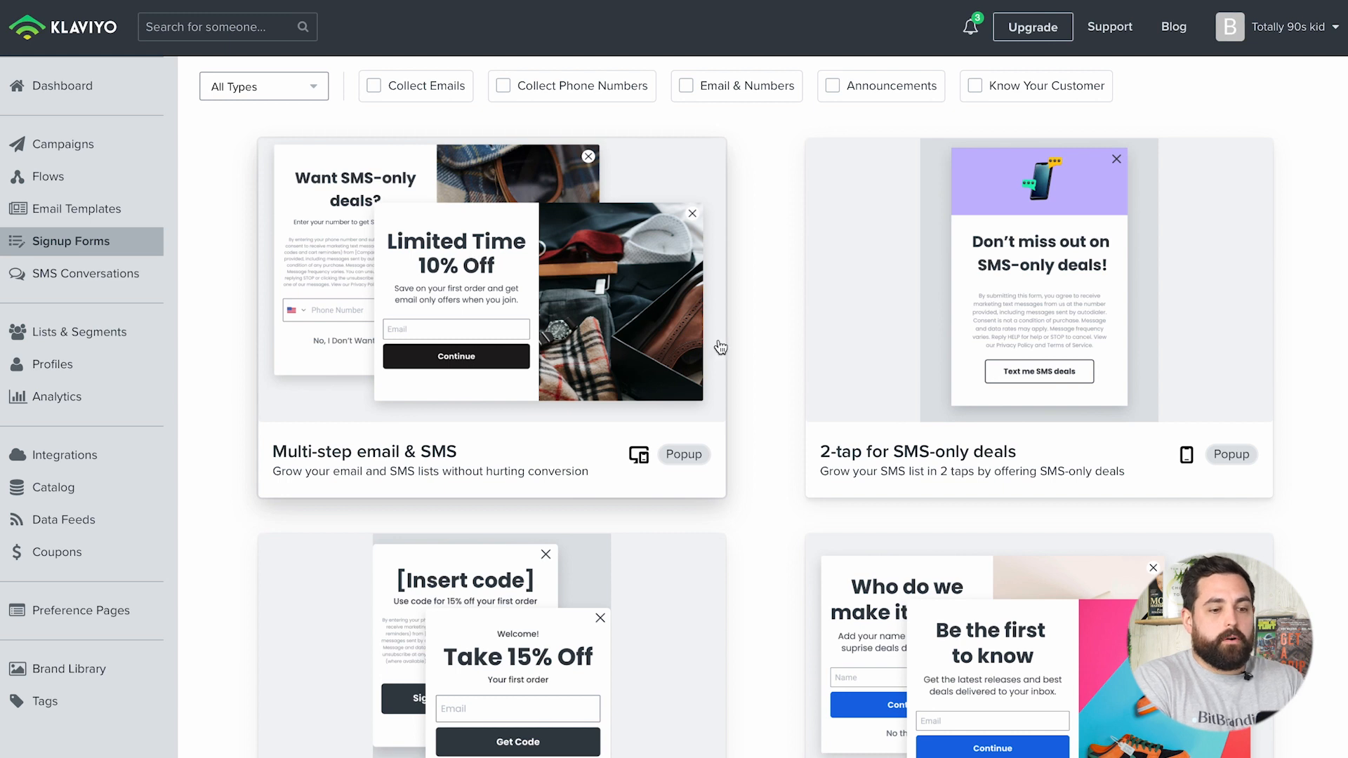
pyautogui.scroll(1, 741, 415)
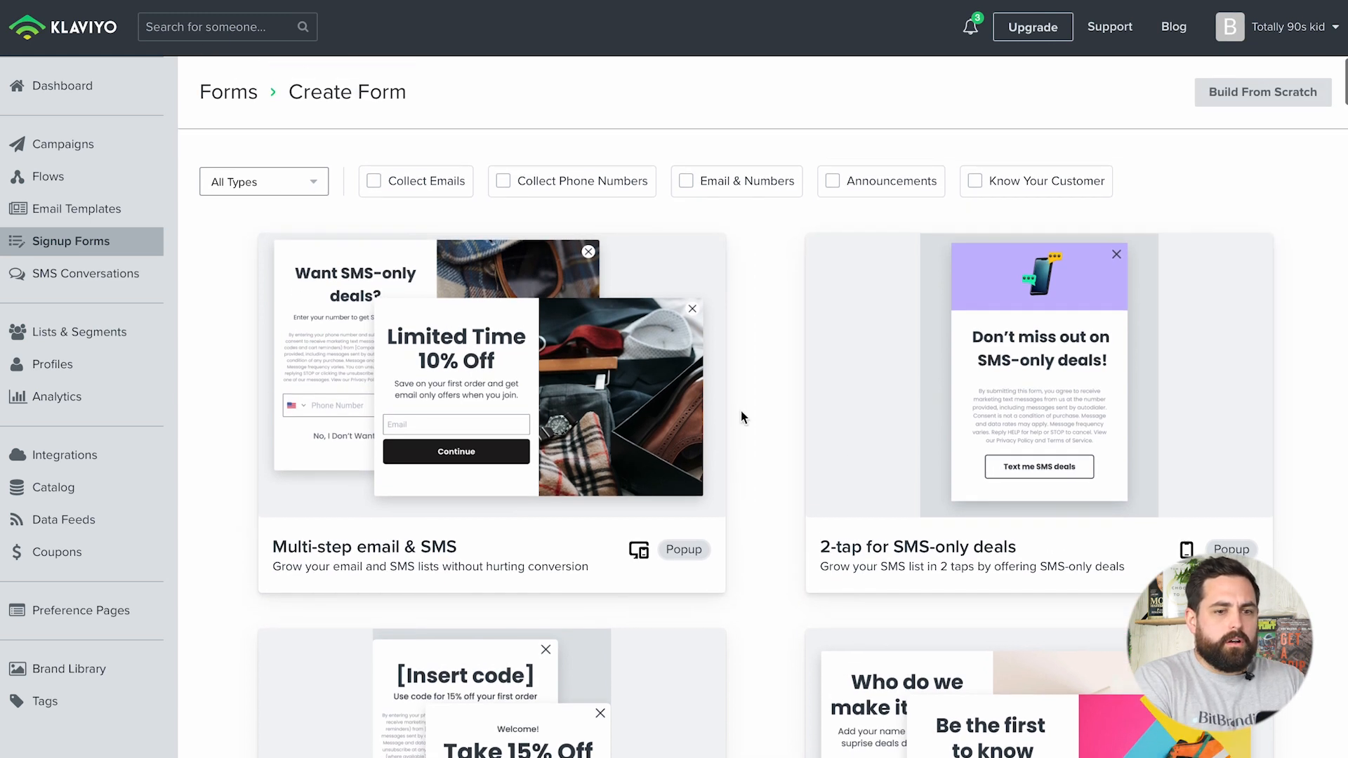
pyautogui.scroll(-8, 741, 412)
pyautogui.scroll(-4, 742, 417)
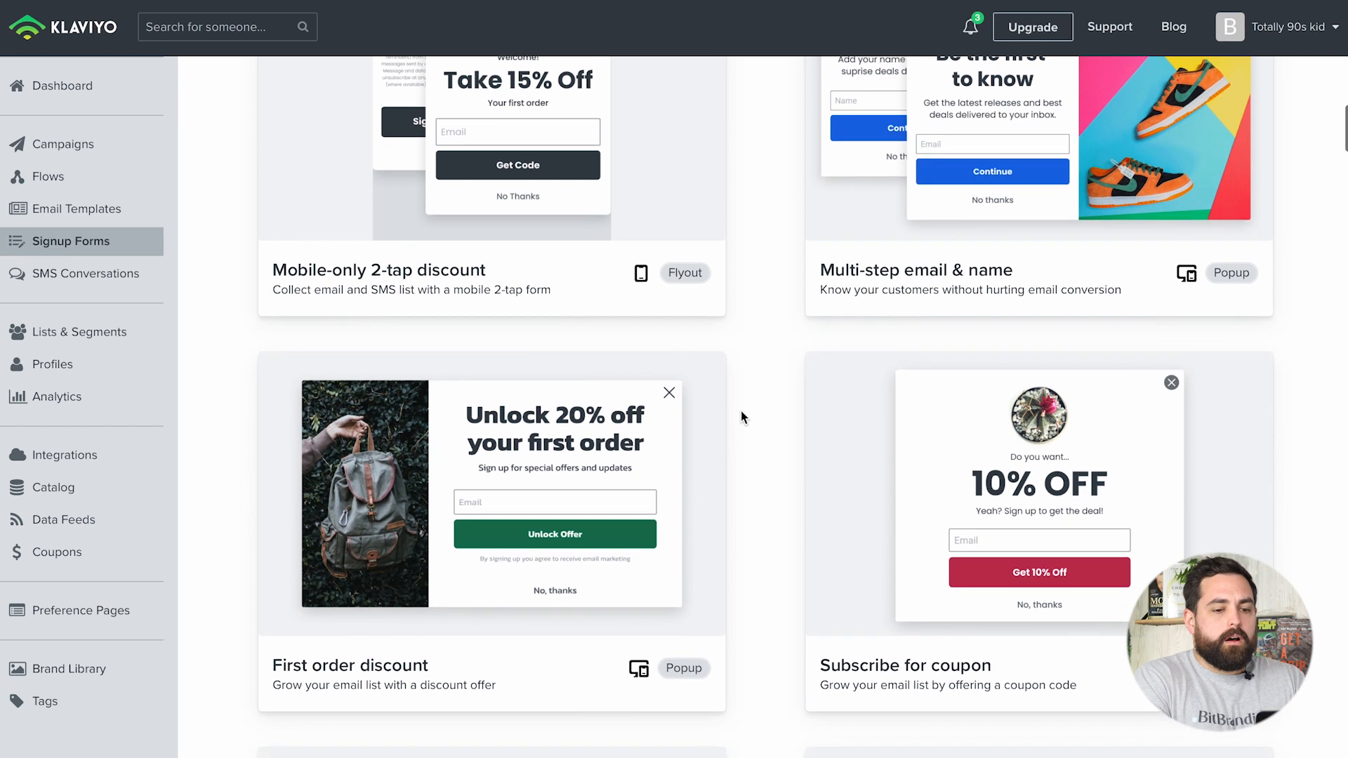
pyautogui.scroll(-3, 741, 417)
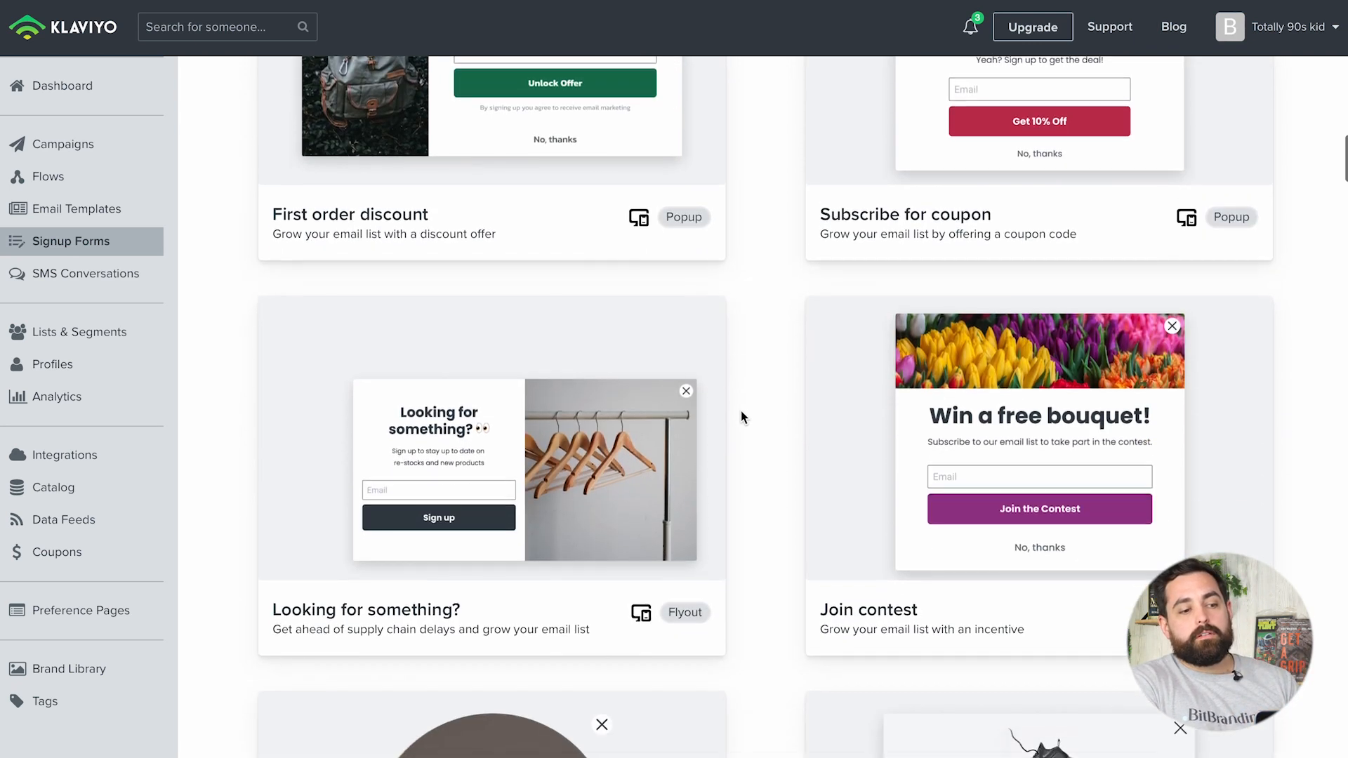
pyautogui.scroll(-4, 741, 417)
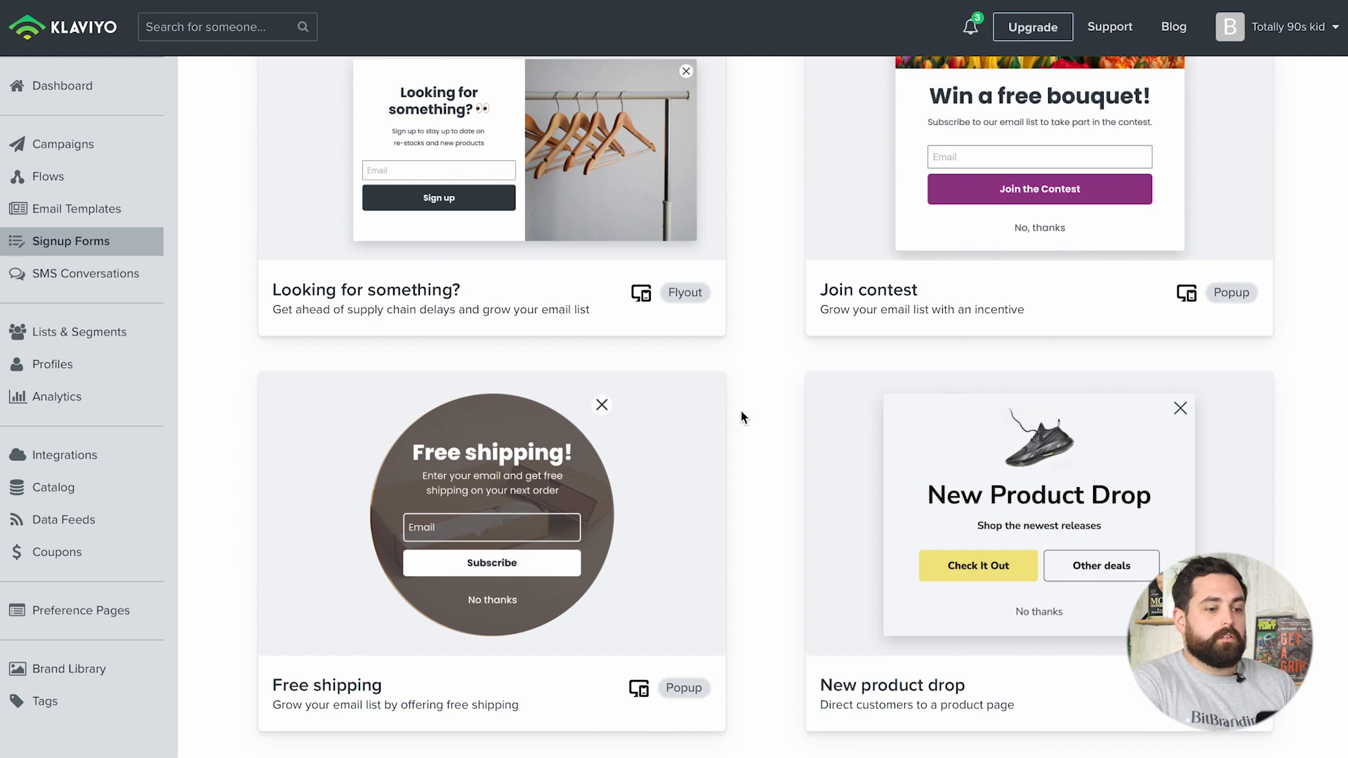
pyautogui.scroll(-6, 742, 417)
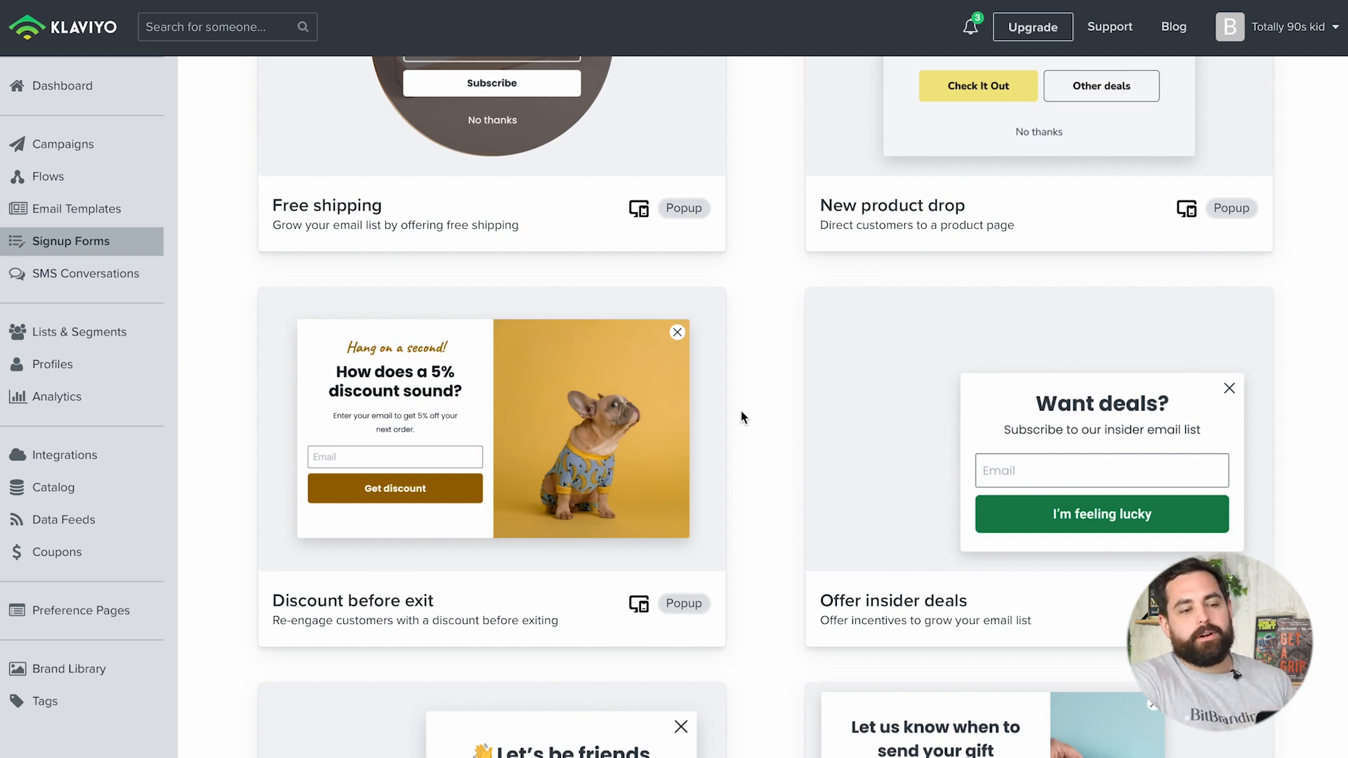
pyautogui.scroll(15, 740, 411)
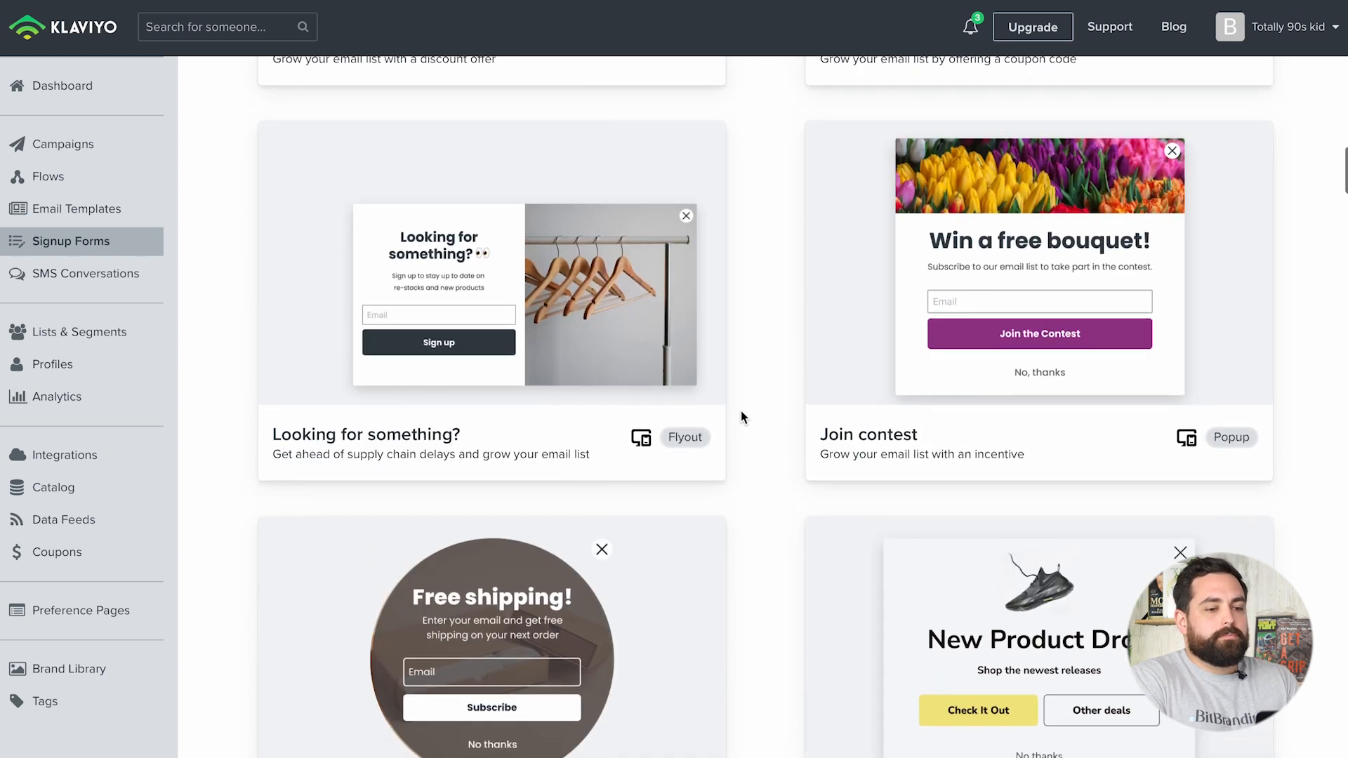
pyautogui.scroll(8, 741, 412)
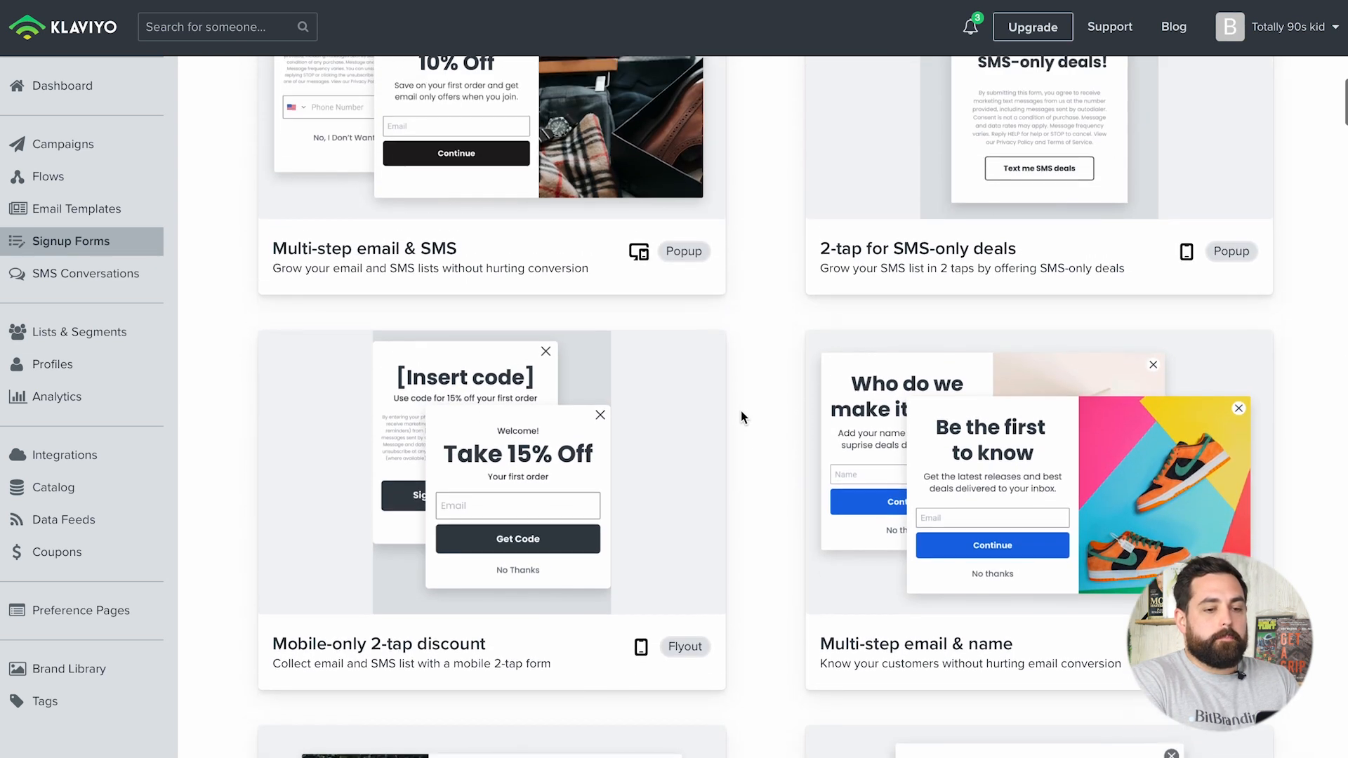
pyautogui.scroll(1, 741, 417)
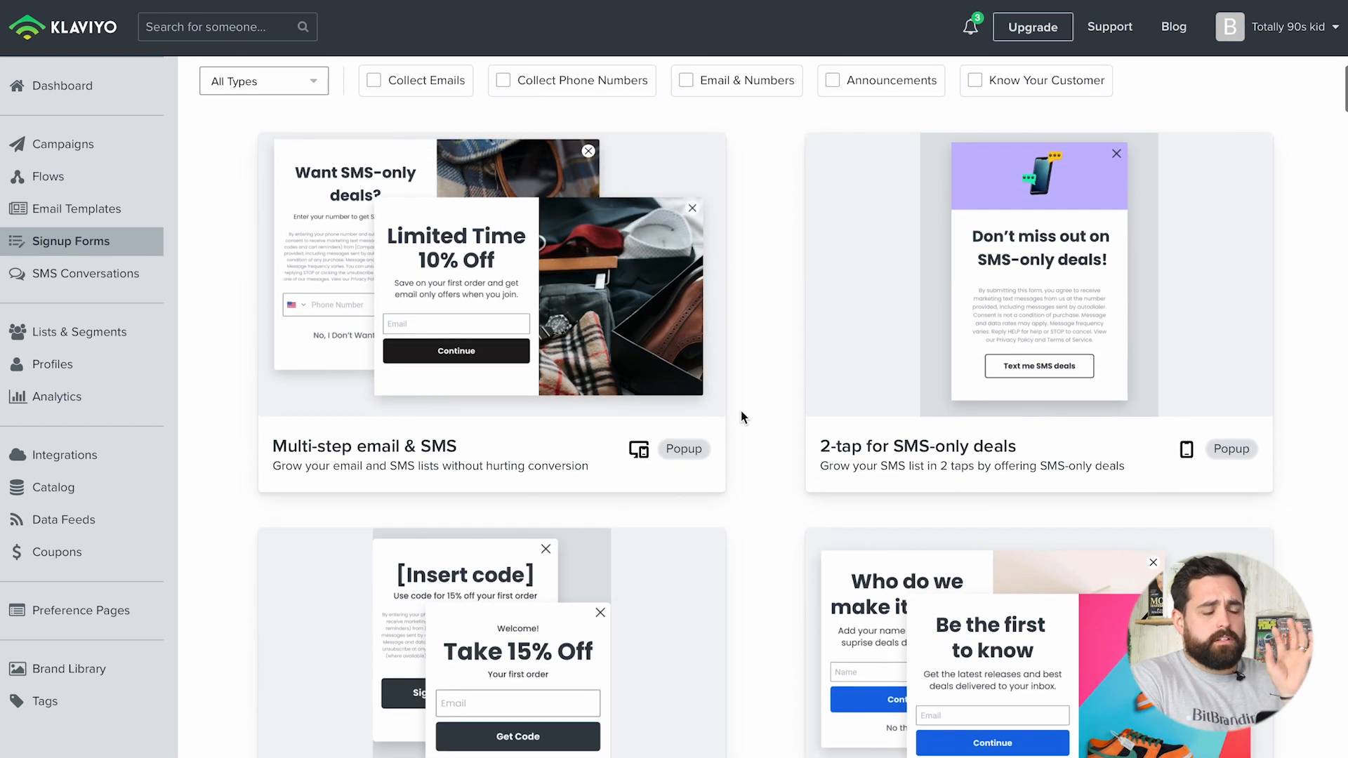
pyautogui.scroll(-8, 741, 412)
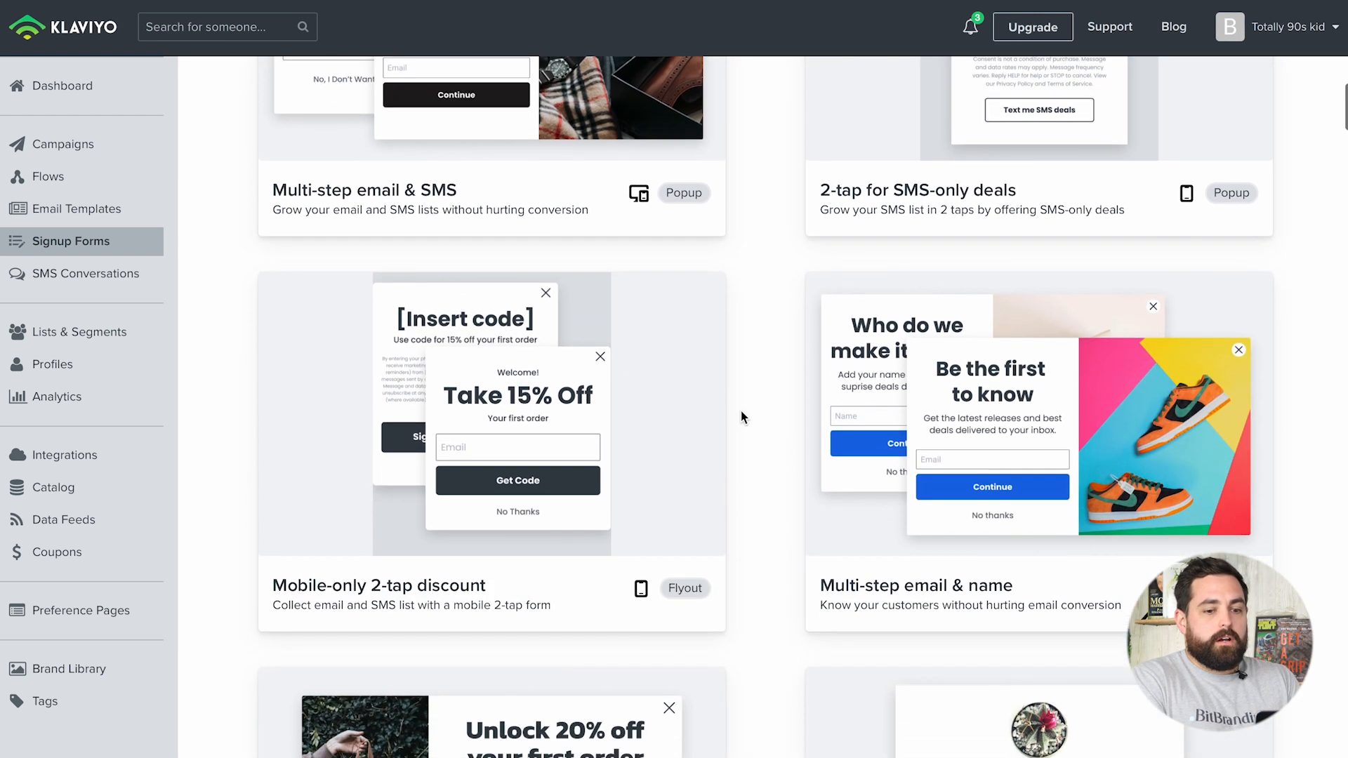
pyautogui.scroll(-5, 741, 417)
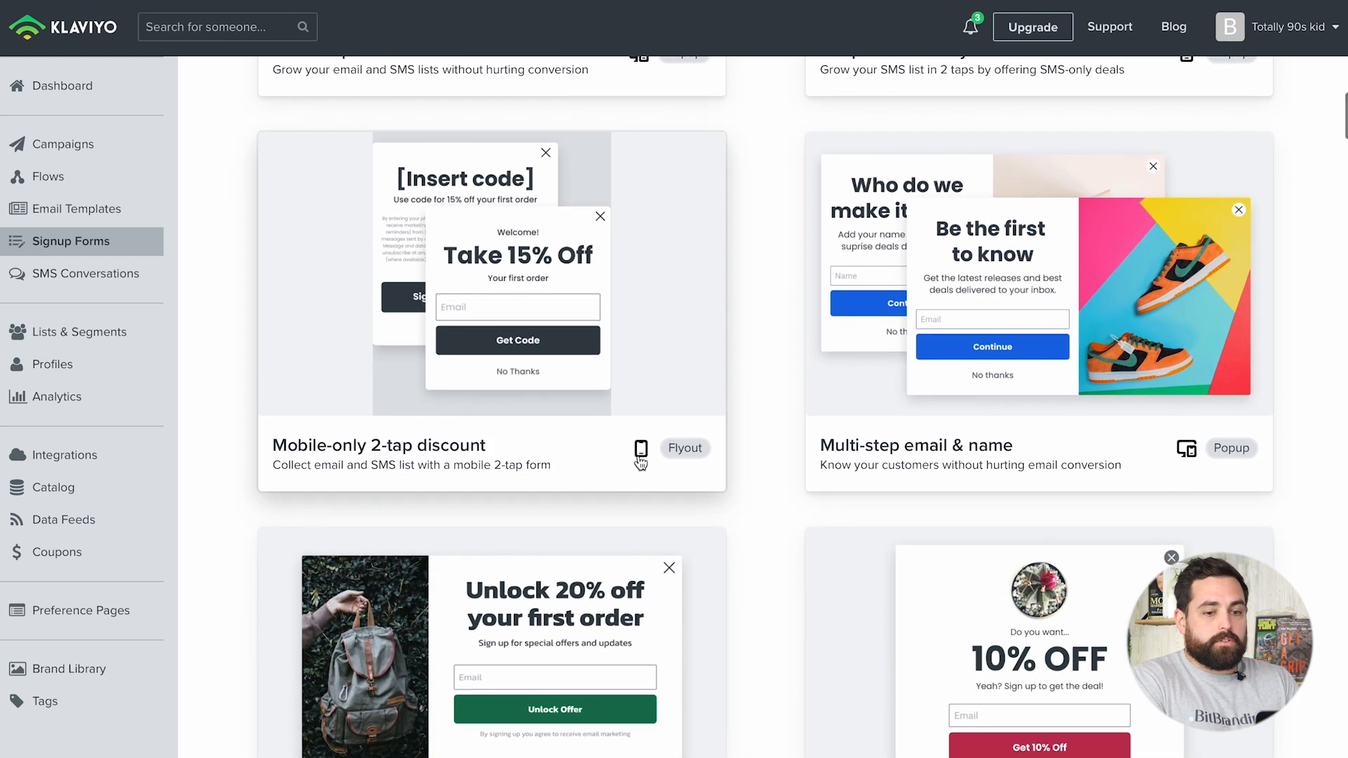
pyautogui.scroll(4, 768, 373)
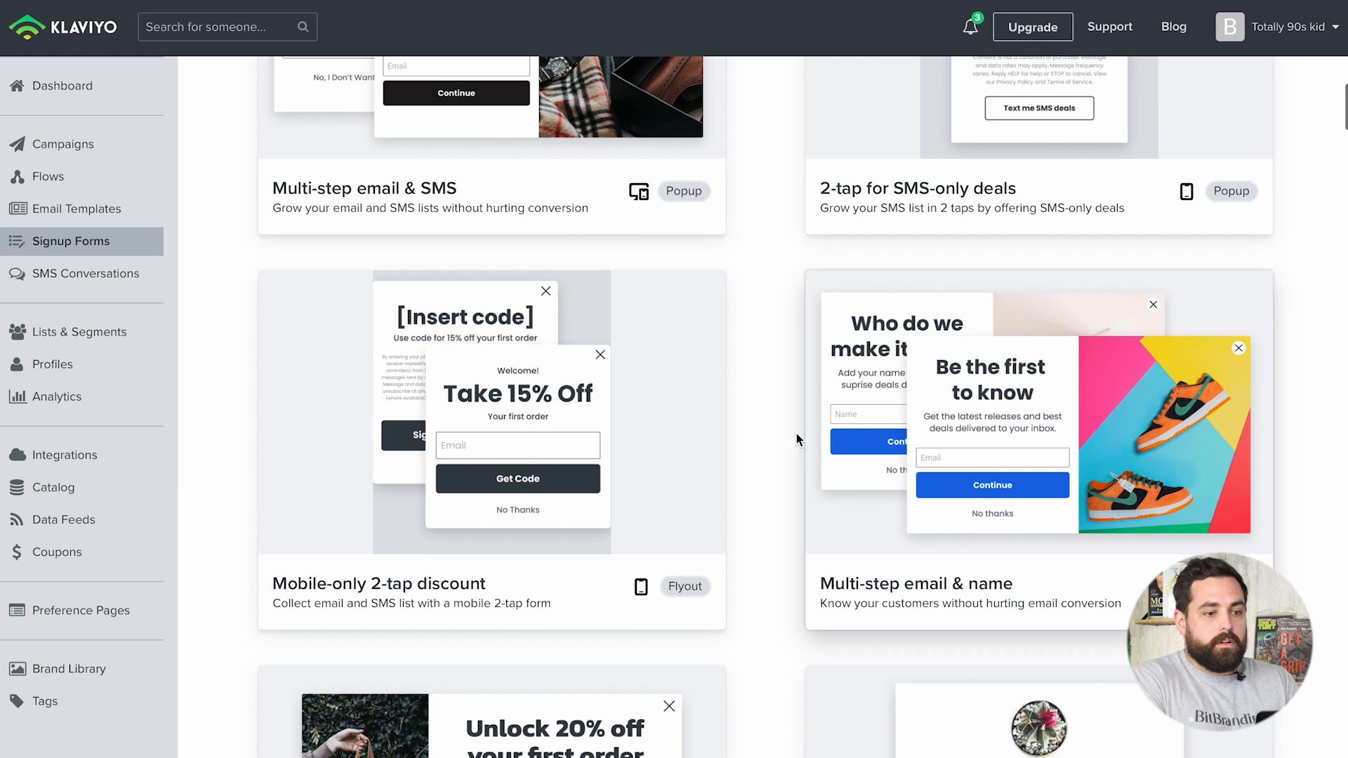
pyautogui.scroll(-12, 732, 538)
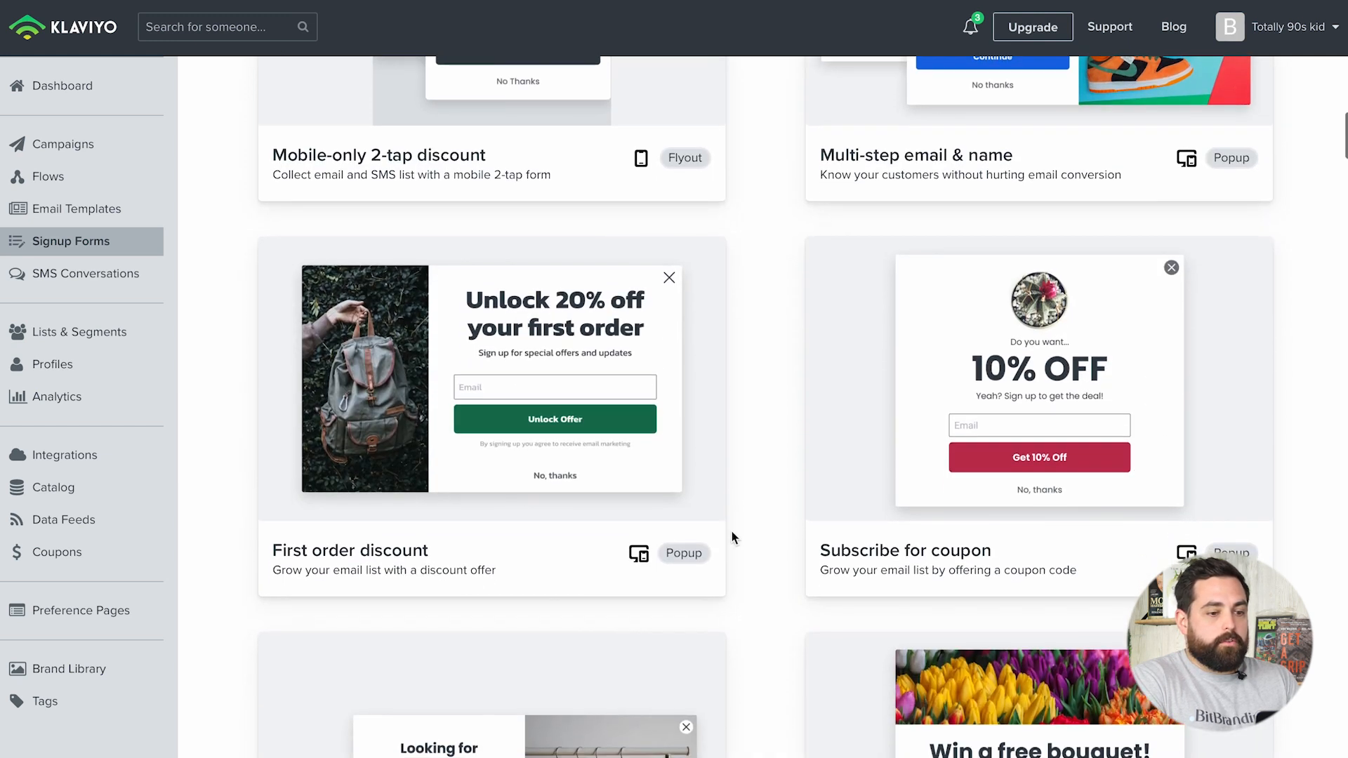
pyautogui.scroll(20, 778, 461)
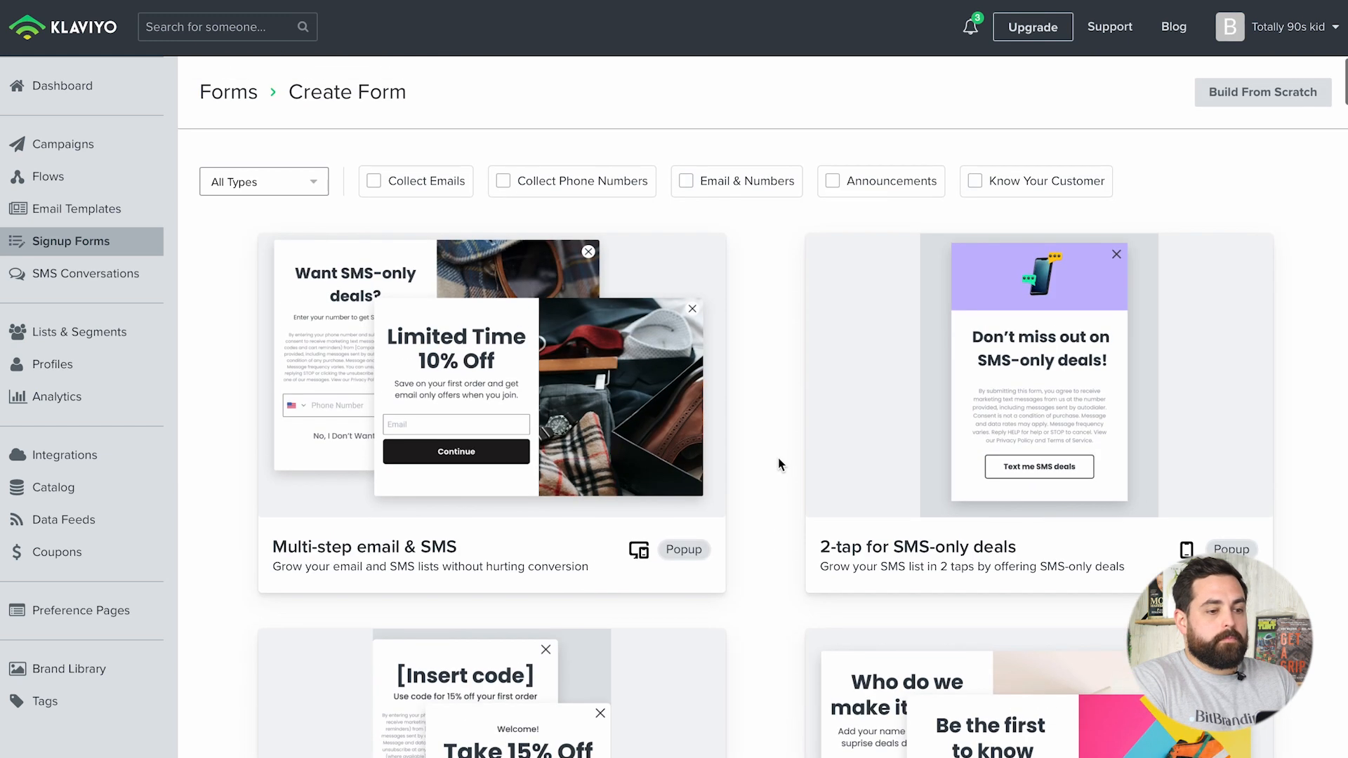
pyautogui.scroll(-4, 778, 463)
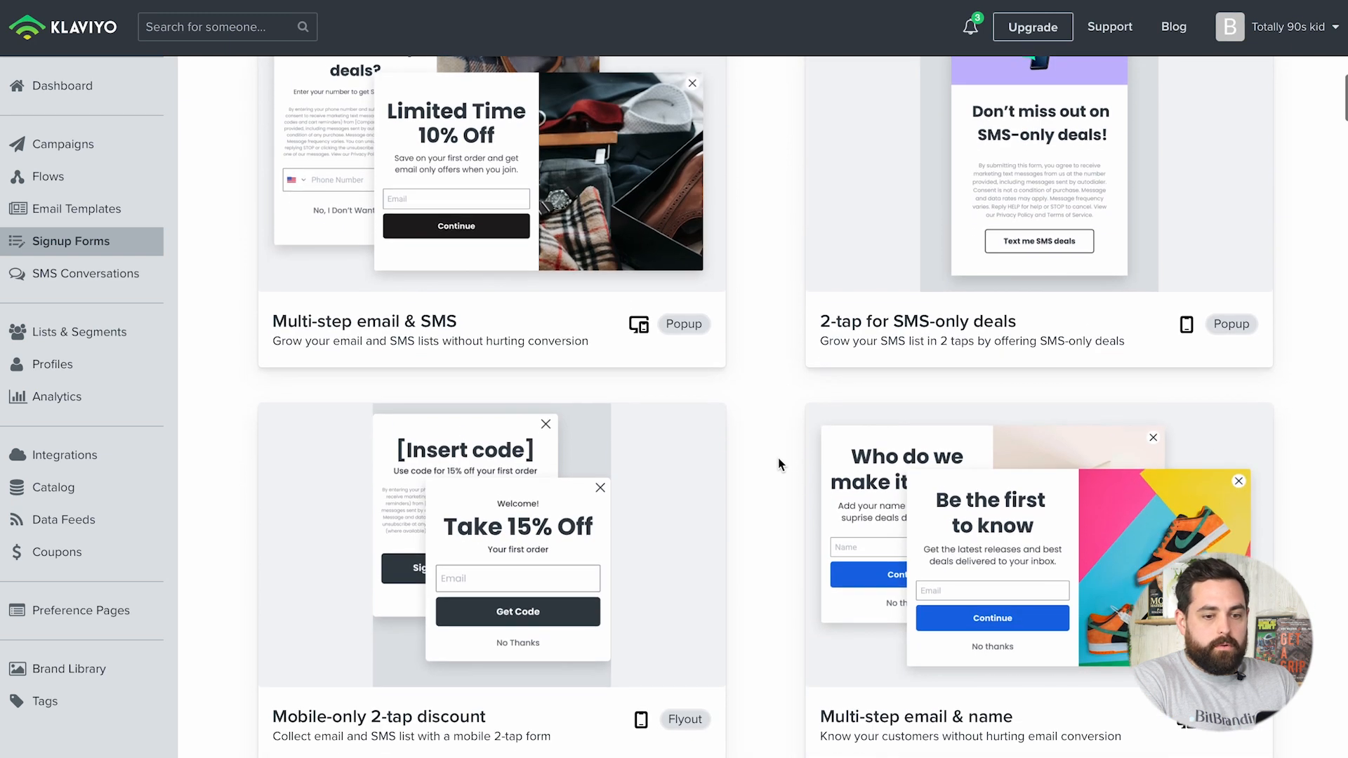
pyautogui.scroll(4, 778, 458)
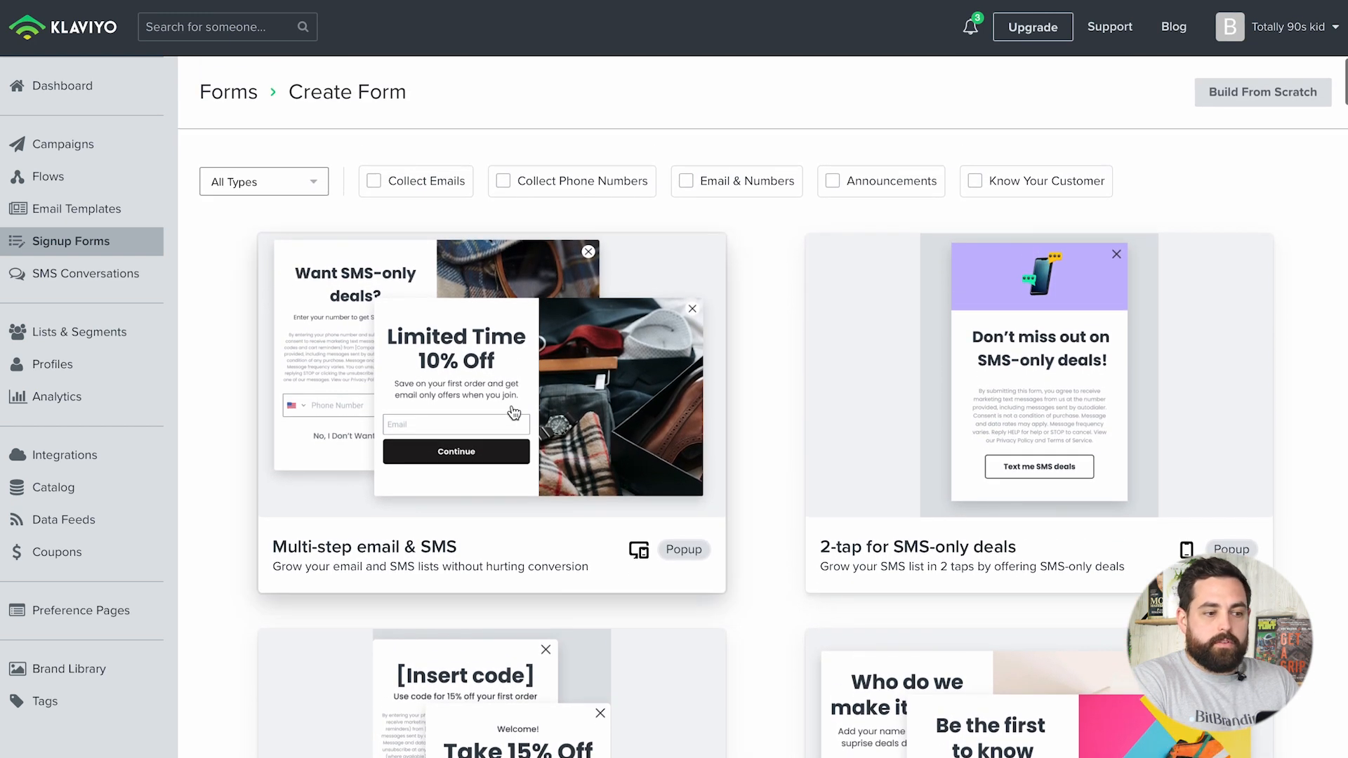
# Create a form from the Multi-step email & SMS template with Preview List as its subscribe list.
pyautogui.click(450, 407)
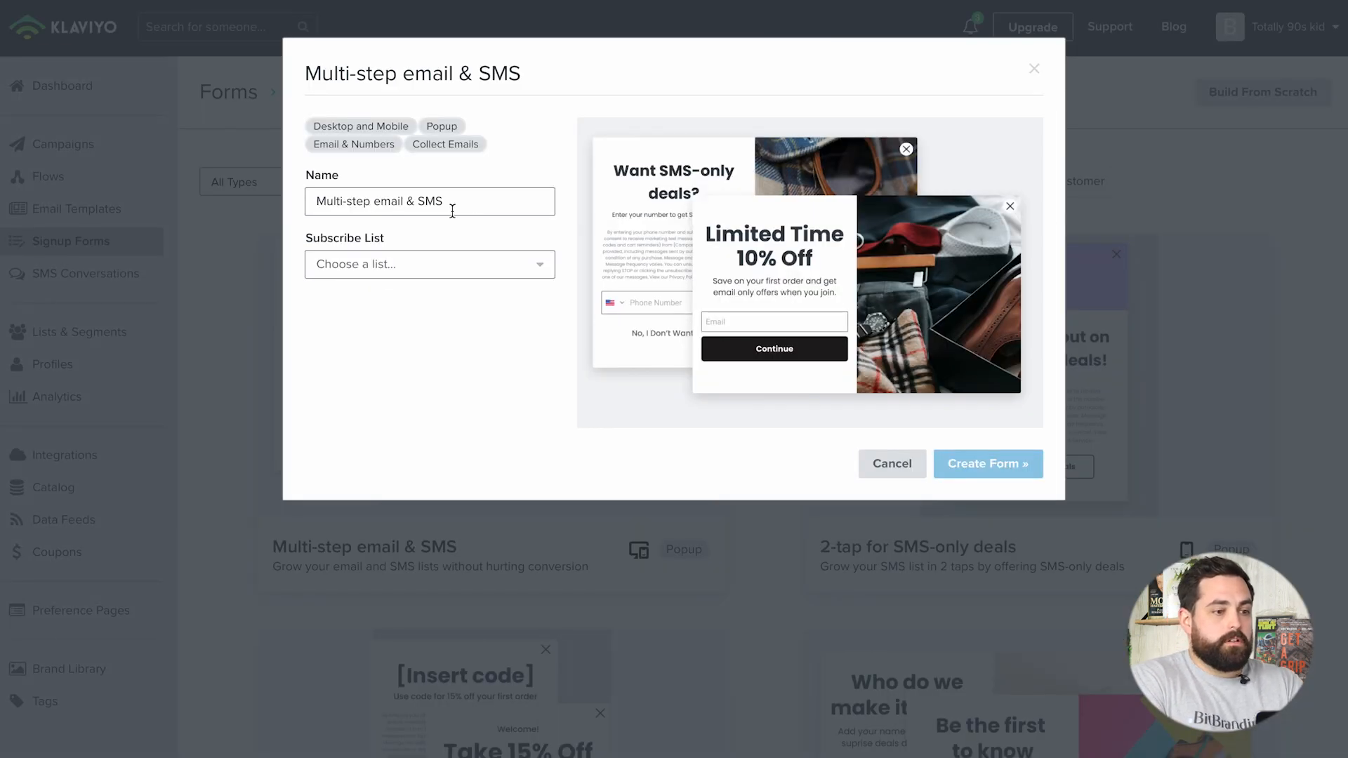
pyautogui.click(414, 265)
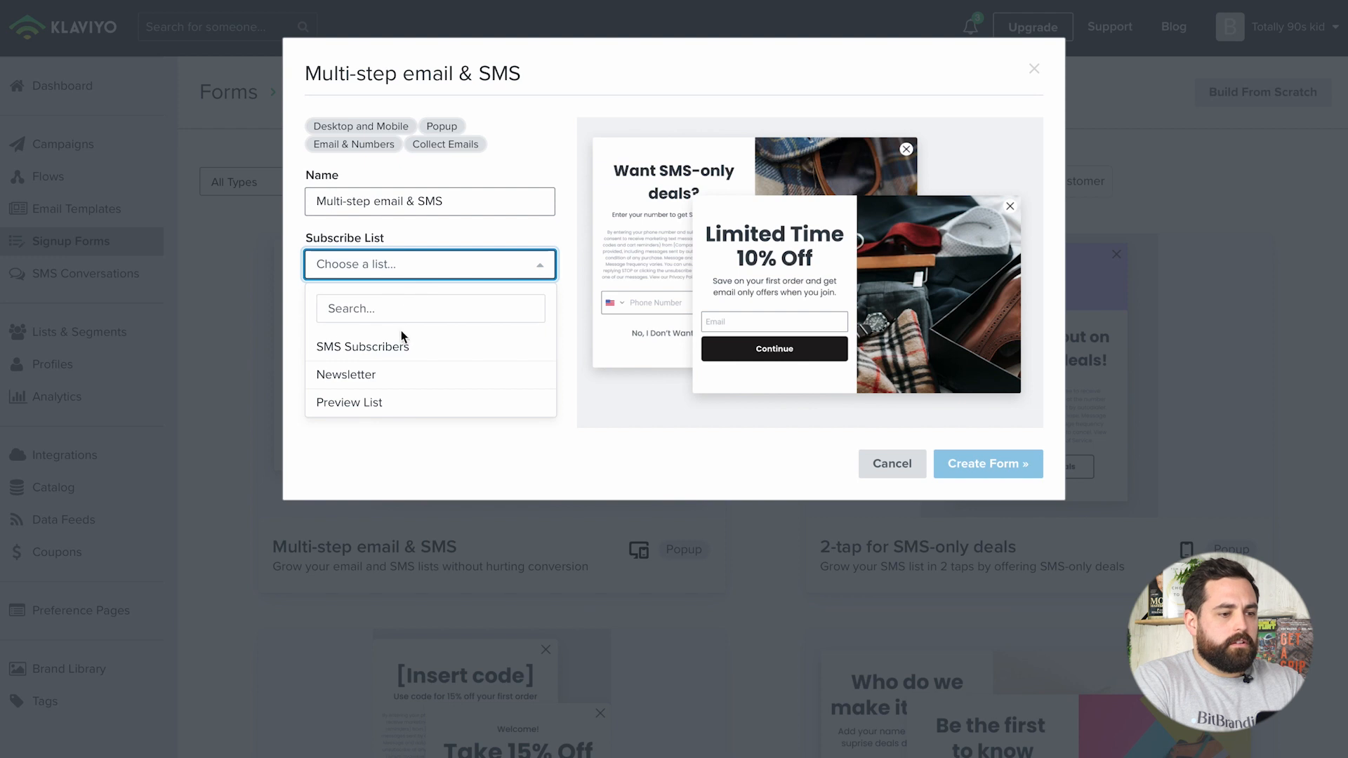
pyautogui.click(384, 404)
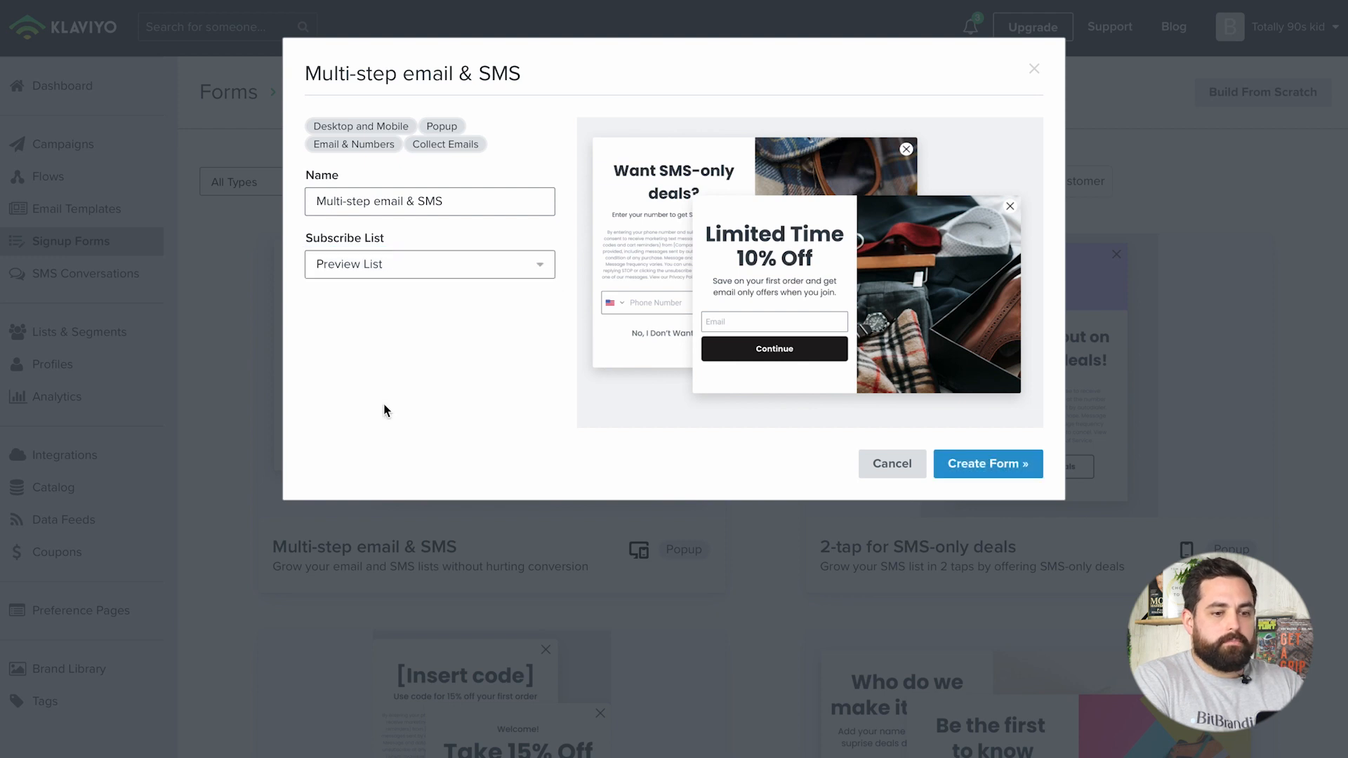
pyautogui.click(957, 472)
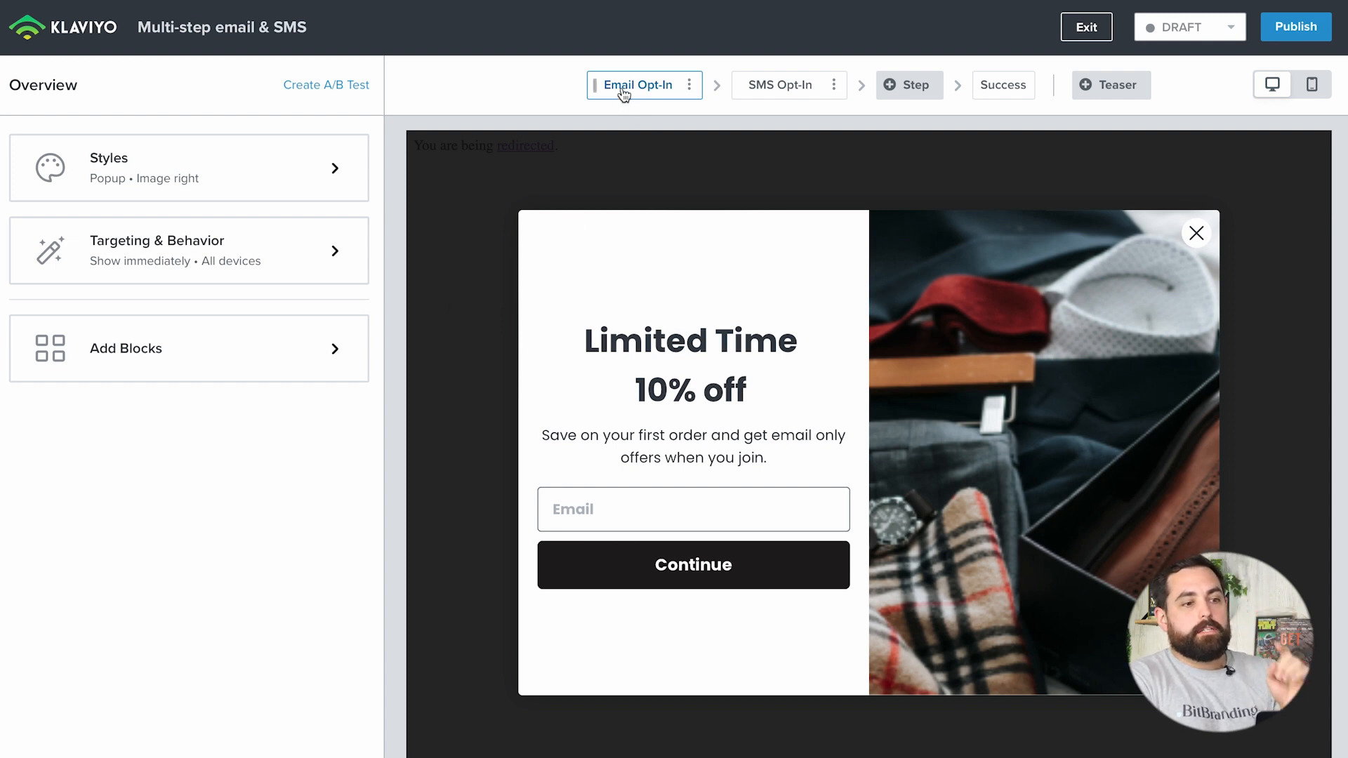
# Review the form's SMS Opt-In and Success steps and the step types that can be added, ending on the Email Opt-In step.
pyautogui.click(779, 93)
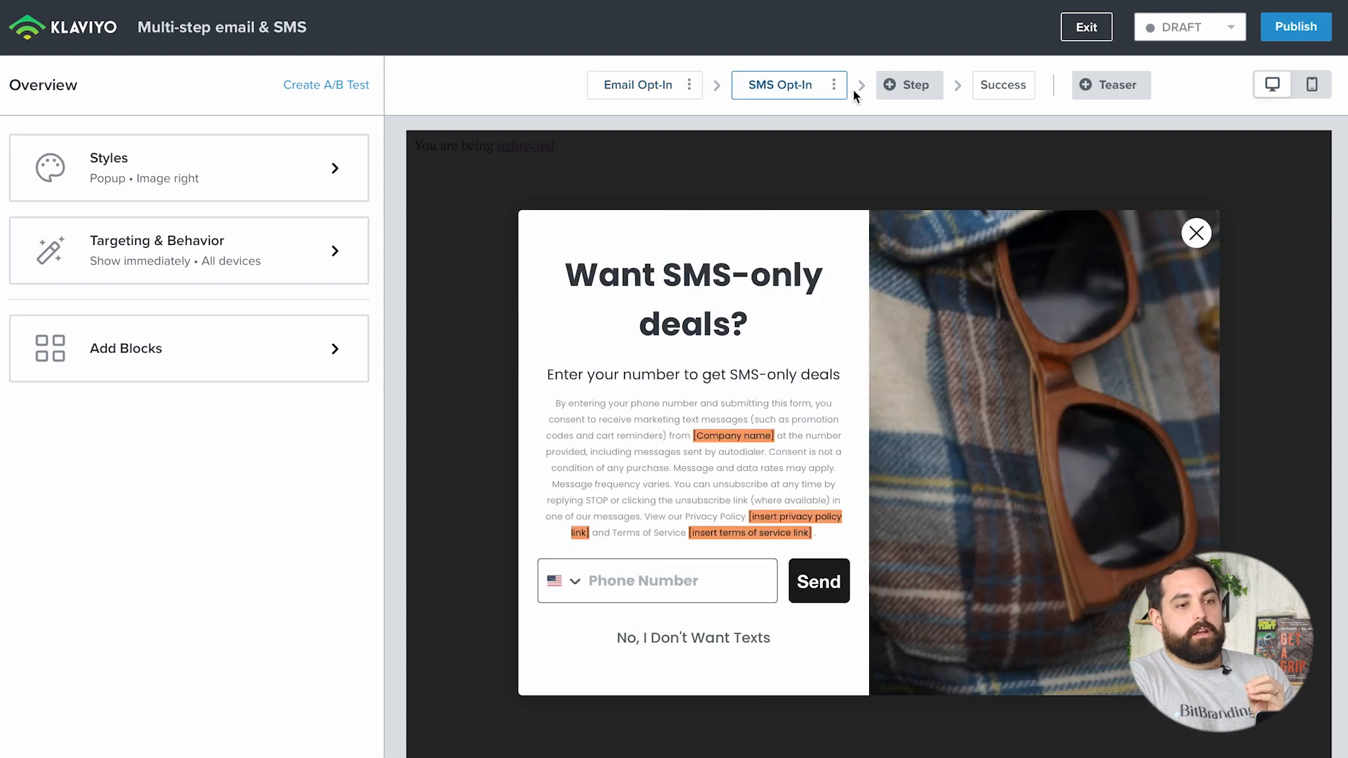
pyautogui.click(910, 87)
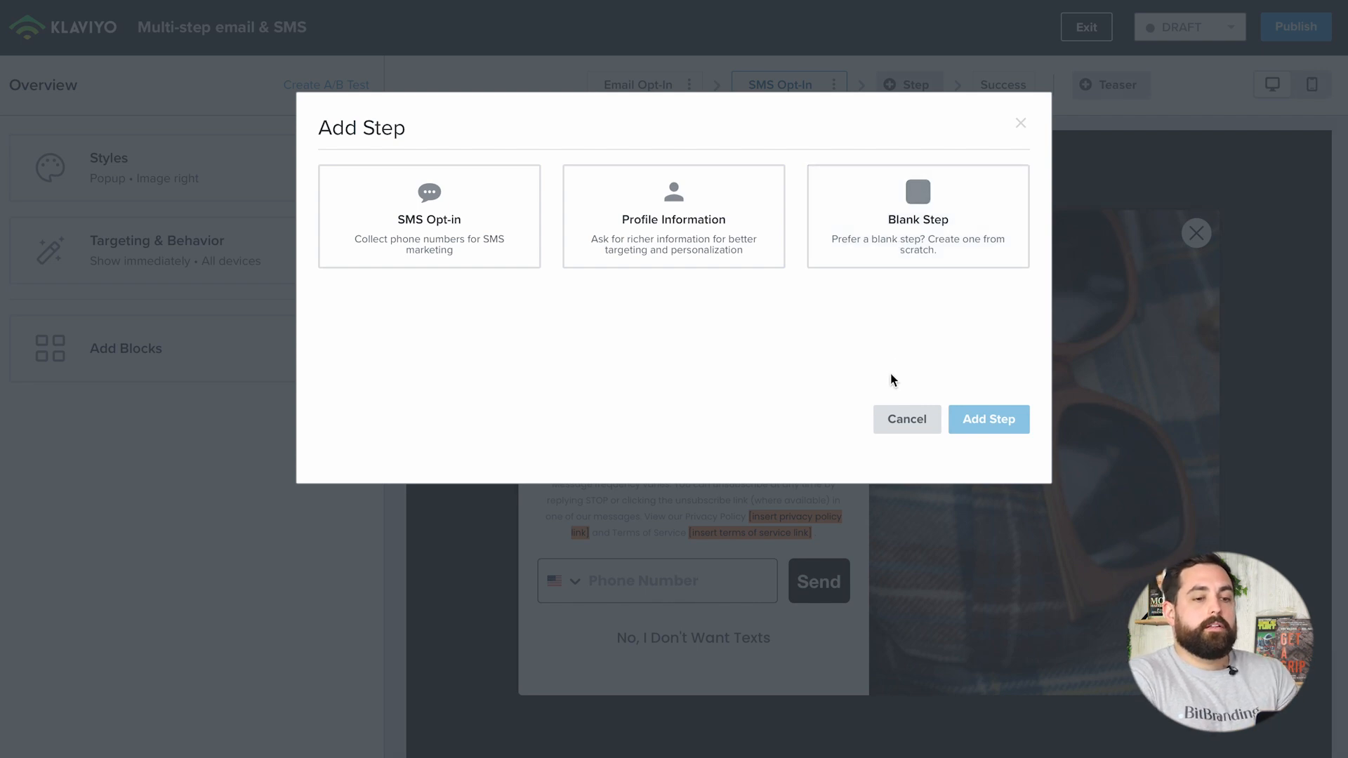
pyautogui.click(1021, 127)
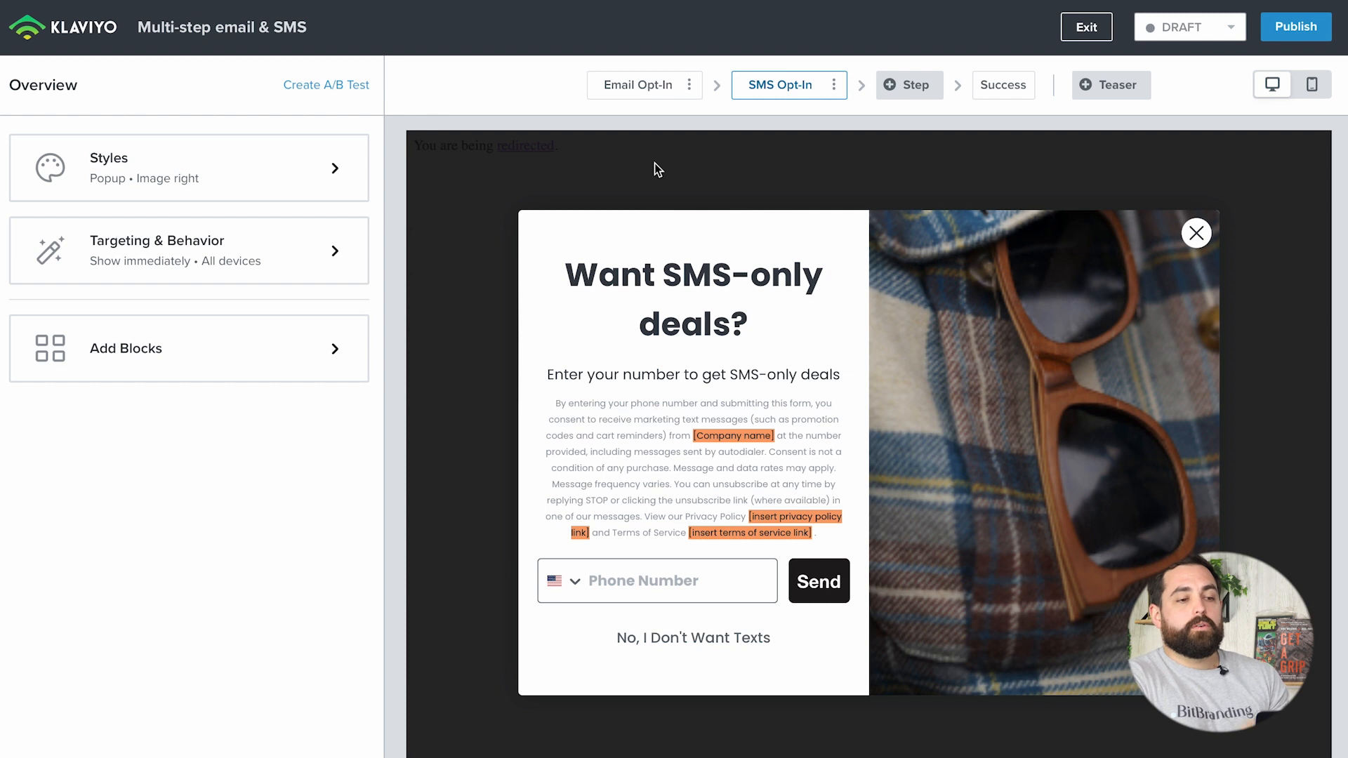
pyautogui.click(909, 87)
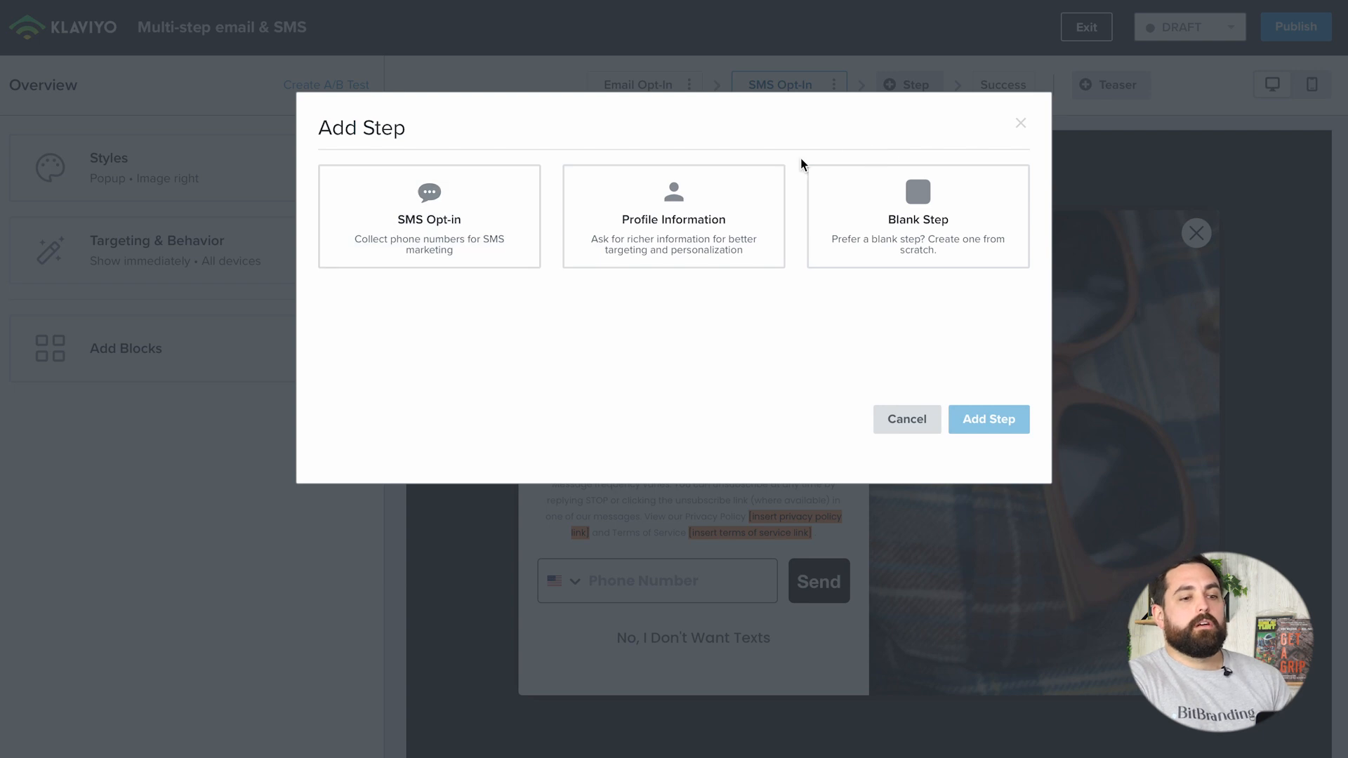
pyautogui.click(1019, 124)
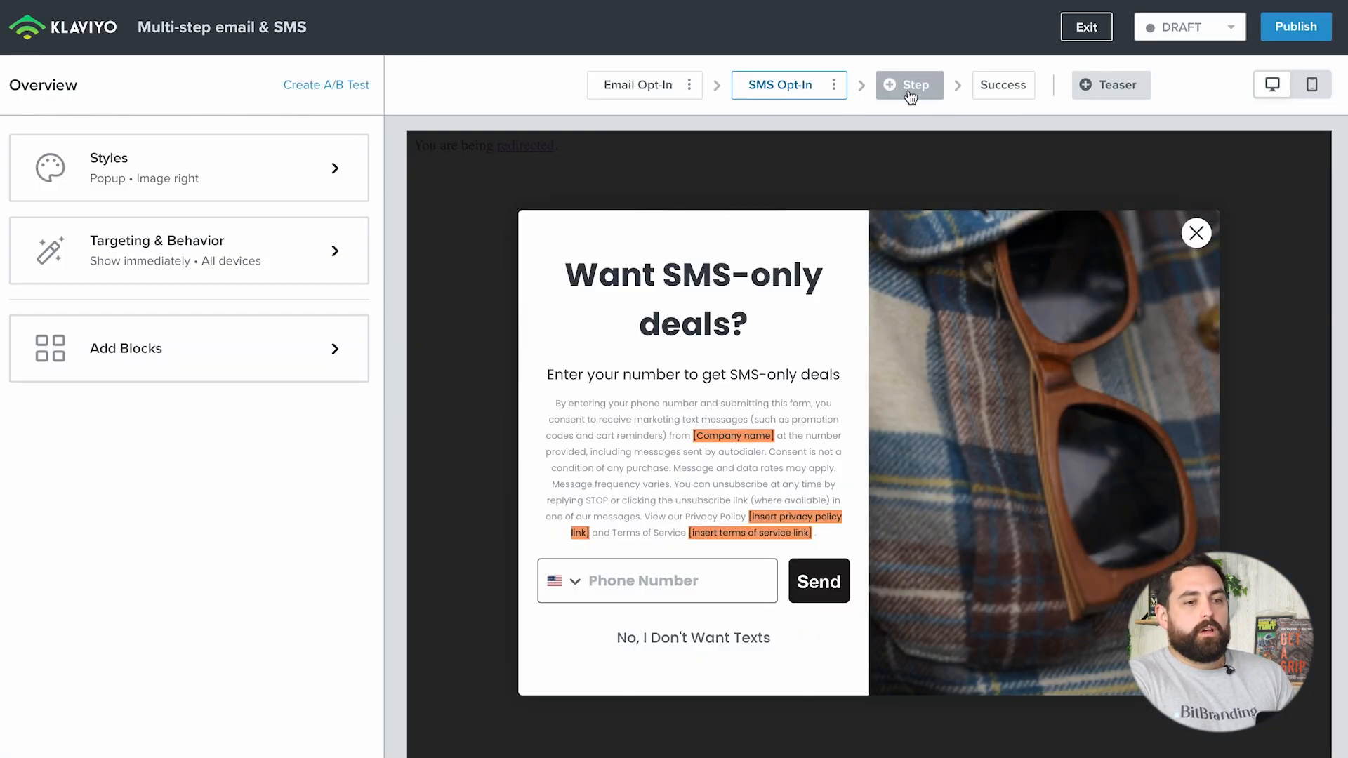
pyautogui.click(1006, 87)
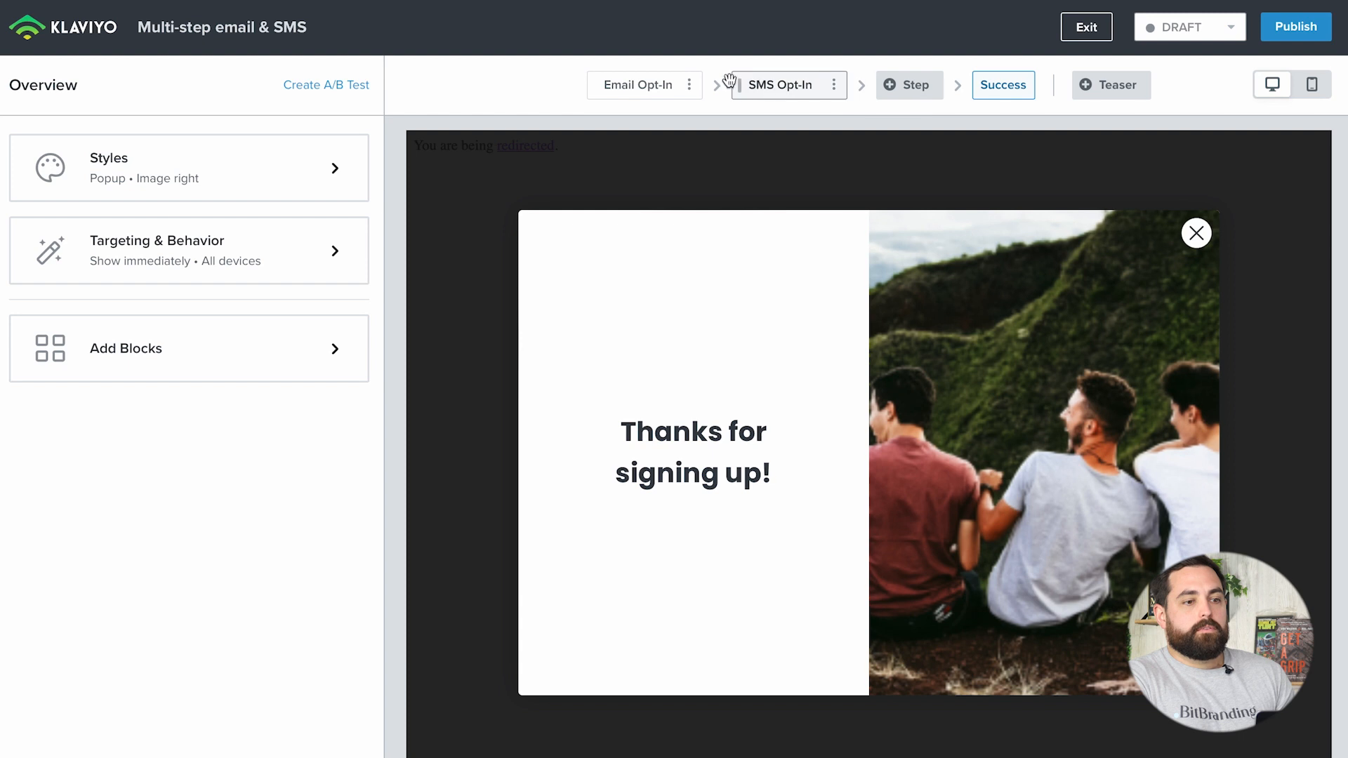
pyautogui.click(640, 85)
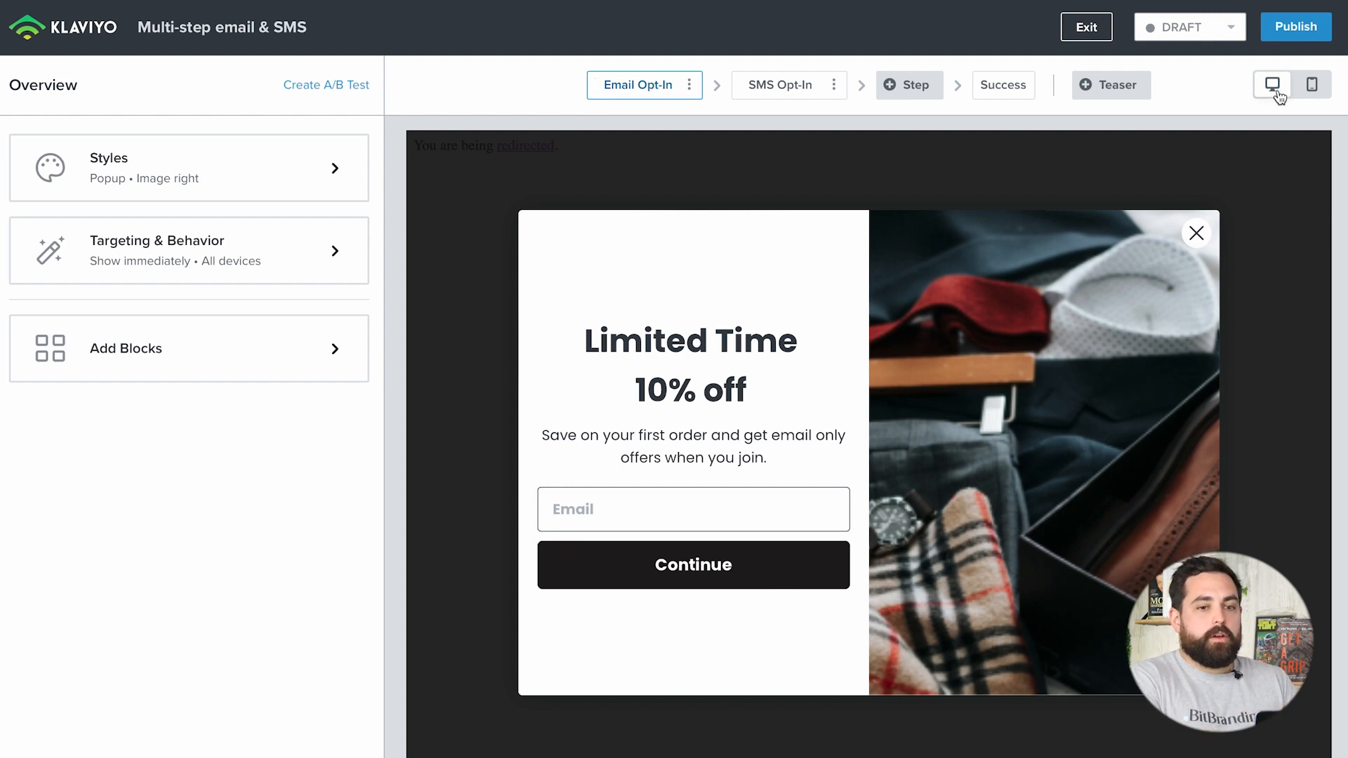
# Preview the Email Opt-In step in its mobile layout and return to the desktop layout.
pyautogui.click(1309, 95)
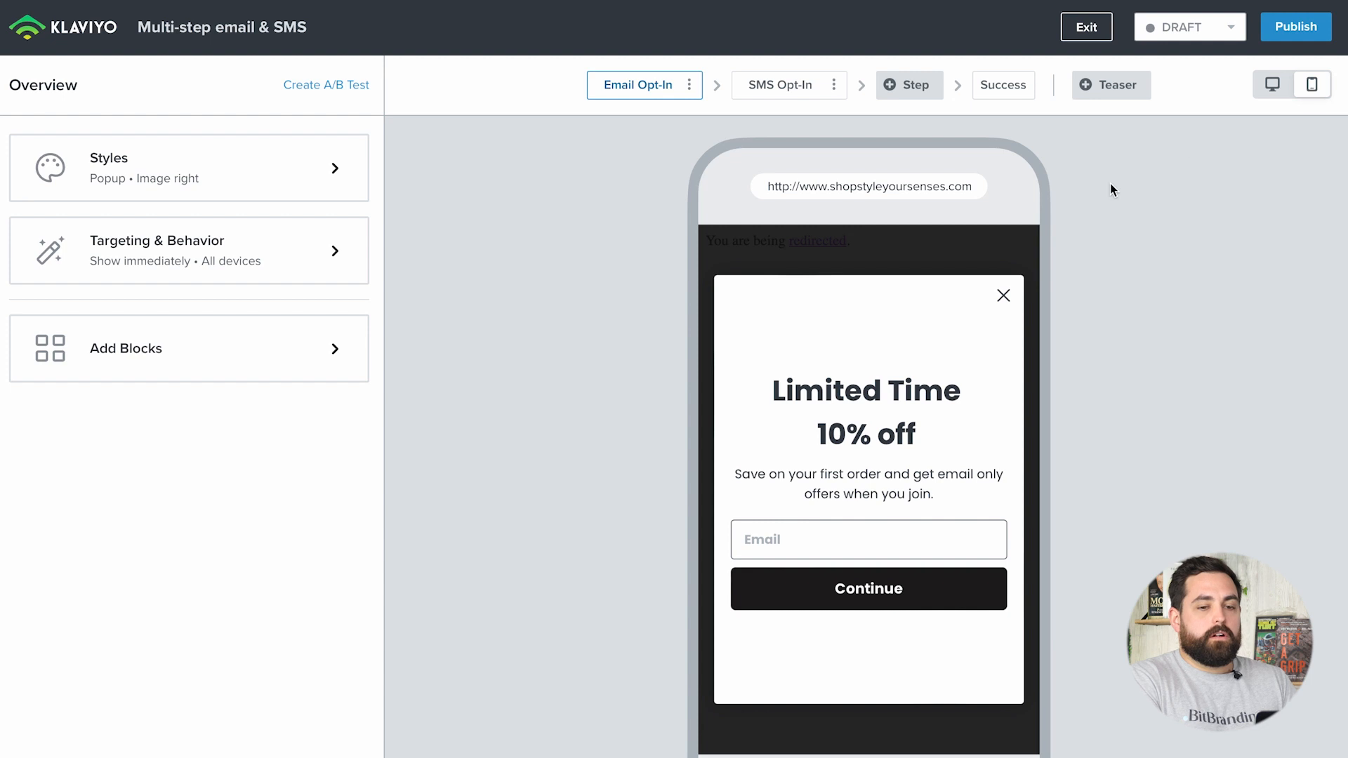
pyautogui.scroll(-1, 922, 413)
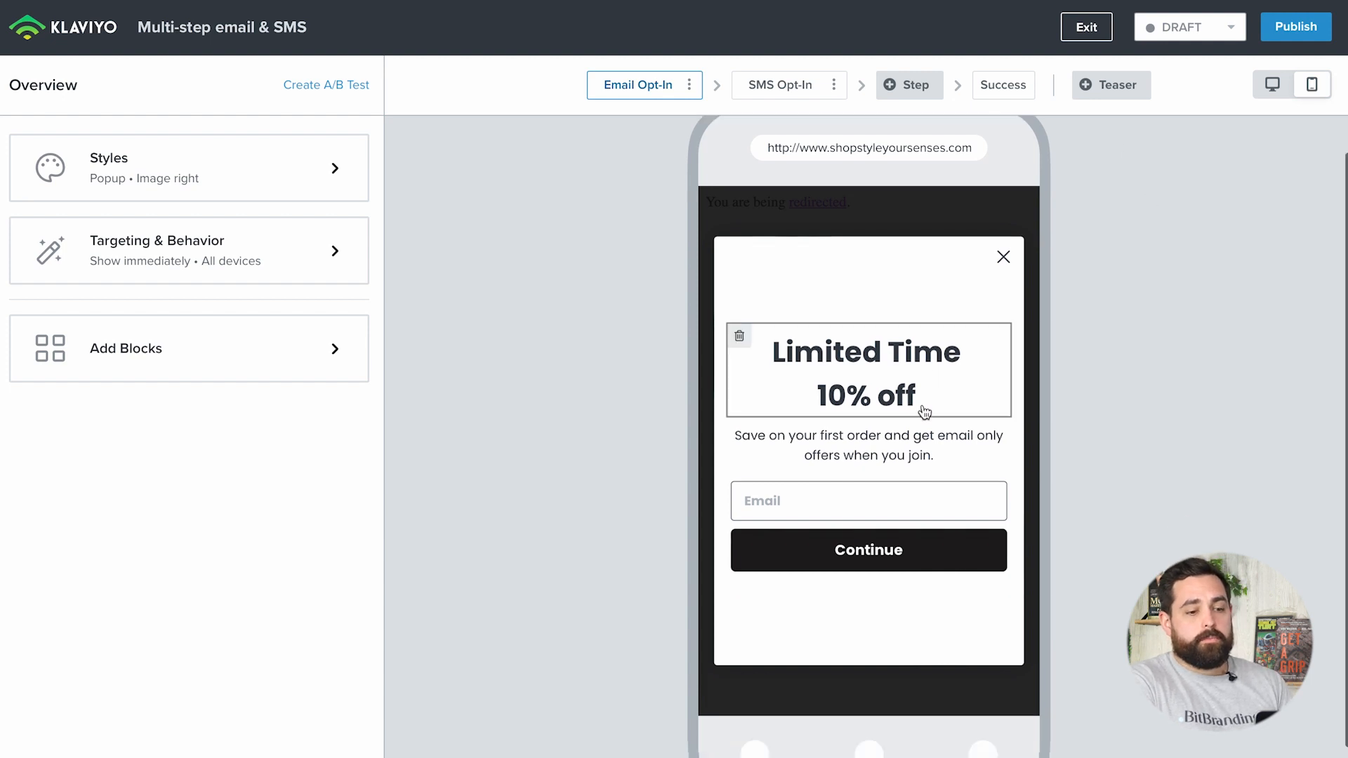
pyautogui.scroll(1, 922, 413)
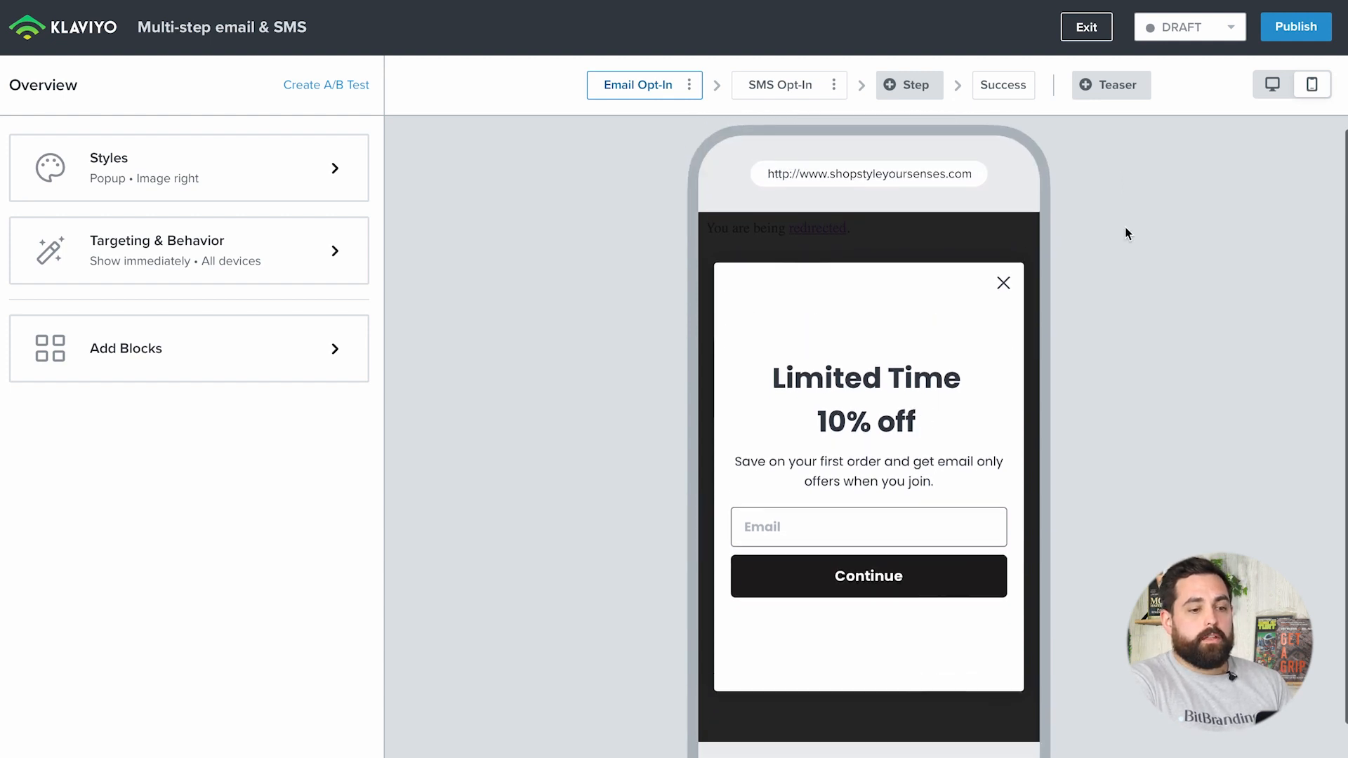
pyautogui.click(1273, 86)
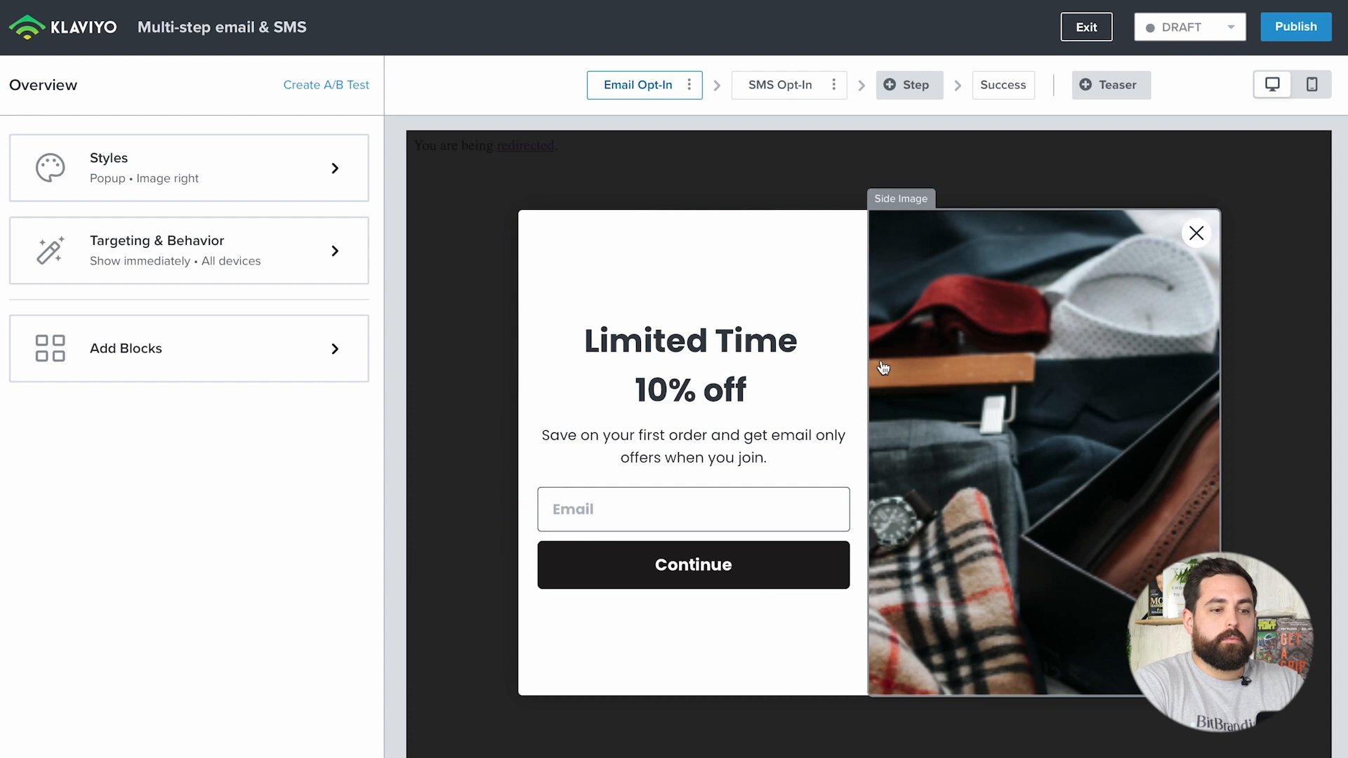
# Change the offer in the Email Opt-In heading to "15% off".
pyautogui.click(702, 374)
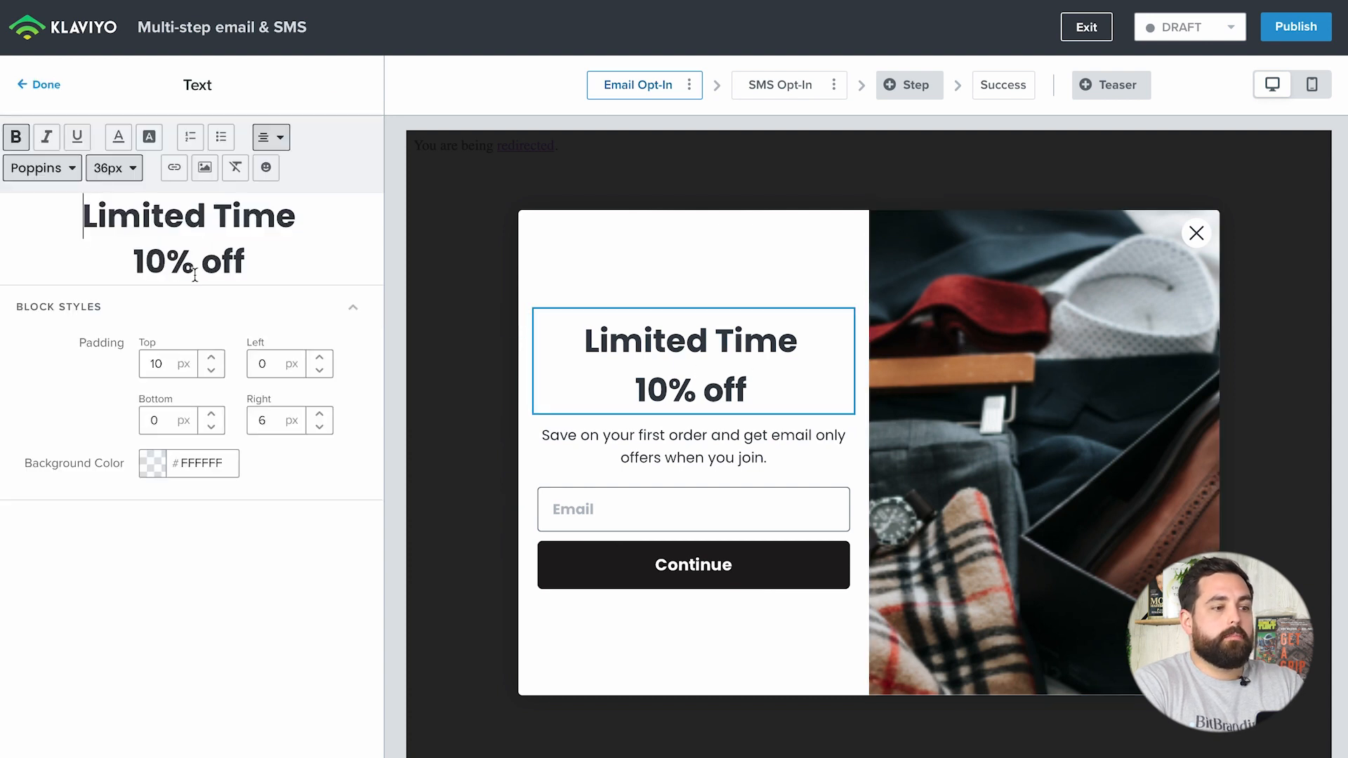
pyautogui.click(167, 261)
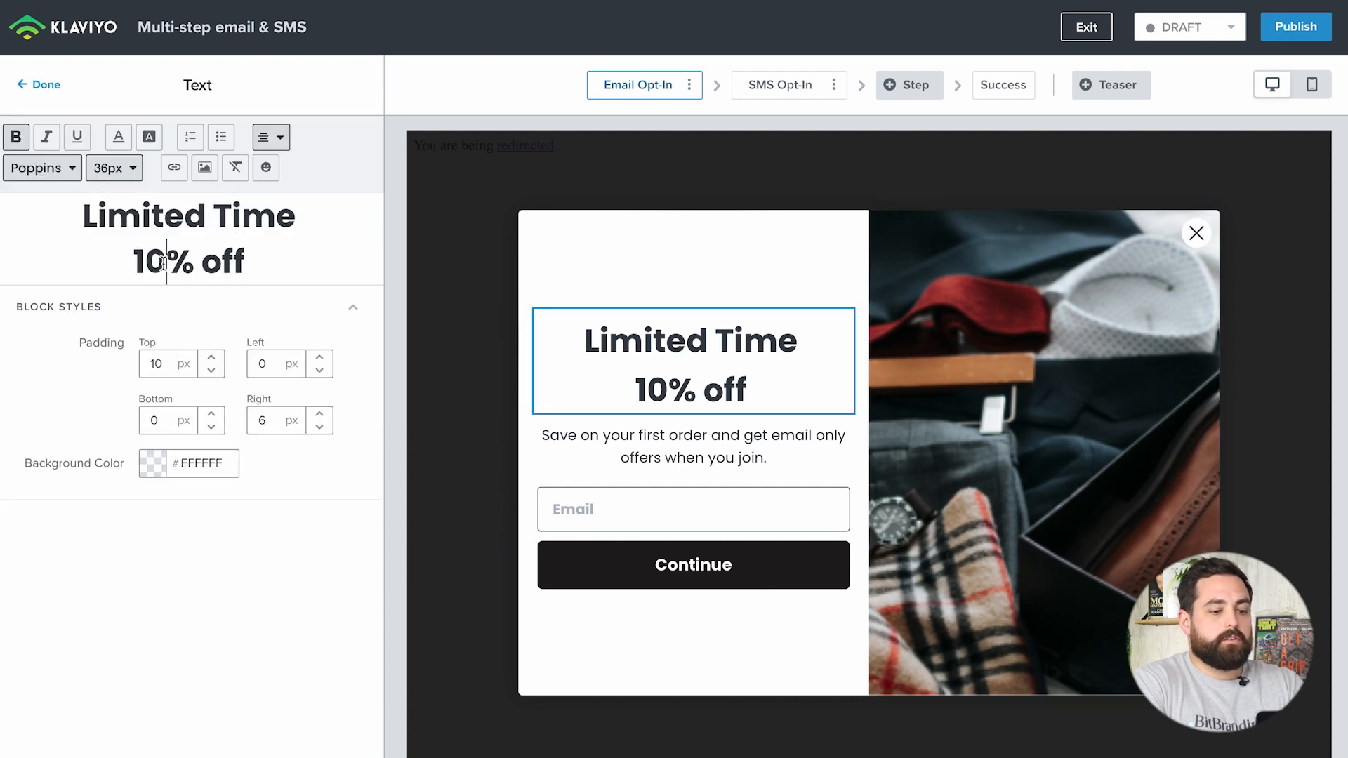
pyautogui.press('BackSpace')
pyautogui.write('5')
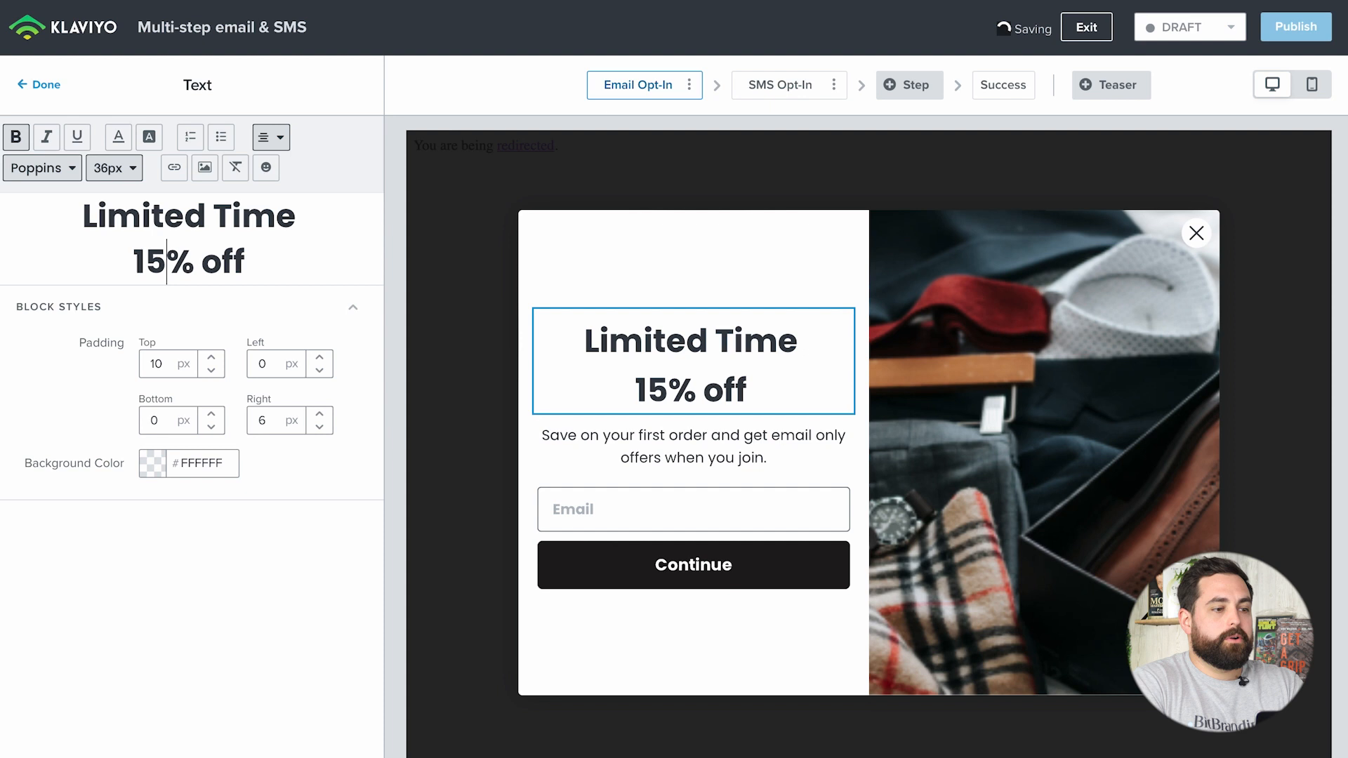
pyautogui.click(733, 250)
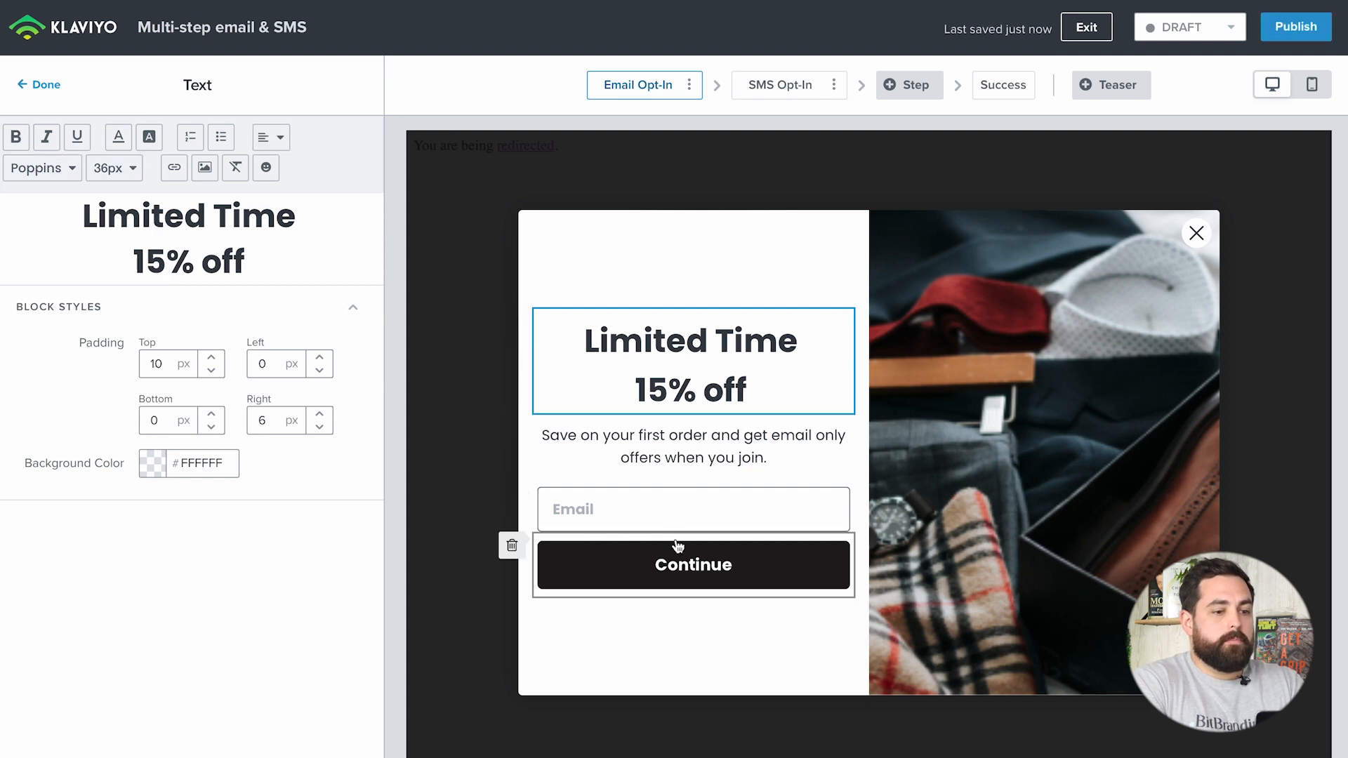
# Examine the settings of the side image, the close icon and the Continue button on the Email Opt-In step.
pyautogui.click(908, 382)
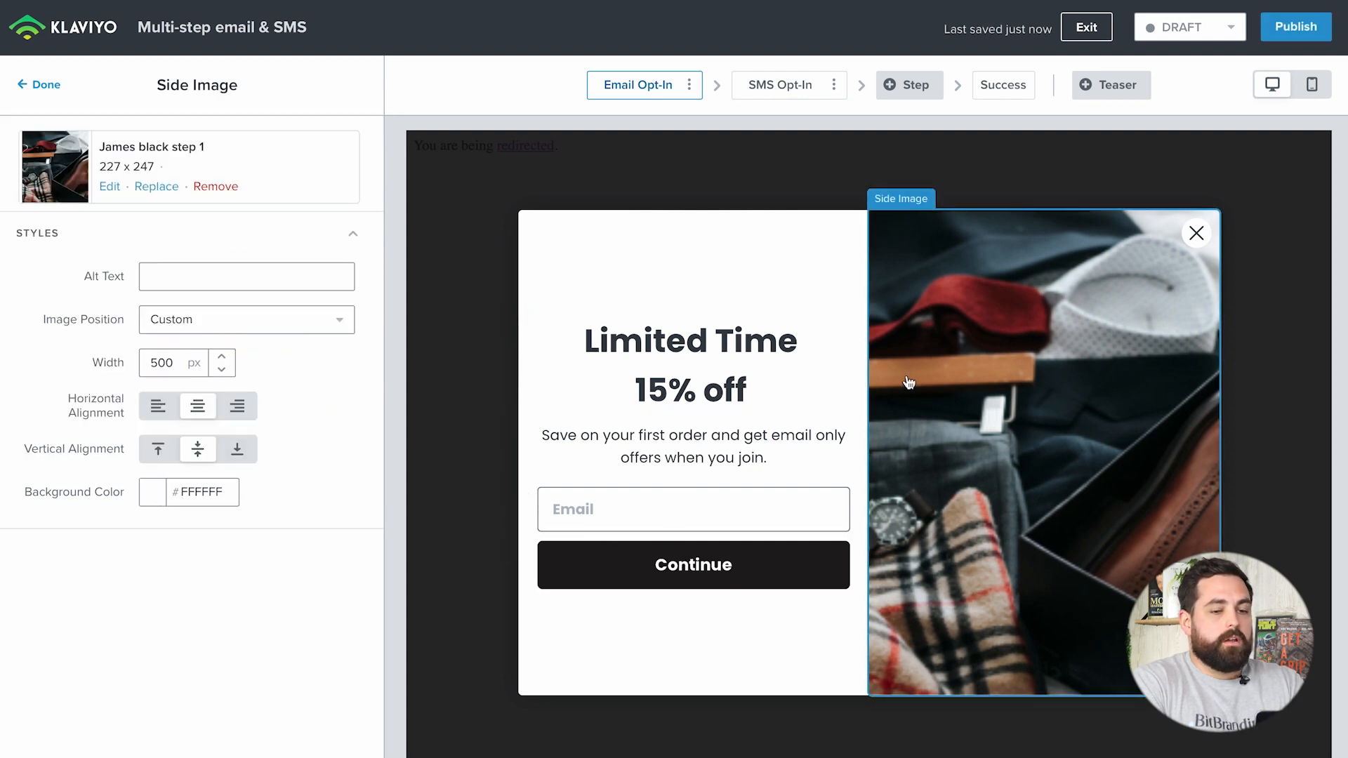
pyautogui.click(1197, 234)
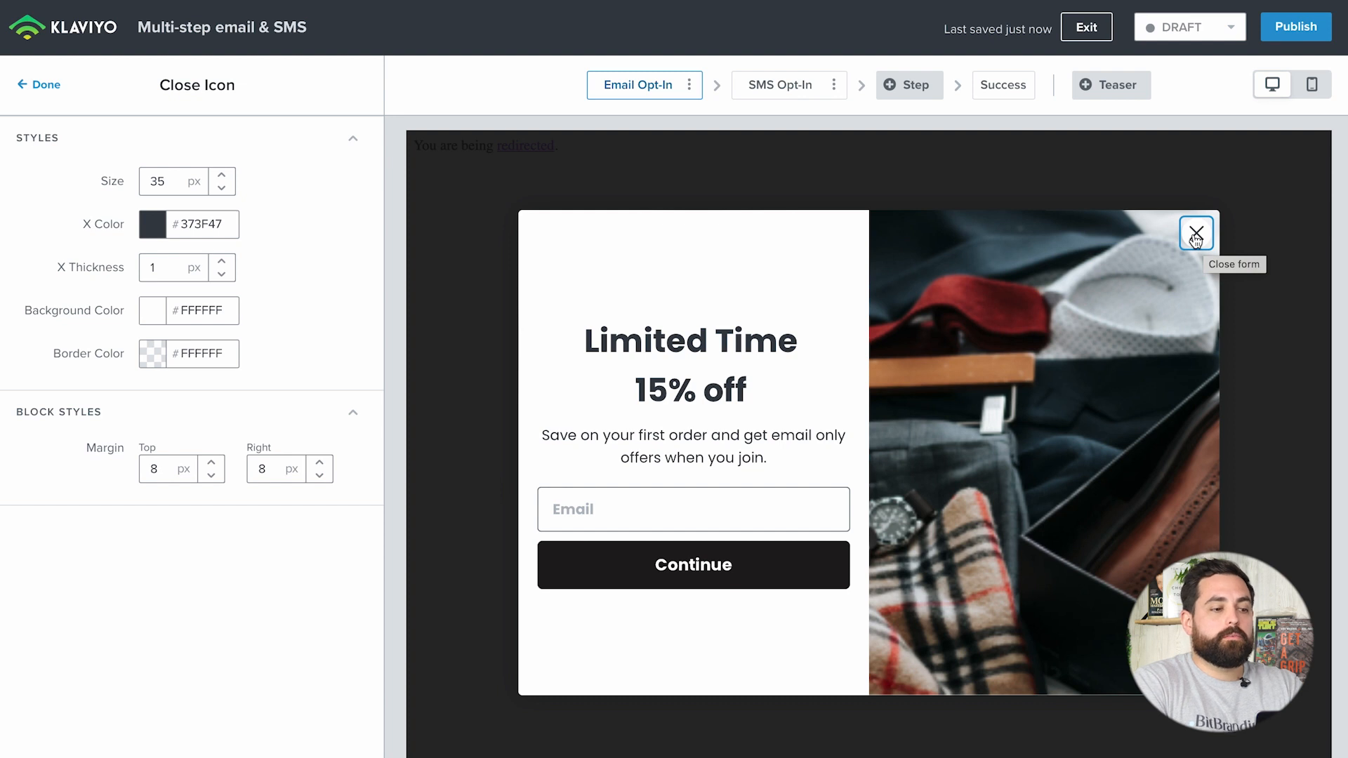
pyautogui.click(602, 571)
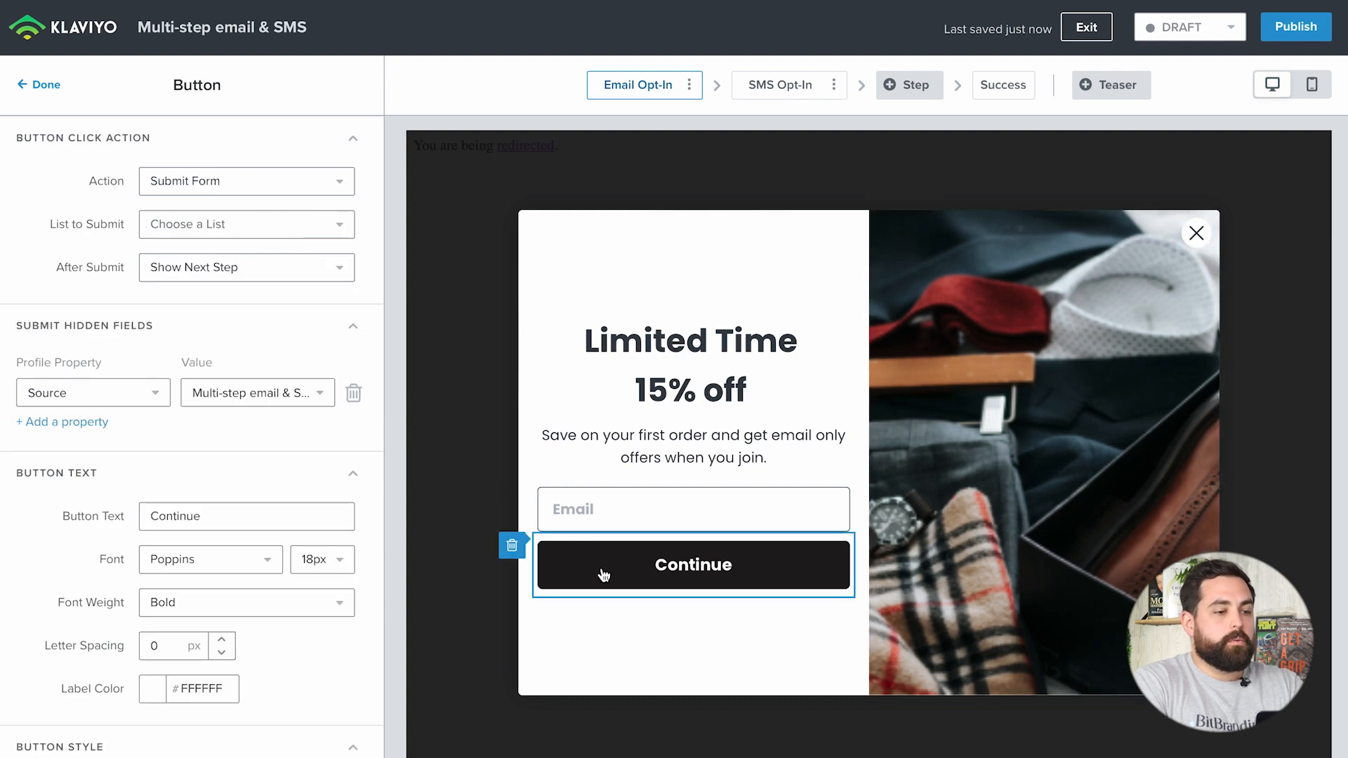
pyautogui.click(40, 84)
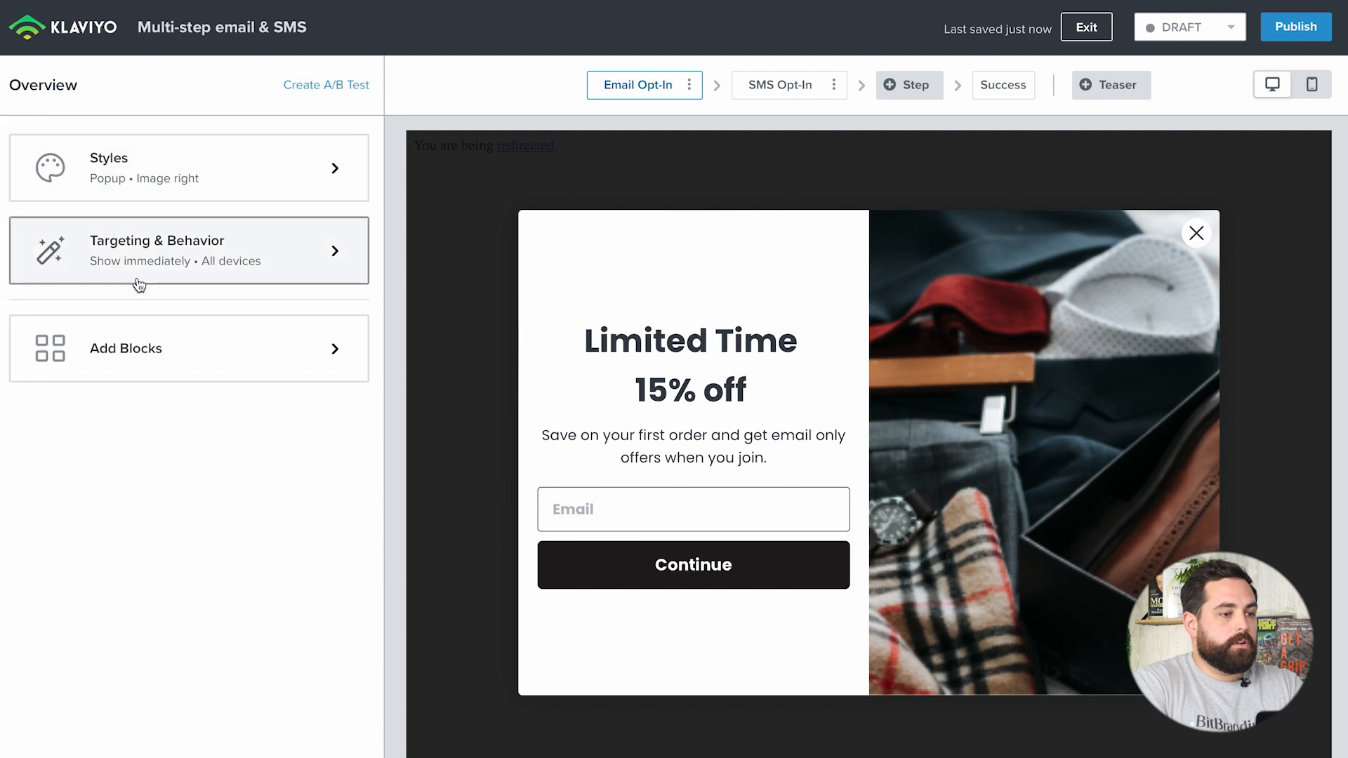
# Add a button block directly below the Continue button, with Close Form as its action.
pyautogui.click(136, 355)
pyautogui.moveTo(182, 275); pyautogui.dragTo(655, 601)
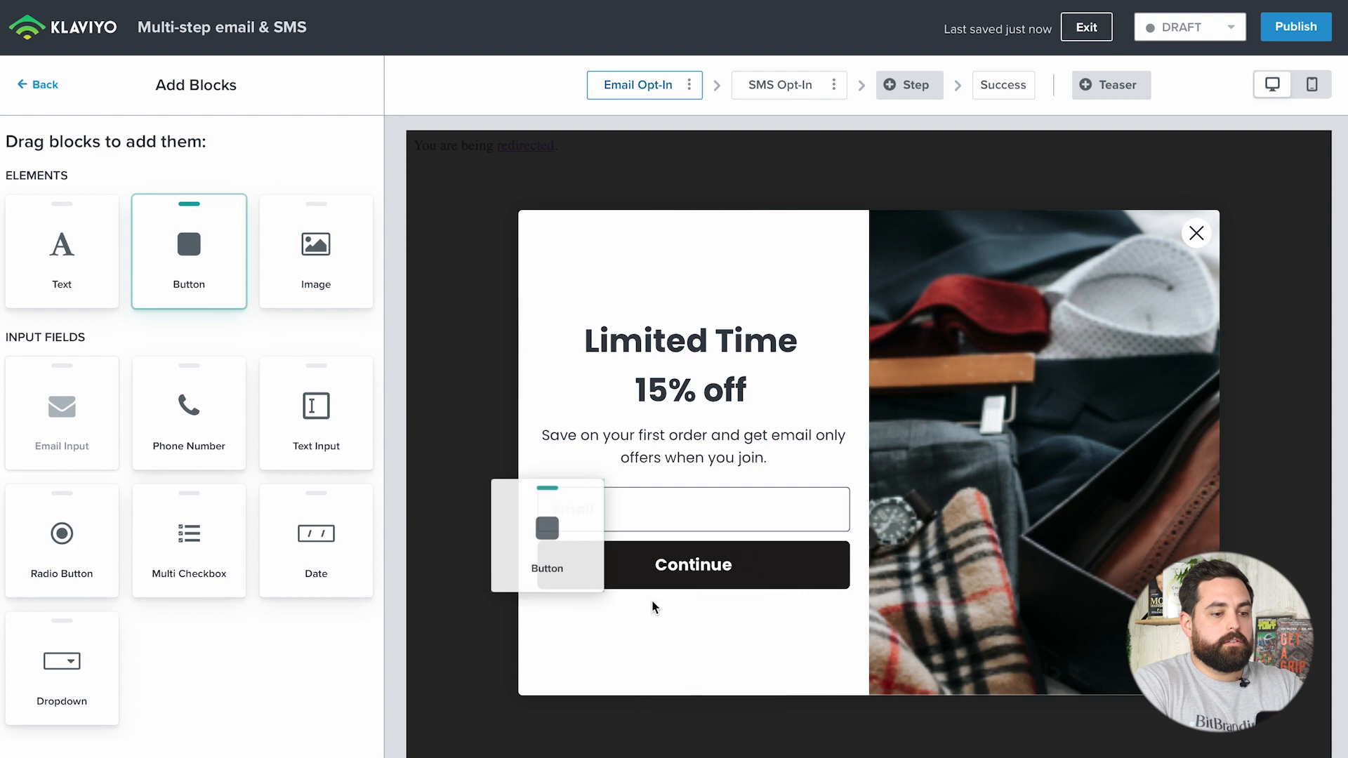
pyautogui.moveTo(232, 277); pyautogui.dragTo(653, 589)
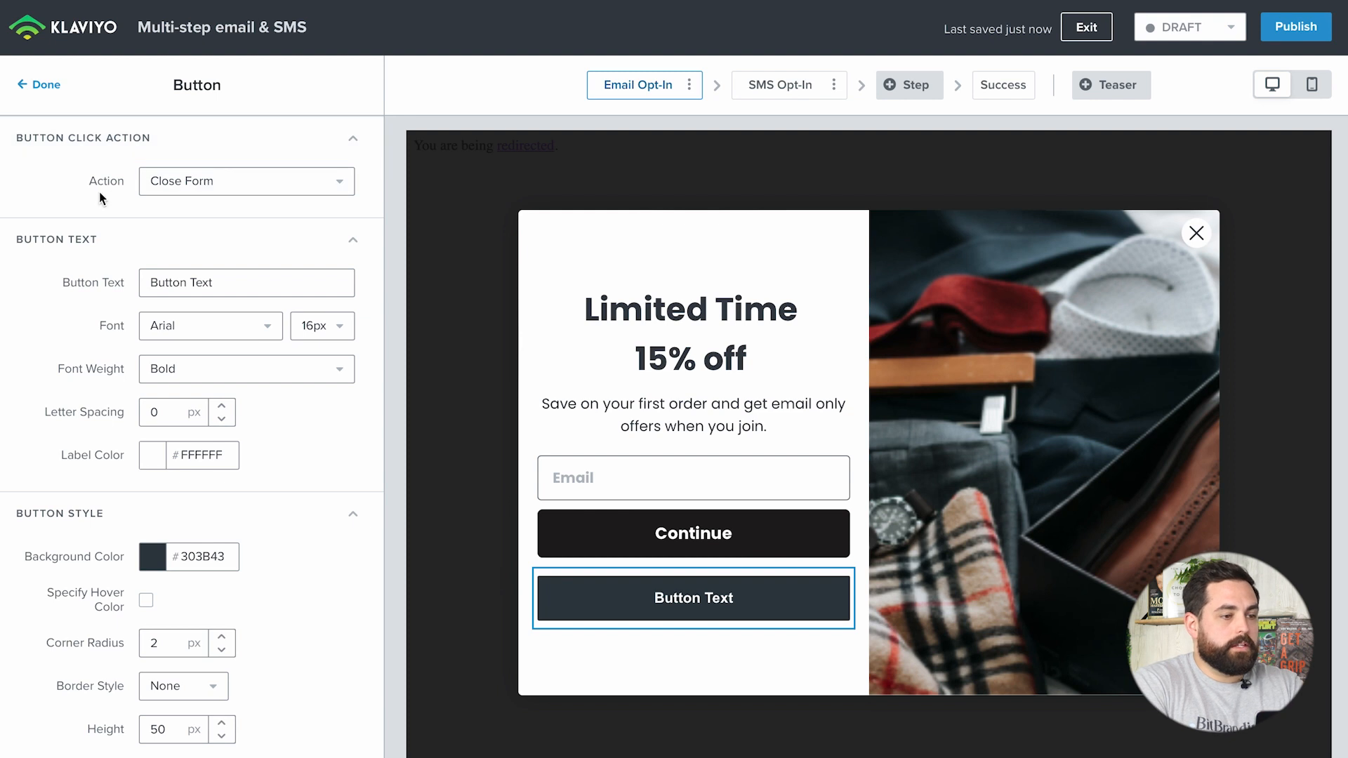
pyautogui.click(211, 193)
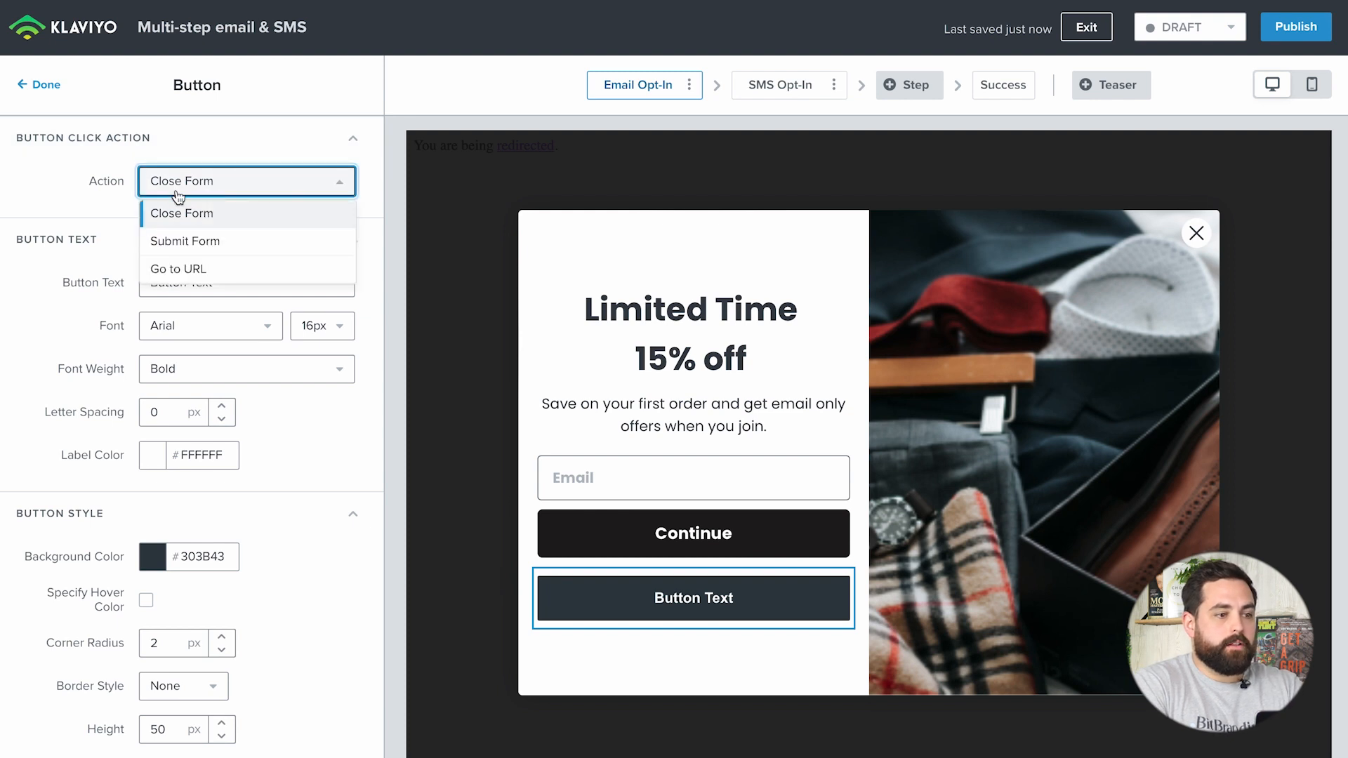
pyautogui.click(224, 183)
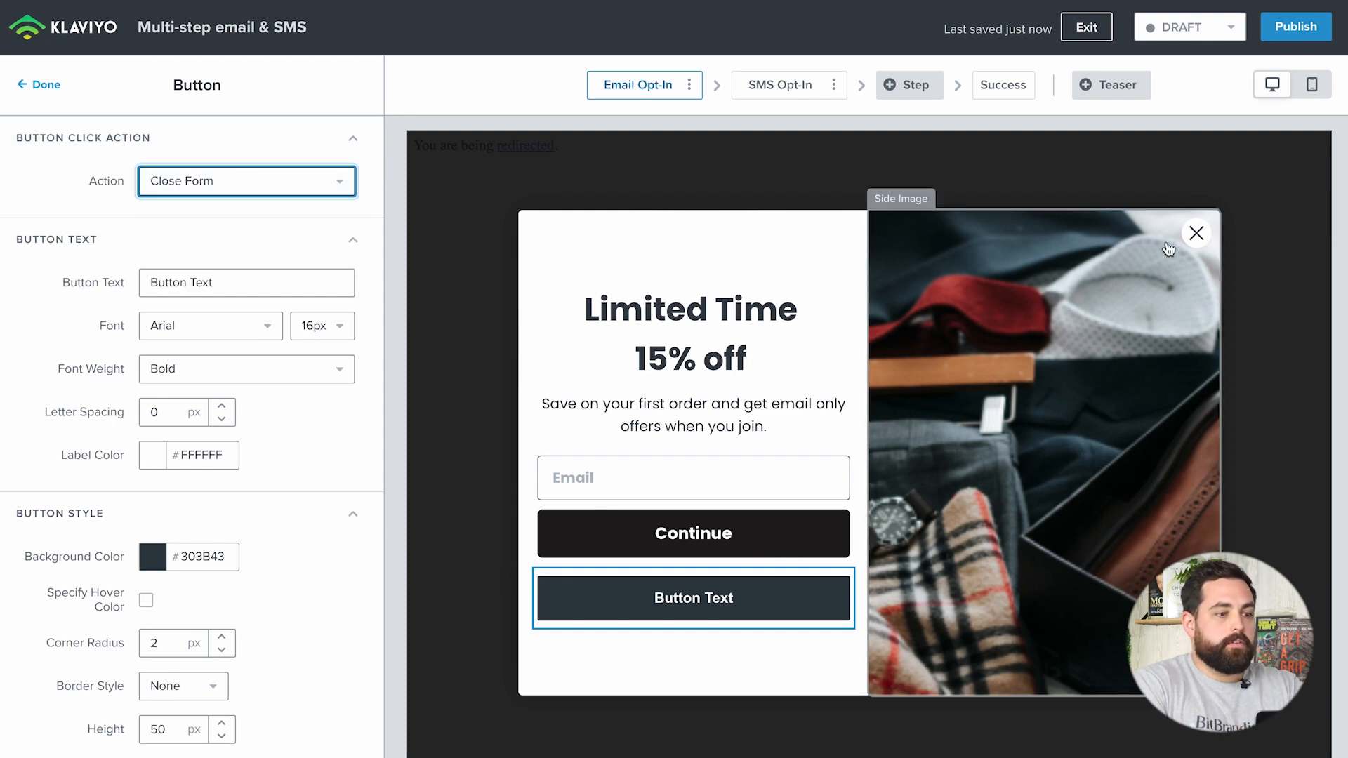
# Set the new button's text to "No Thanks".
pyautogui.tripleClick(229, 280)
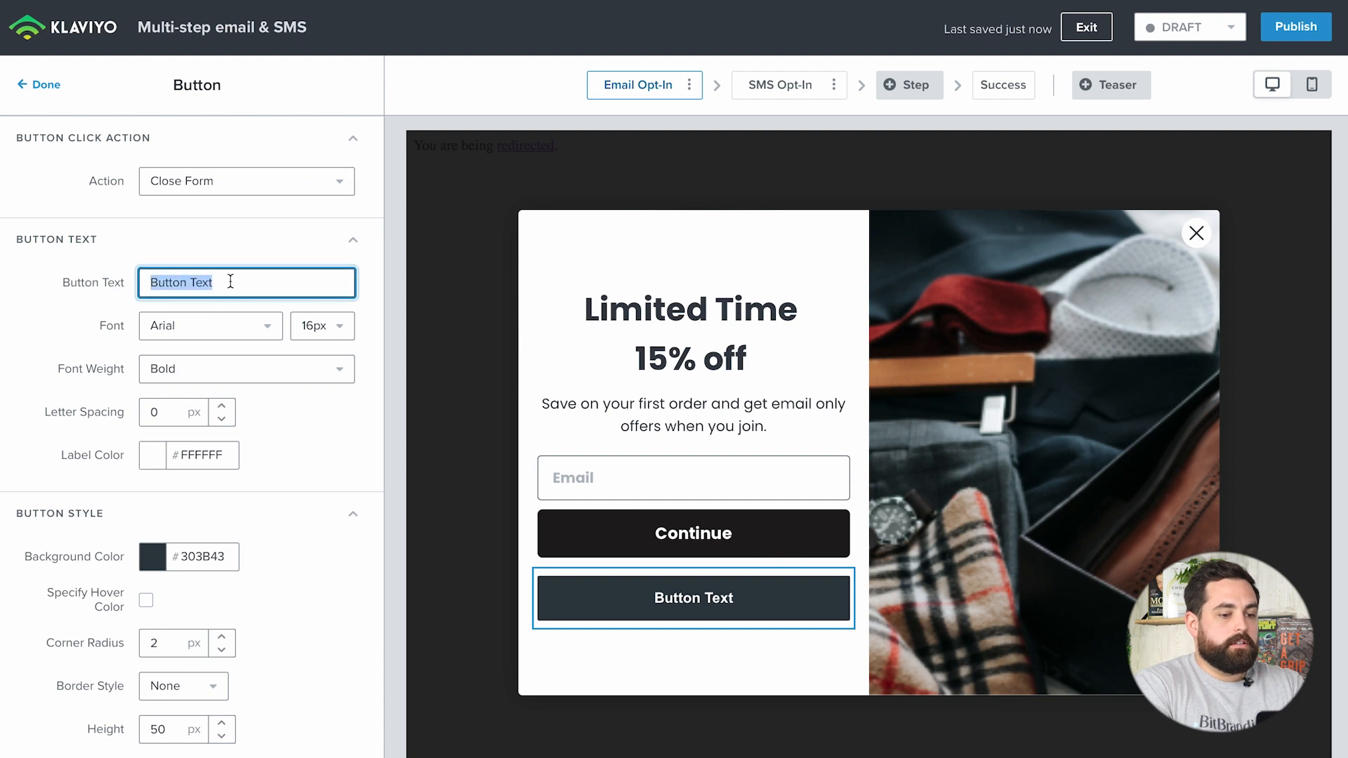
pyautogui.write('No thanks')
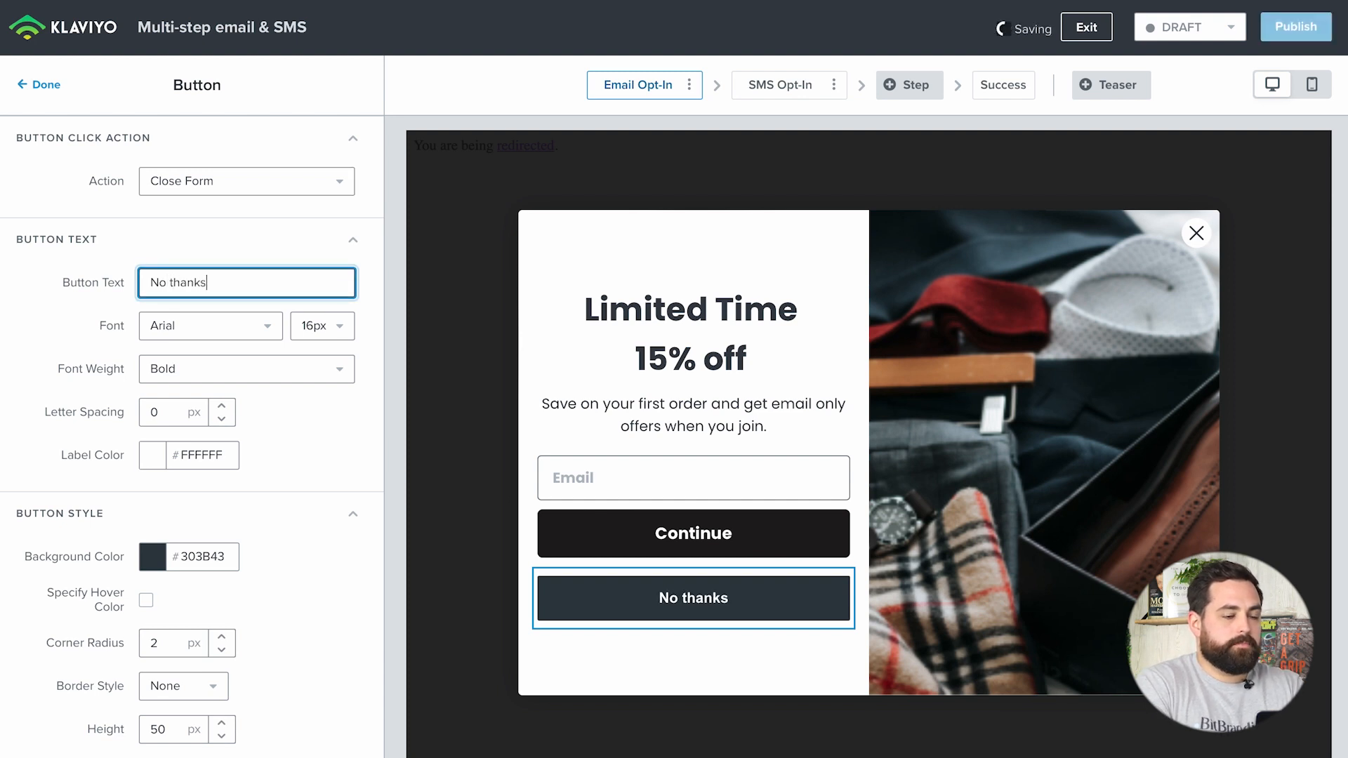
pyautogui.click(174, 283)
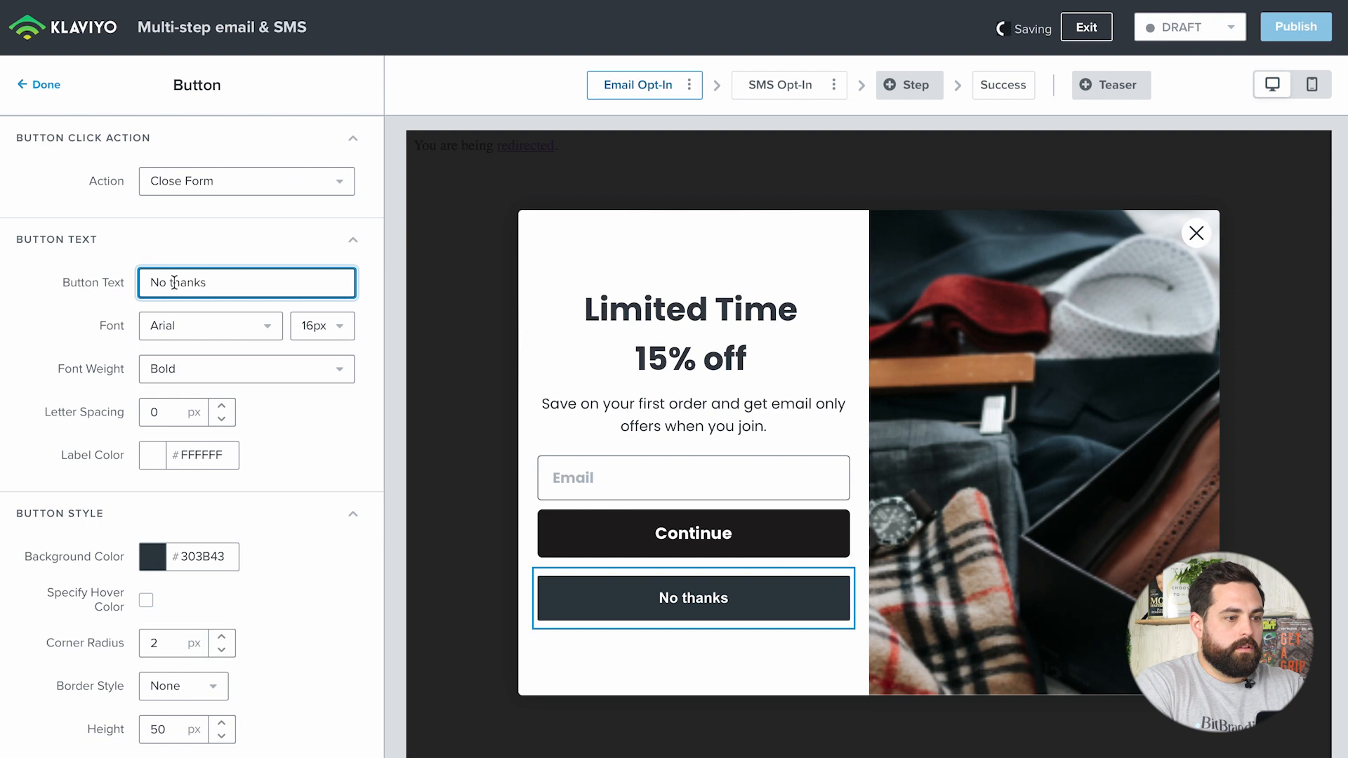
pyautogui.press('BackSpace')
pyautogui.write('T')
# Make the No Thanks button's background color fully transparent.
pyautogui.scroll(-4, 302, 430)
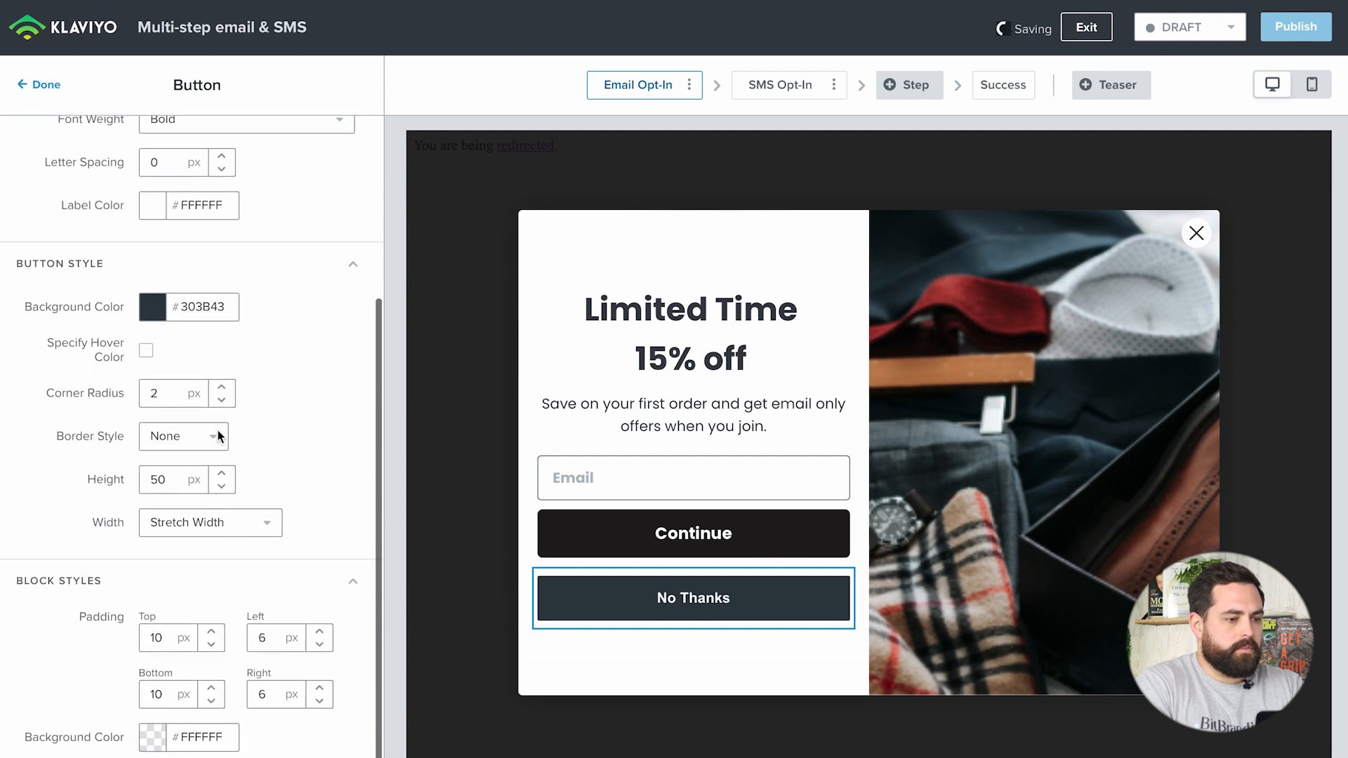
pyautogui.scroll(4, 246, 471)
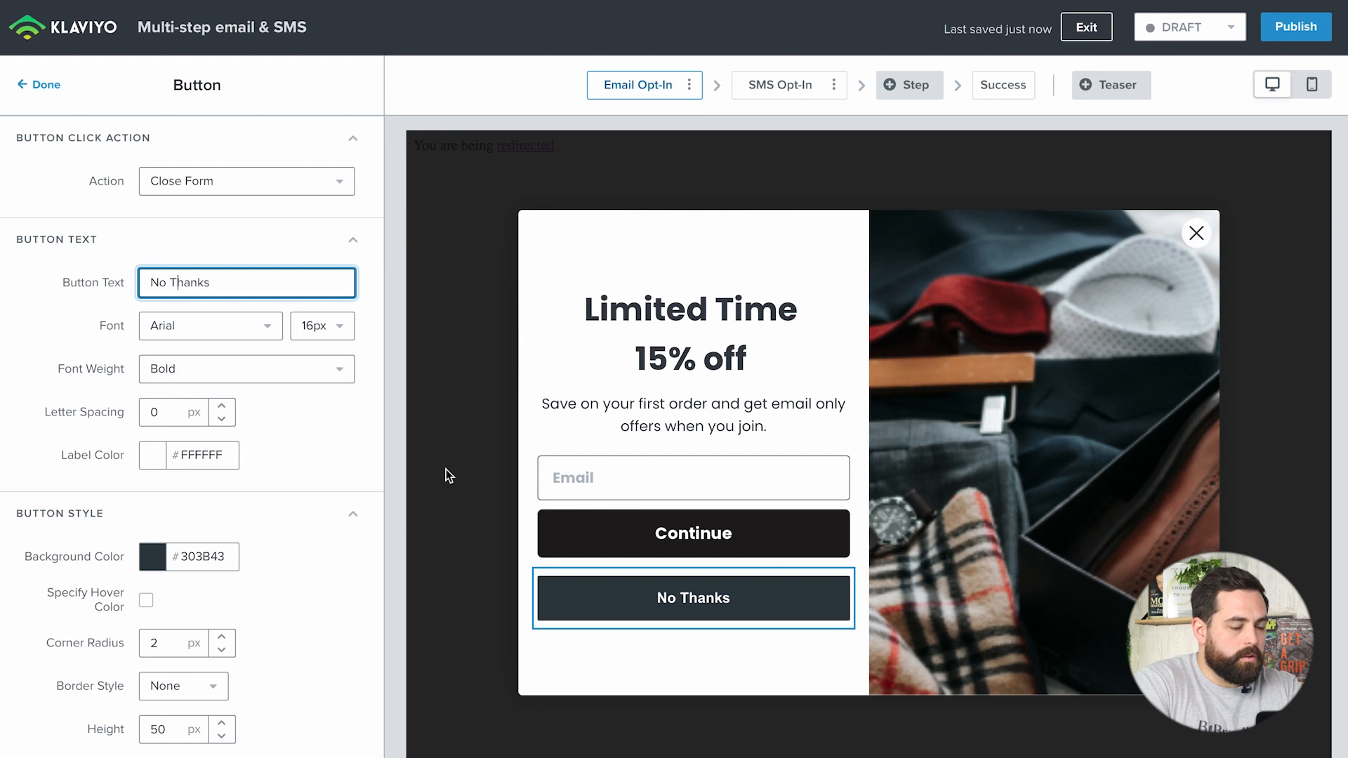
pyautogui.click(154, 563)
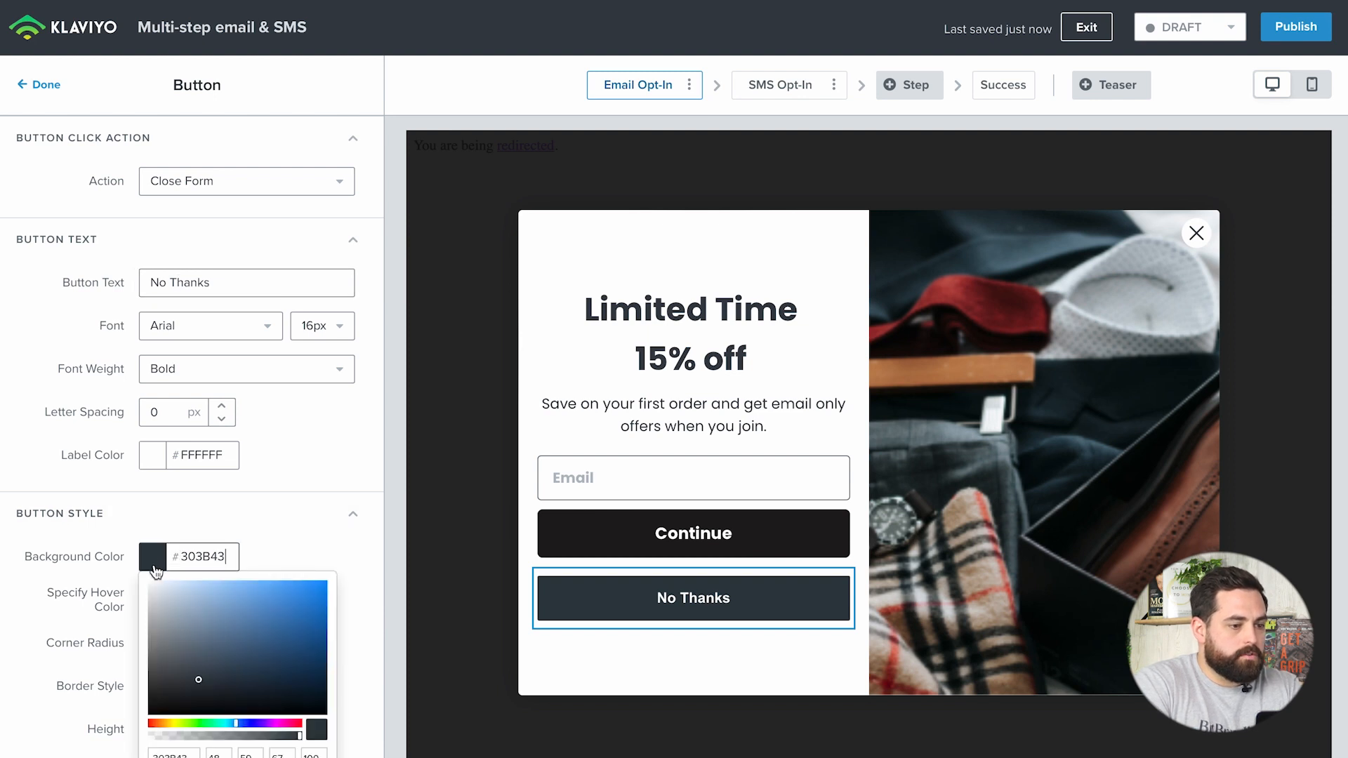
pyautogui.scroll(-2, 175, 622)
pyautogui.click(215, 616)
pyautogui.moveTo(145, 615)
pyautogui.mouseDown()
pyautogui.moveTo(166, 617)
pyautogui.moveTo(144, 617)
pyautogui.mouseUp()
pyautogui.click(298, 429)
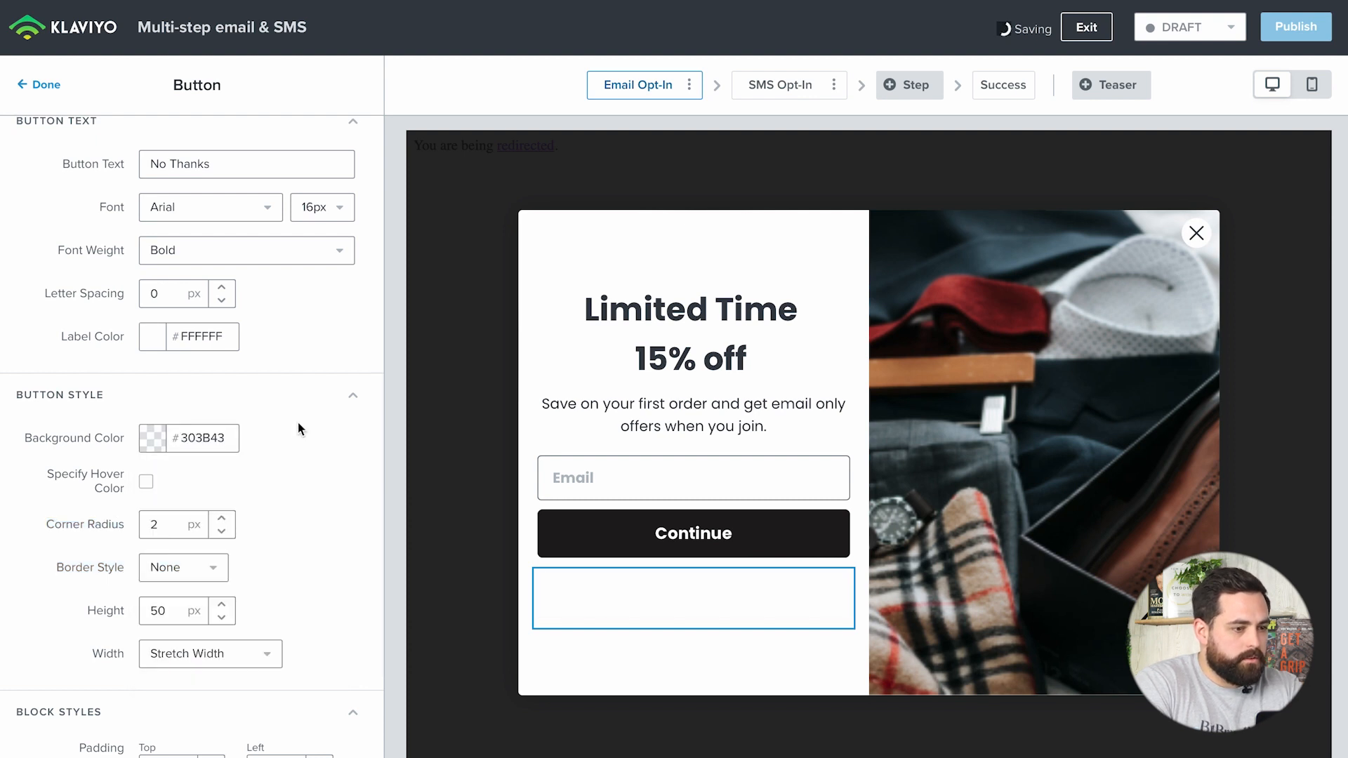
# Set the No Thanks button's label color to black (#000000).
pyautogui.scroll(-2, 298, 429)
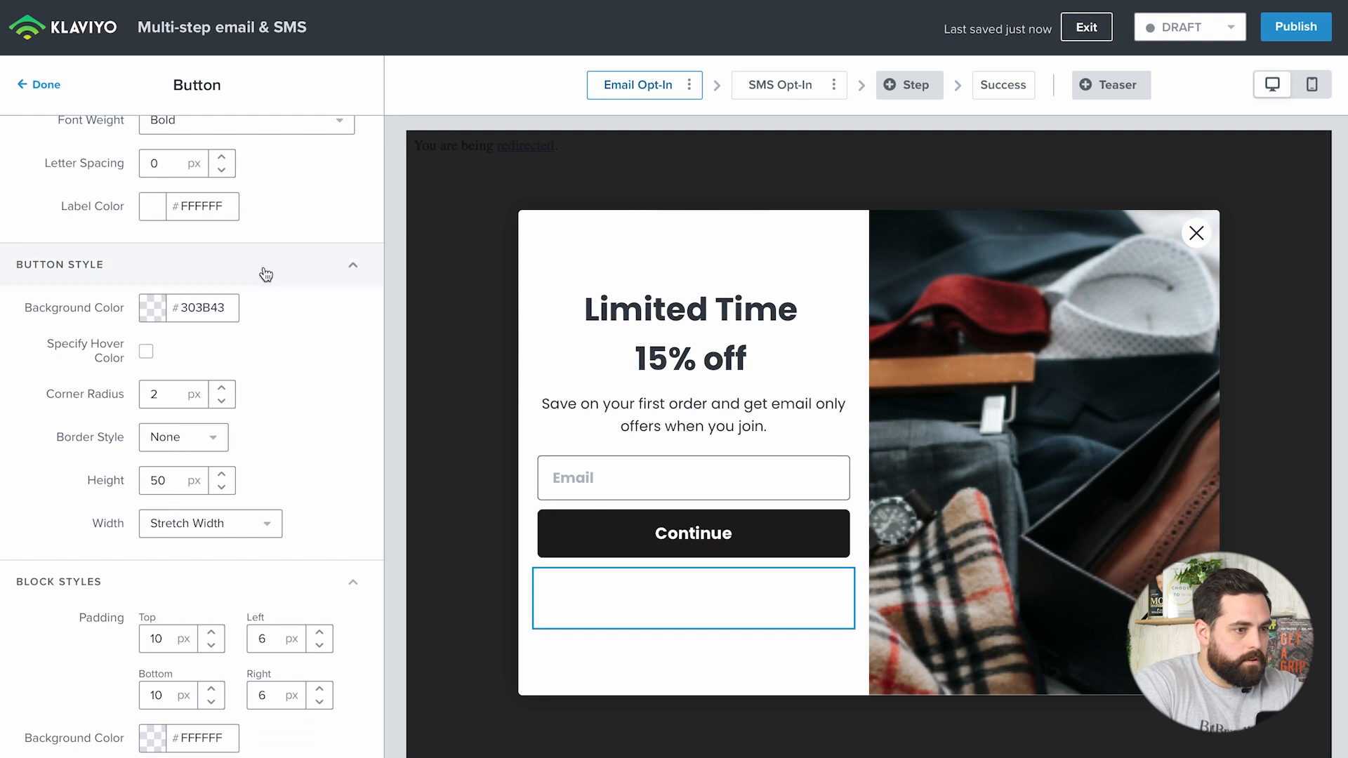
pyautogui.scroll(2, 266, 273)
pyautogui.click(155, 372)
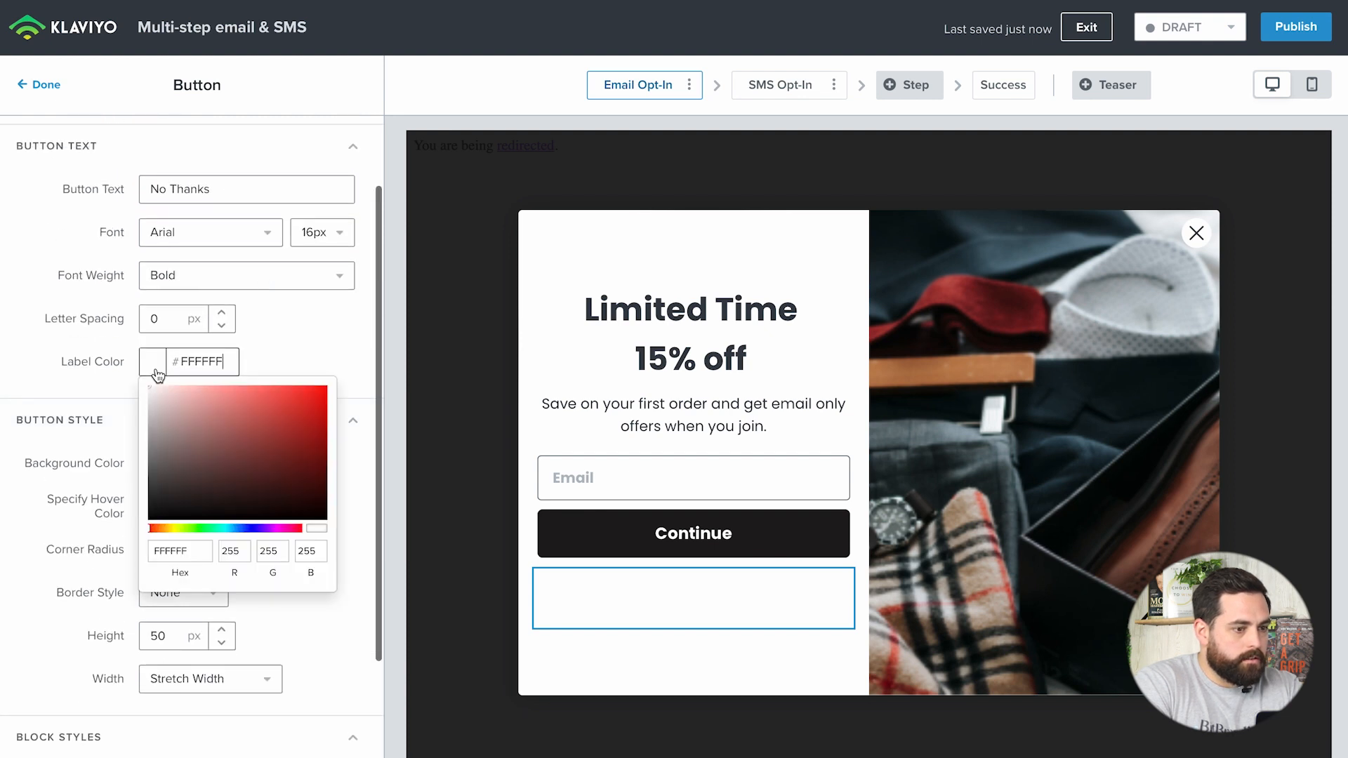
pyautogui.click(163, 490)
pyautogui.click(148, 521)
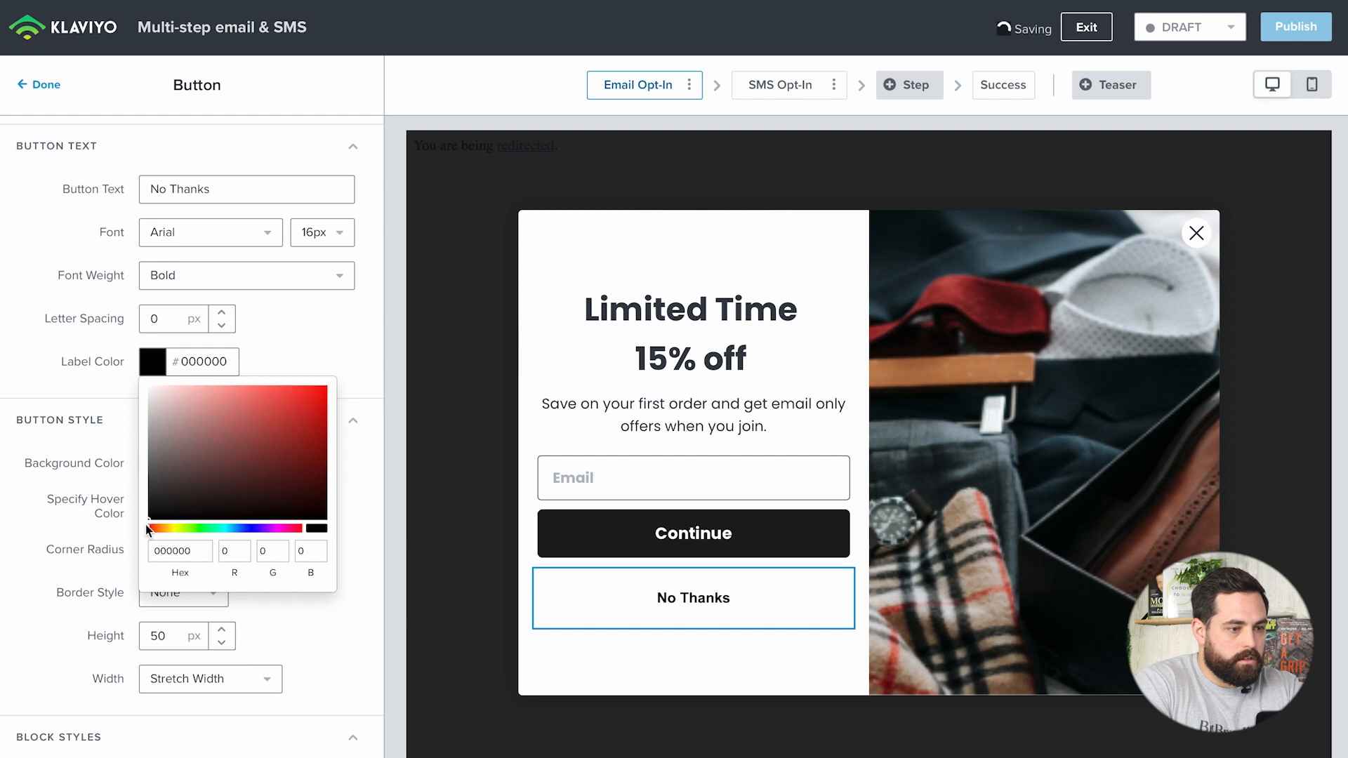
pyautogui.click(310, 352)
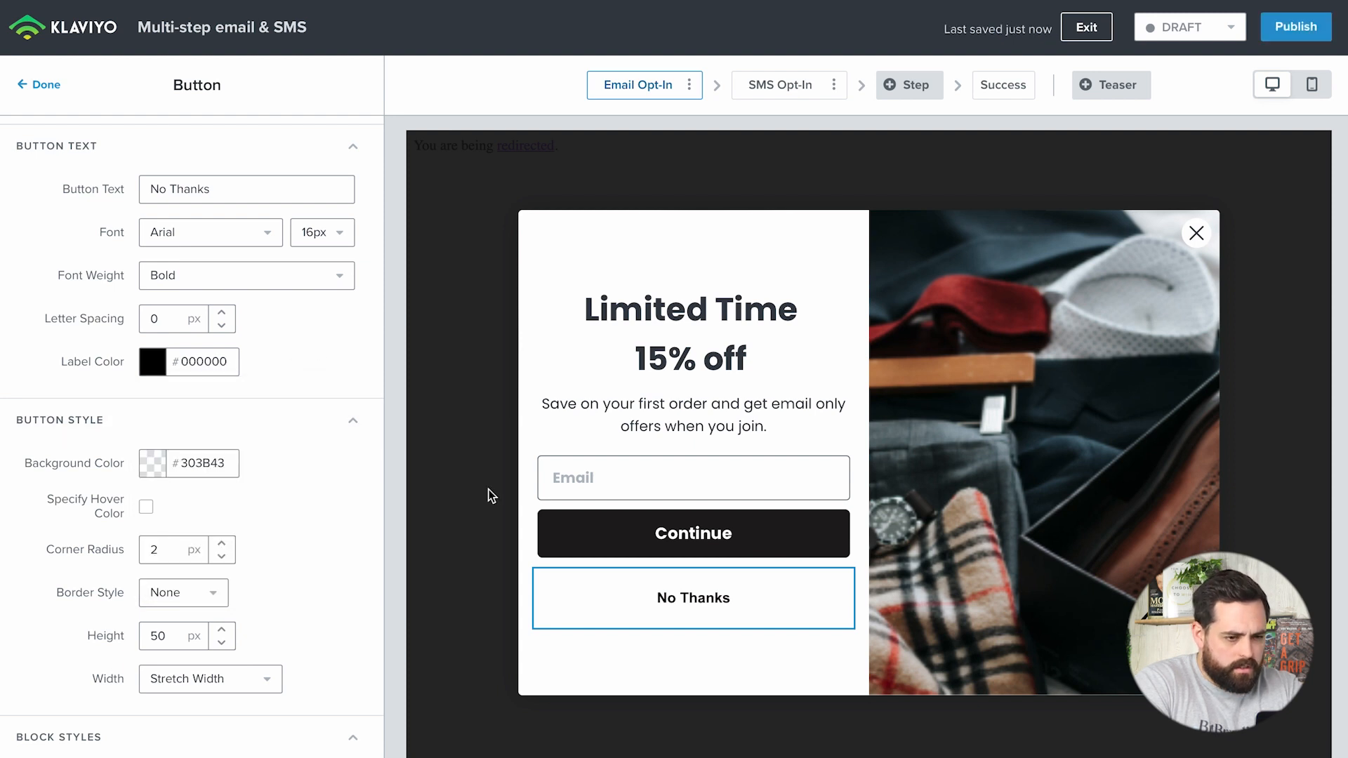
# Reduce the No Thanks button's height to 25 px and set its top padding to 0 px.
pyautogui.scroll(-2, 303, 475)
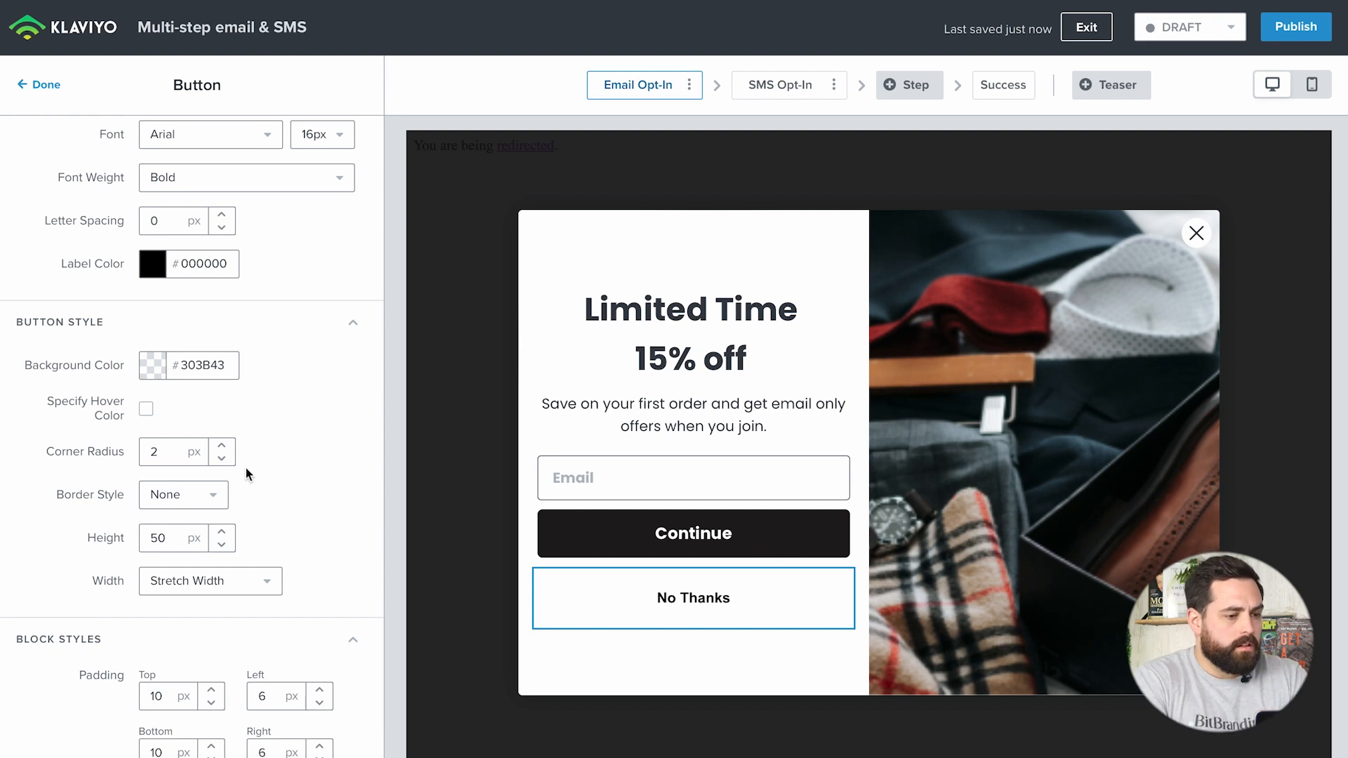
pyautogui.click(221, 545)
pyautogui.moveTo(222, 545); pyautogui.dragTo(221, 546)
pyautogui.scroll(-1, 292, 540)
pyautogui.moveTo(162, 641); pyautogui.dragTo(136, 643)
pyautogui.write('0')
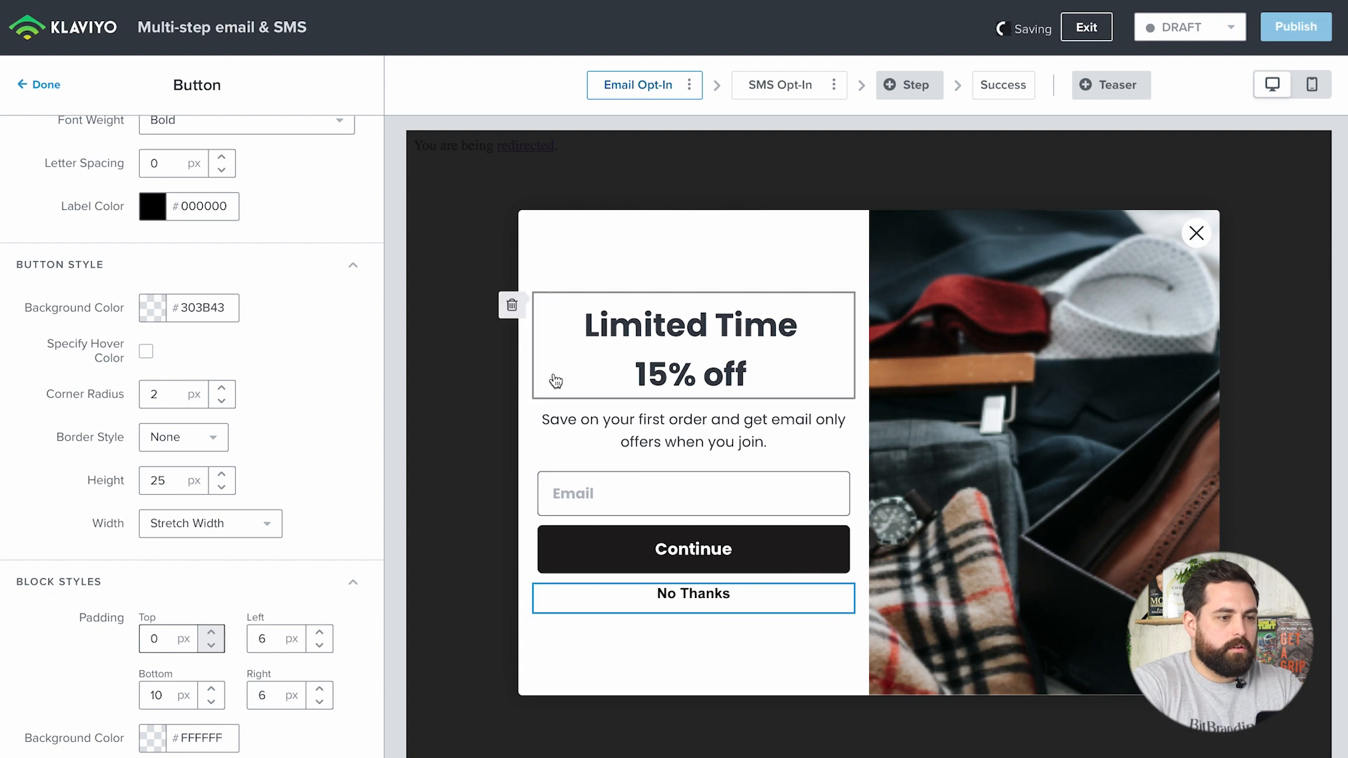
pyautogui.click(325, 326)
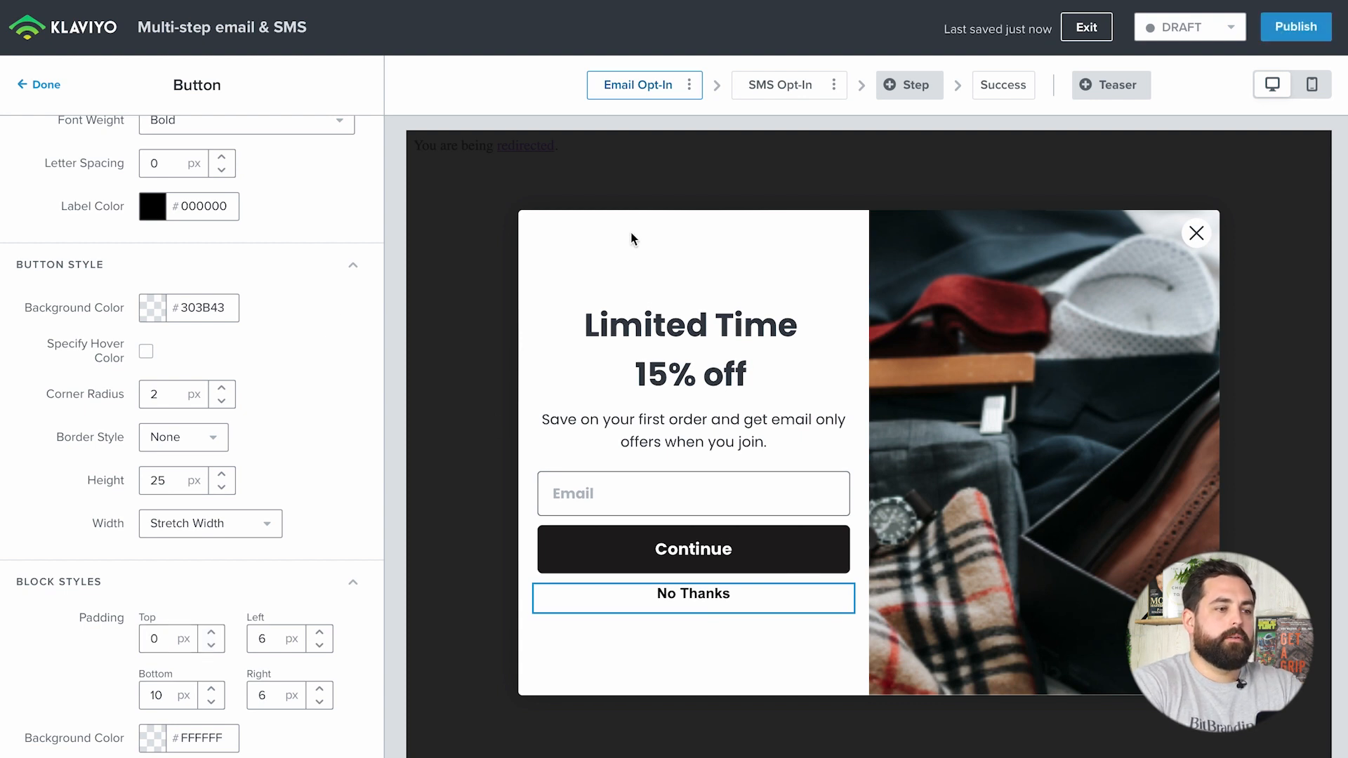
pyautogui.click(42, 85)
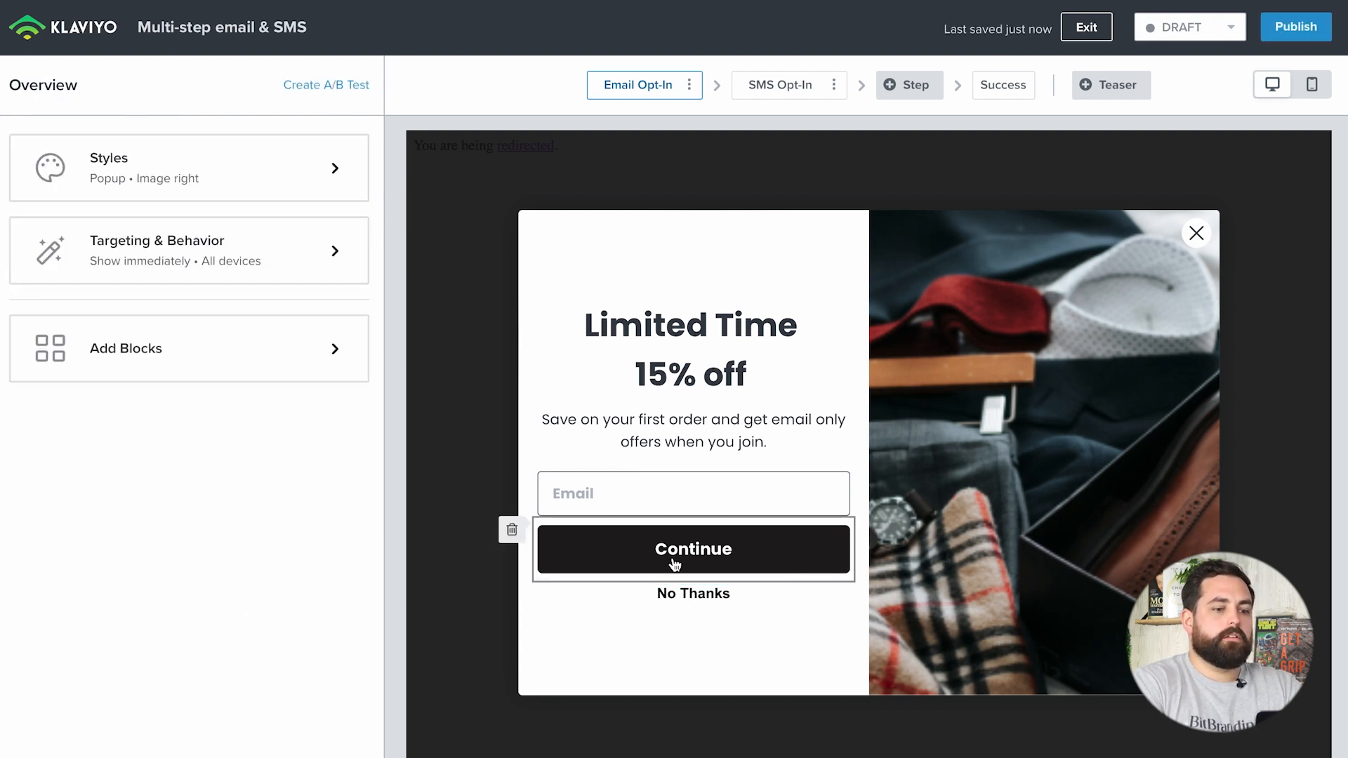
pyautogui.click(696, 594)
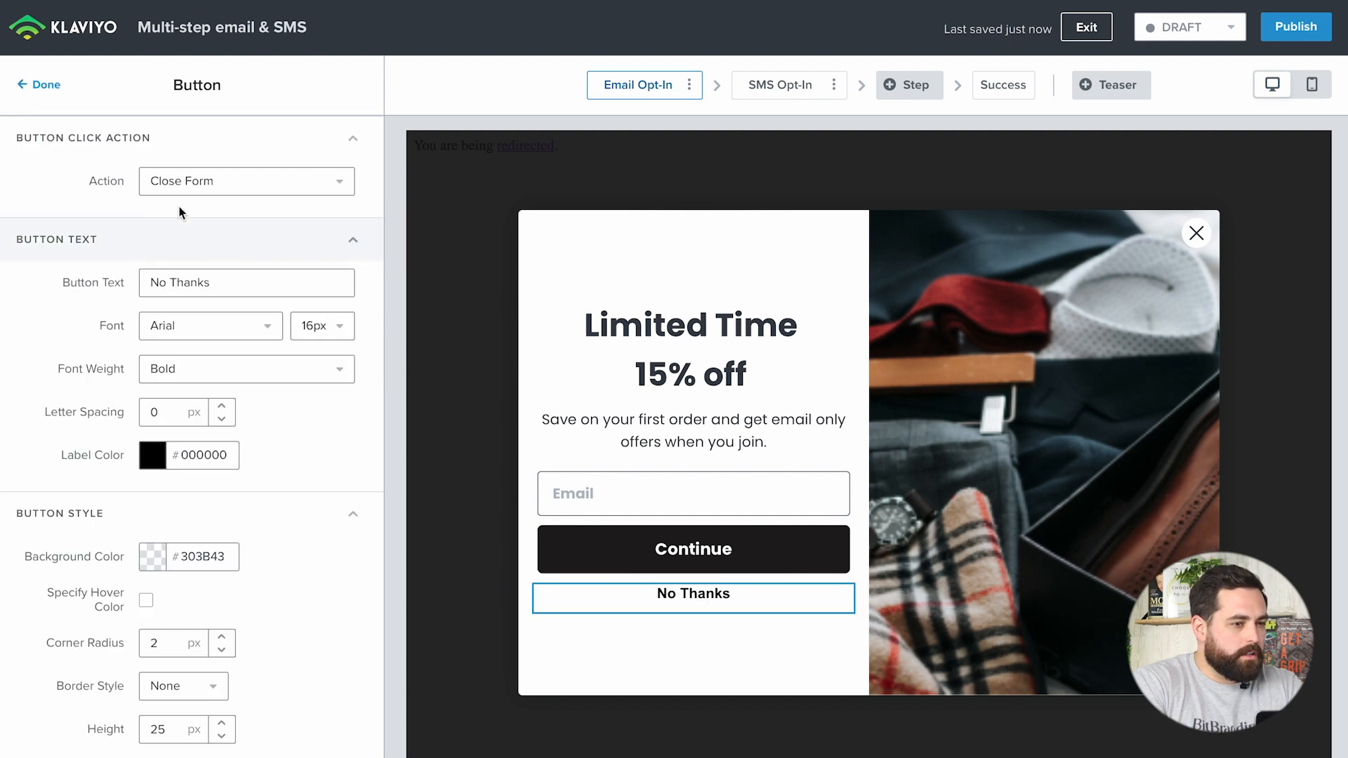
pyautogui.click(23, 83)
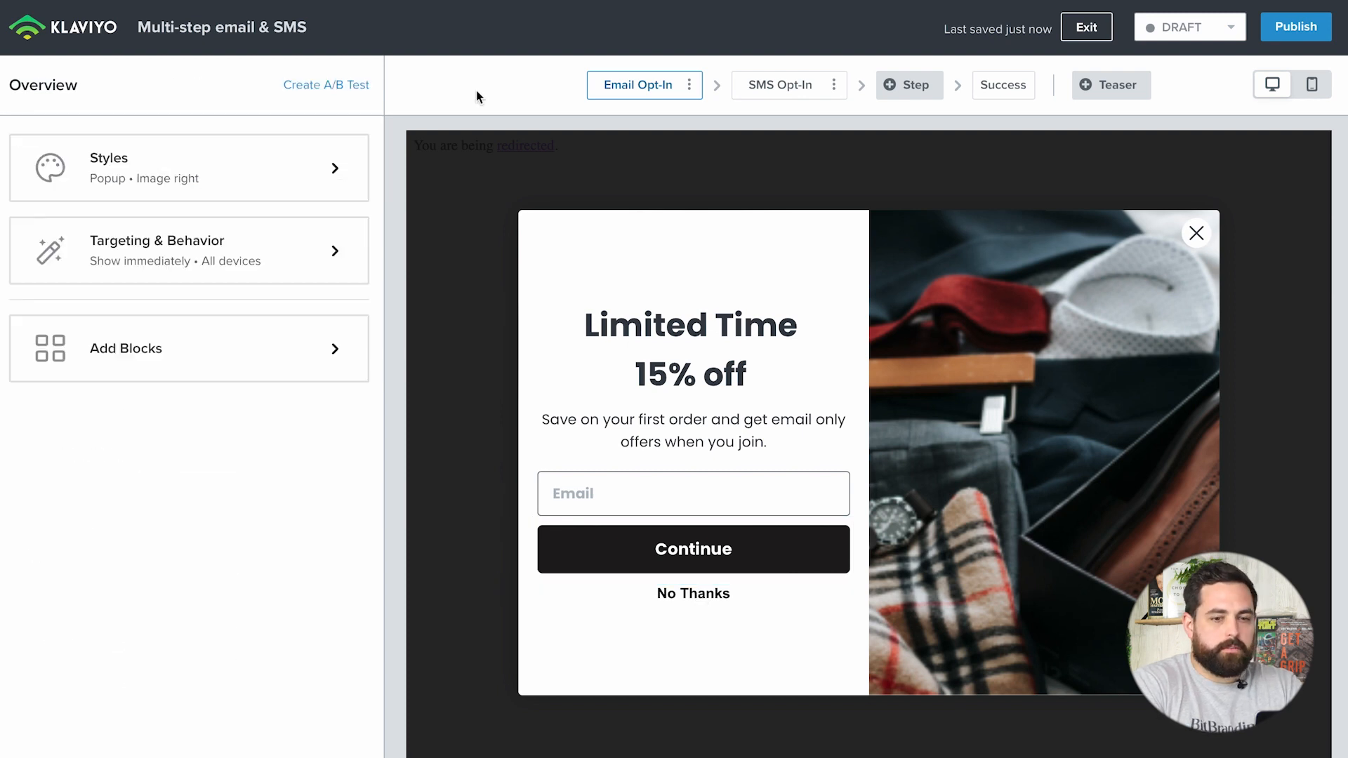
# Hide the popup's close icon by making its X color and background color fully transparent.
pyautogui.click(1198, 236)
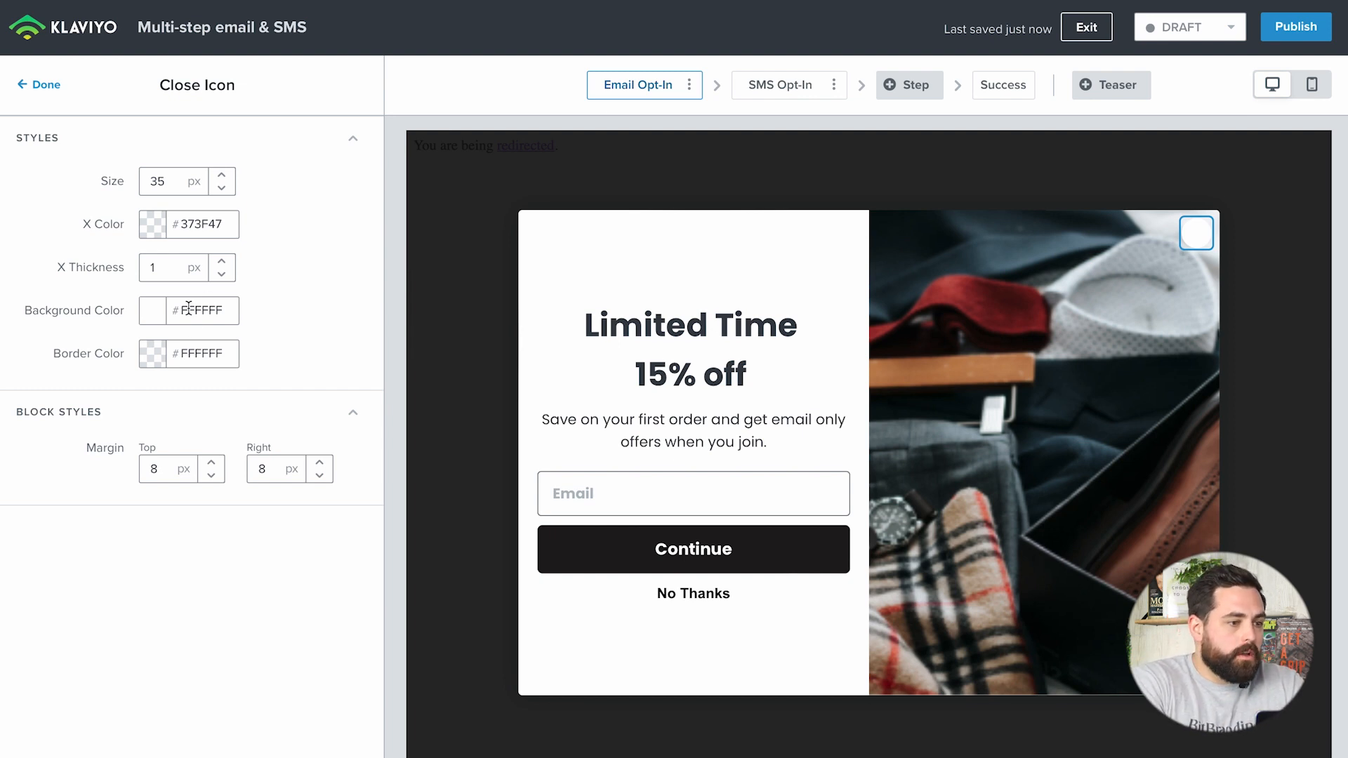
pyautogui.click(154, 318)
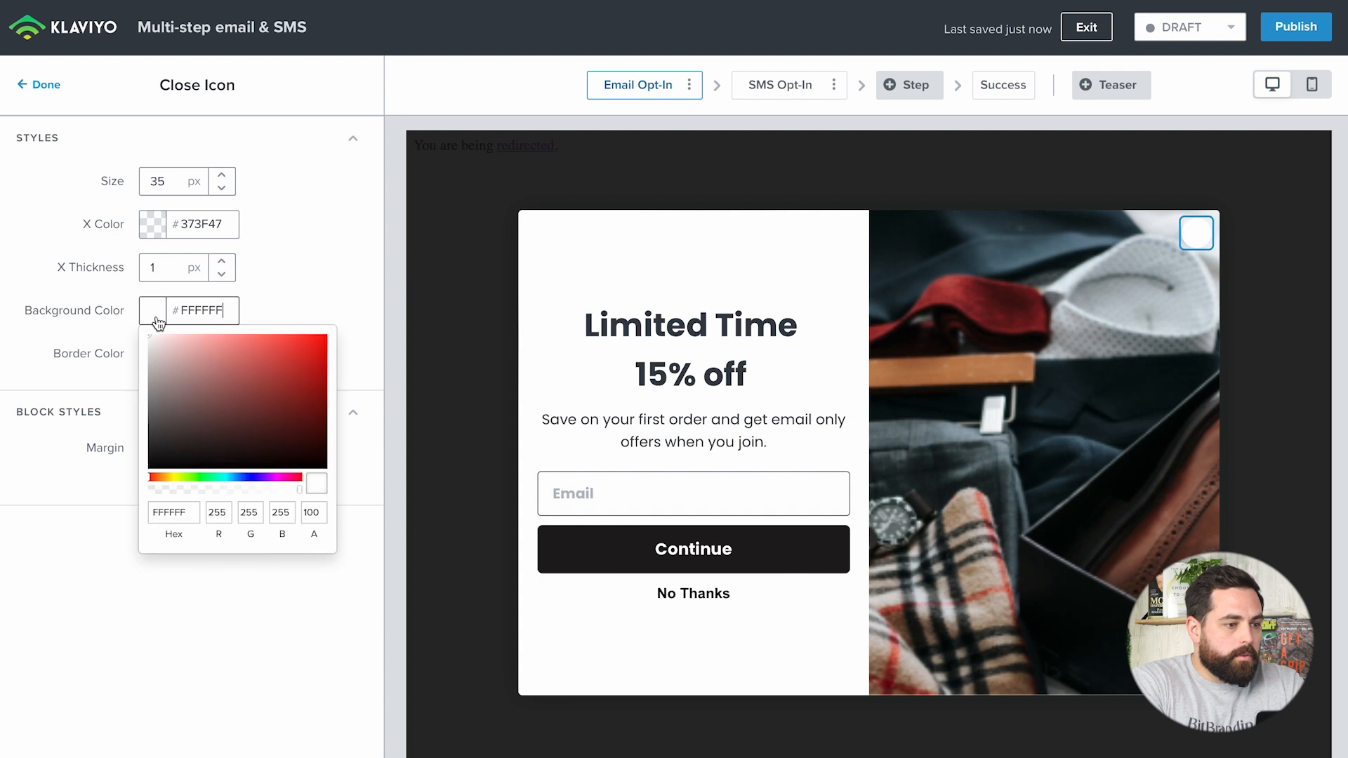
pyautogui.click(161, 491)
pyautogui.click(297, 264)
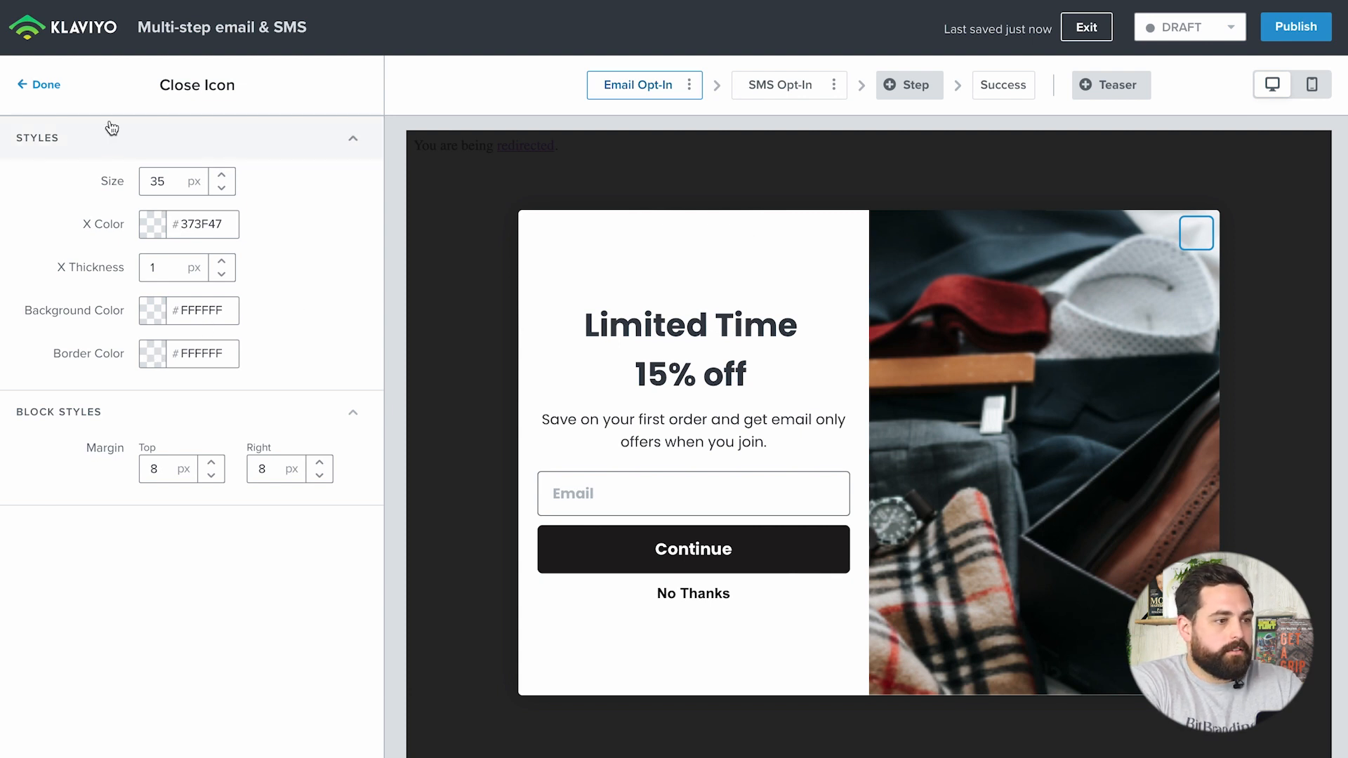
pyautogui.click(41, 85)
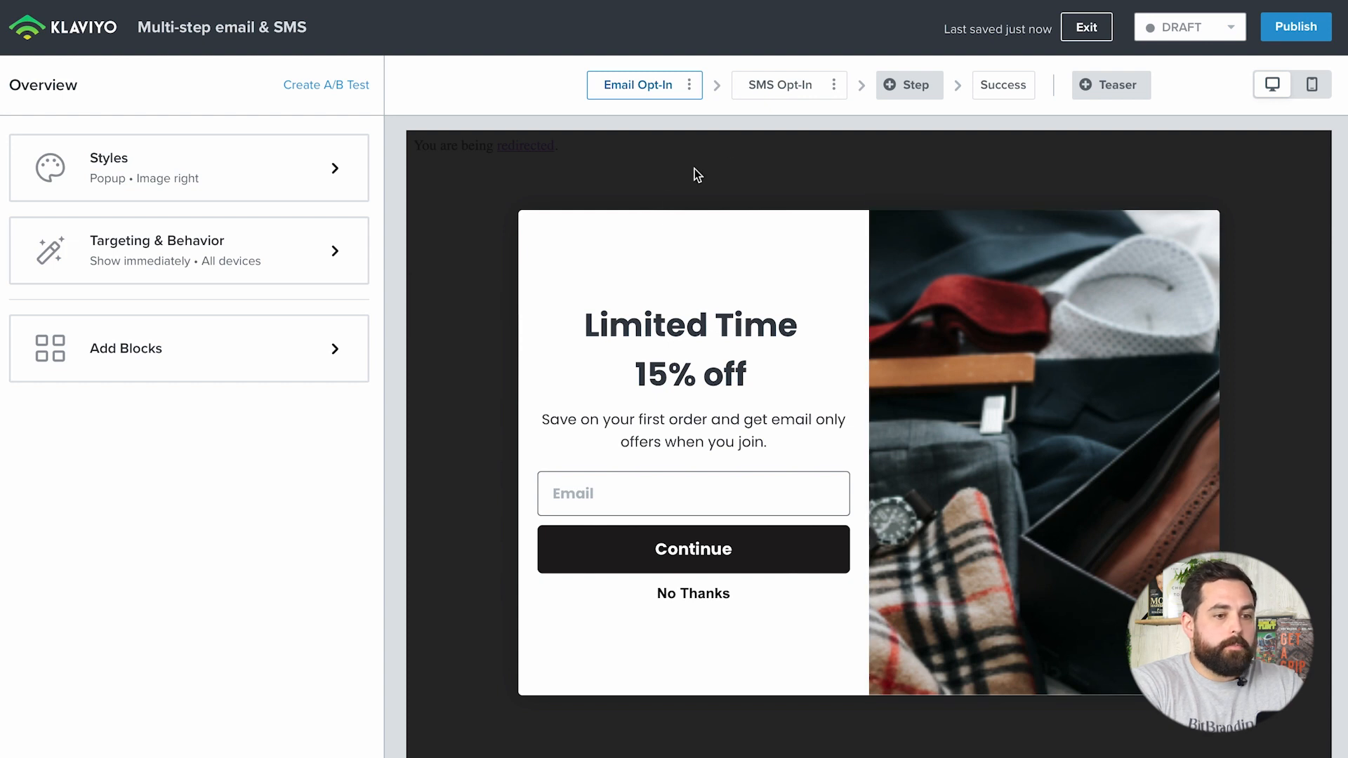
# Switch to the SMS Opt-In step and inspect its "No, I Don't Want Texts" button.
pyautogui.click(786, 98)
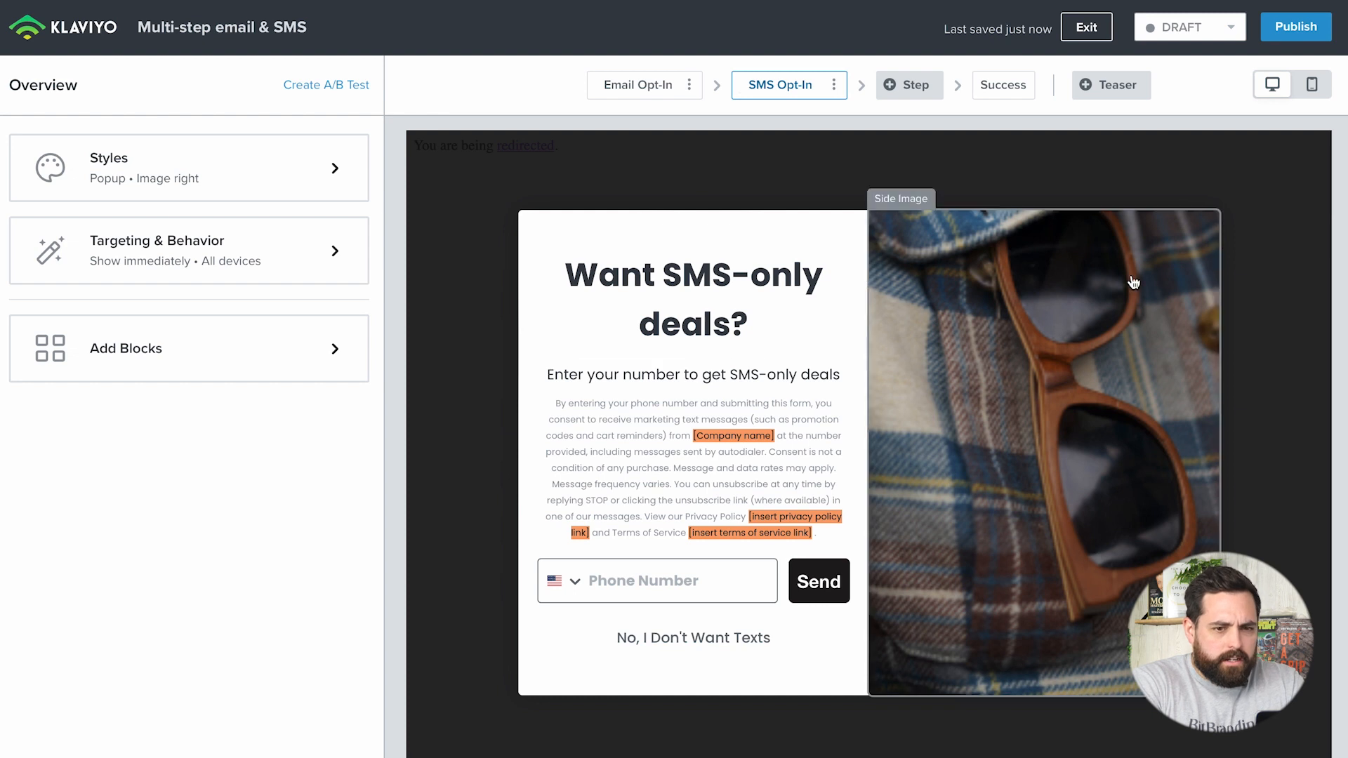
pyautogui.click(666, 641)
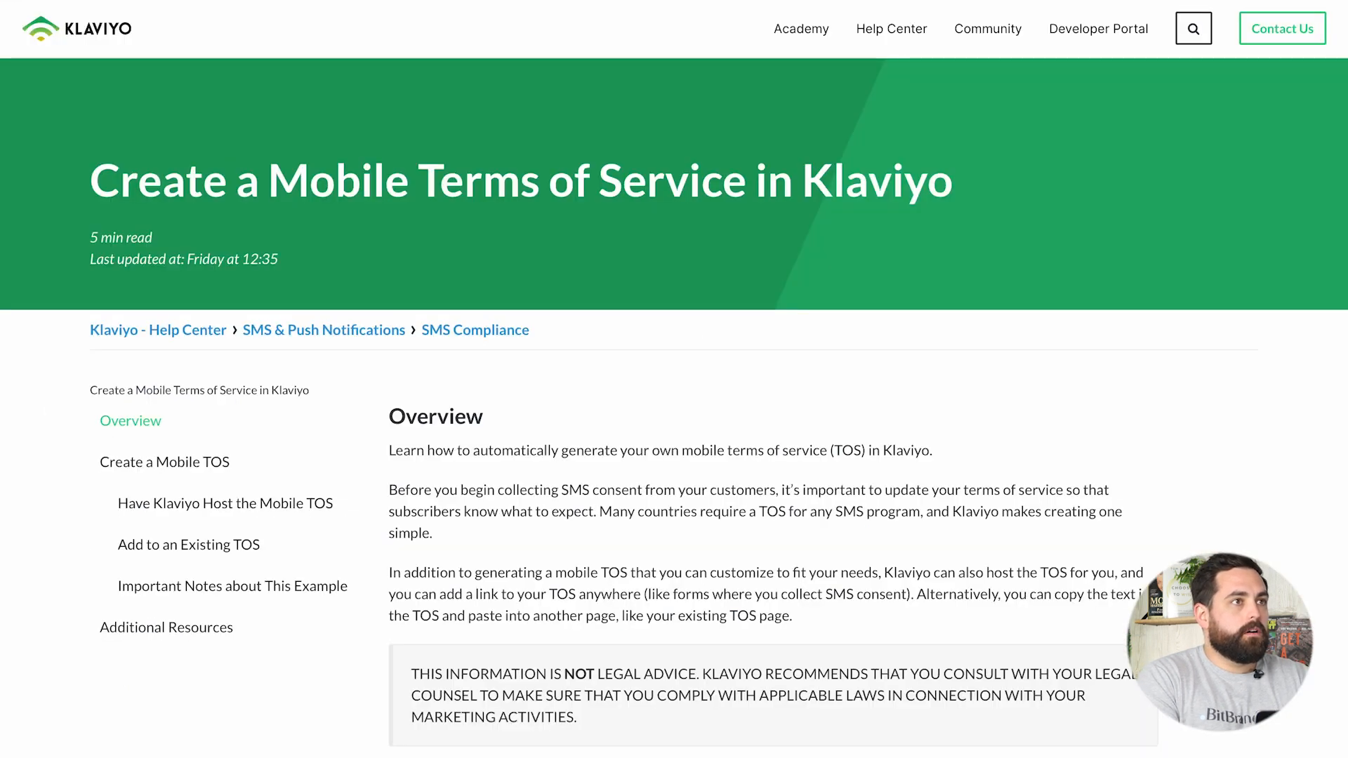
# Read Klaviyo's help article on creating a Mobile Terms of Service, including the setup instructions and hosting options.
pyautogui.moveTo(184, 0); pyautogui.dragTo(709, 0)
pyautogui.click(561, 0)
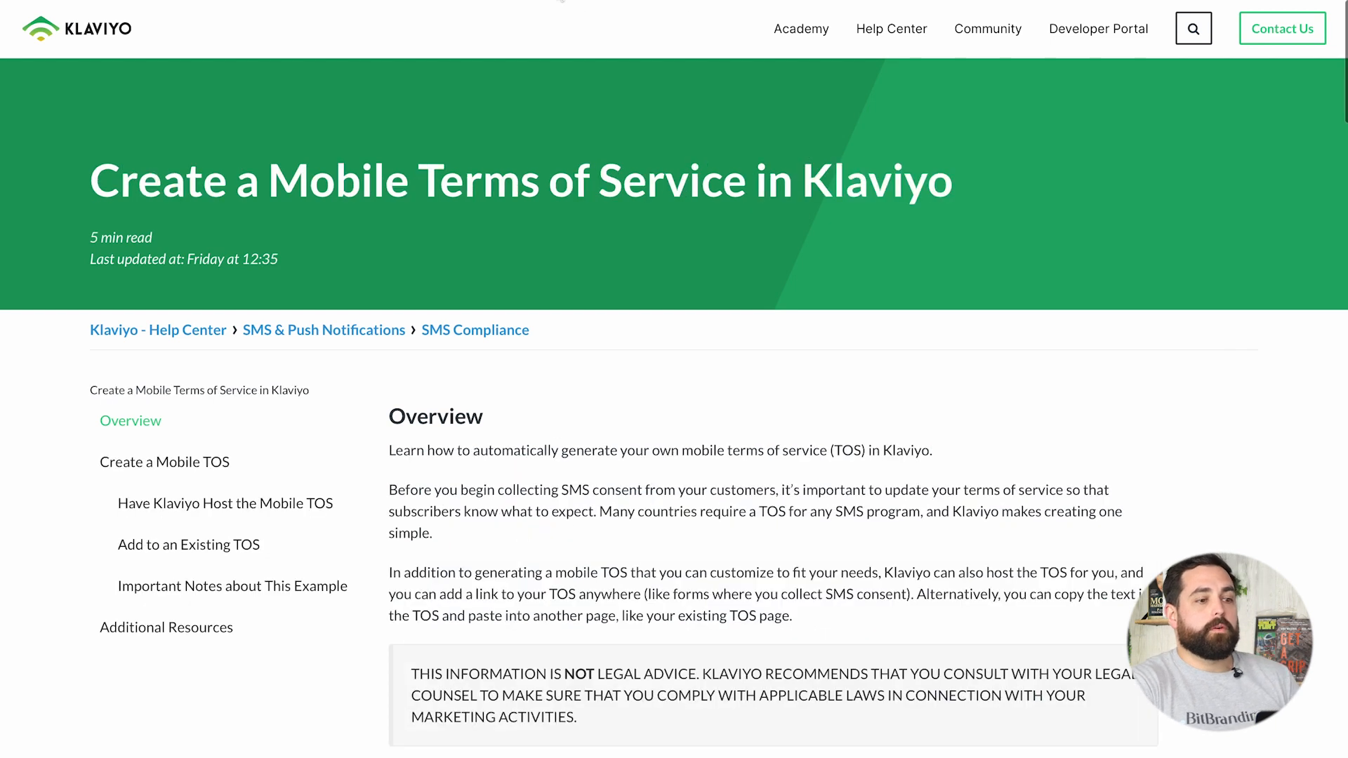
pyautogui.scroll(-4, 641, 267)
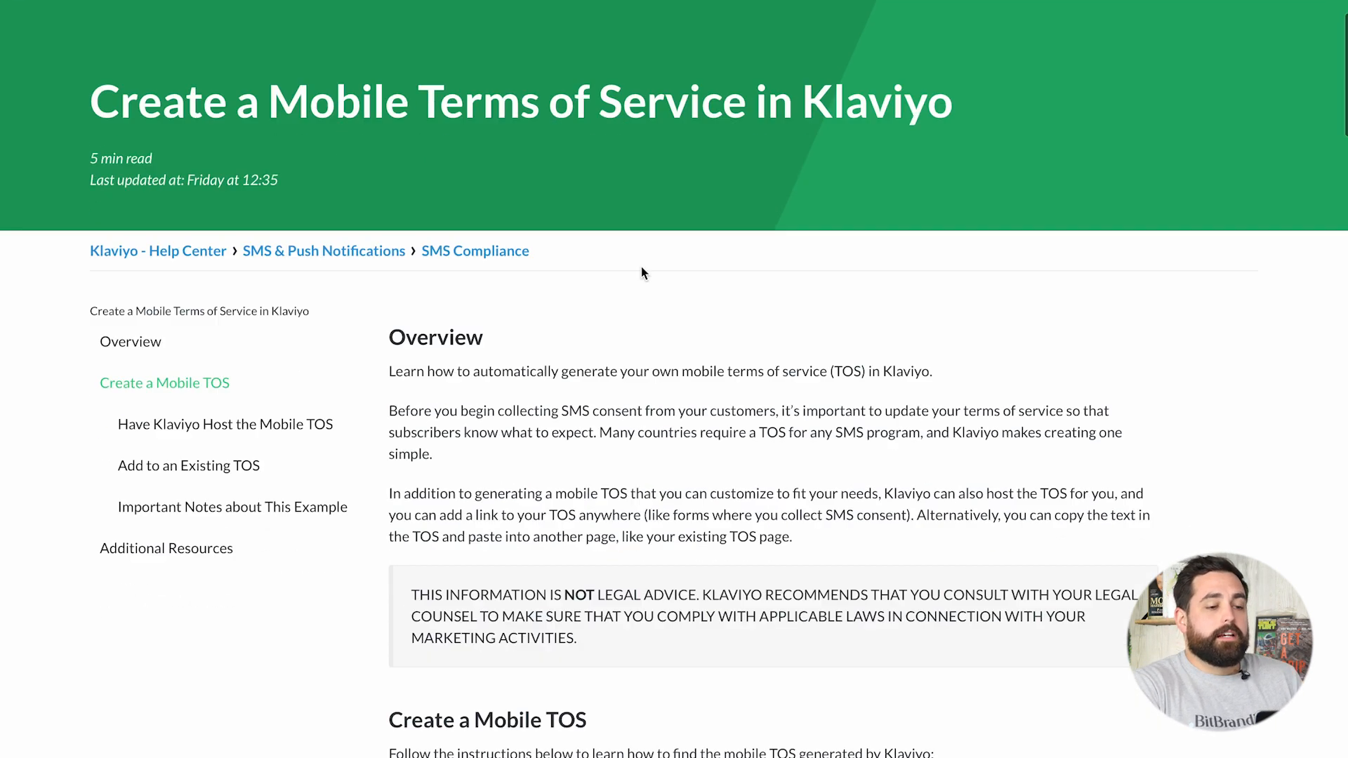
pyautogui.moveTo(416, 409); pyautogui.dragTo(605, 452)
pyautogui.click(604, 452)
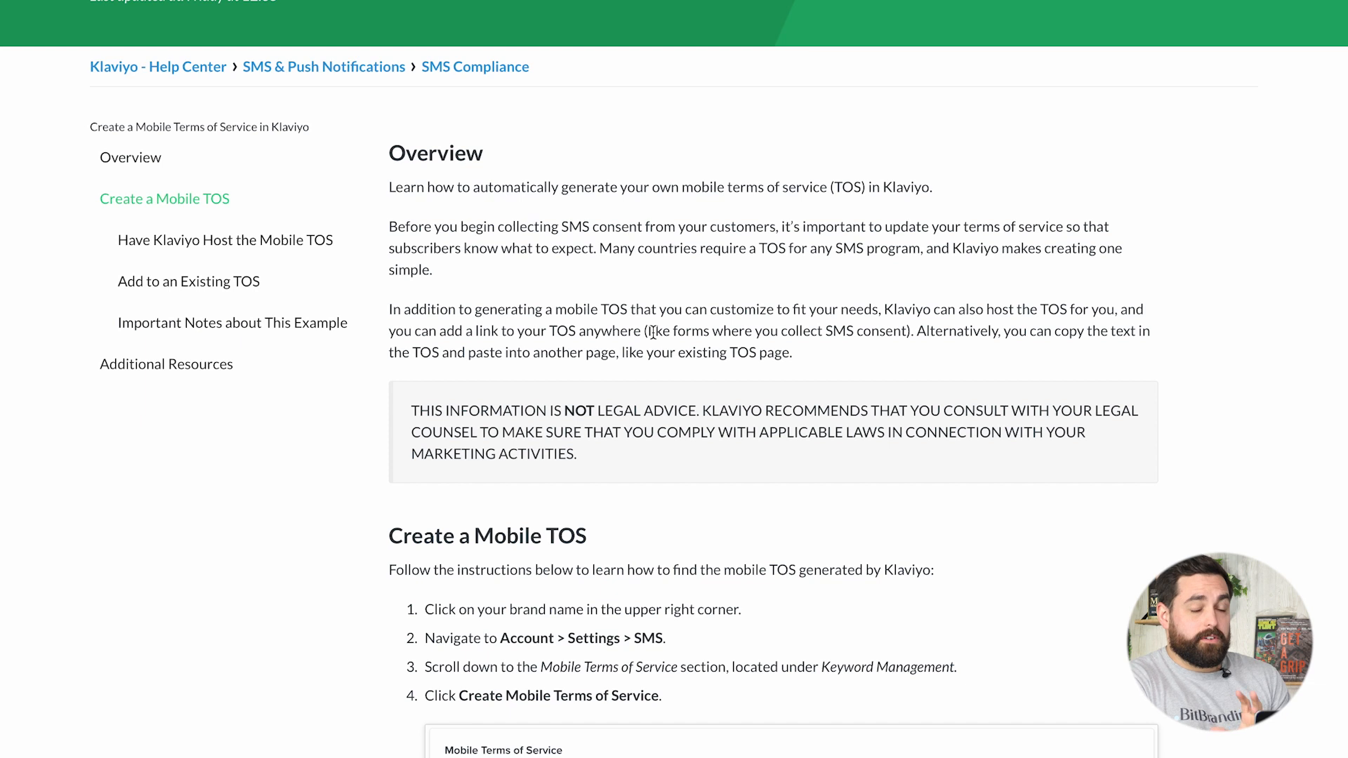
pyautogui.scroll(4, 652, 333)
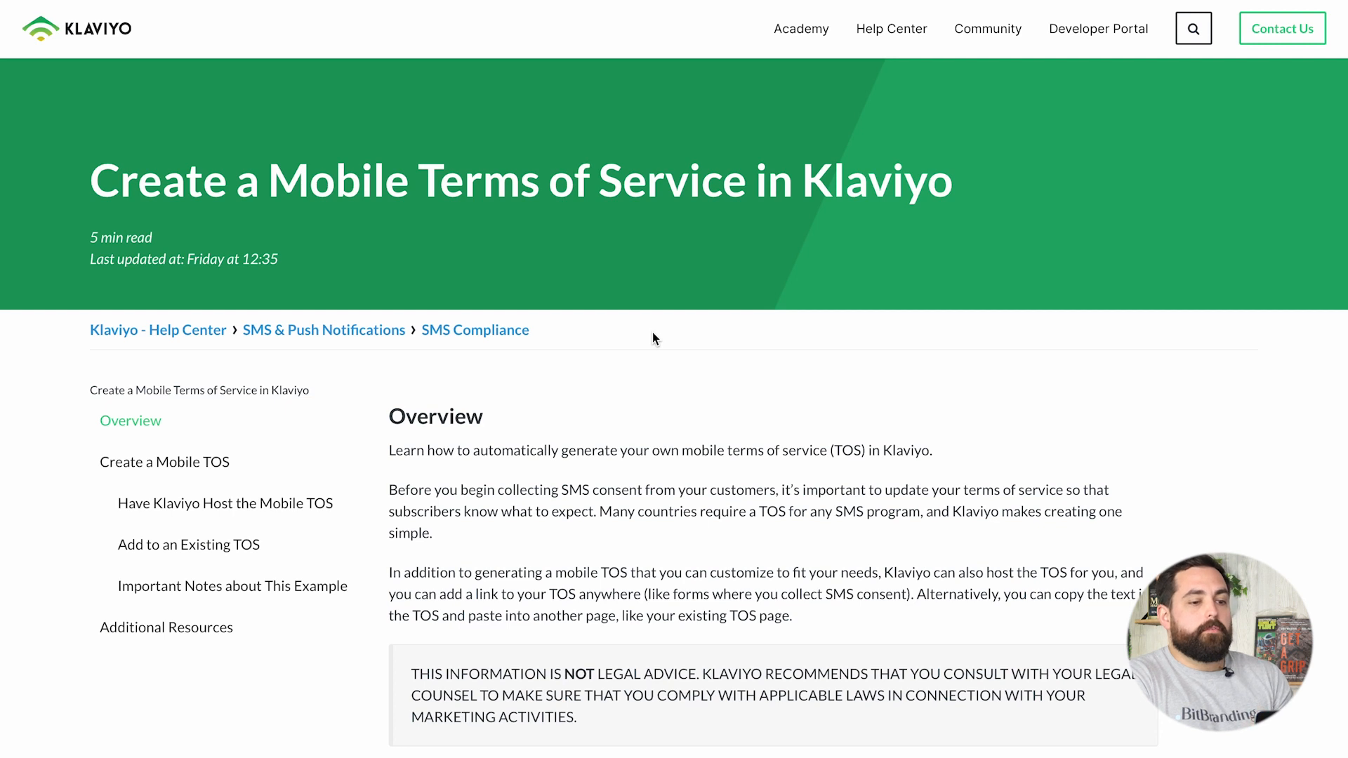
pyautogui.scroll(-8, 652, 334)
pyautogui.scroll(-2, 653, 337)
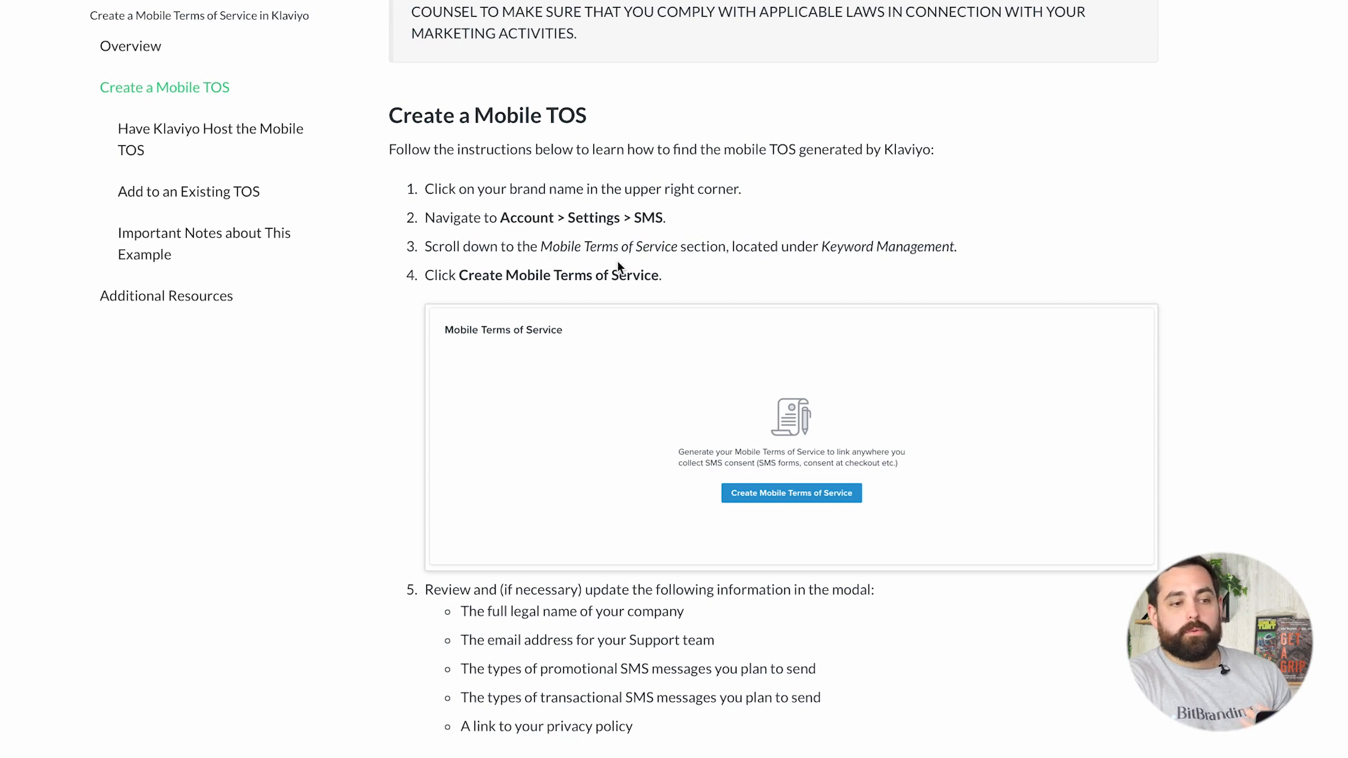
pyautogui.scroll(-3, 731, 288)
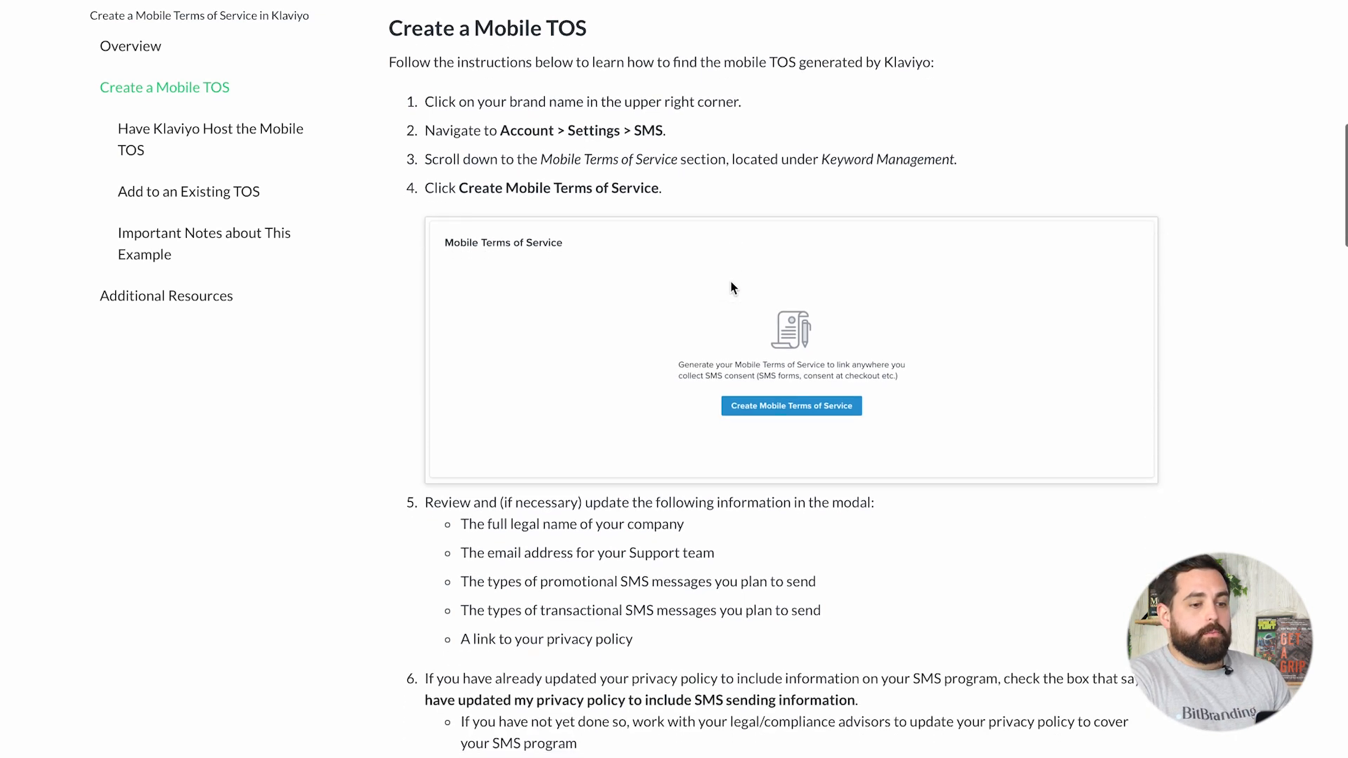
pyautogui.scroll(-8, 830, 316)
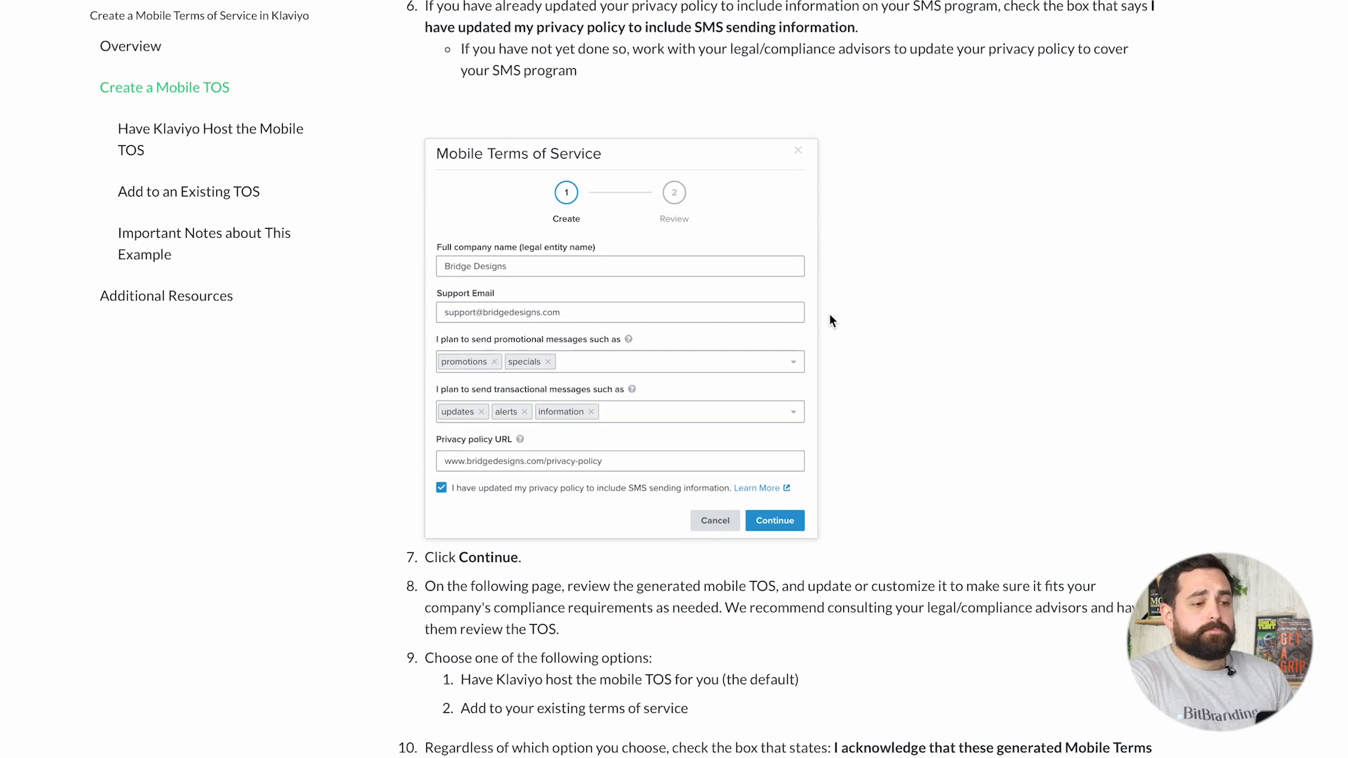
pyautogui.scroll(-10, 829, 320)
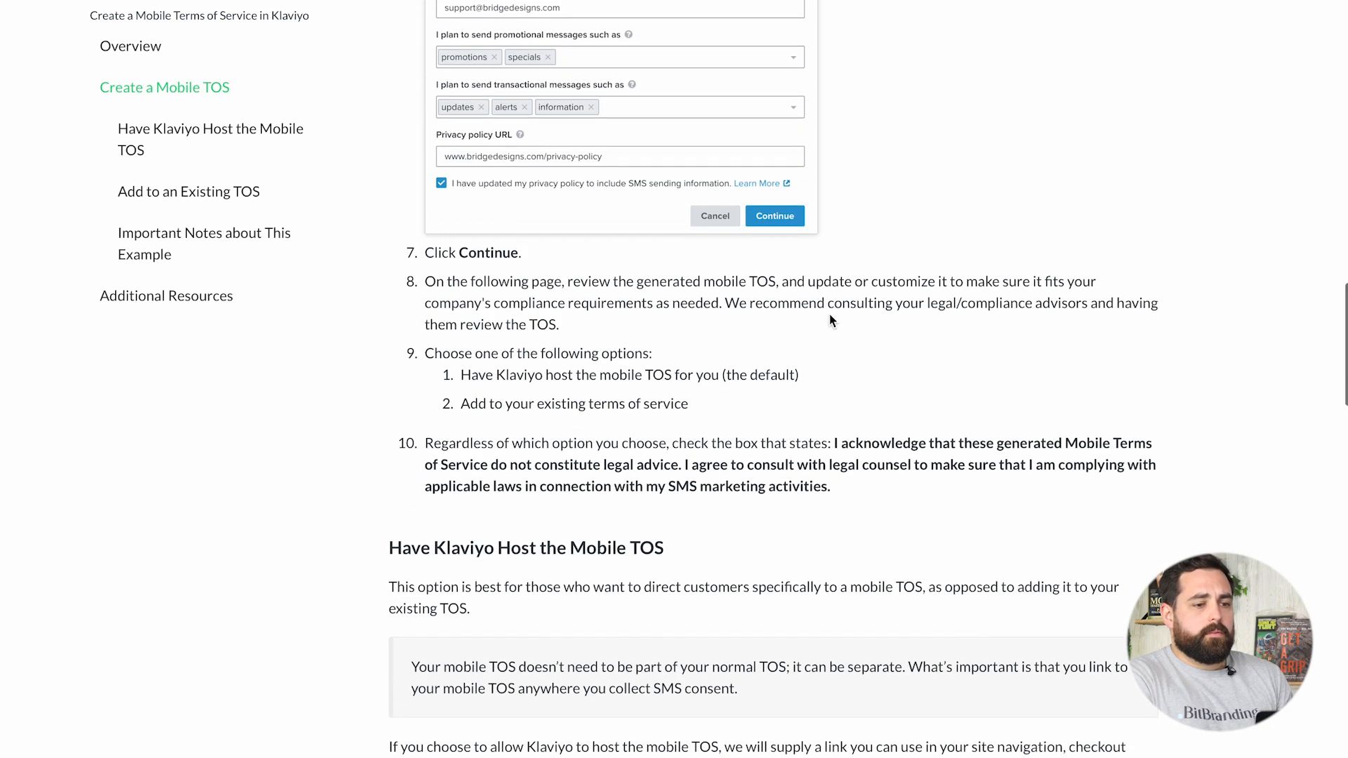
pyautogui.scroll(-1, 830, 320)
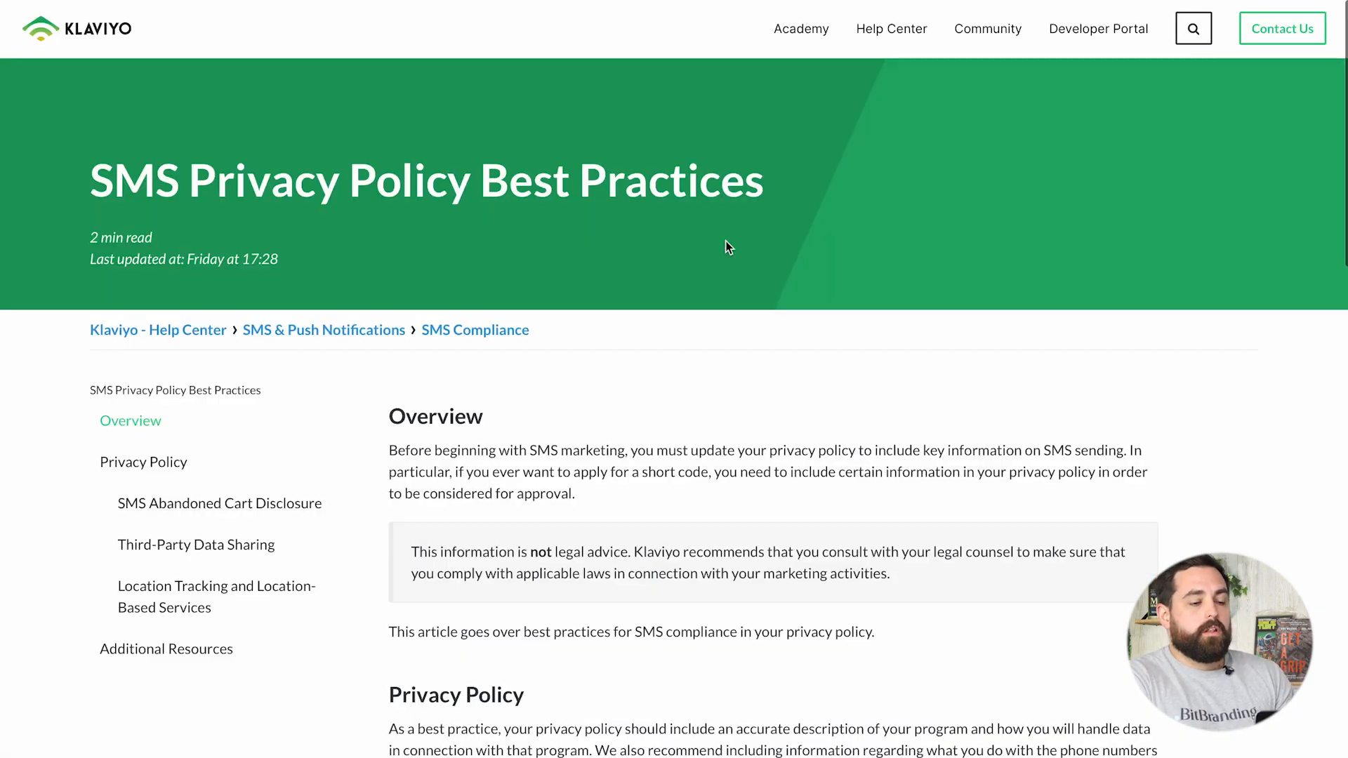
# Read the SMS Privacy Policy Best Practices article, examining the recommended disclosures and the sample SMS abandoned cart wording.
pyautogui.scroll(-4, 726, 242)
pyautogui.scroll(-7, 726, 242)
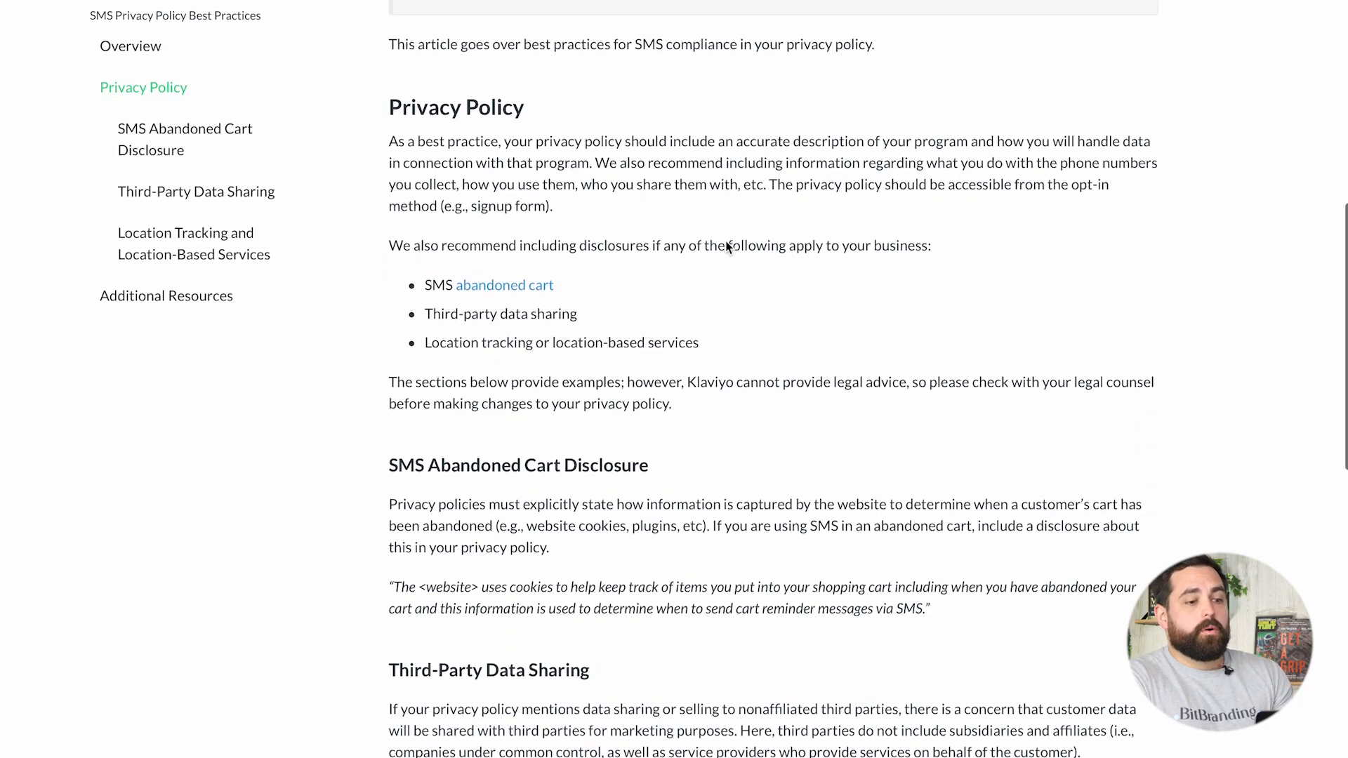
pyautogui.scroll(-1, 726, 241)
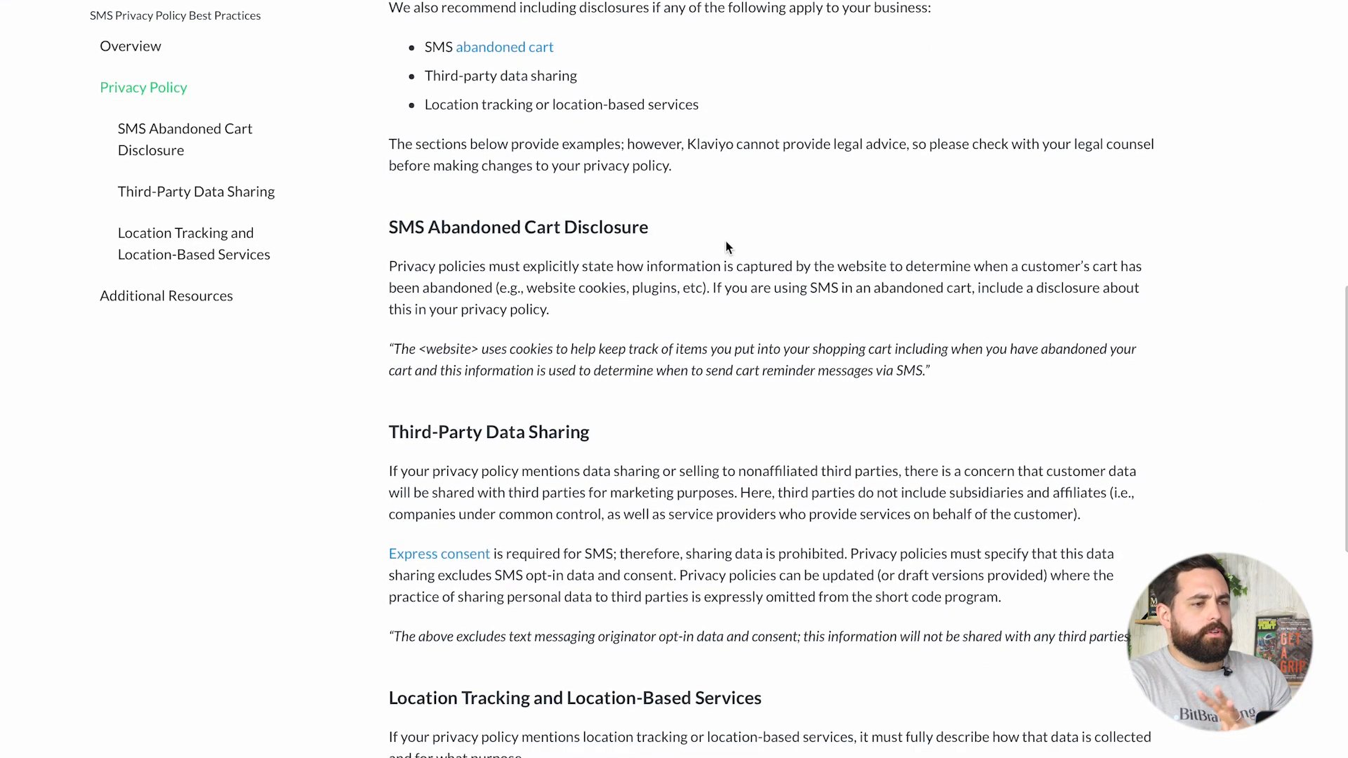
pyautogui.scroll(-1, 726, 242)
pyautogui.scroll(1, 726, 242)
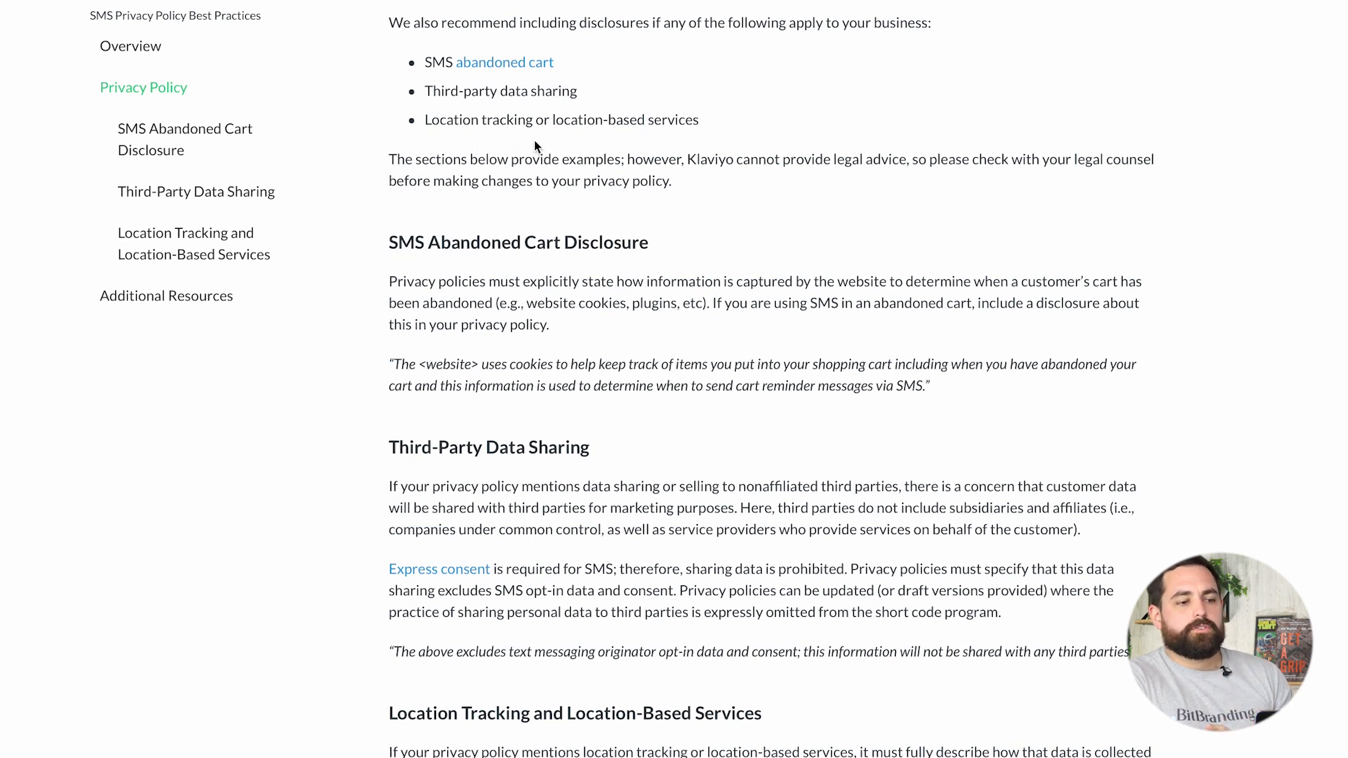
pyautogui.scroll(-1, 634, 186)
pyautogui.moveTo(394, 299); pyautogui.dragTo(921, 323)
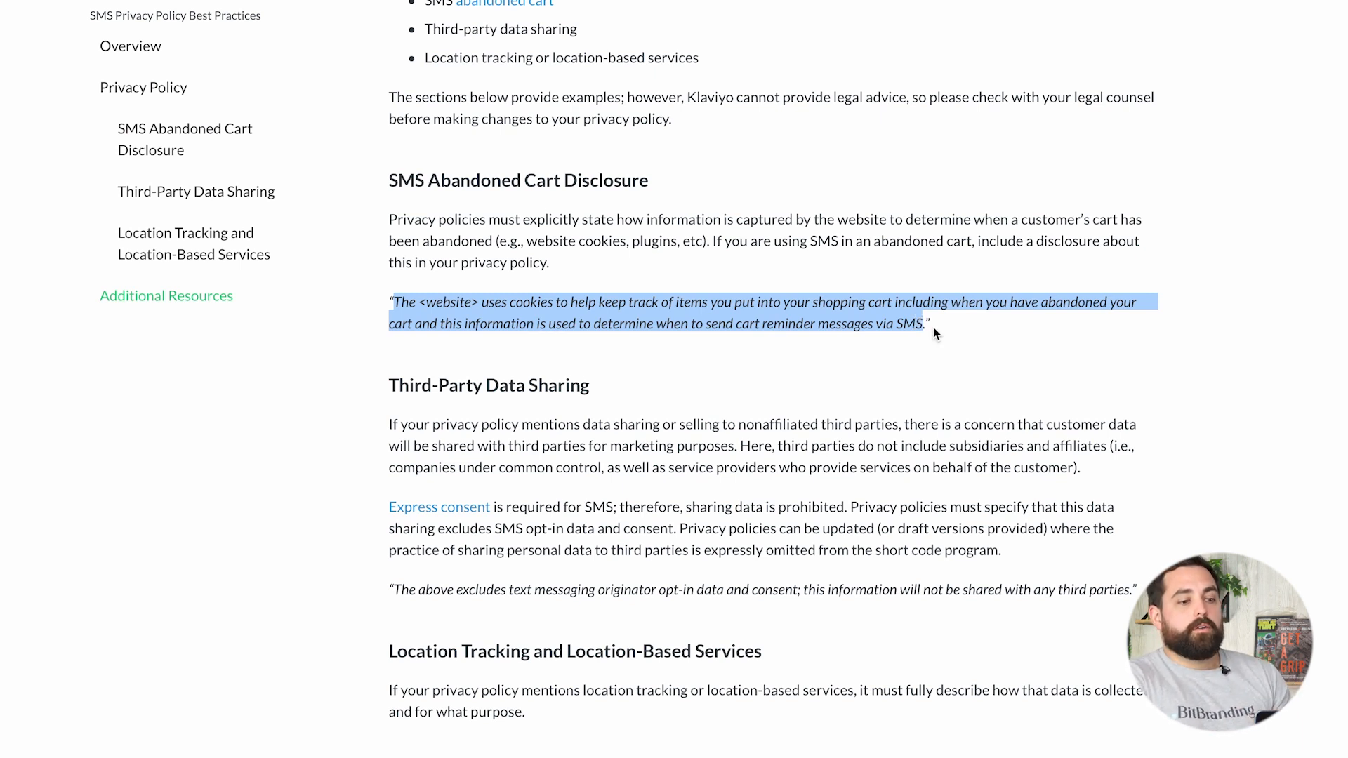
pyautogui.click(651, 320)
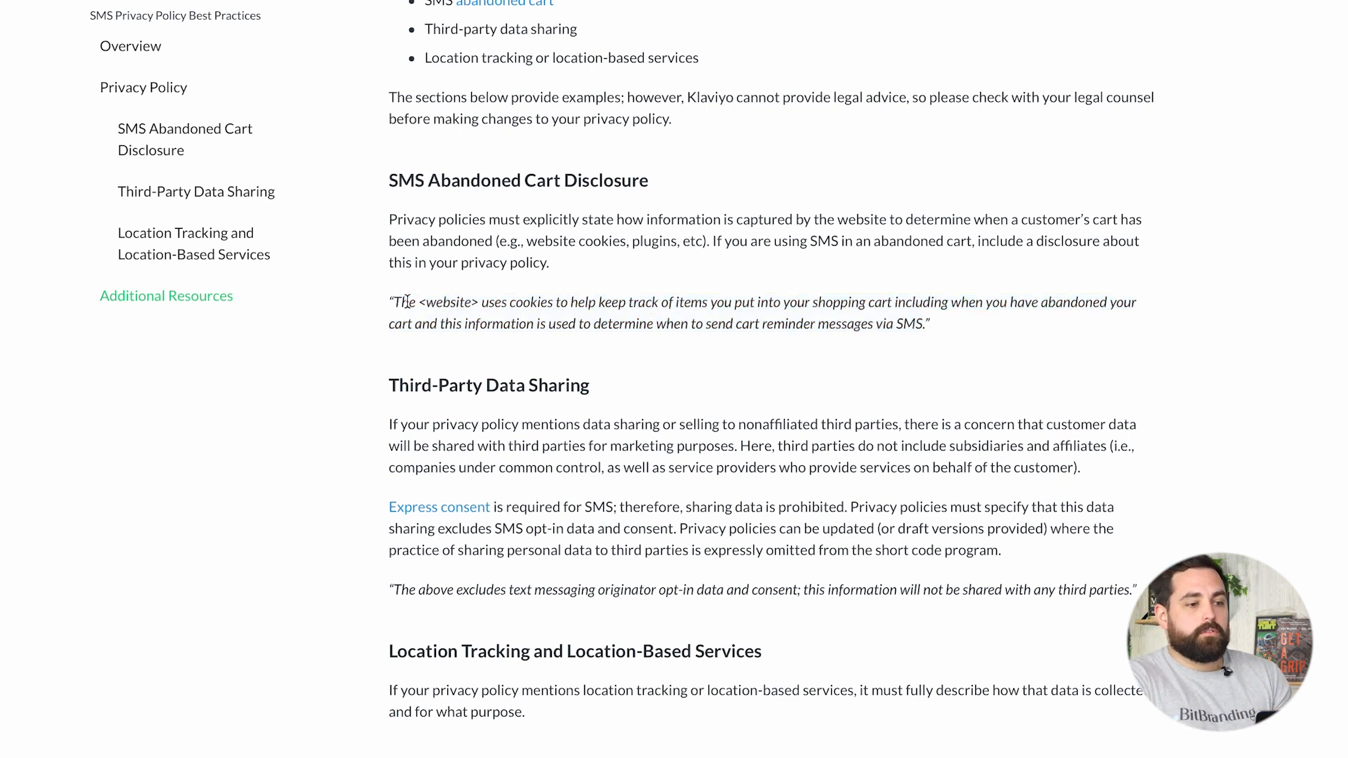
pyautogui.moveTo(420, 302); pyautogui.dragTo(480, 303)
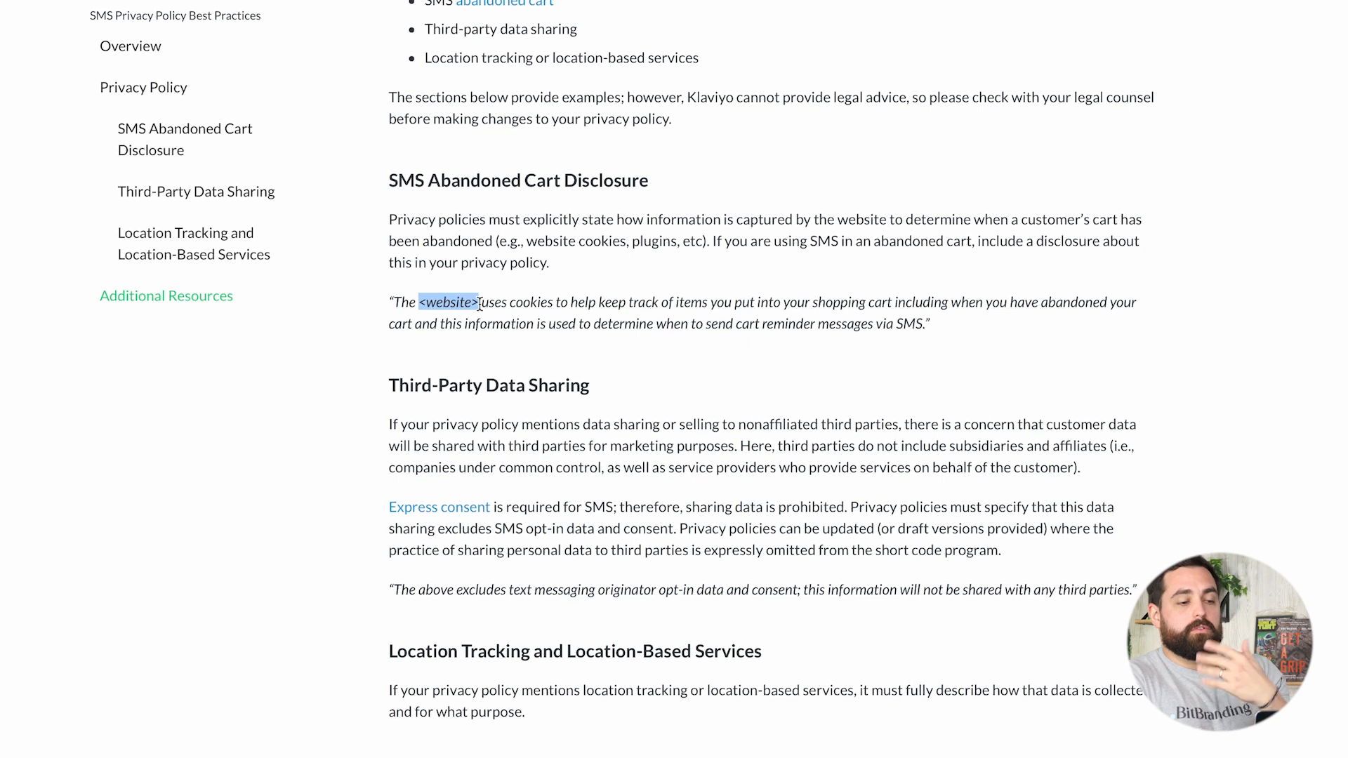
pyautogui.scroll(-1, 479, 309)
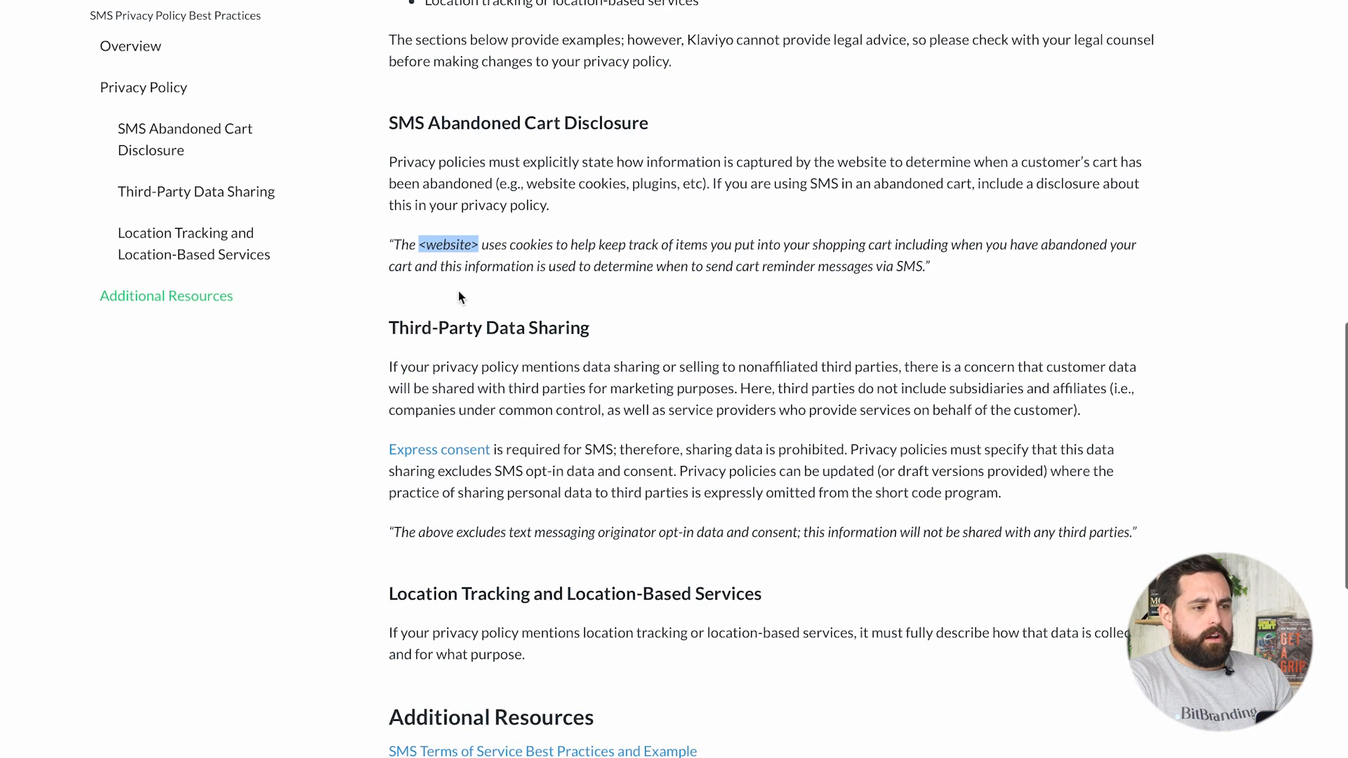
pyautogui.click(426, 250)
# Examine the sample third-party data sharing wording in the SMS privacy policy article.
pyautogui.scroll(-1, 456, 282)
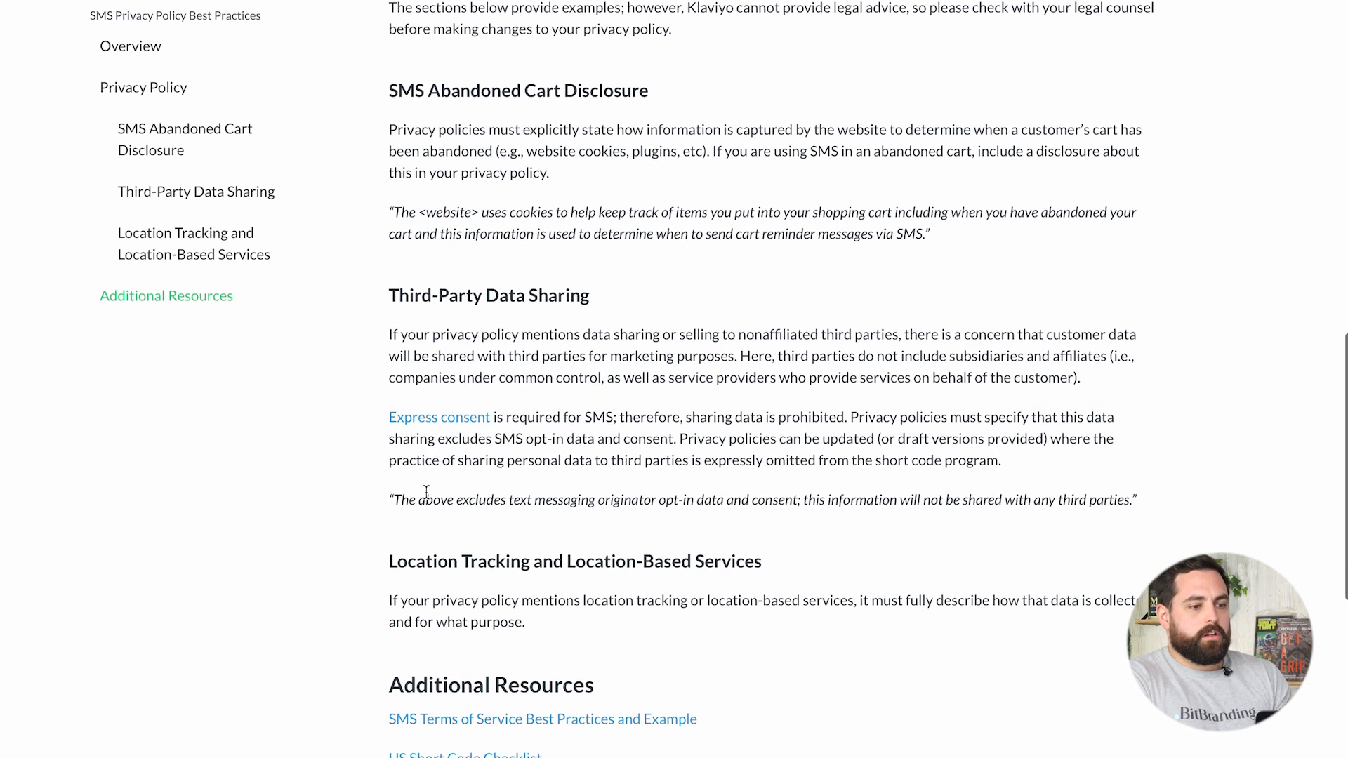
pyautogui.moveTo(397, 500); pyautogui.dragTo(1001, 500)
pyautogui.click(996, 499)
pyautogui.scroll(15, 840, 259)
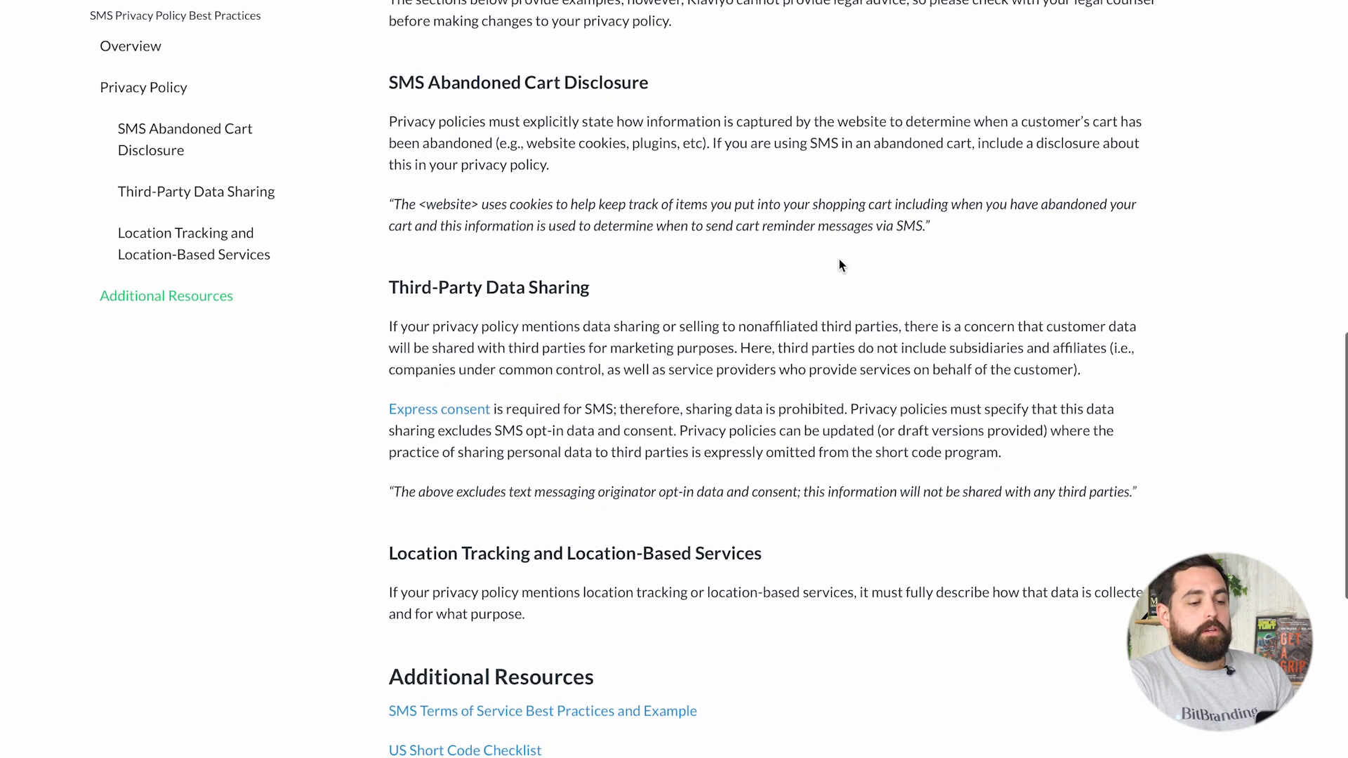
pyautogui.scroll(3, 839, 259)
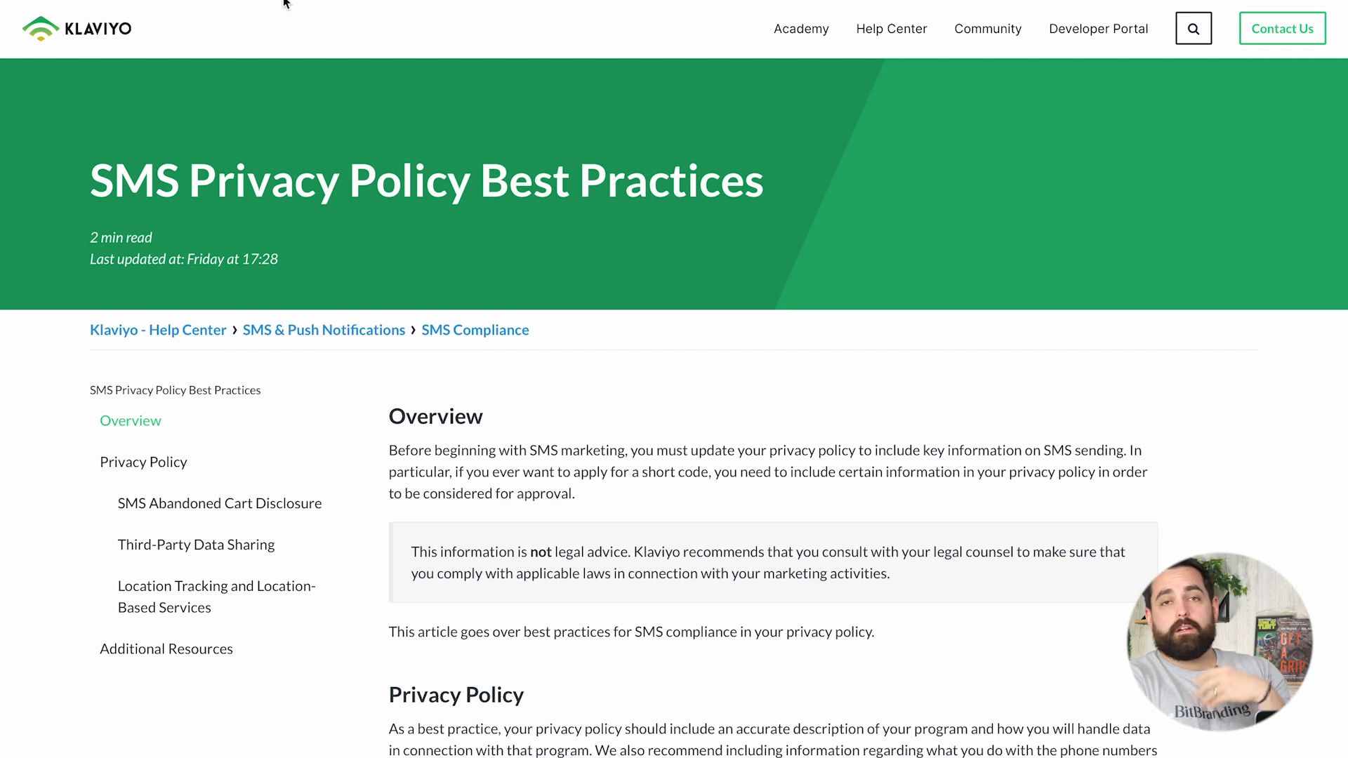
# Switch to the Shopify admin, open the store's Terms of Service and Privacy Policy pages, and copy the Terms of Service page's URL.
pyautogui.moveTo(285, 3)
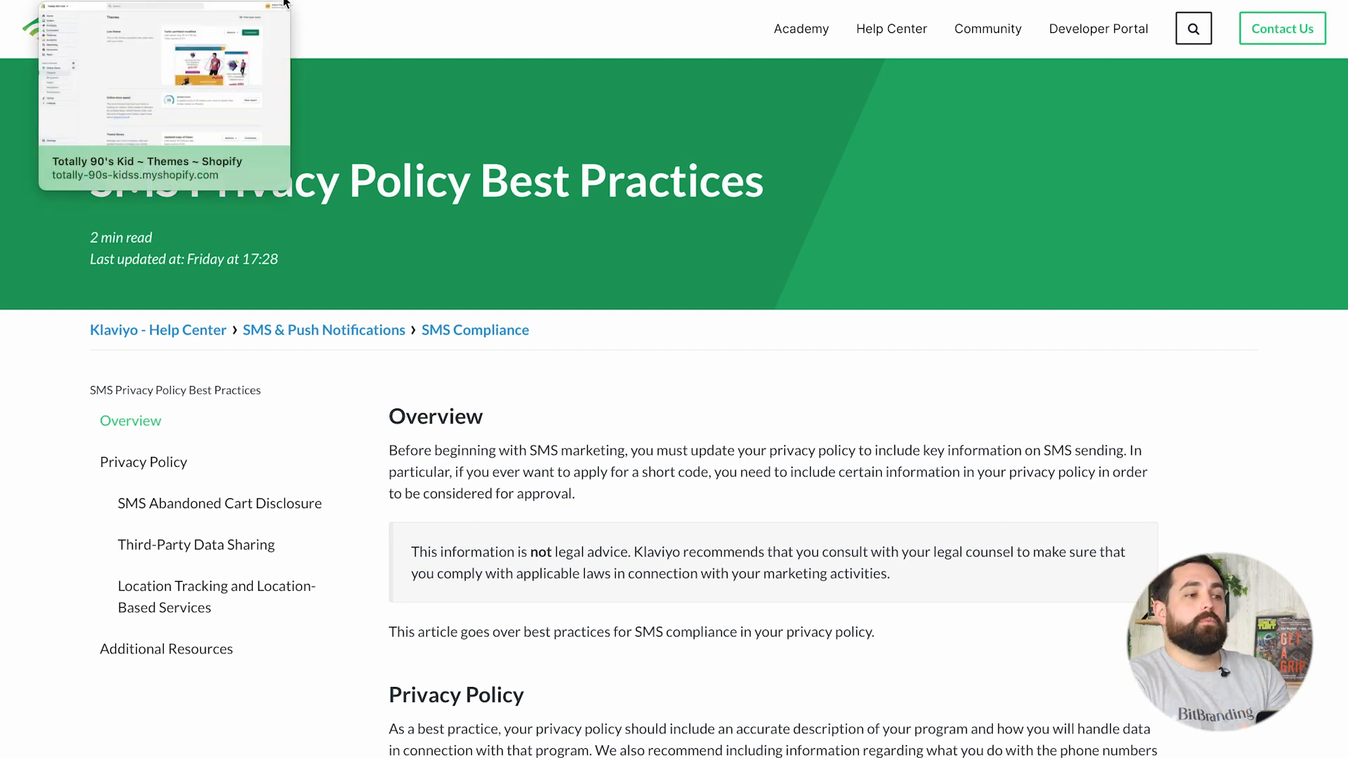
pyautogui.click(285, 3)
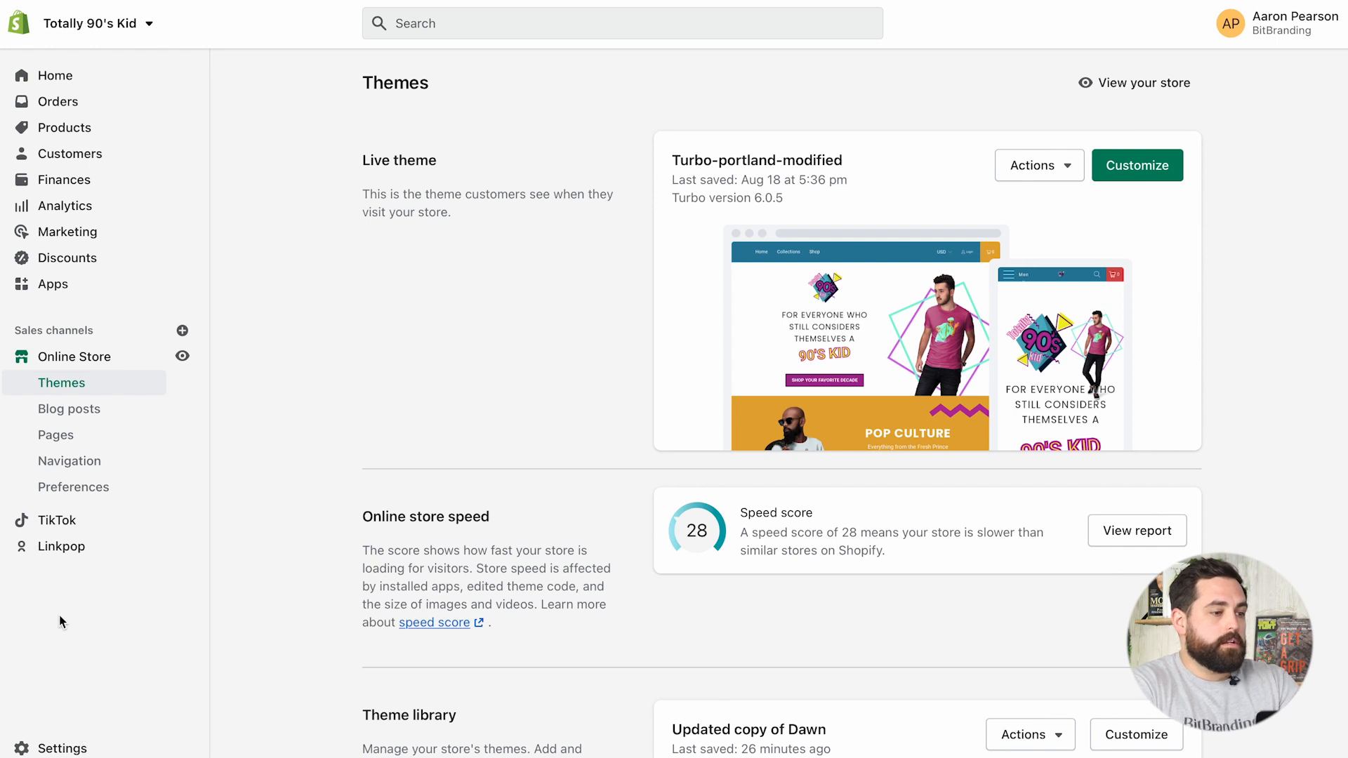
pyautogui.click(72, 434)
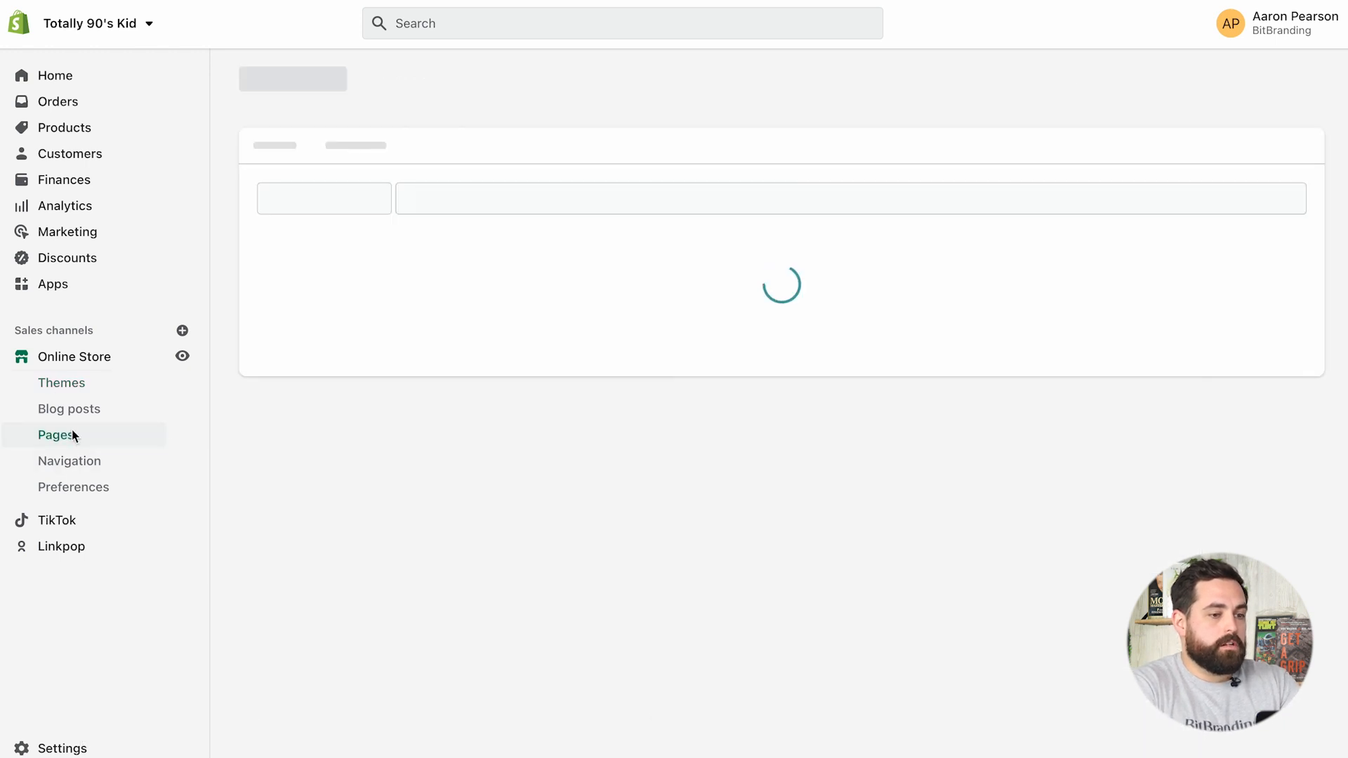
pyautogui.scroll(-3, 481, 364)
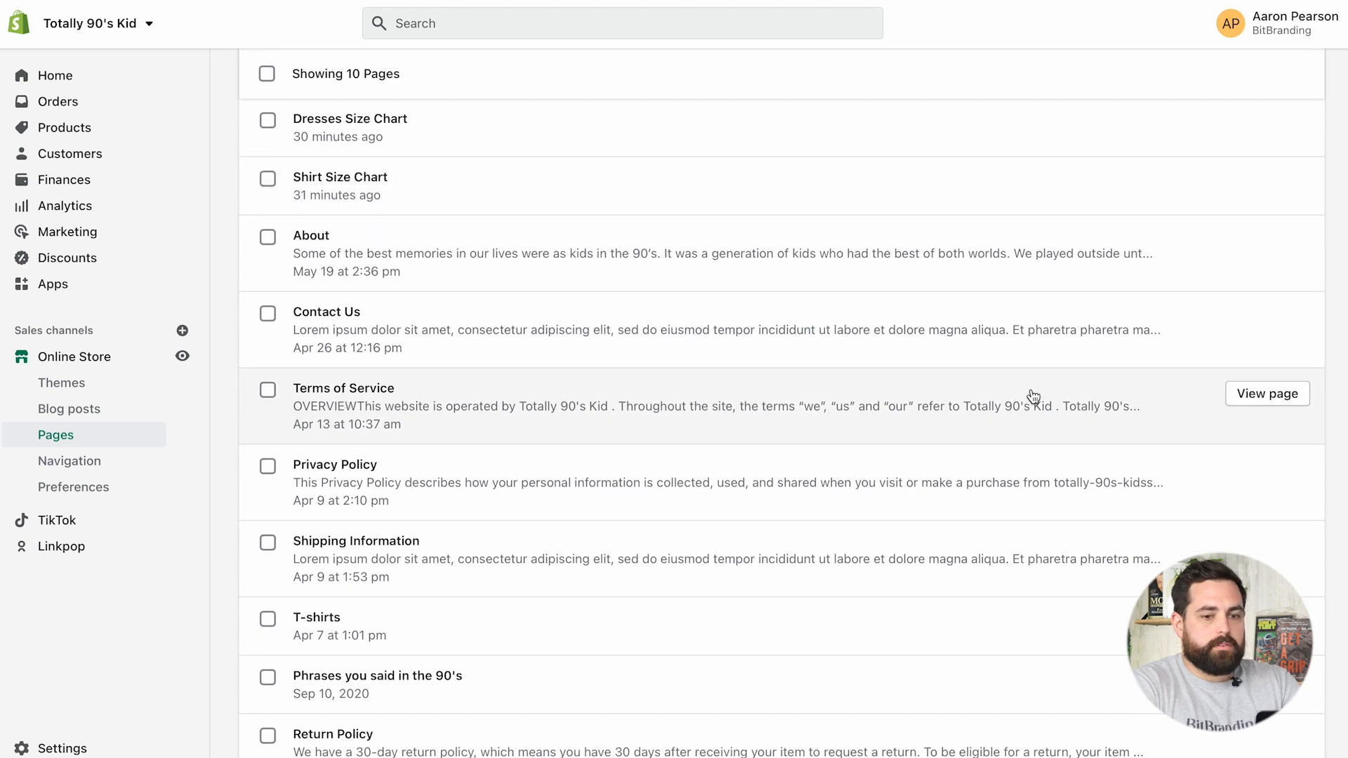
pyautogui.click(1256, 400)
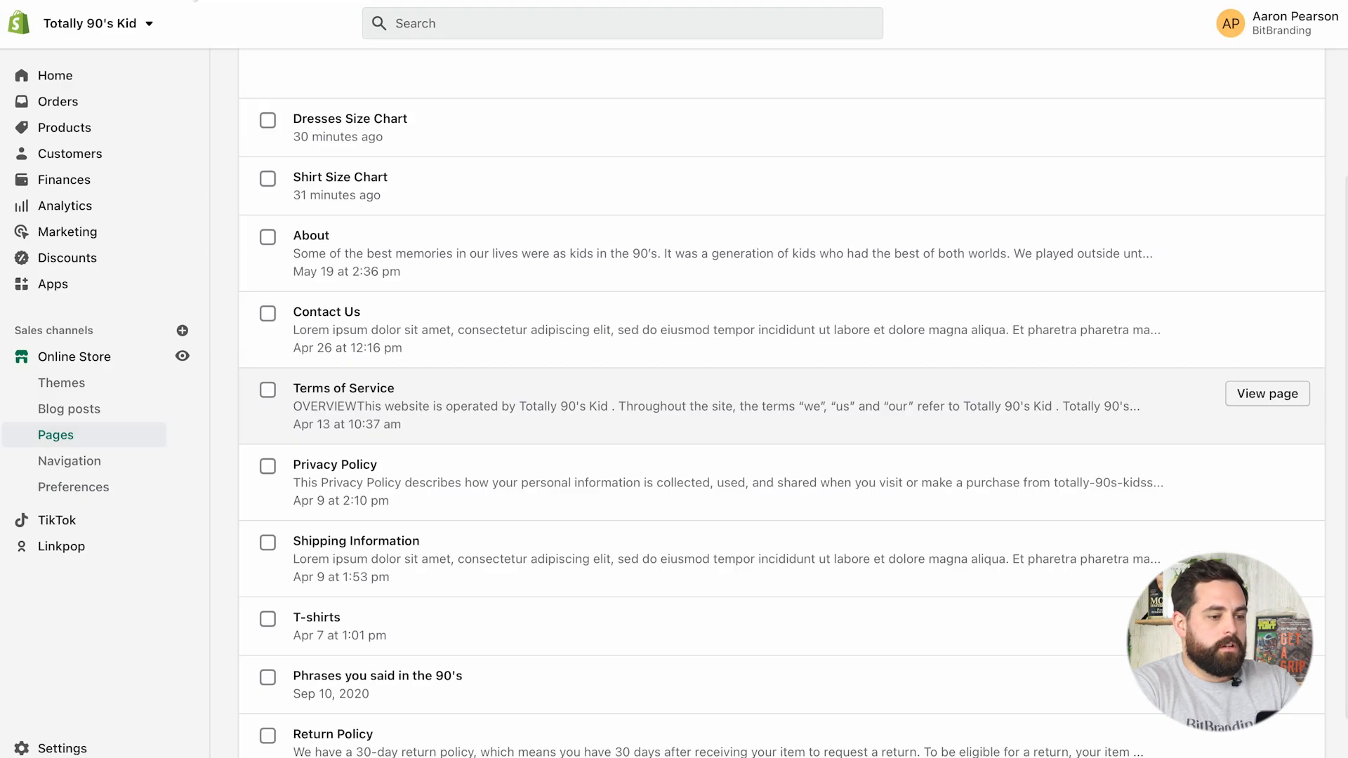
pyautogui.click(1275, 470)
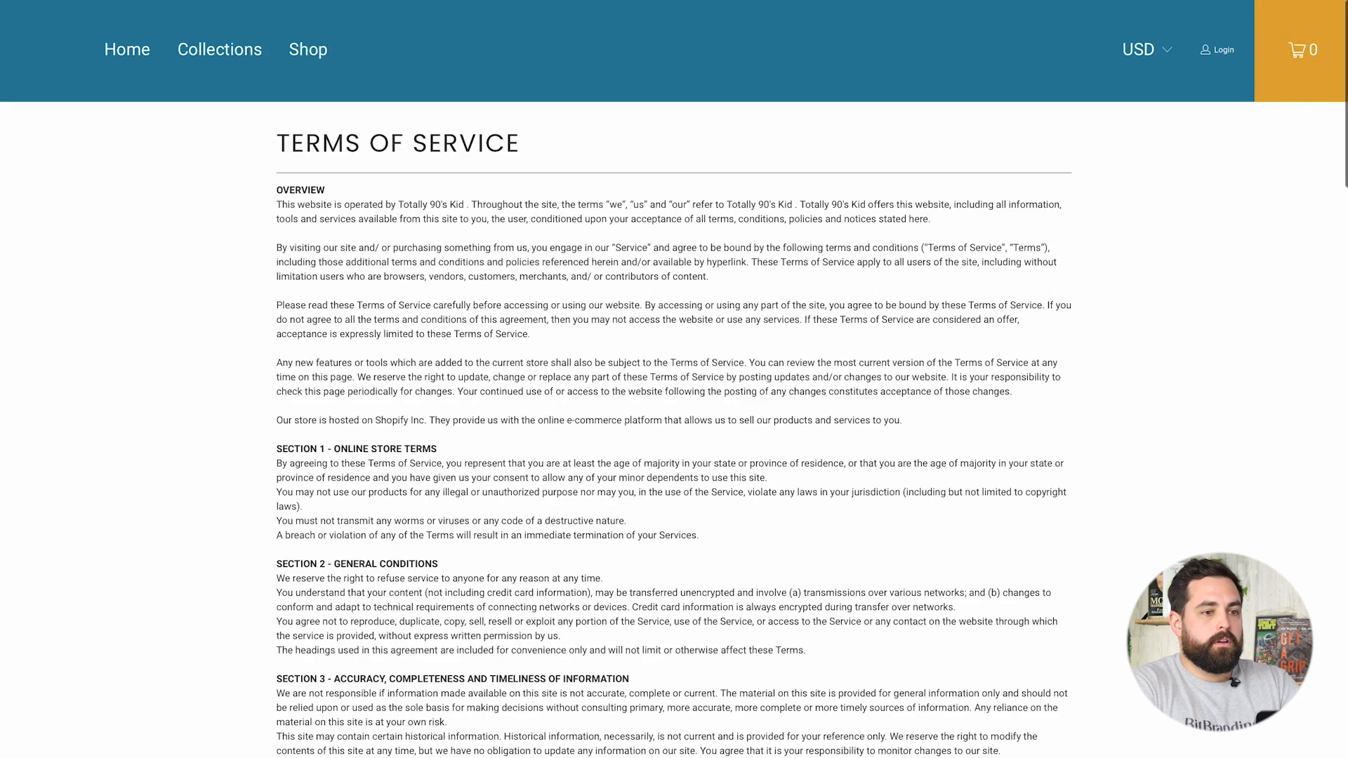
pyautogui.click(654, 0)
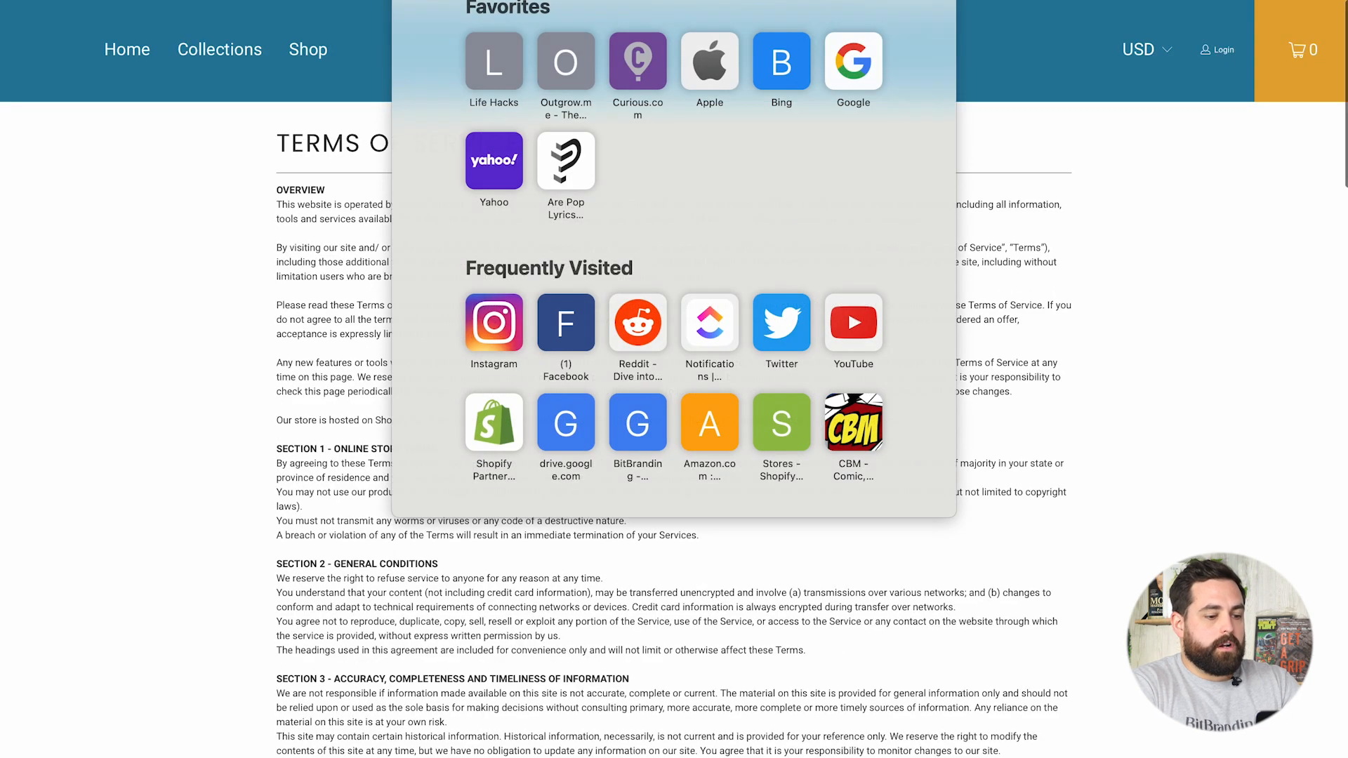
pyautogui.press('Escape')
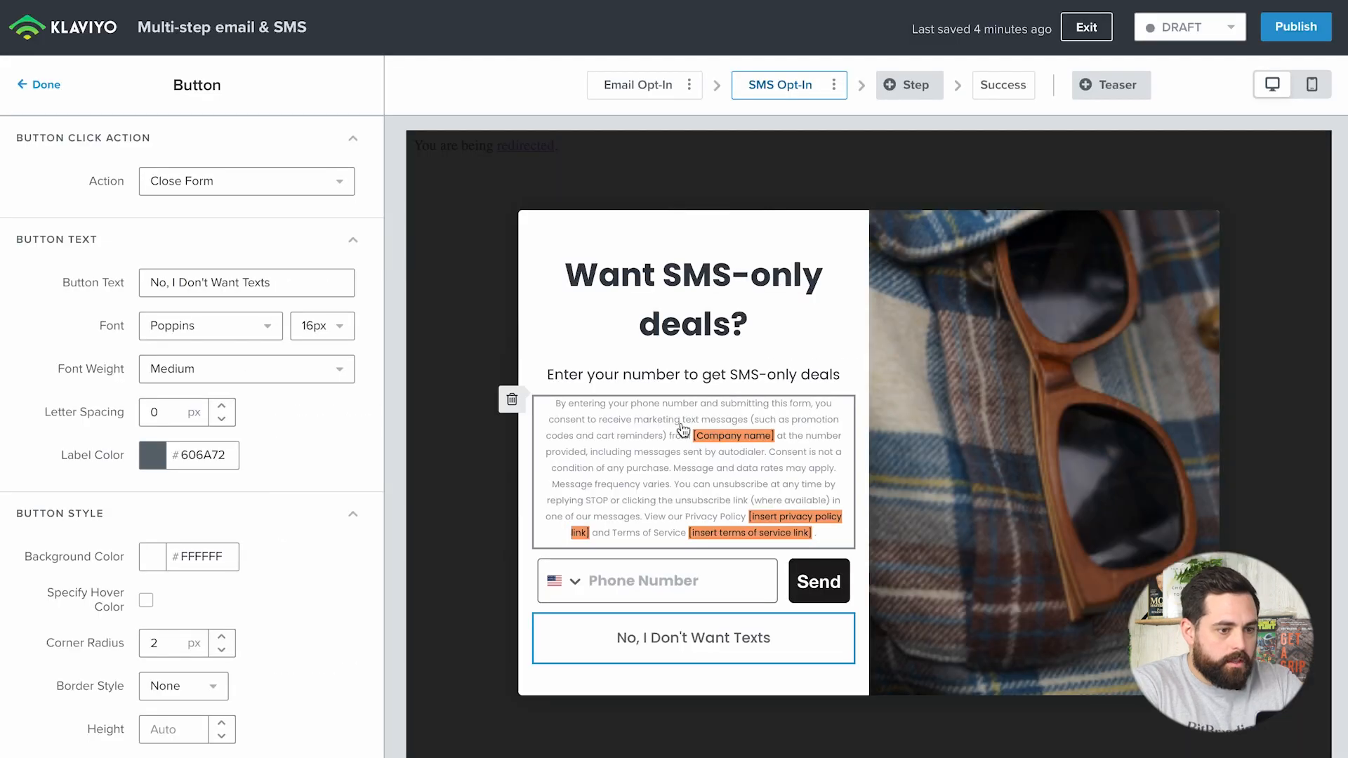
# In the SMS Opt-In consent text in Klaviyo, replace the "[insert terms of service link]" placeholder with a period.
pyautogui.click(685, 460)
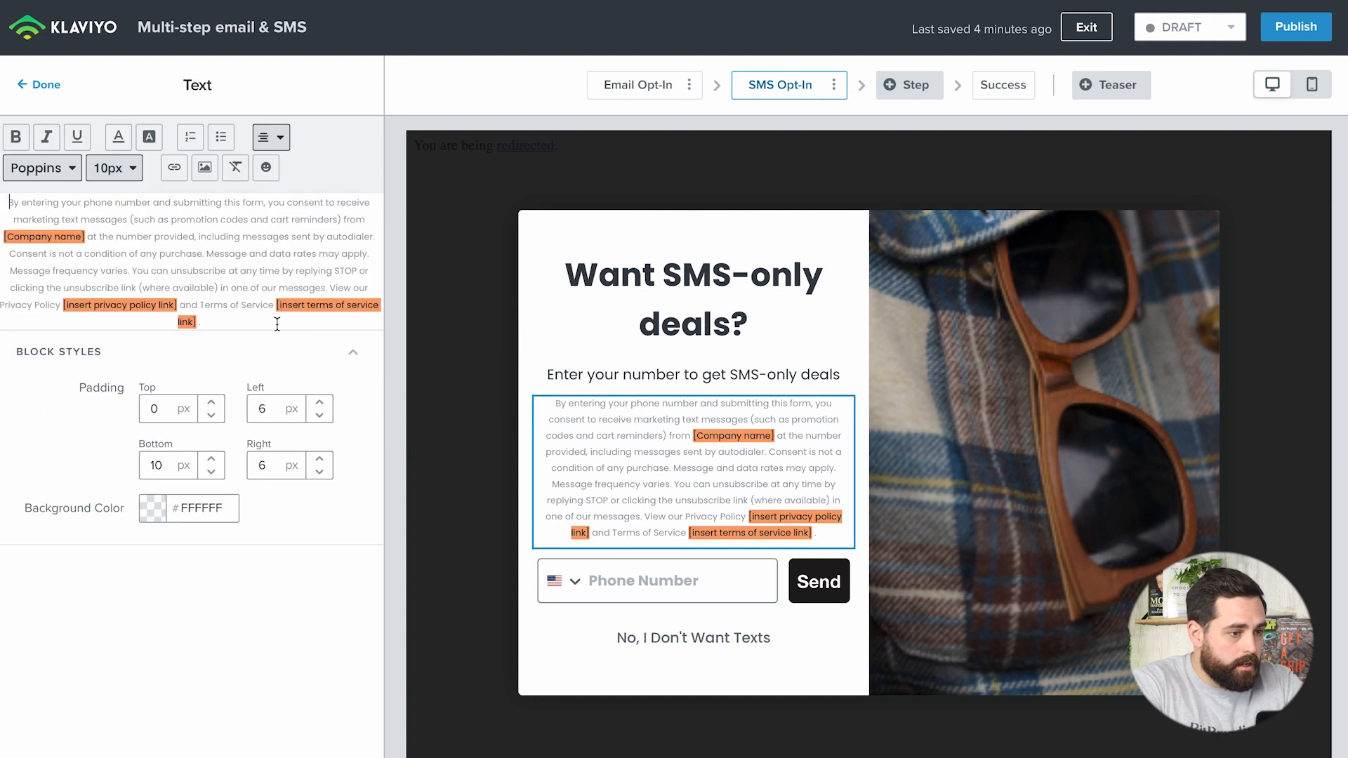
pyautogui.moveTo(271, 319); pyautogui.dragTo(278, 306)
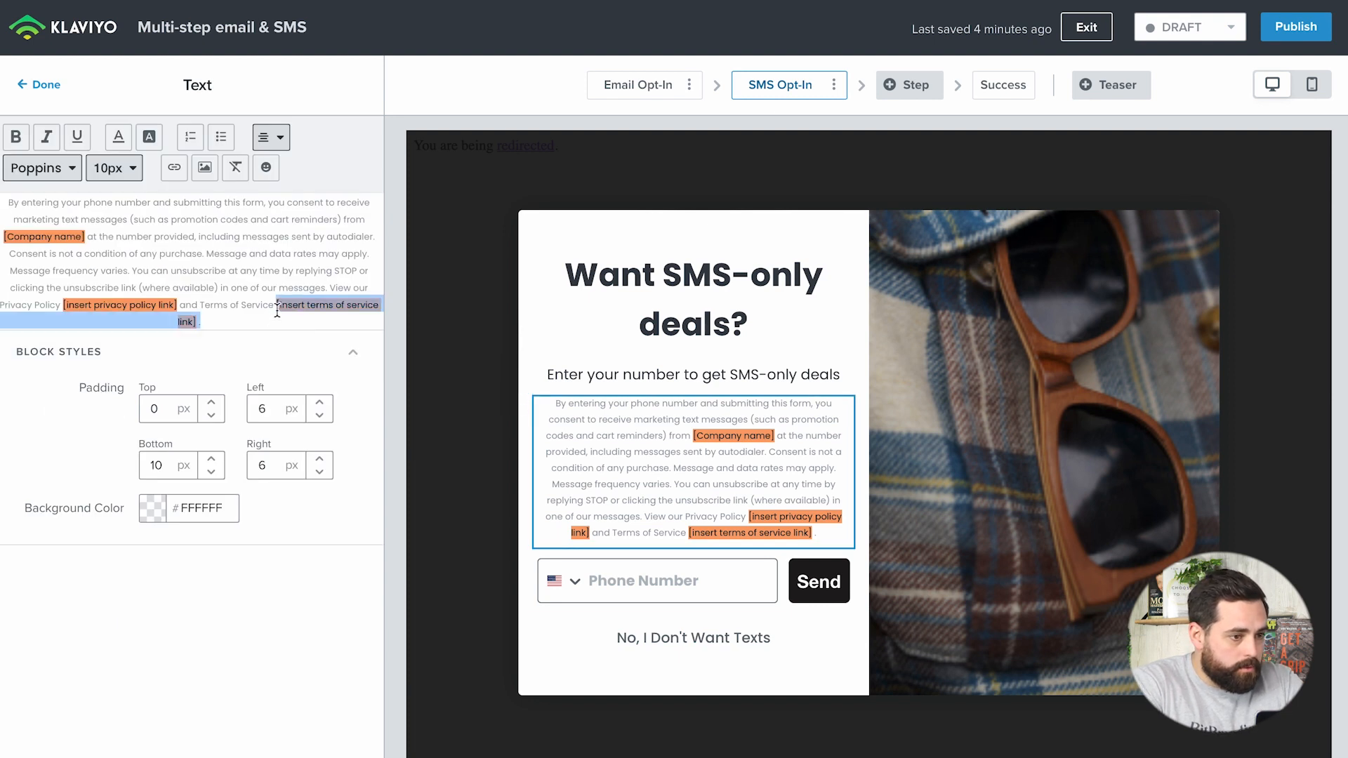
pyautogui.write('.')
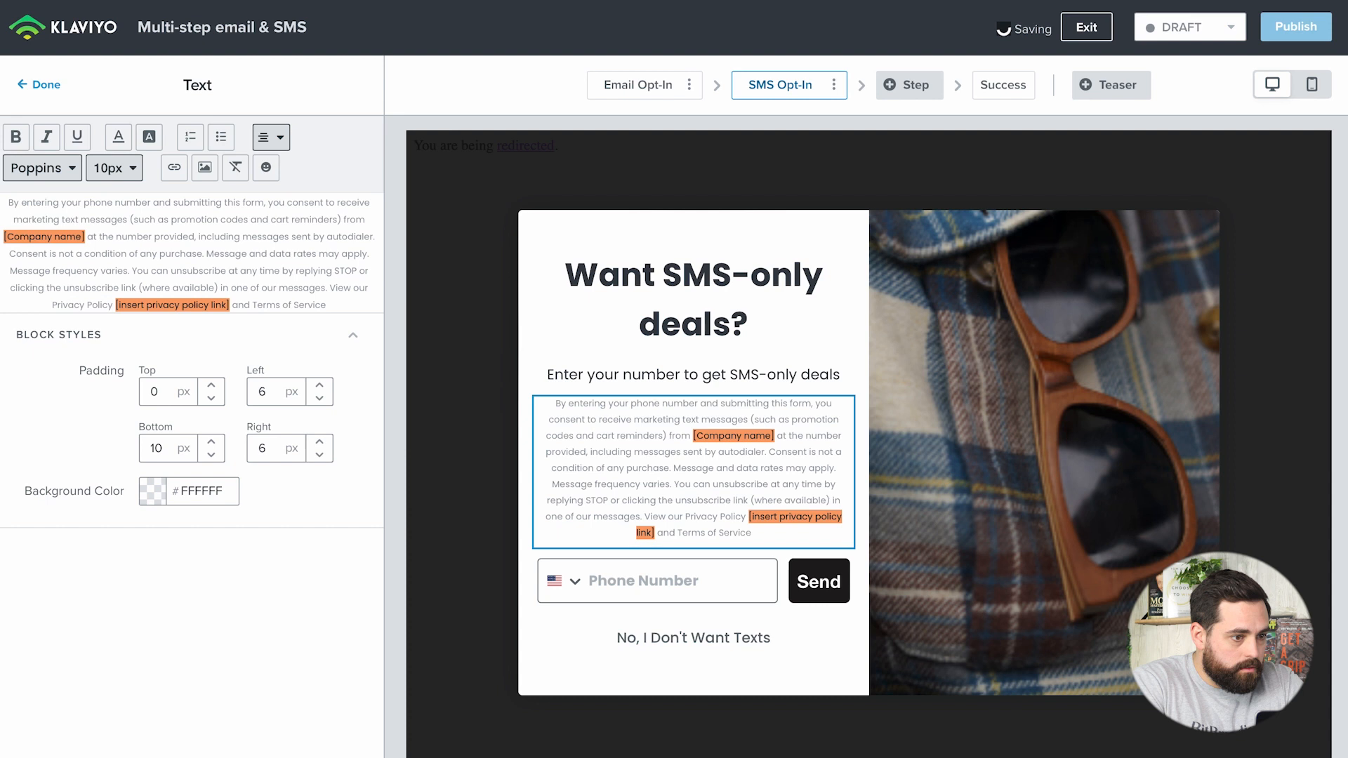
# Link the words "Terms of Service." in the consent text to the copied URL of the store's Terms of Service page.
pyautogui.moveTo(327, 305); pyautogui.dragTo(253, 306)
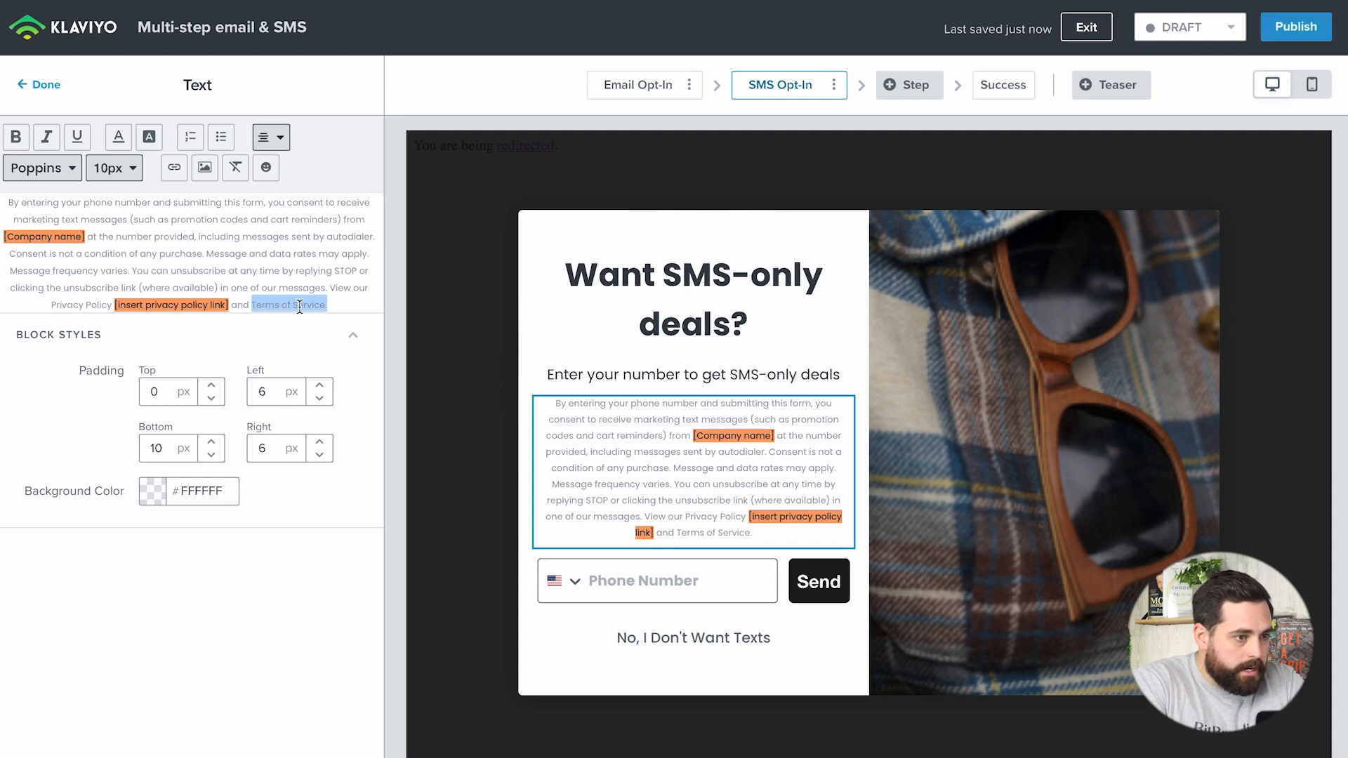
pyautogui.click(173, 174)
pyautogui.moveTo(327, 305); pyautogui.dragTo(255, 304)
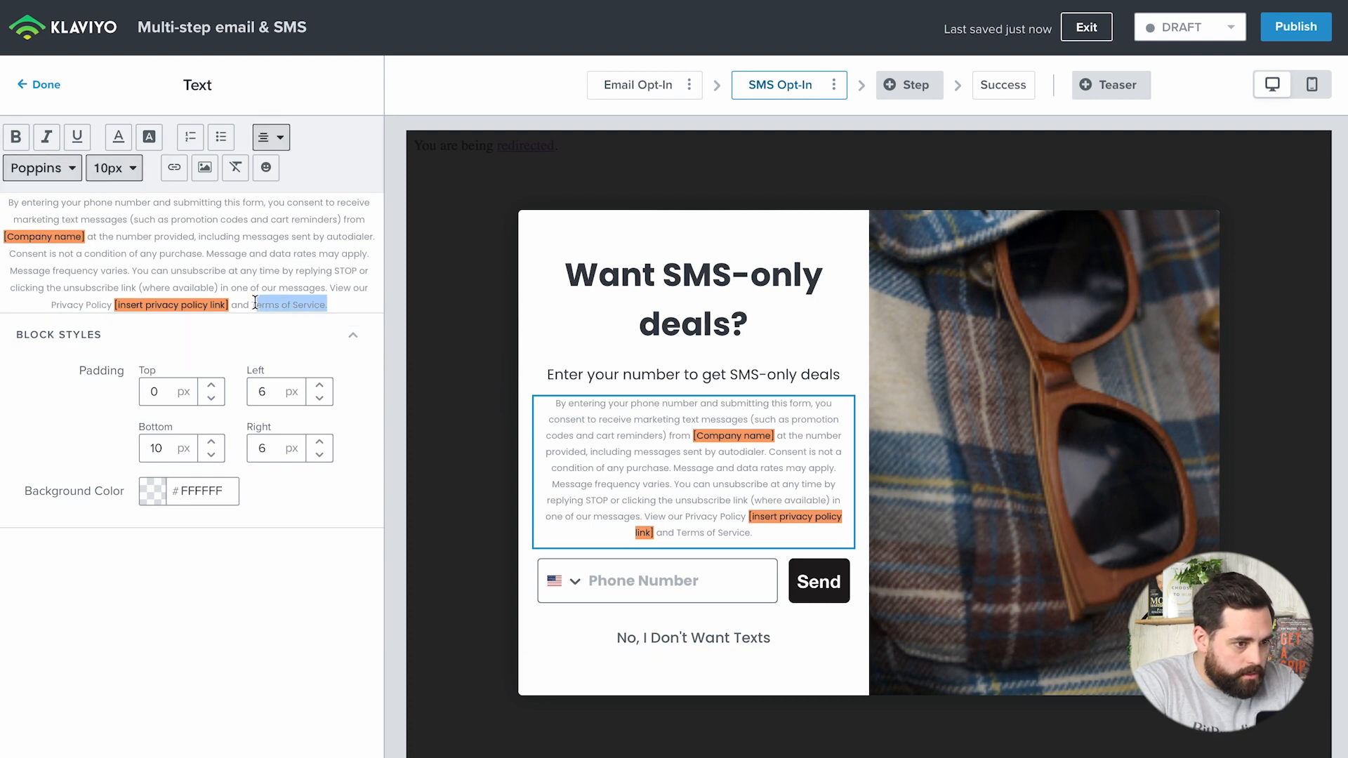
pyautogui.click(173, 169)
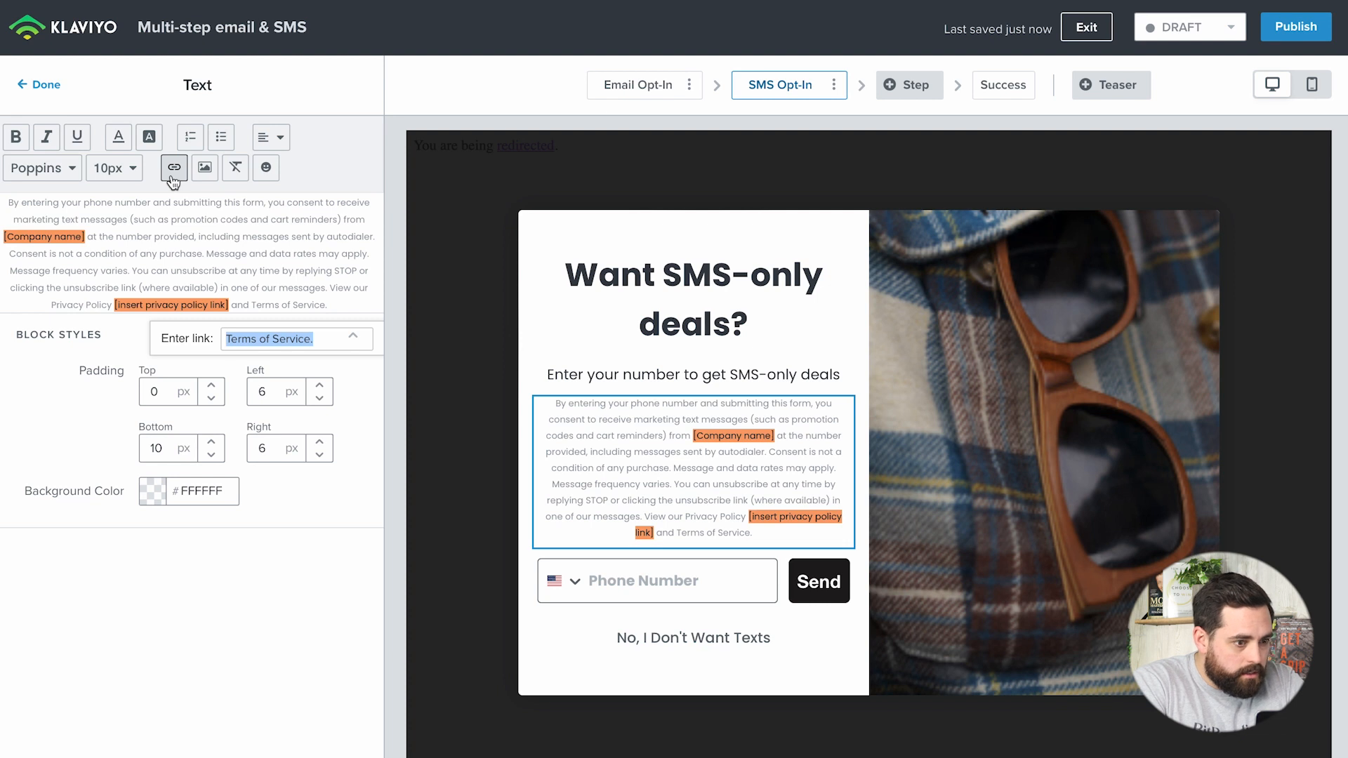
pyautogui.hotkey('ctrl', 'v')
pyautogui.press('Return')
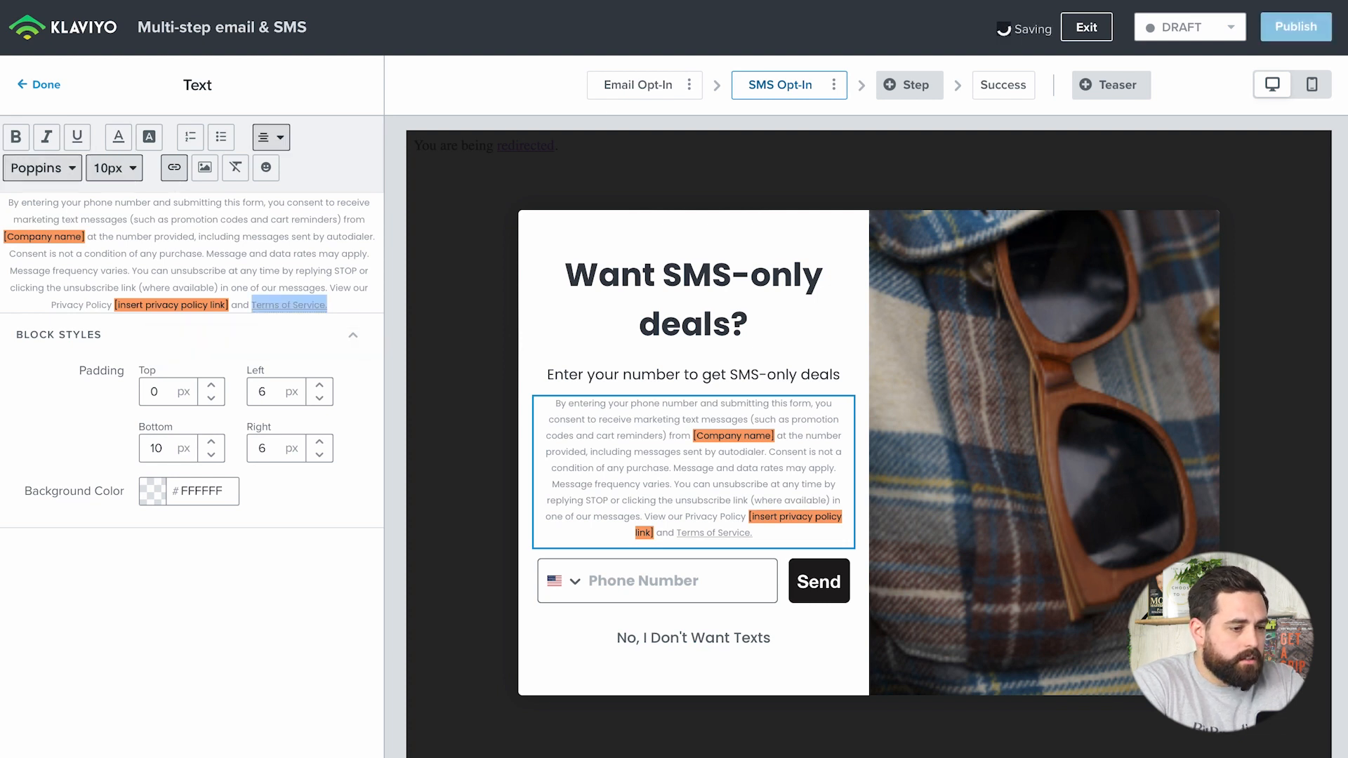
pyautogui.click(306, 273)
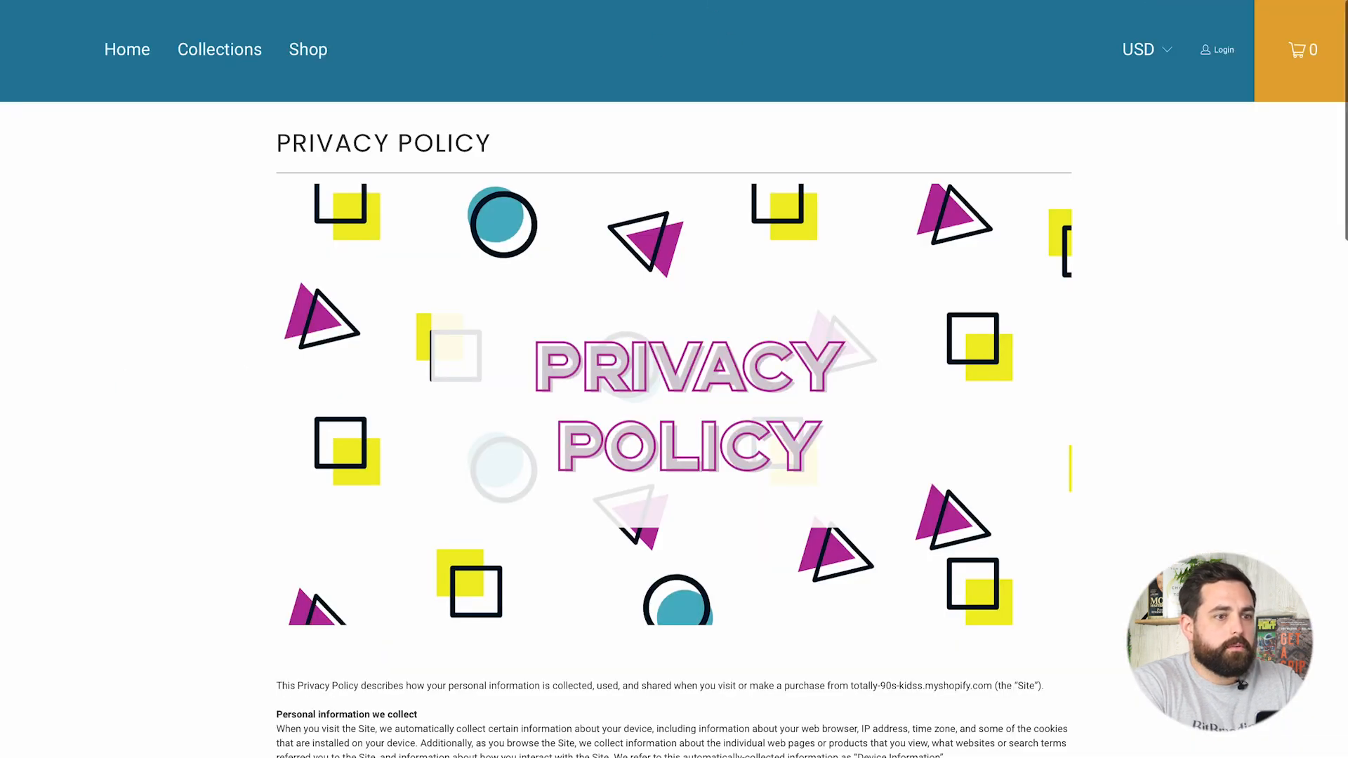
# Copy the store's Privacy Policy page URL and delete the "[insert privacy policy link]" placeholder from the SMS Opt-In consent text in Klaviyo.
pyautogui.press('super+l')
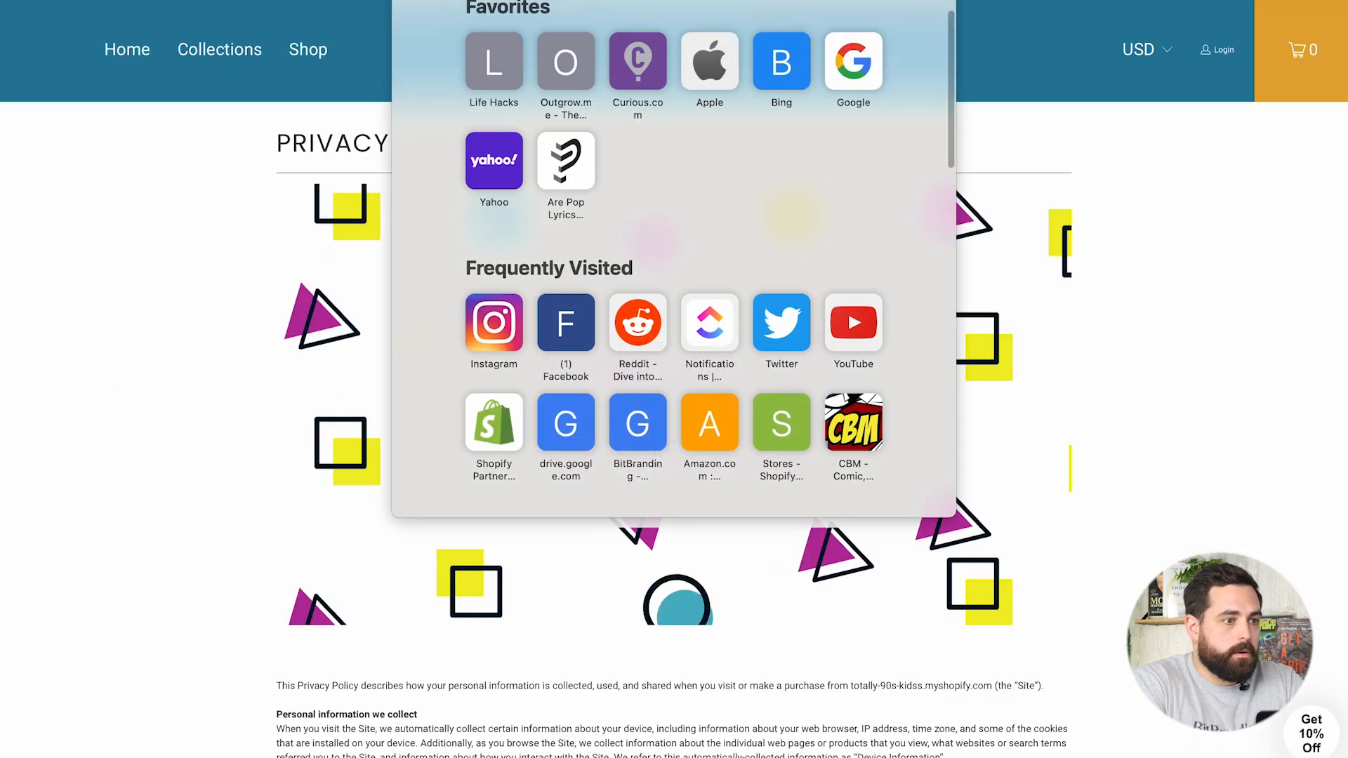
pyautogui.press('Escape')
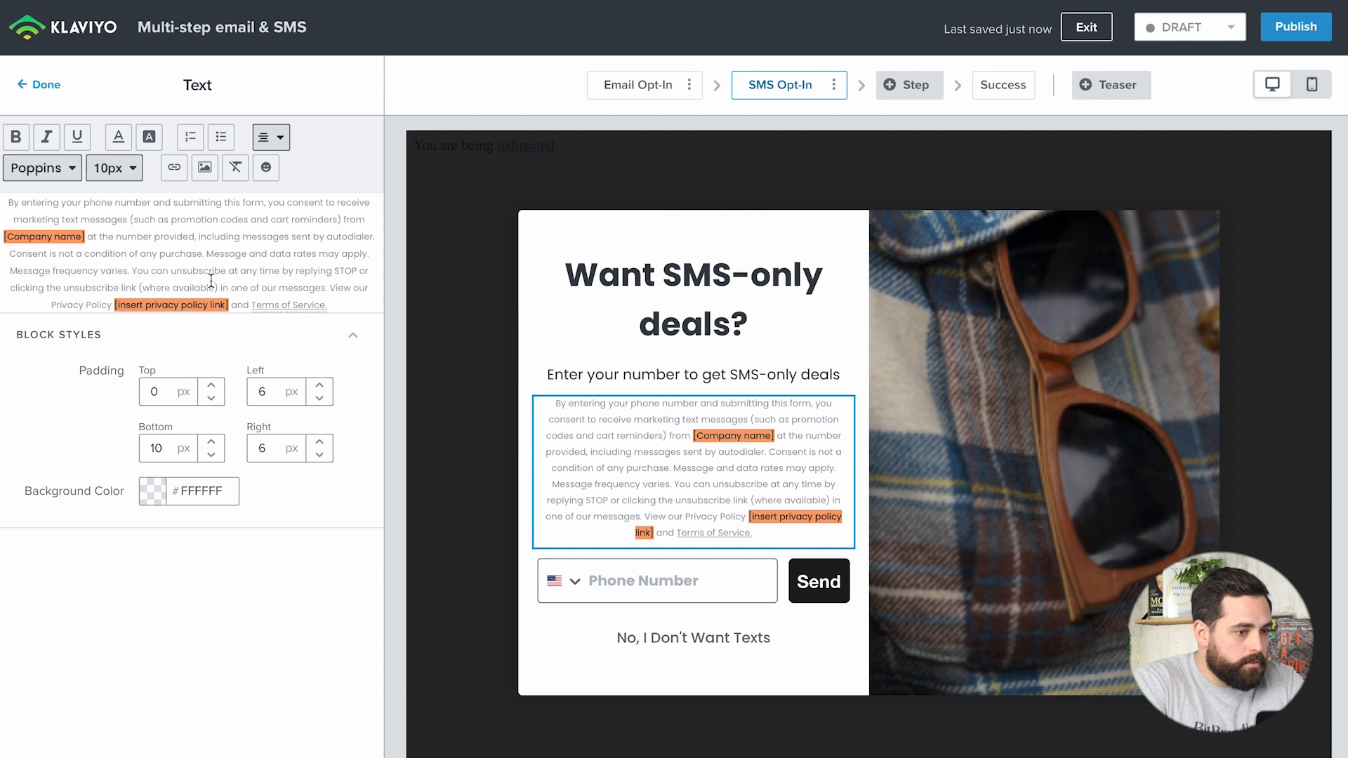
pyautogui.moveTo(230, 303); pyautogui.dragTo(114, 305)
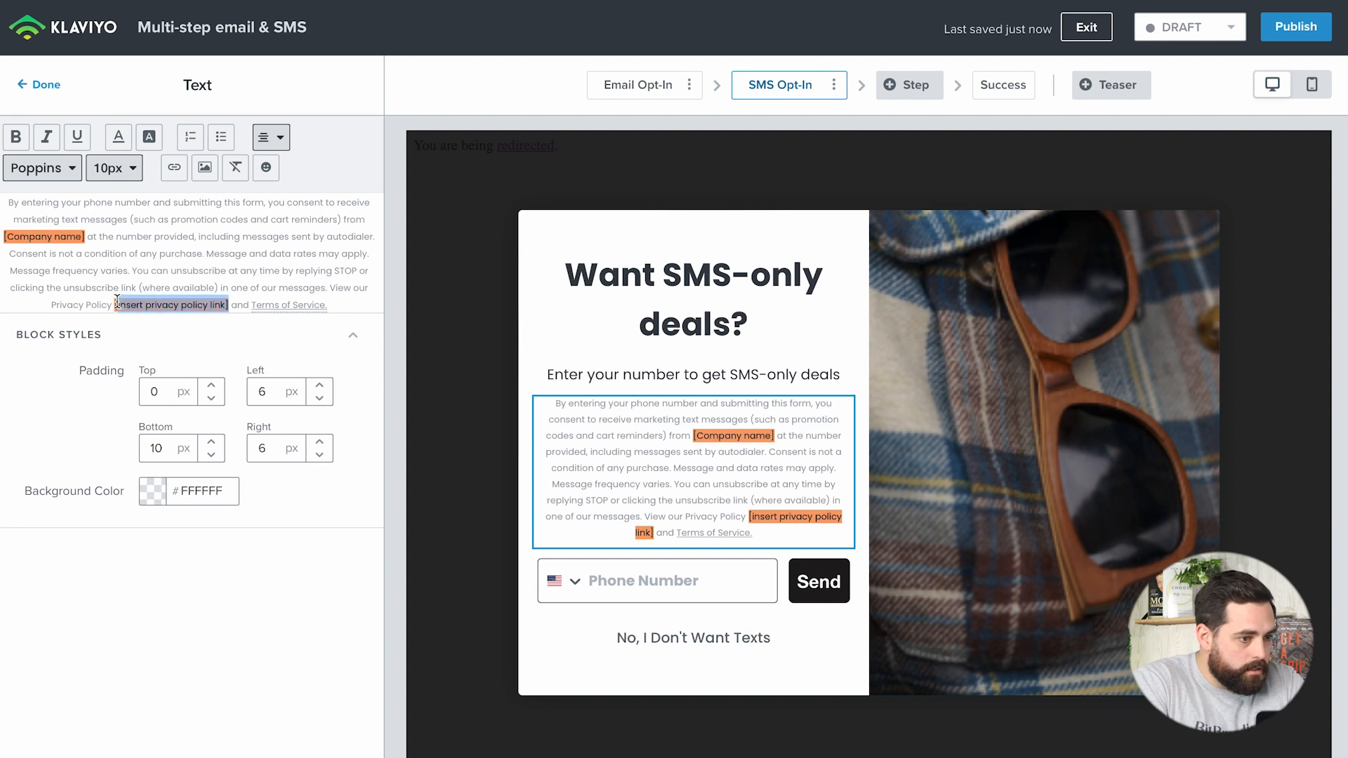
pyautogui.press('BackSpace')
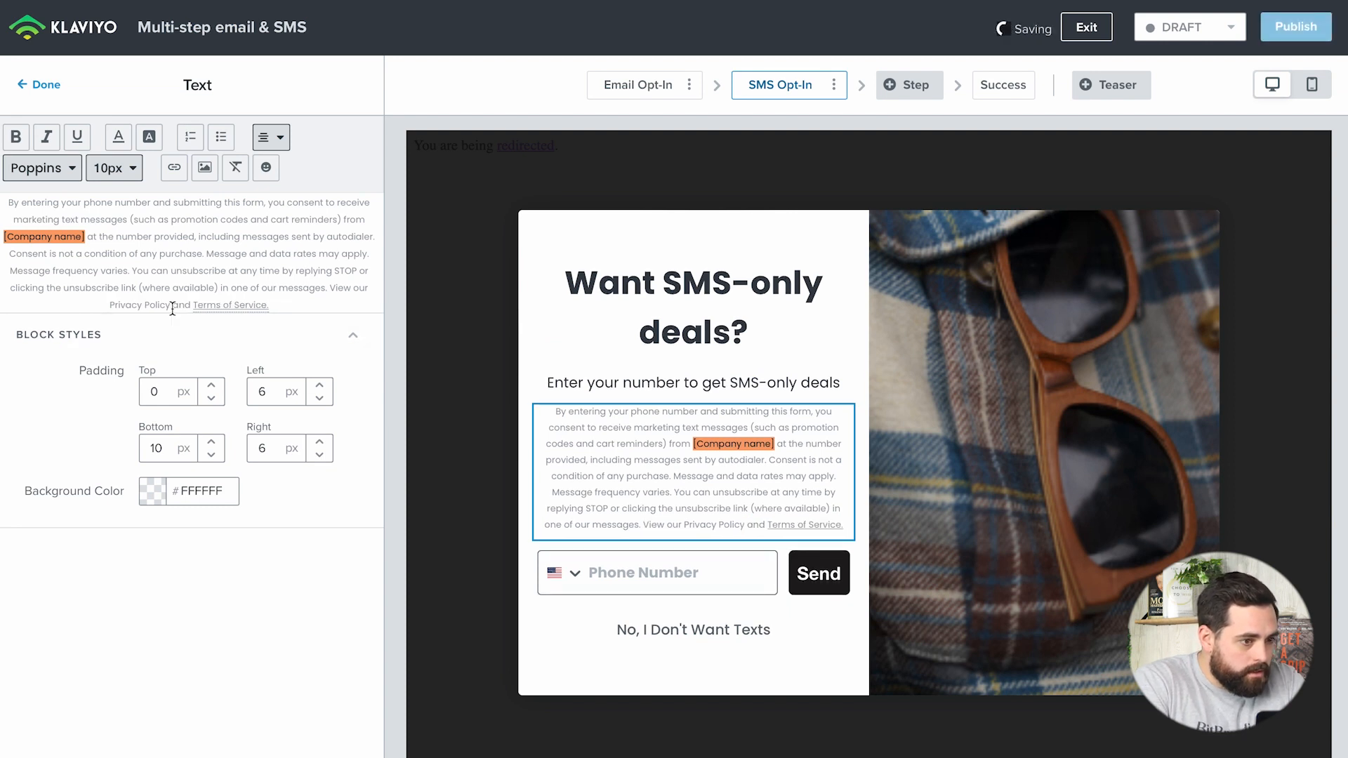
pyautogui.moveTo(170, 305); pyautogui.dragTo(104, 306)
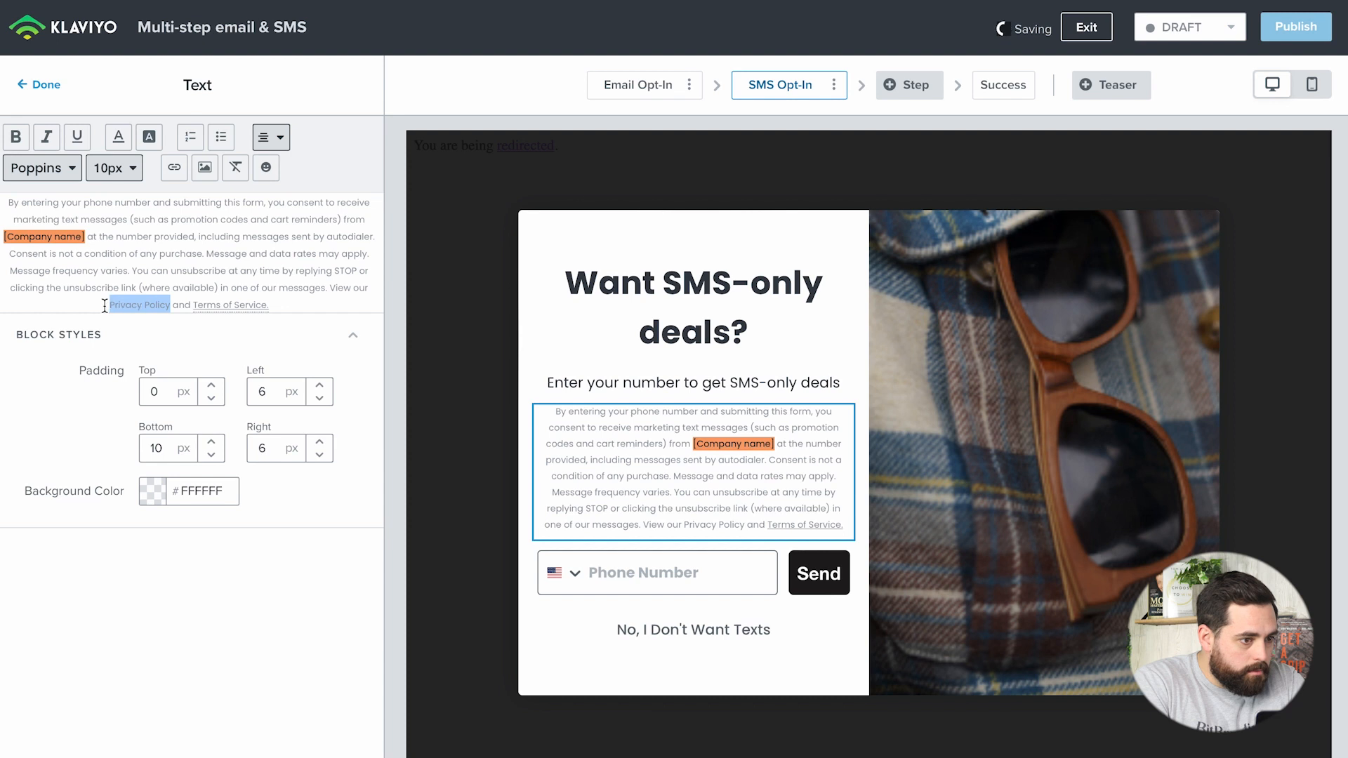
pyautogui.click(176, 176)
pyautogui.hotkey('ctrl', 'v')
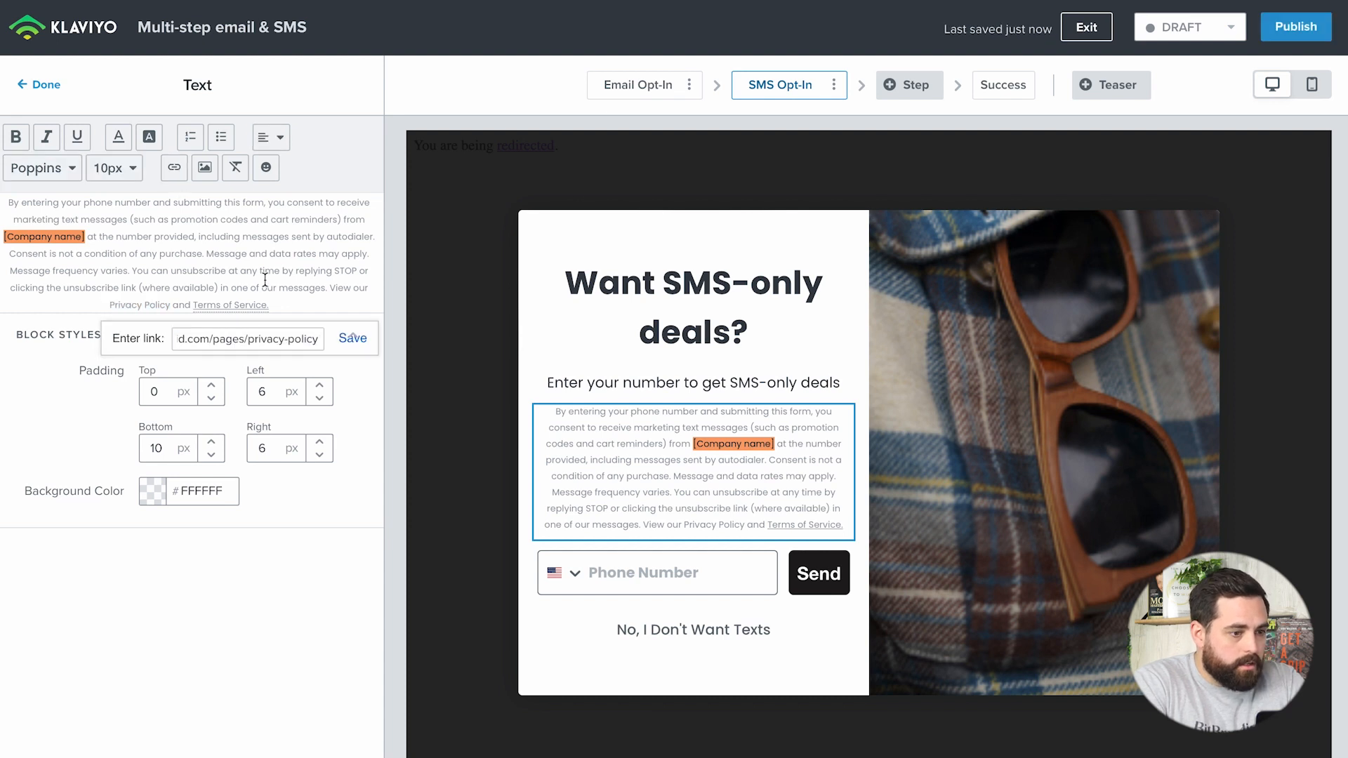
pyautogui.click(356, 344)
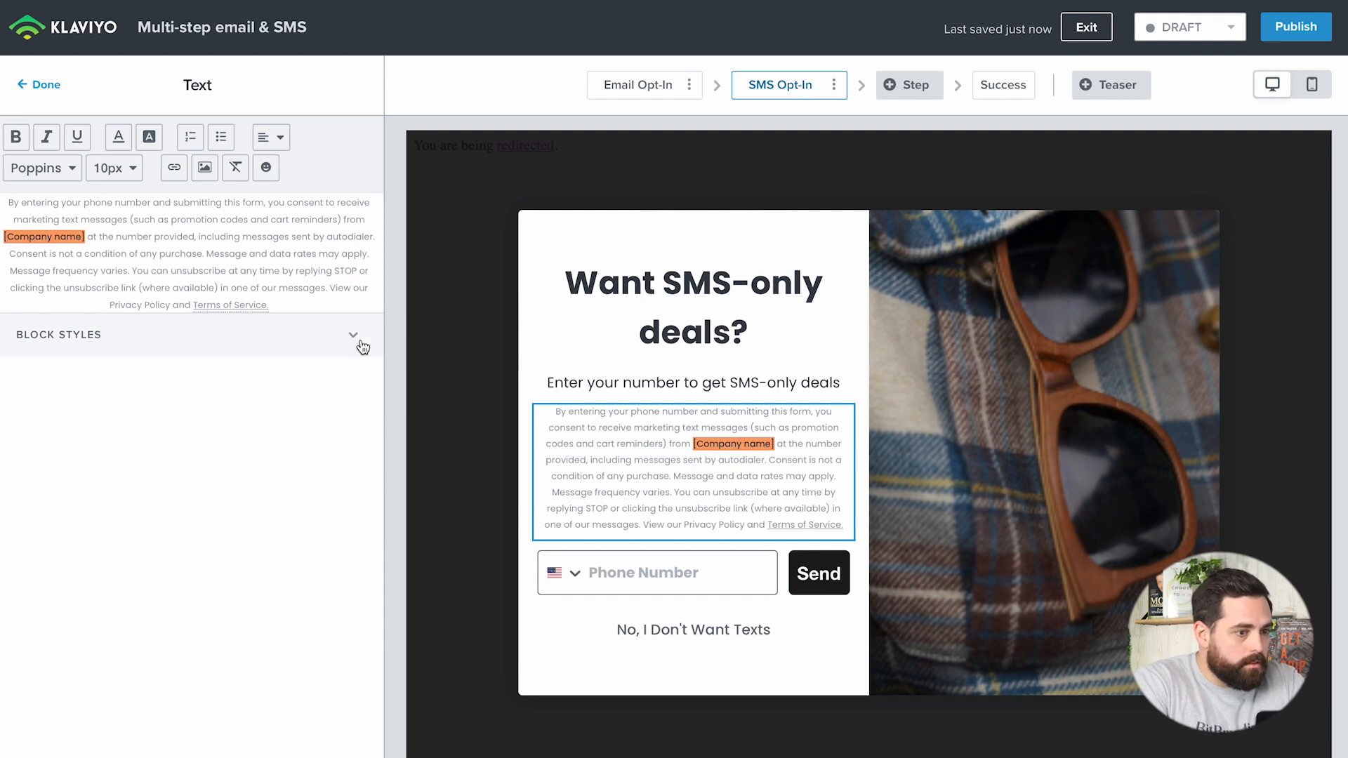
pyautogui.click(362, 346)
# Link the words "Privacy Policy" in the consent text to the copied URL of the store's Privacy Policy page.
pyautogui.moveTo(170, 306); pyautogui.dragTo(109, 306)
pyautogui.click(174, 167)
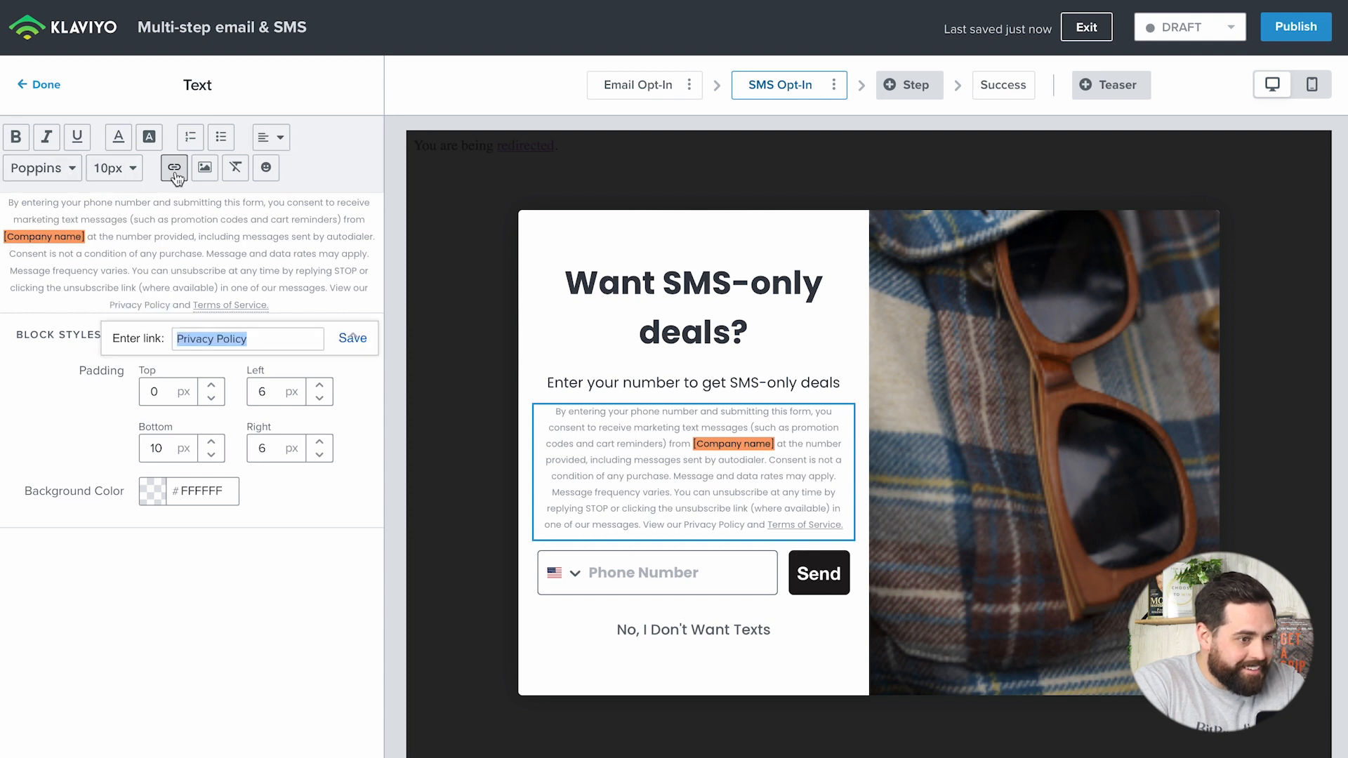
pyautogui.hotkey('ctrl', 'v')
pyautogui.press('Return')
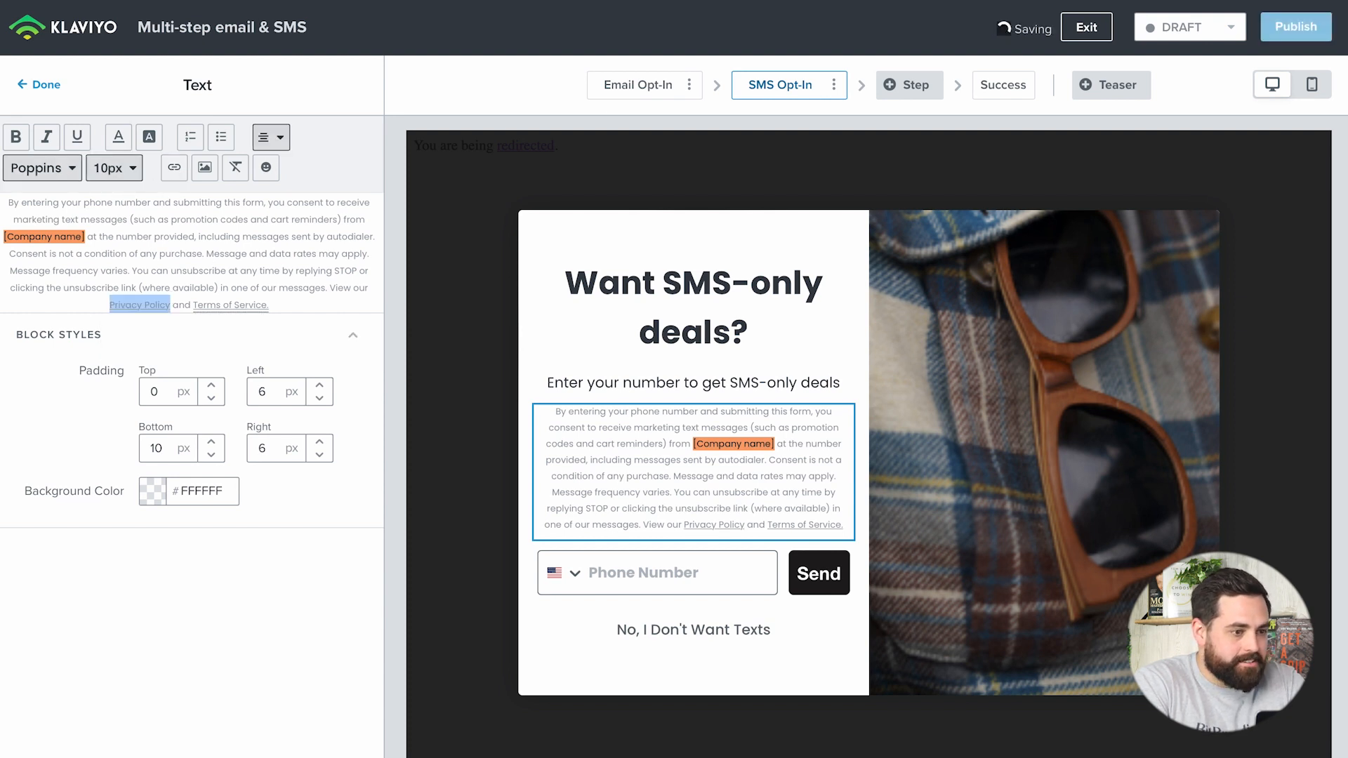
pyautogui.click(184, 290)
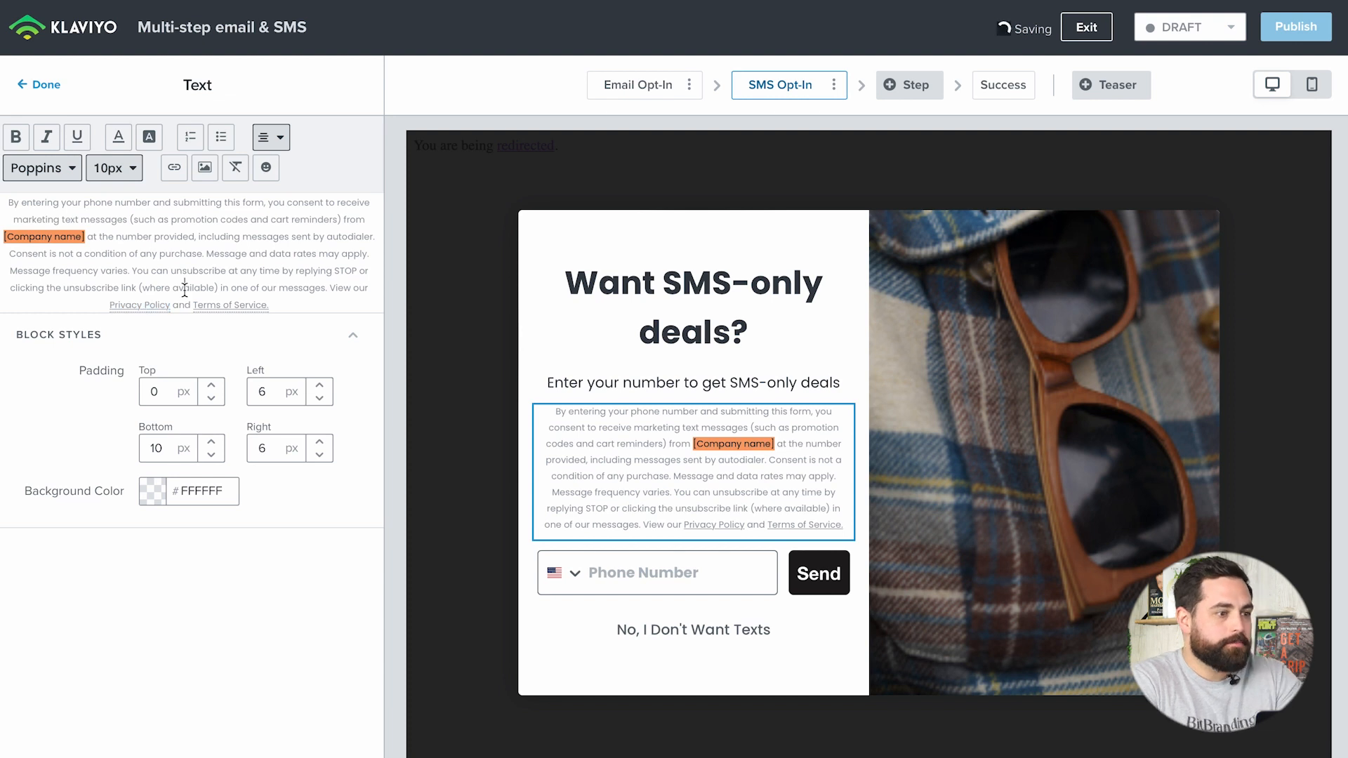
# Replace the "[Company name]" placeholder in the consent text with "Totally 90's Kid".
pyautogui.moveTo(84, 238); pyautogui.dragTo(3, 235)
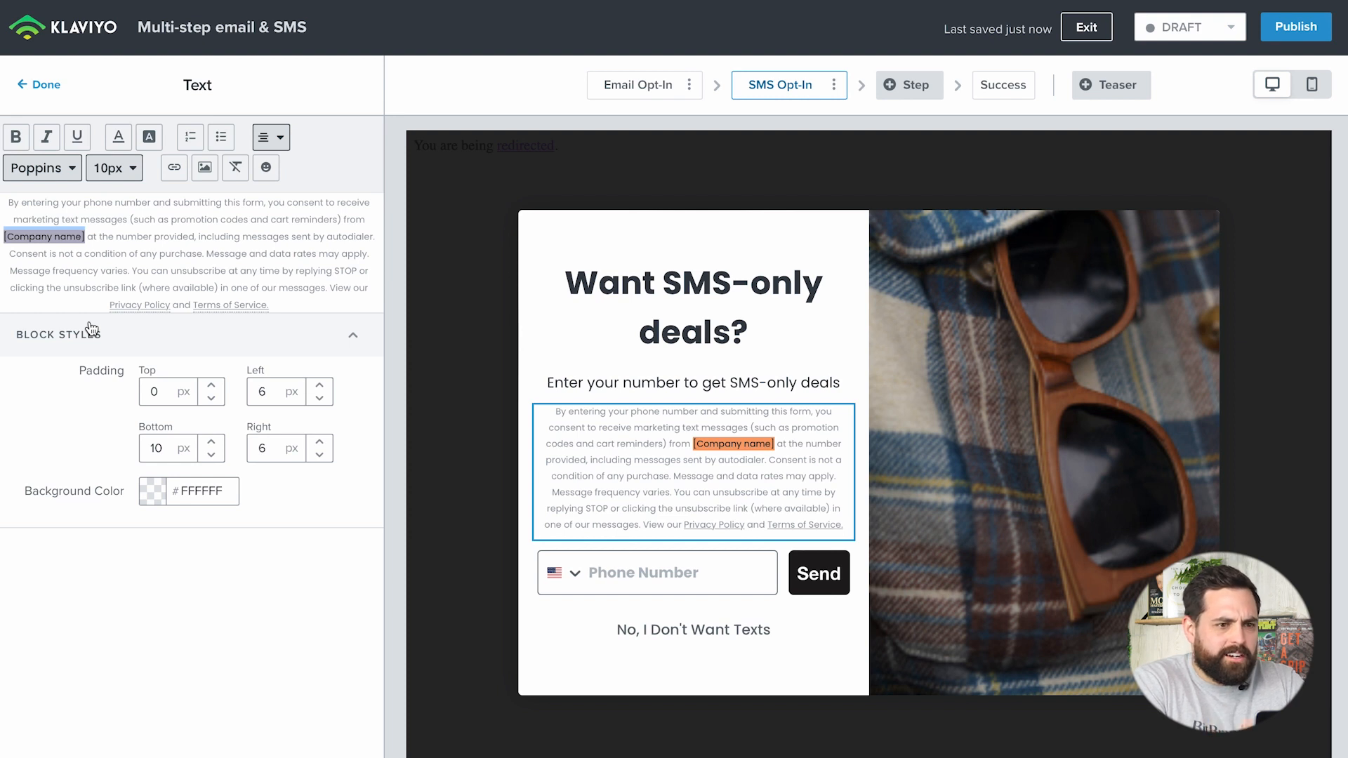
pyautogui.write('Totally')
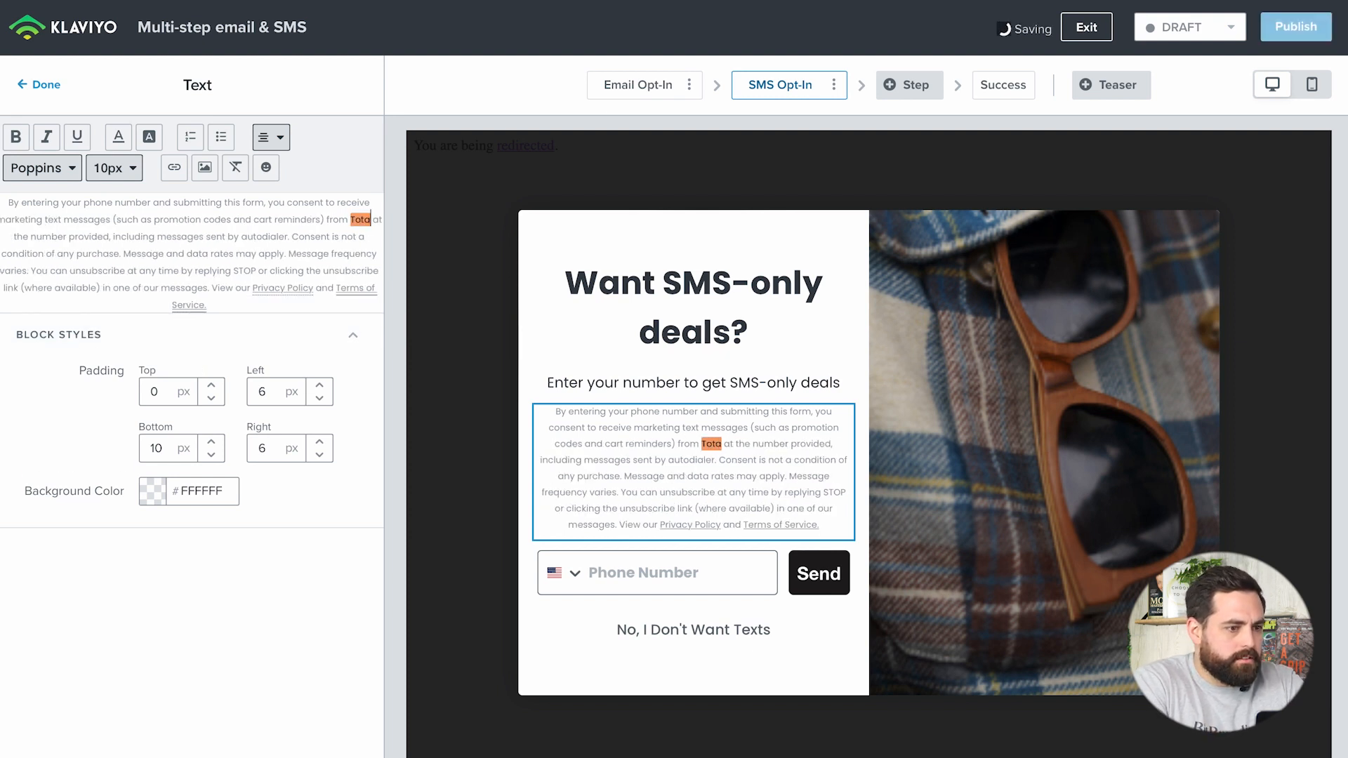
pyautogui.write(' 90')
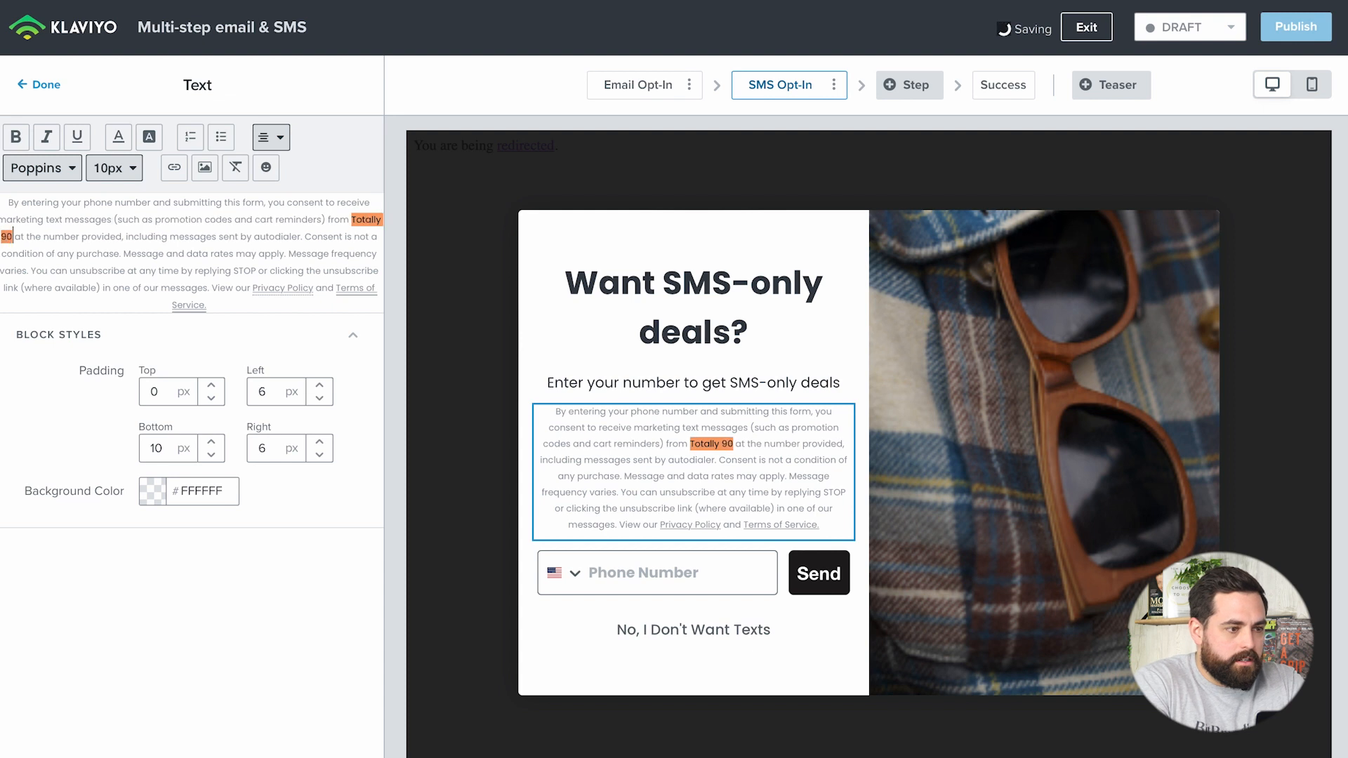
pyautogui.write("'s JKid")
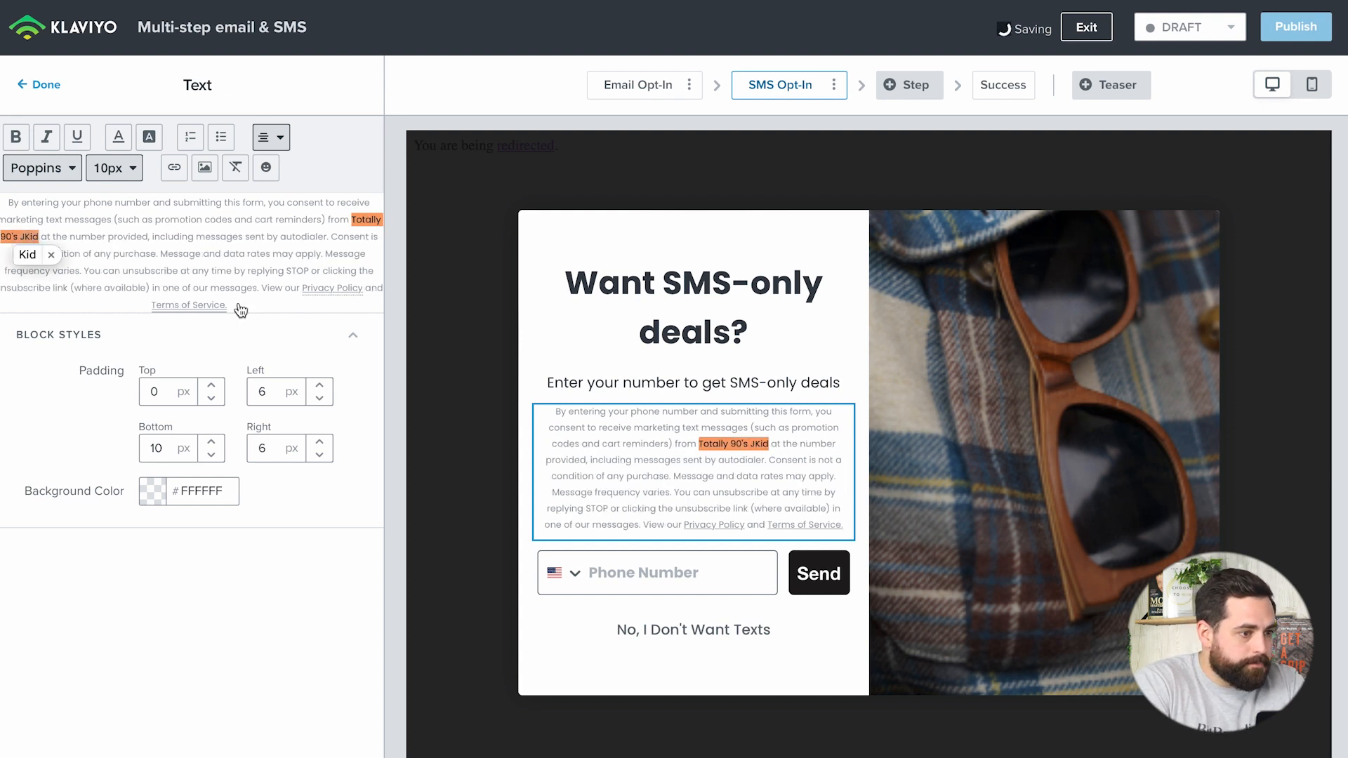
pyautogui.click(31, 262)
# Make the orange highlight behind "Totally 90's Kid" fully transparent and finish editing the consent text block.
pyautogui.moveTo(38, 237); pyautogui.dragTo(353, 219)
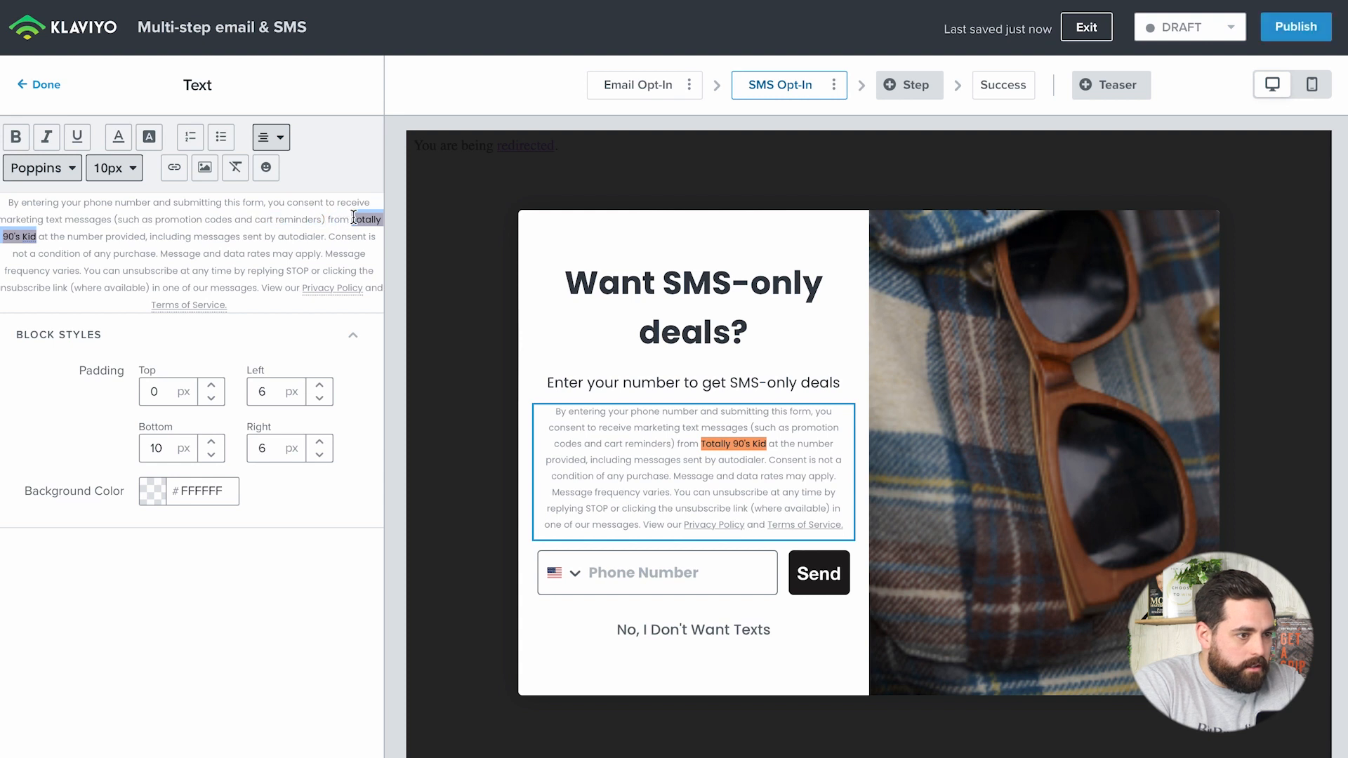
pyautogui.click(149, 138)
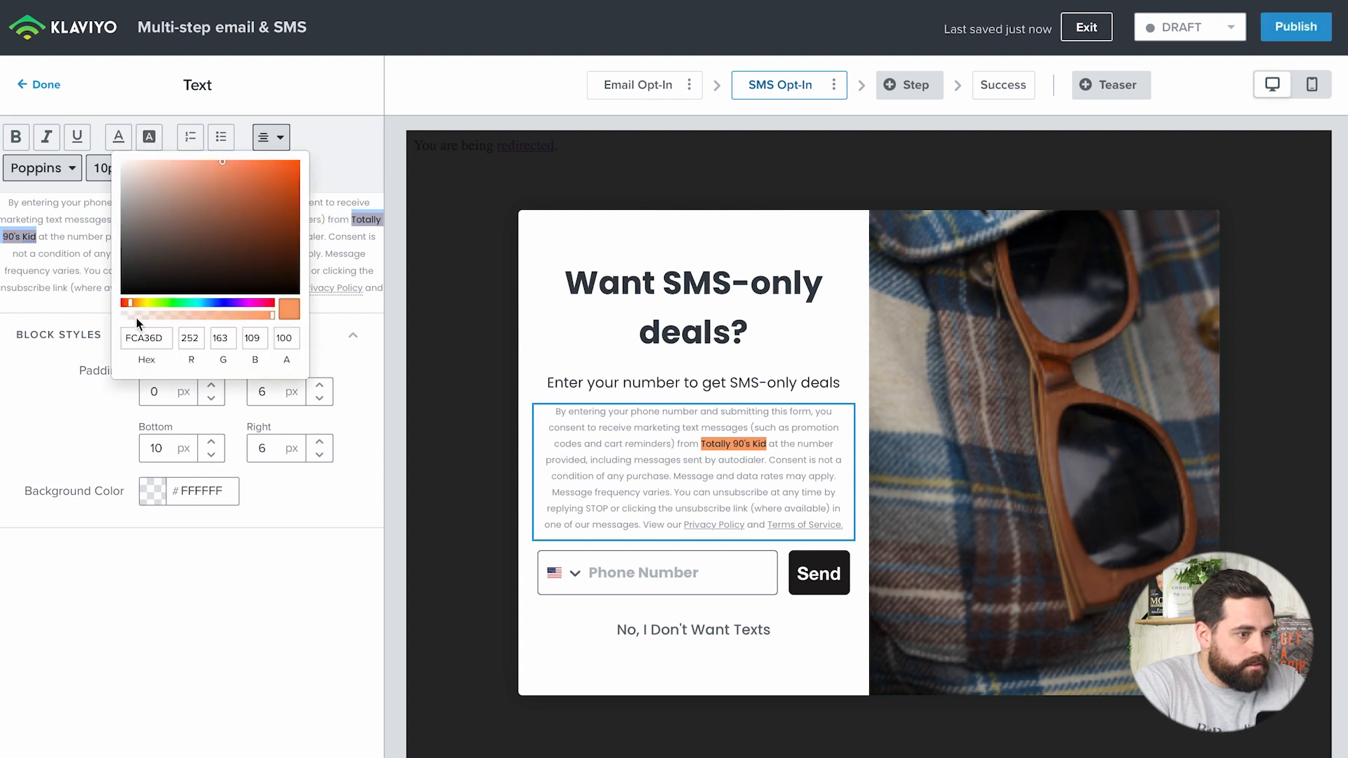
pyautogui.moveTo(138, 317); pyautogui.dragTo(117, 316)
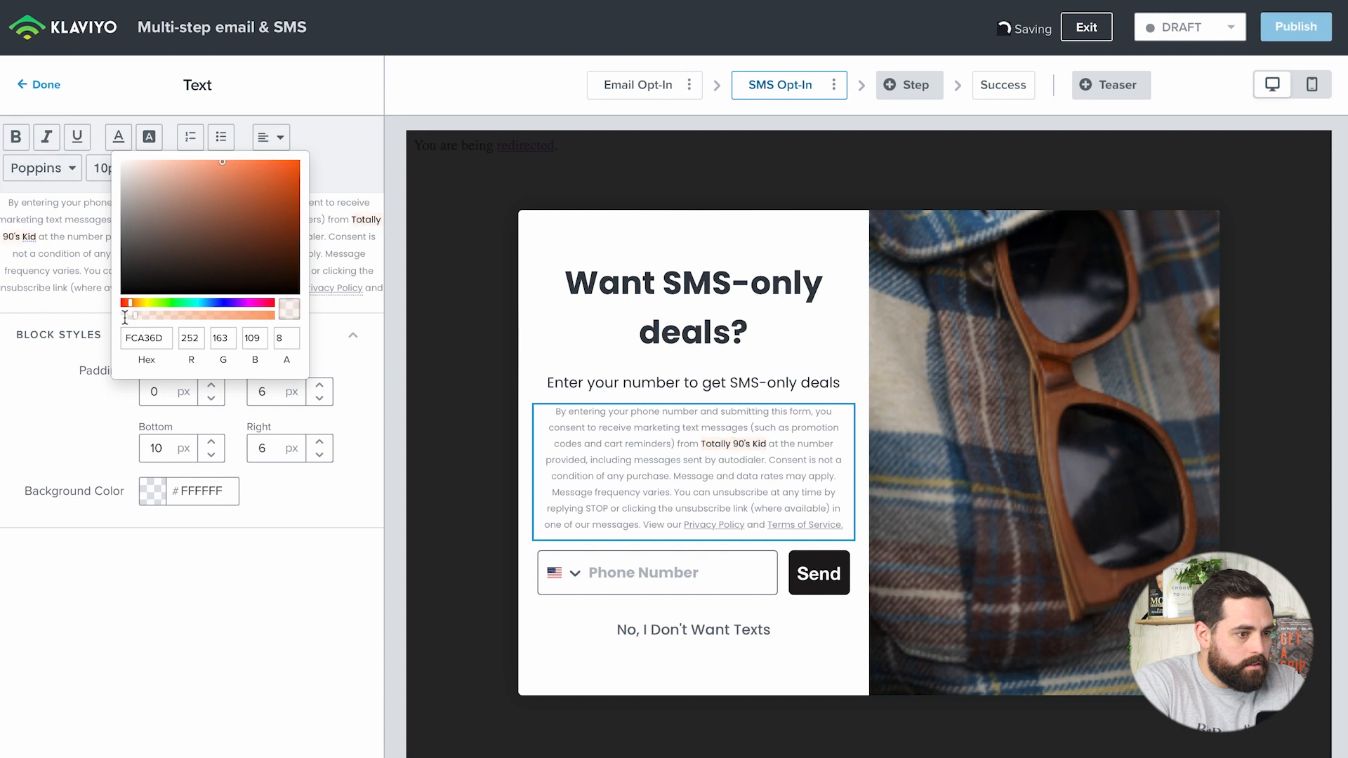
pyautogui.click(87, 272)
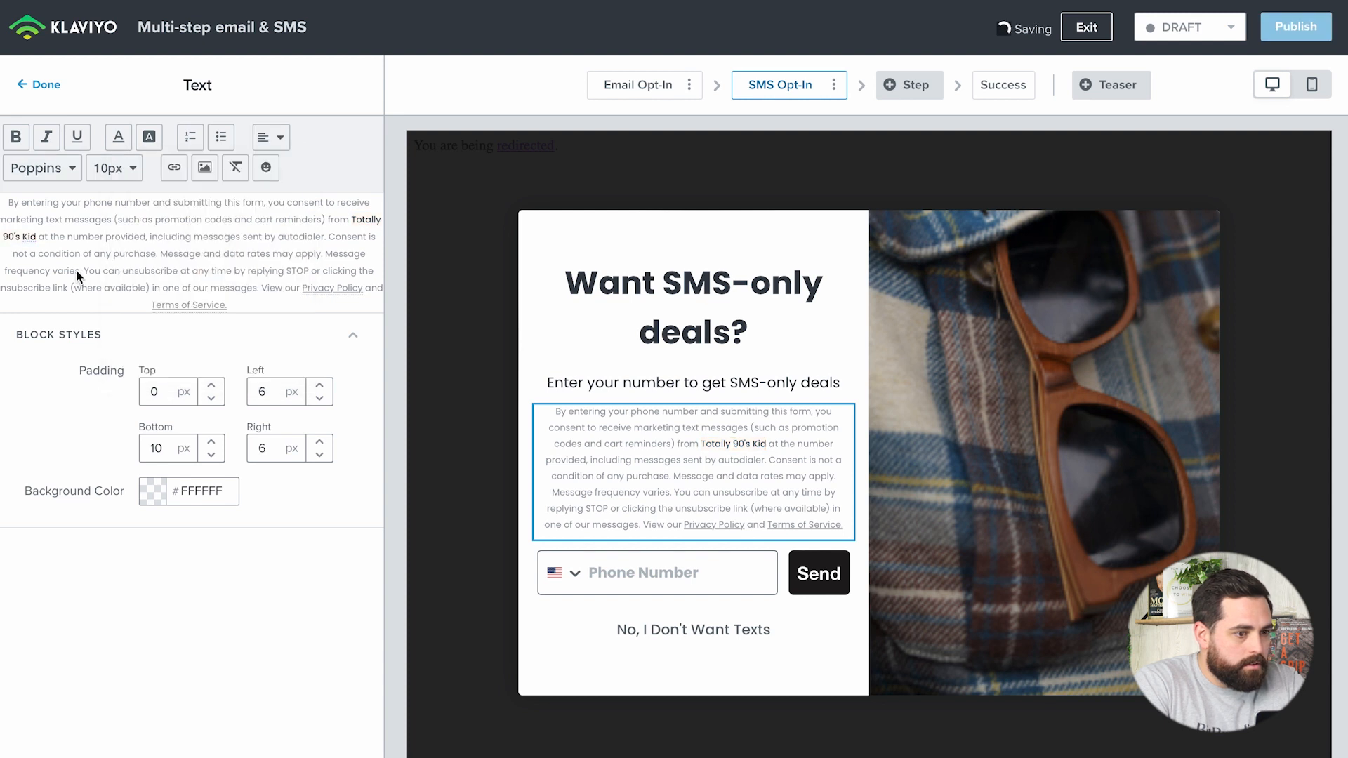
pyautogui.click(279, 249)
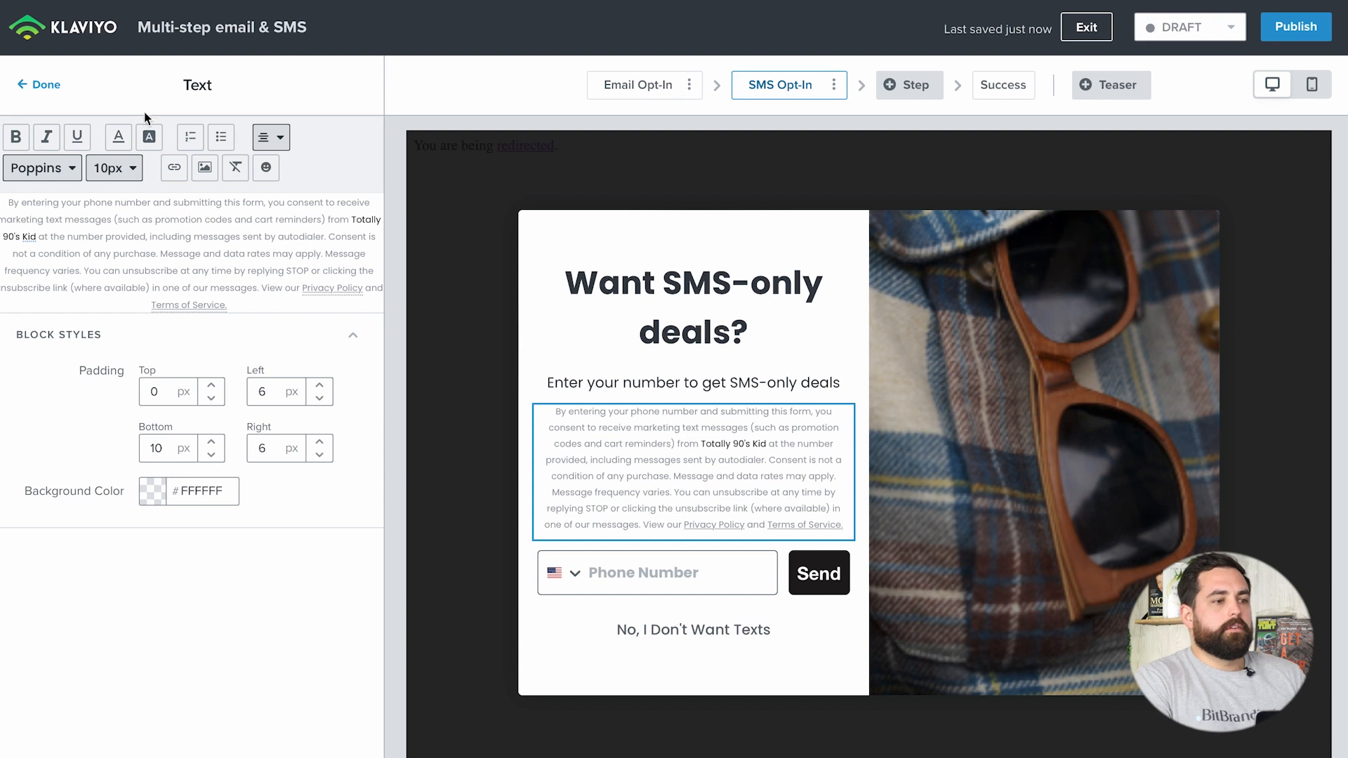
pyautogui.click(39, 85)
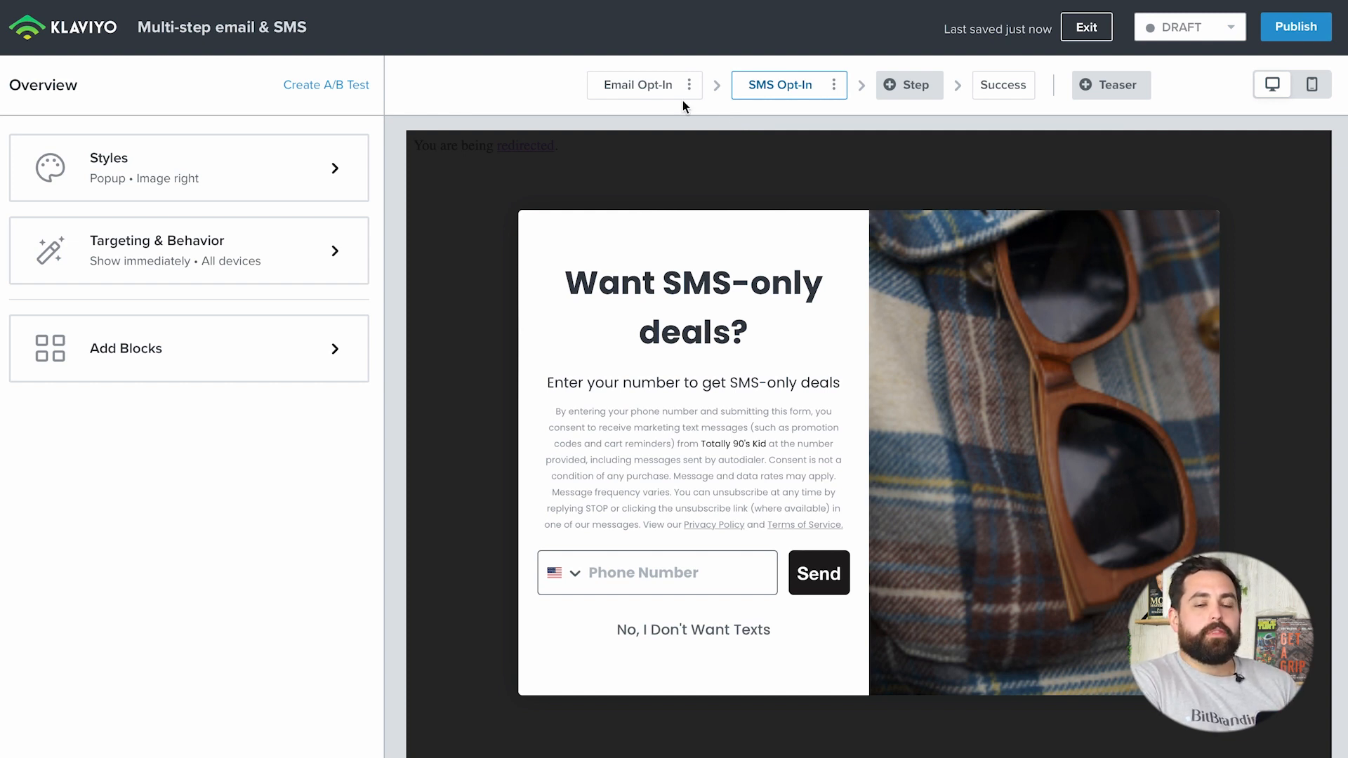
# Check the Email Opt-In step, and on the Success step add a text block below "Thanks for signing up!".
pyautogui.click(643, 92)
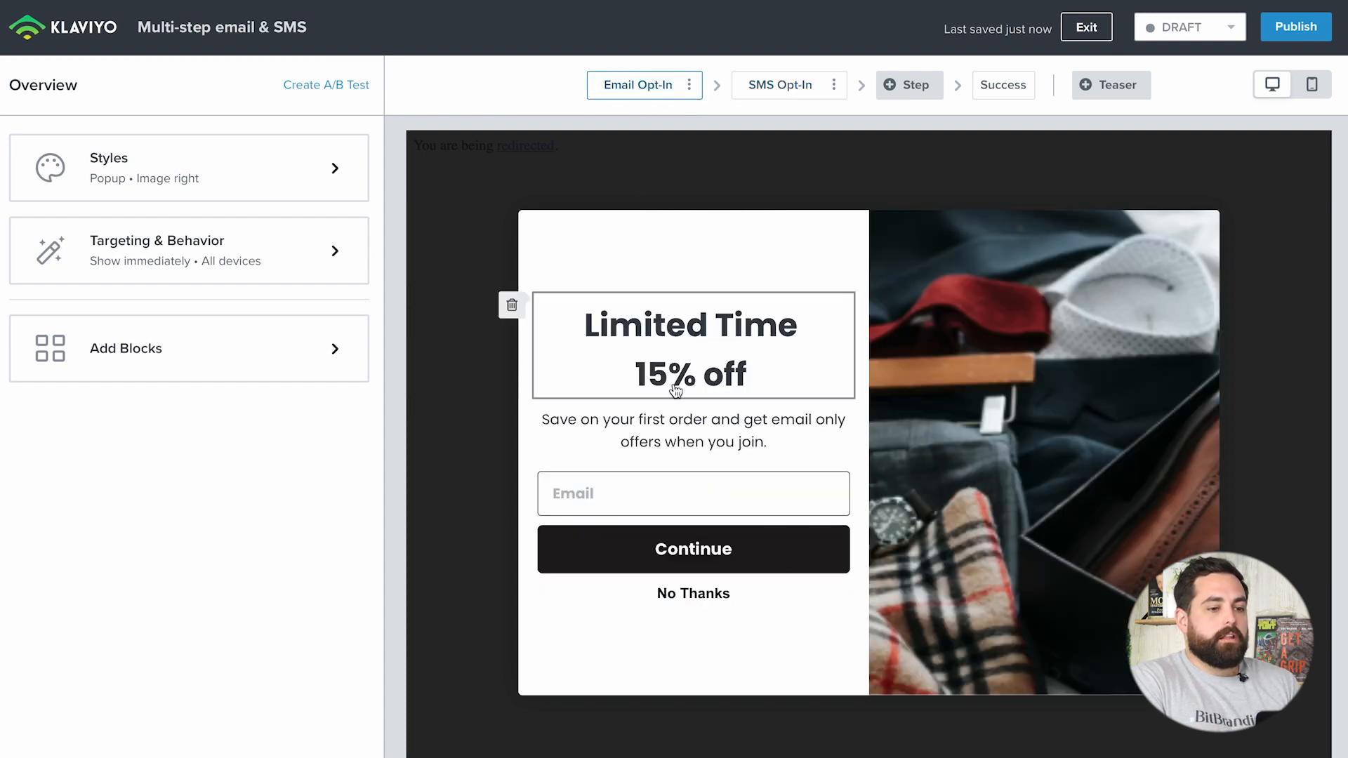
pyautogui.click(997, 91)
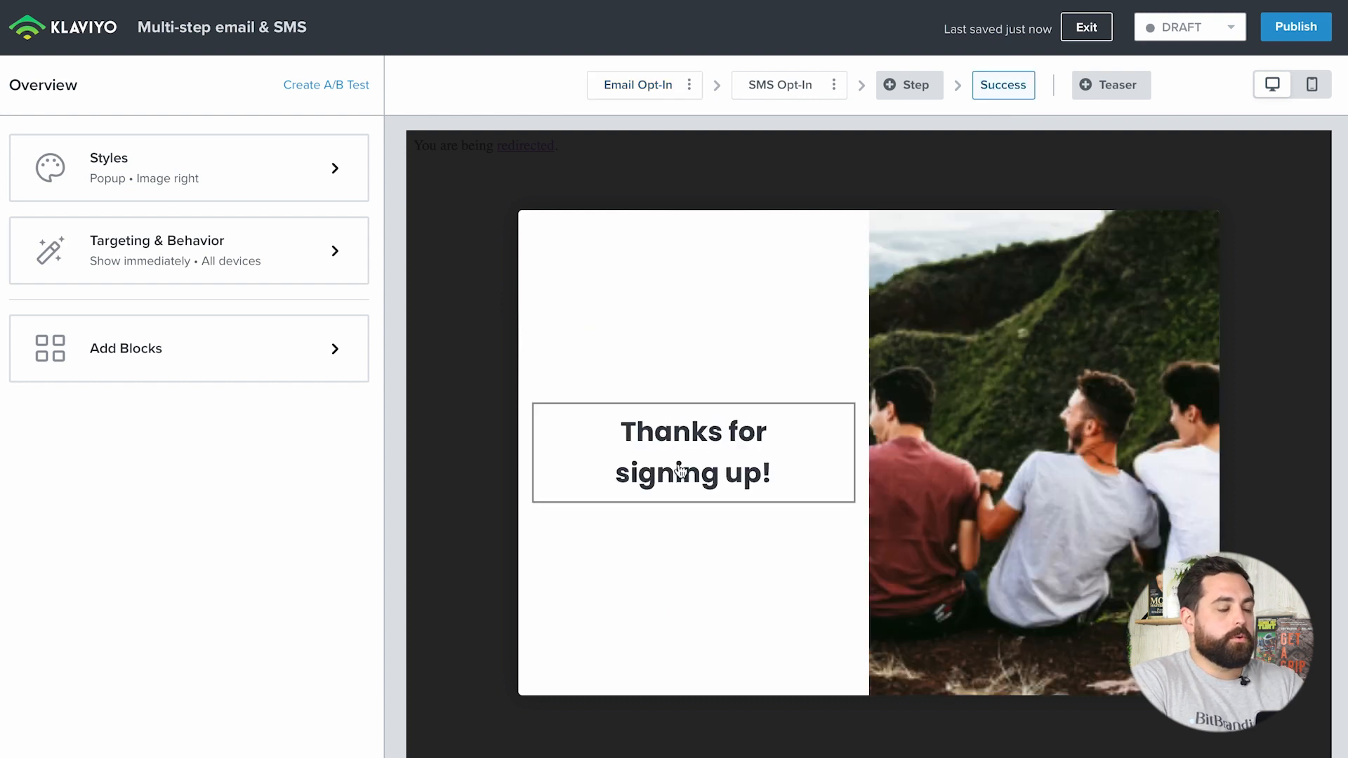
pyautogui.click(187, 355)
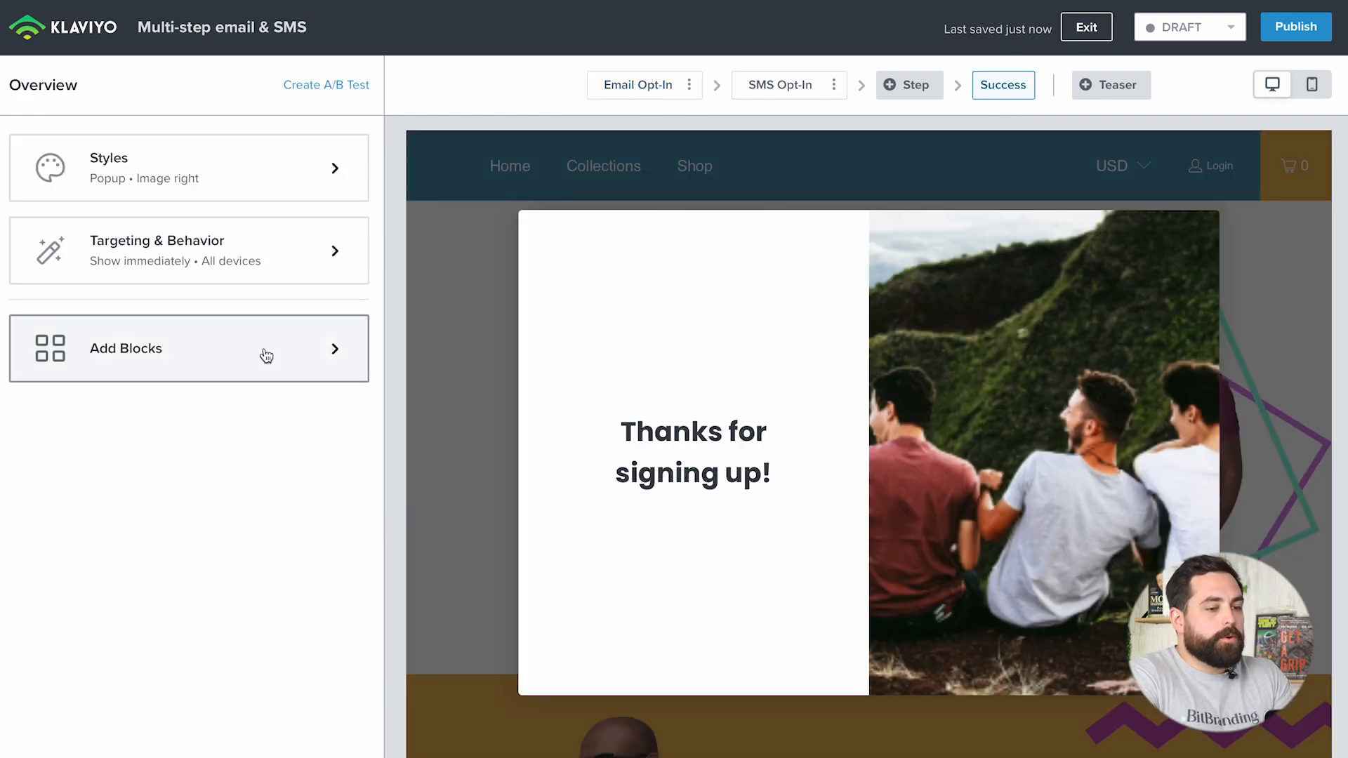
pyautogui.click(267, 356)
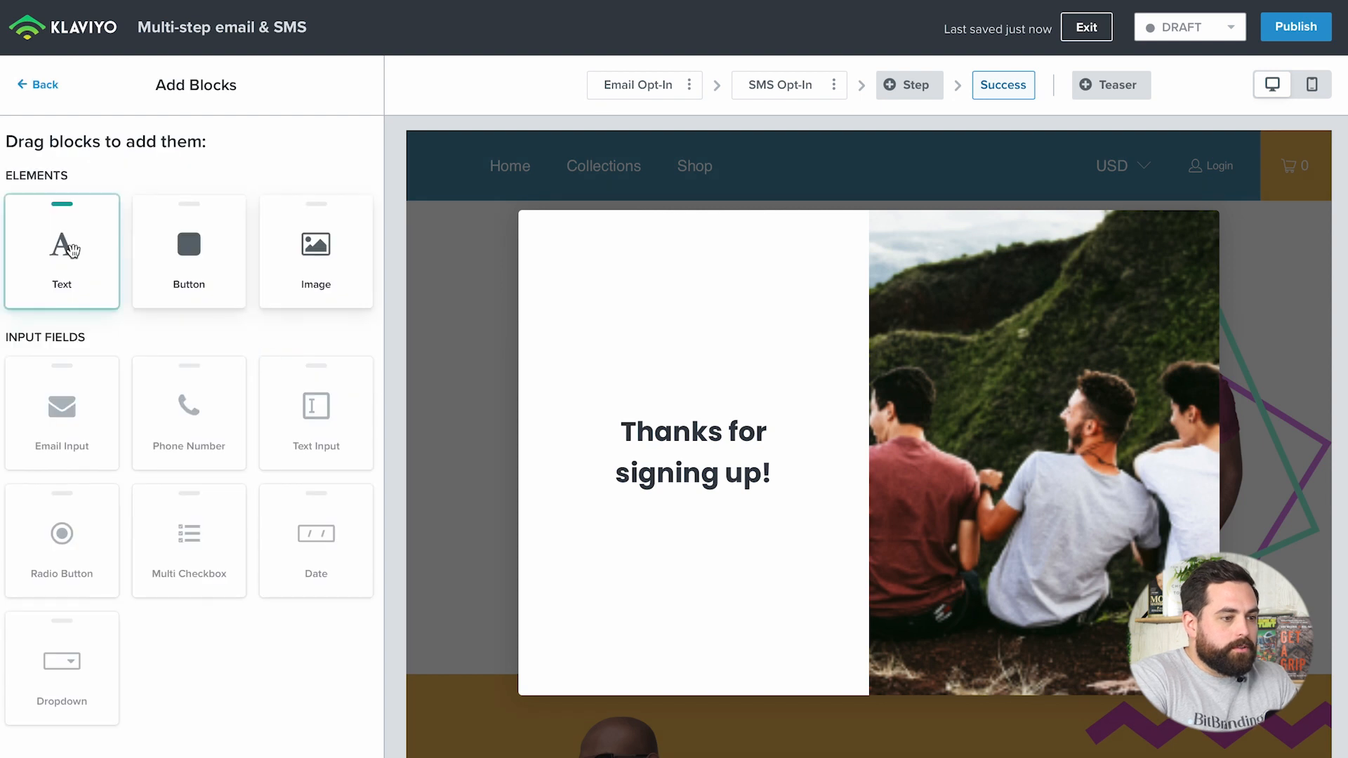
pyautogui.moveTo(70, 251); pyautogui.dragTo(672, 472)
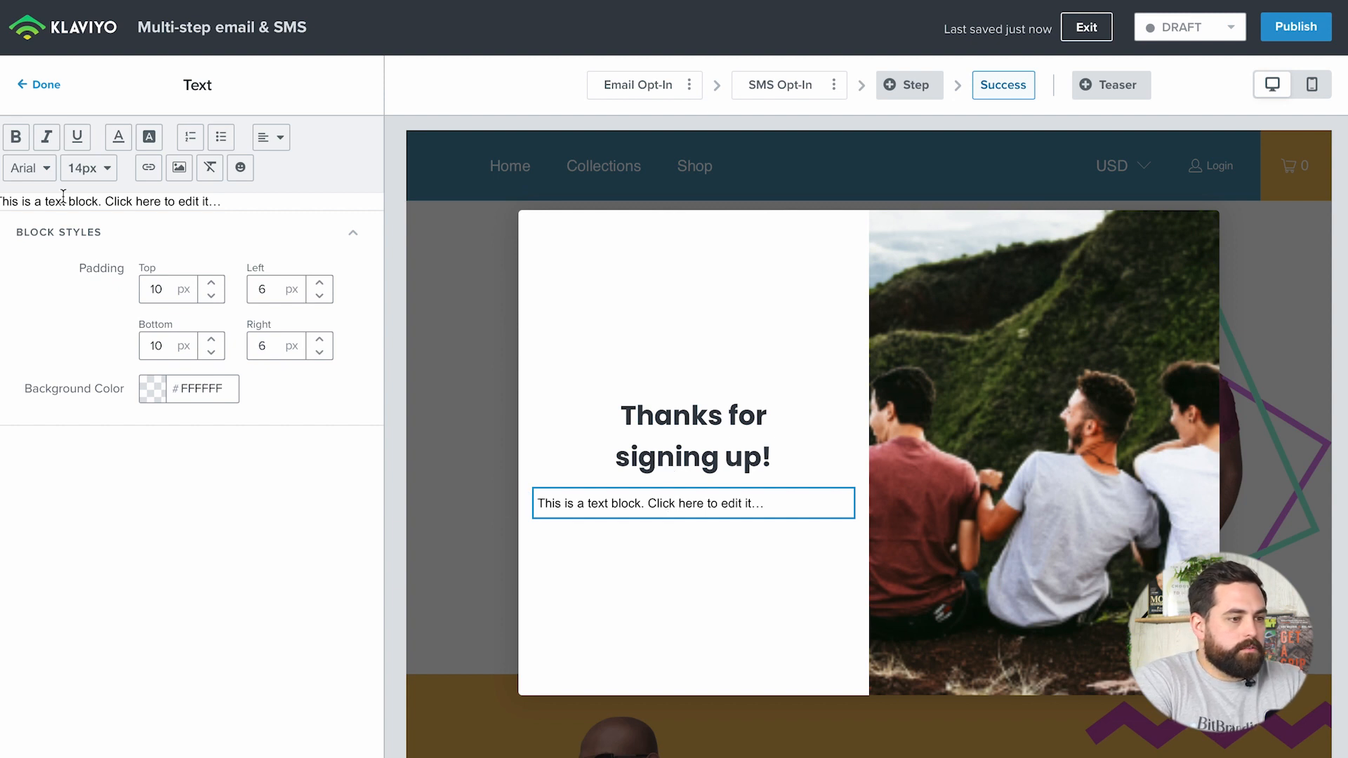
# Replace the new text block's placeholder text with "Use code 'Welcome15'".
pyautogui.tripleClick(188, 202)
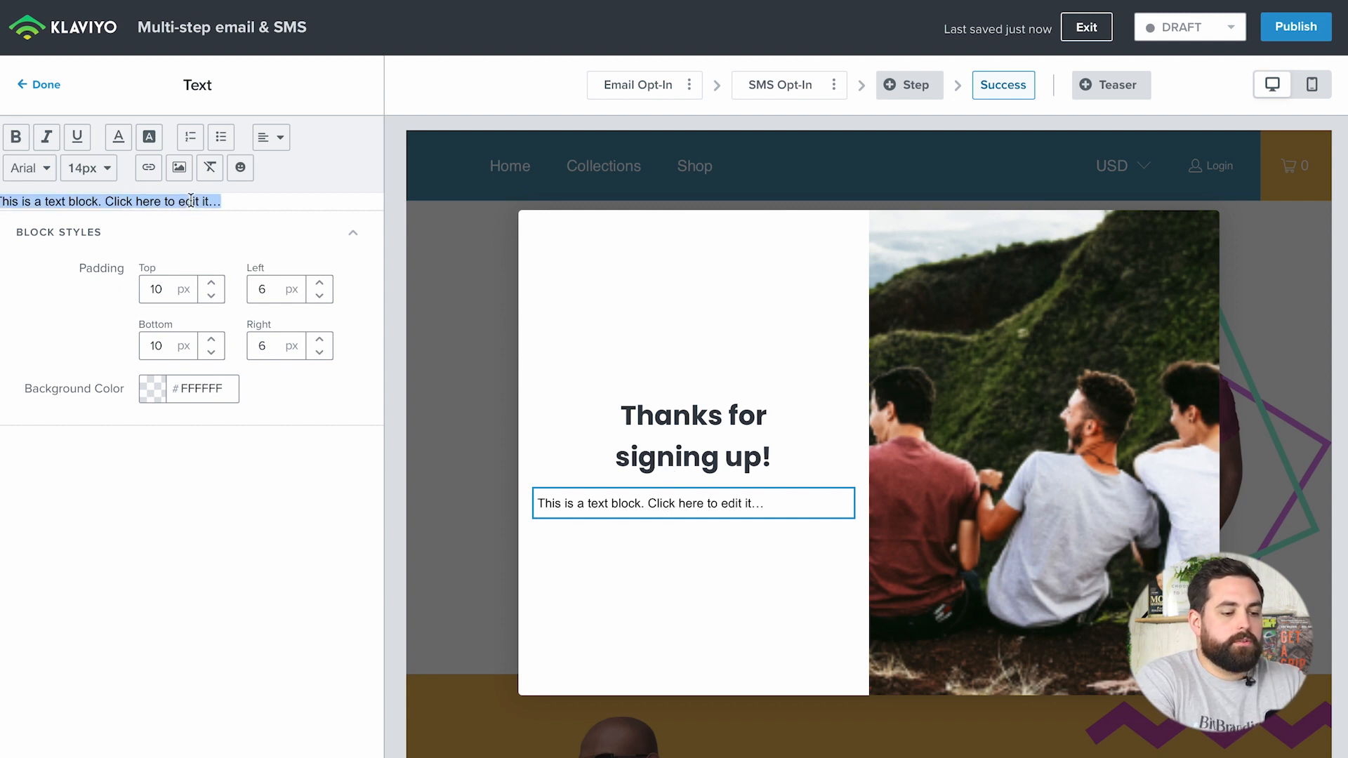
pyautogui.write('use')
pyautogui.press('BackSpace')
pyautogui.press('BackSpace')
pyautogui.press('BackSpace')
pyautogui.write('Use')
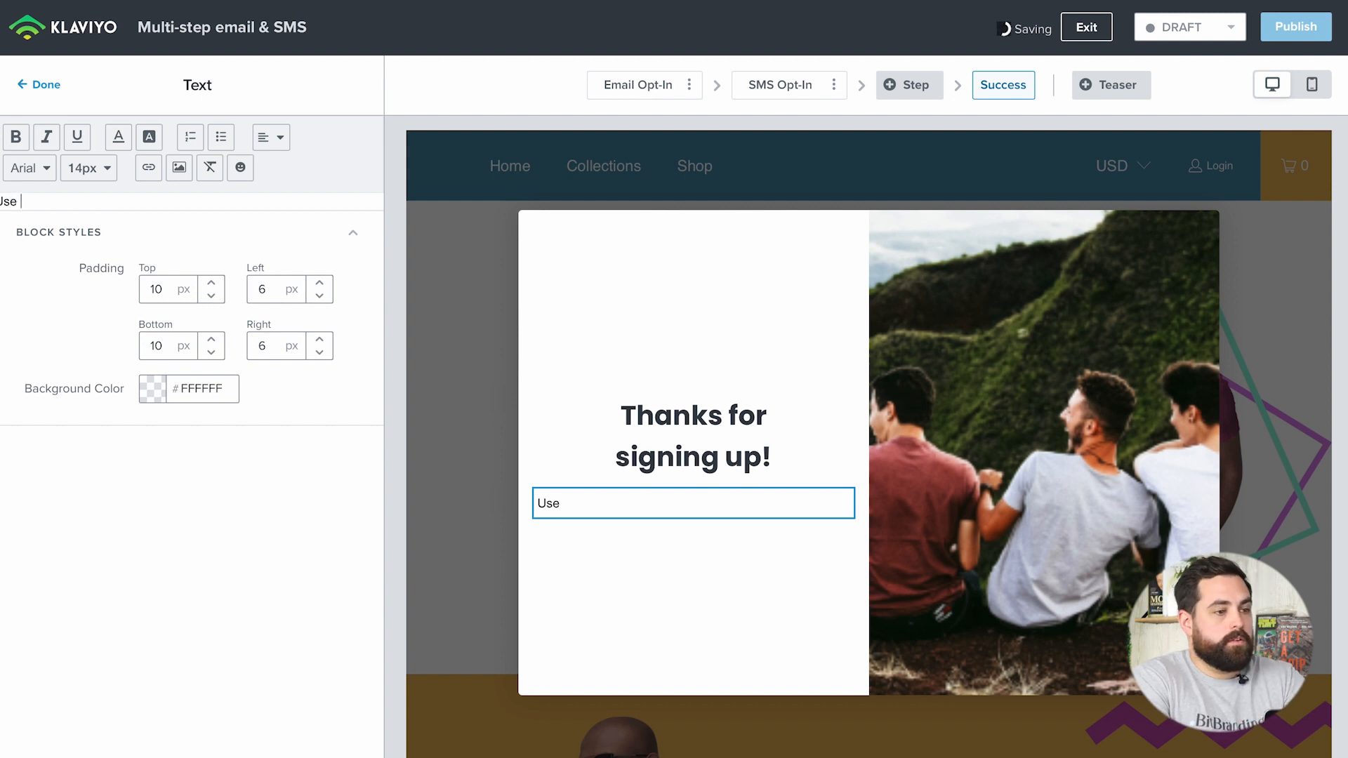
pyautogui.write(' code ')
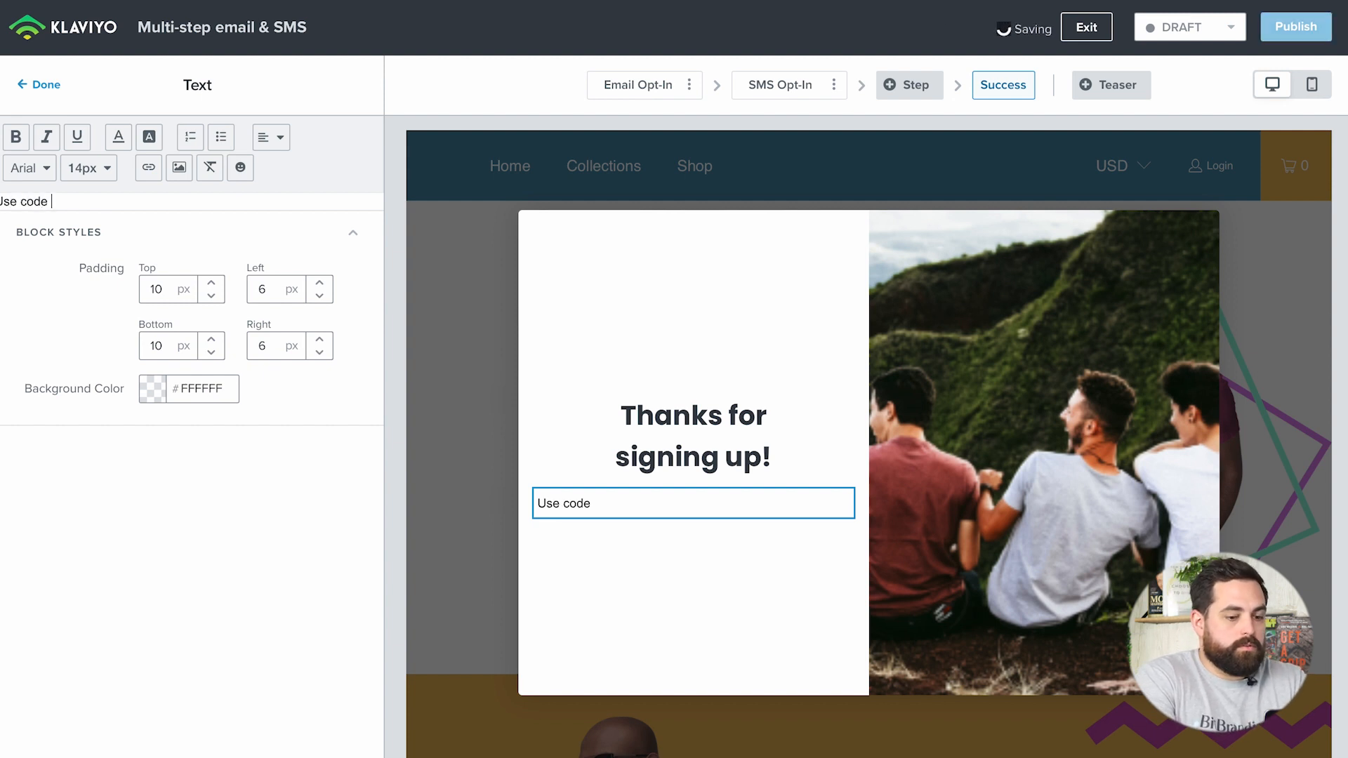
pyautogui.write("'Welcome")
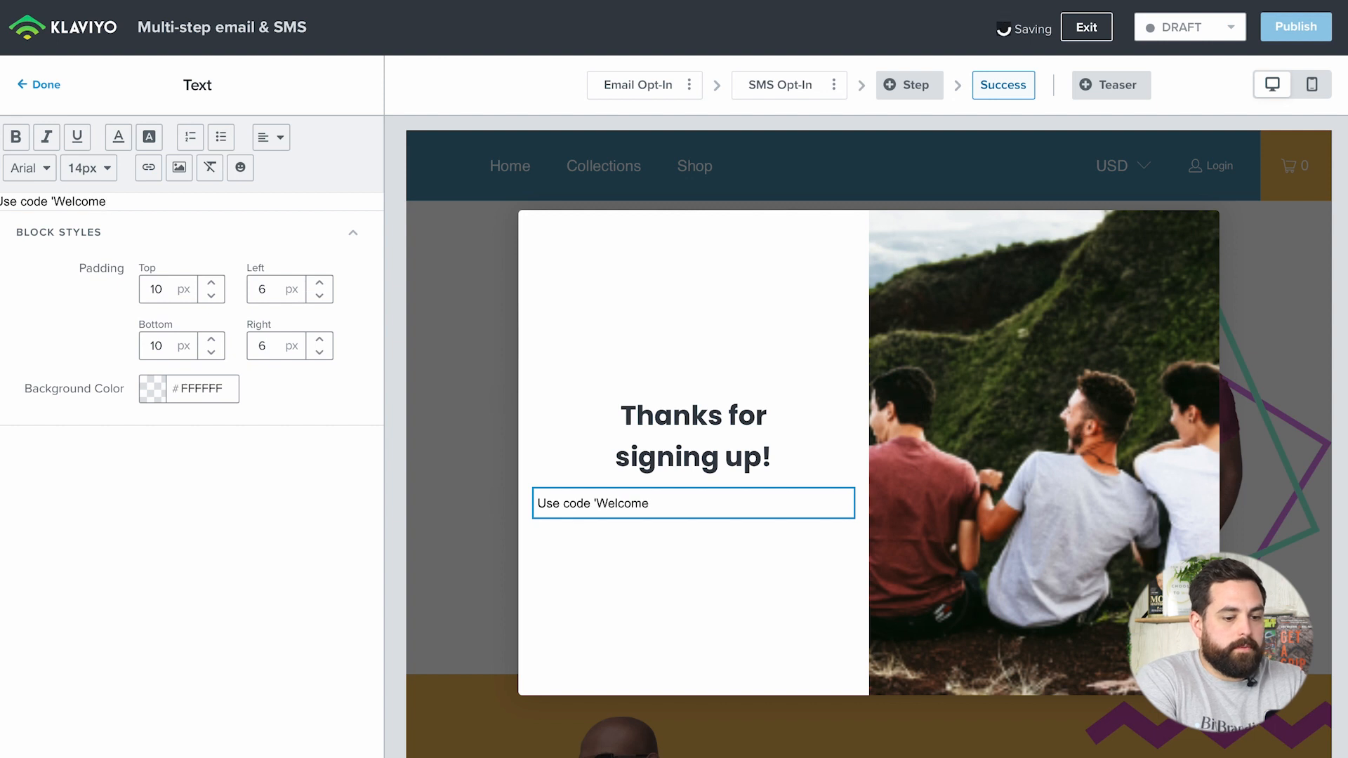
pyautogui.write('15')
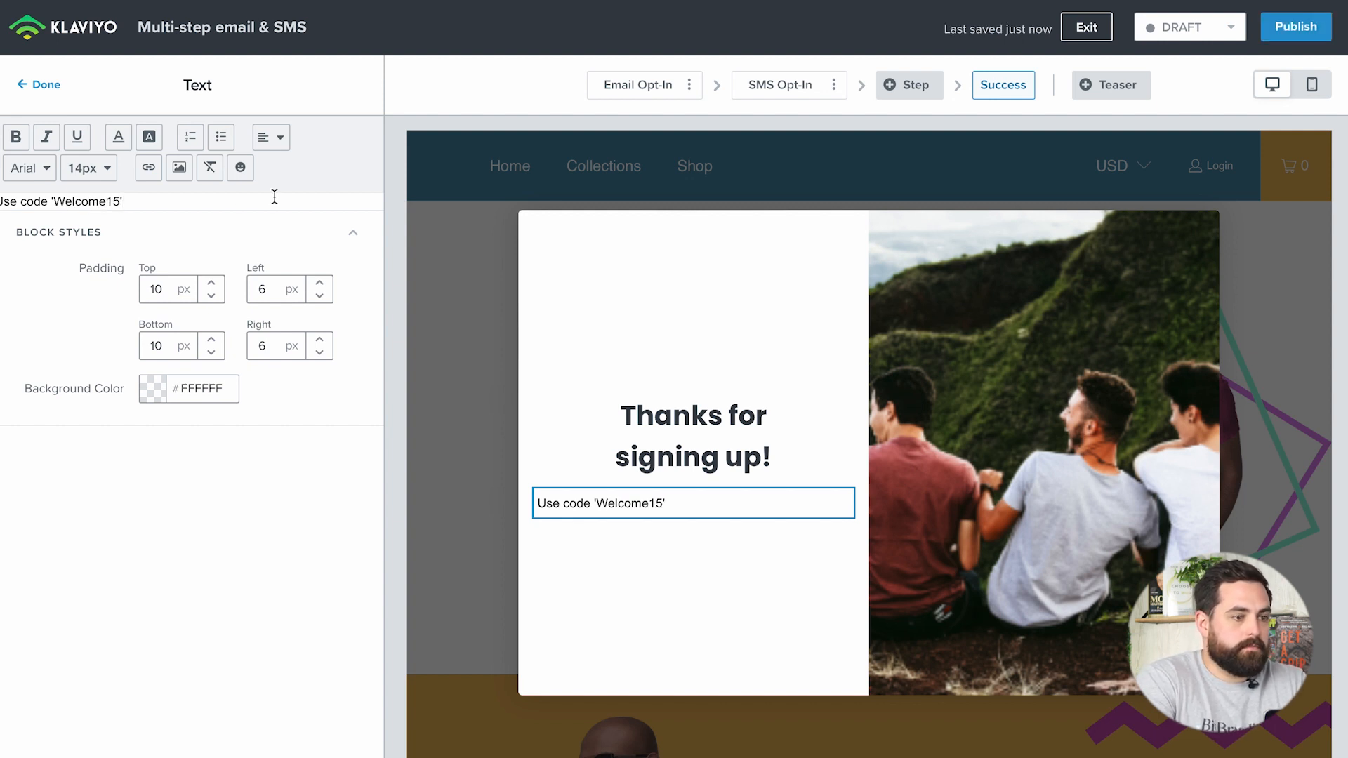
# Set the discount code line's font size to 18px and center its text.
pyautogui.tripleClick(131, 202)
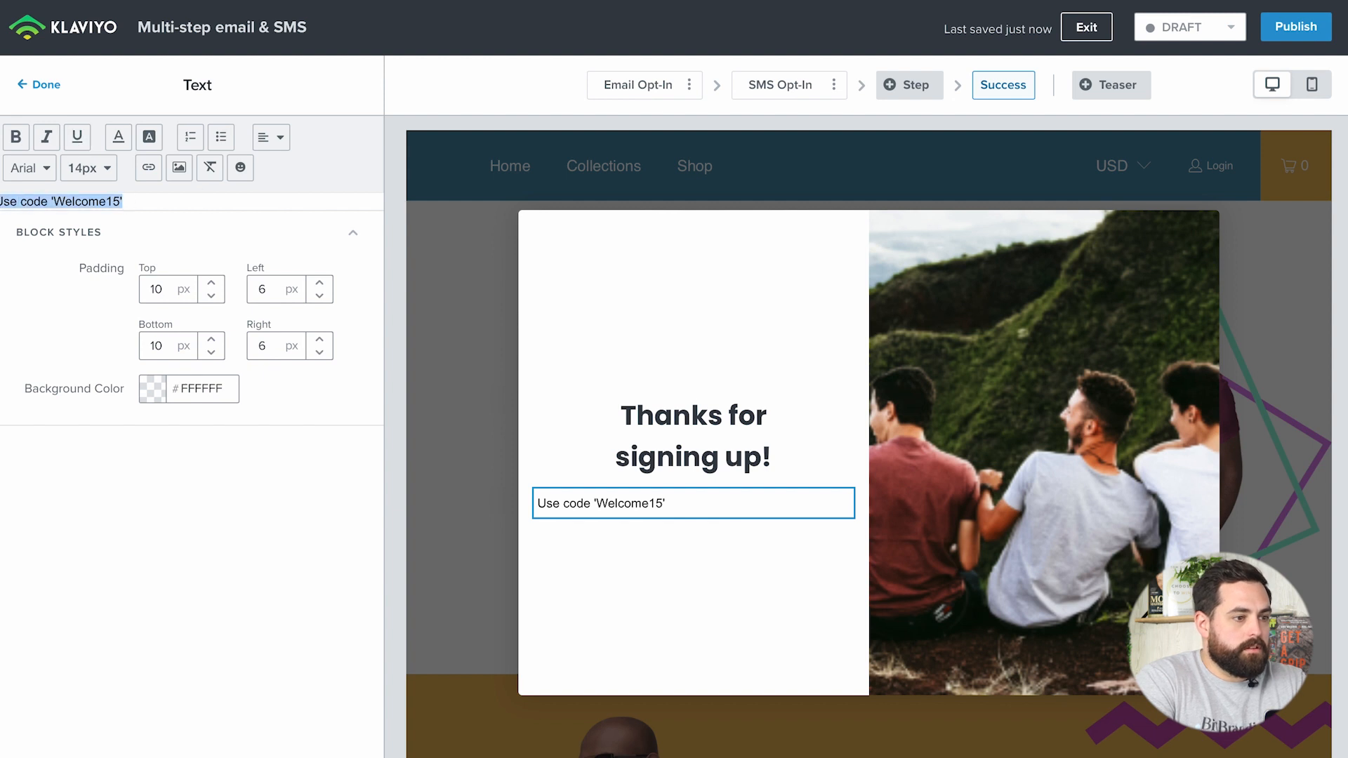
pyautogui.click(87, 168)
pyautogui.click(95, 368)
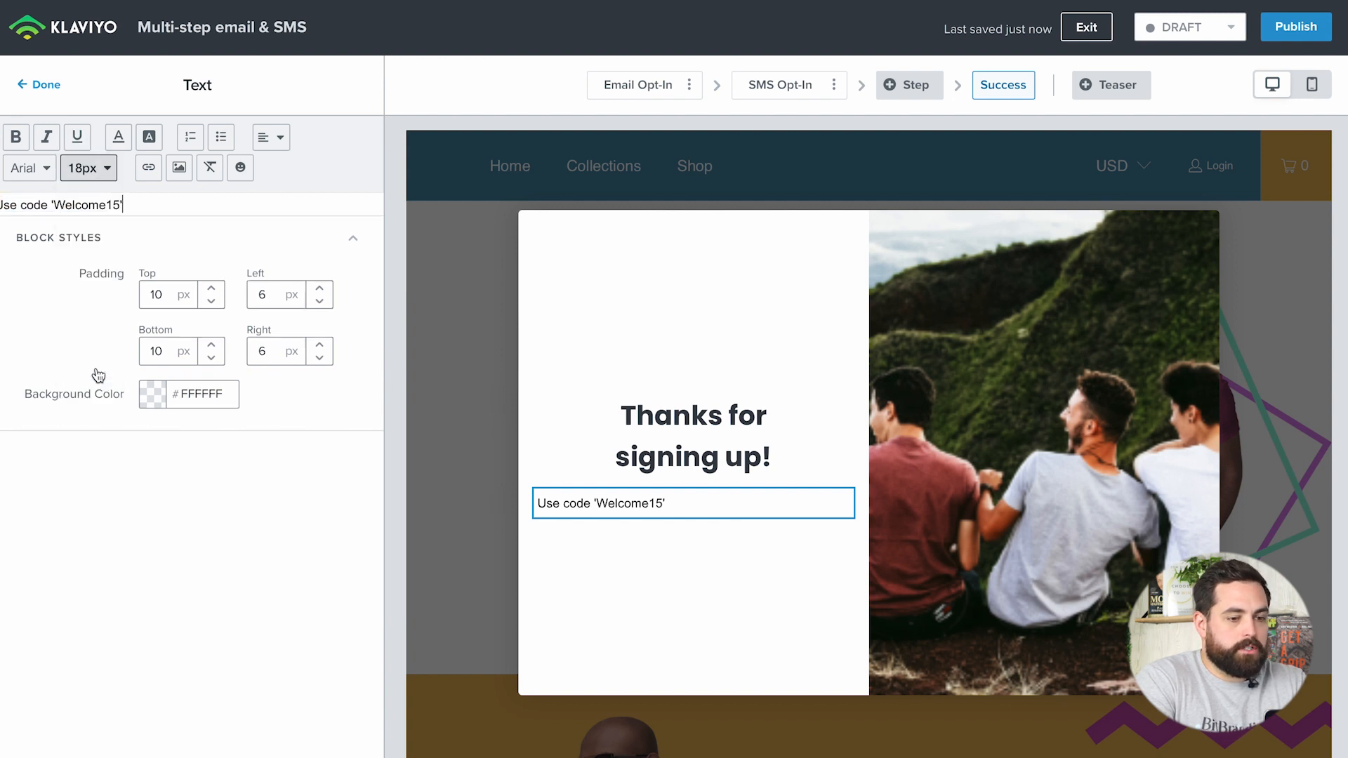
pyautogui.tripleClick(121, 202)
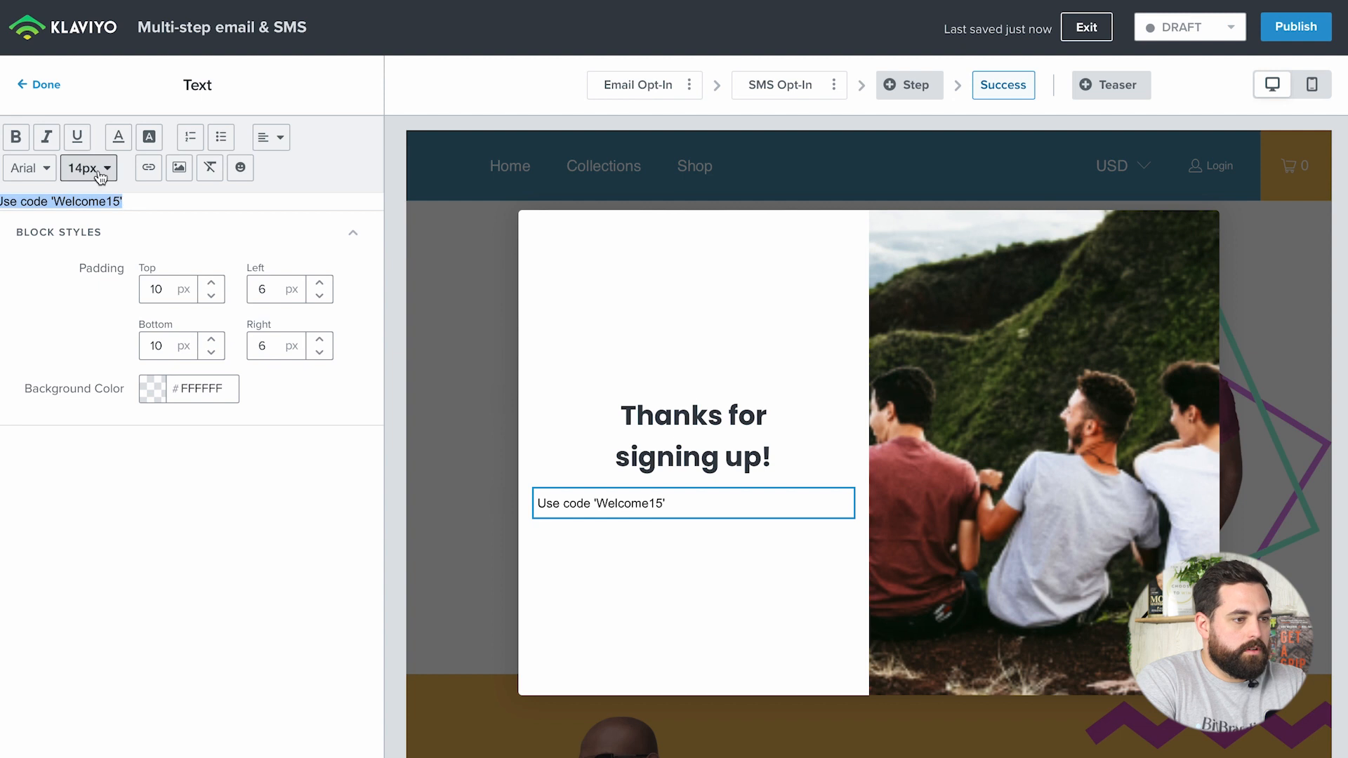
pyautogui.click(97, 170)
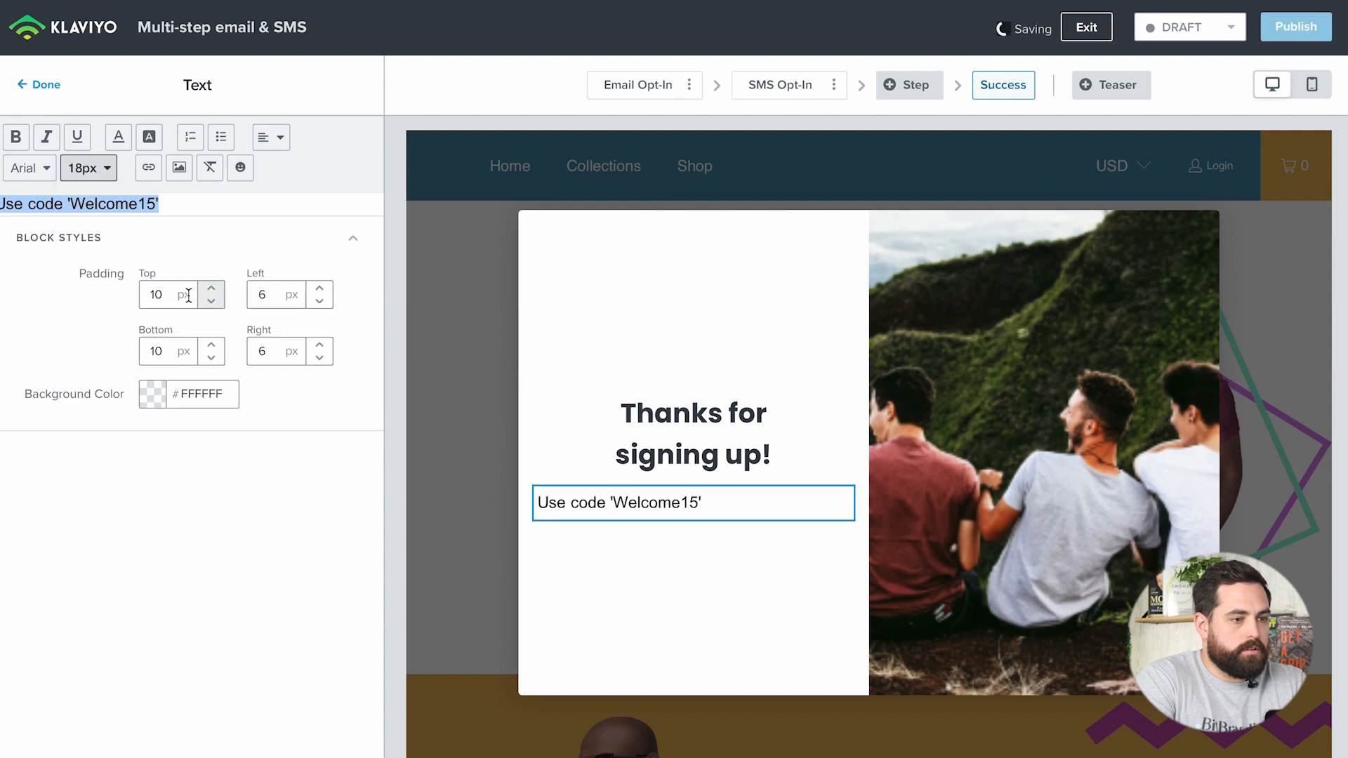
pyautogui.click(270, 139)
pyautogui.click(274, 200)
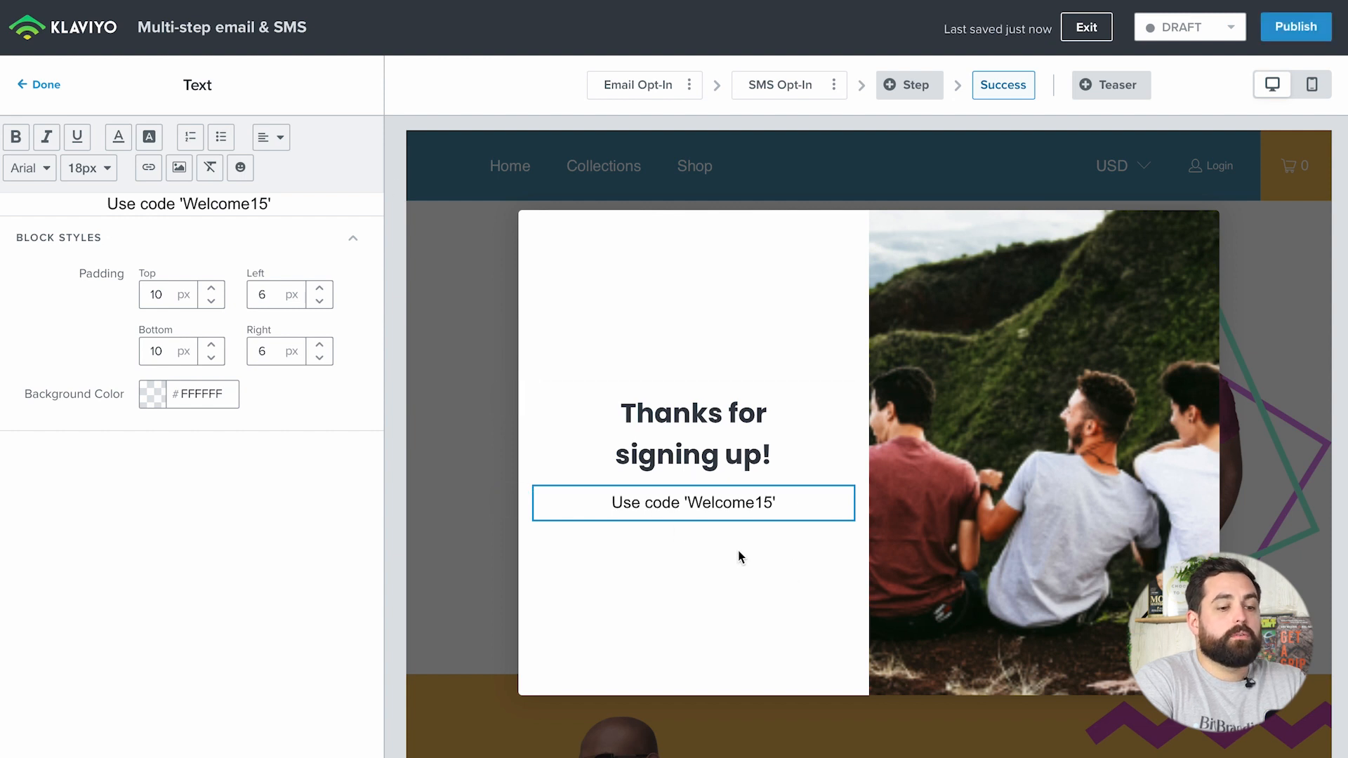
# Append "at checkout" to the discount code line on the Success step.
pyautogui.click(284, 203)
pyautogui.write('at checkout')
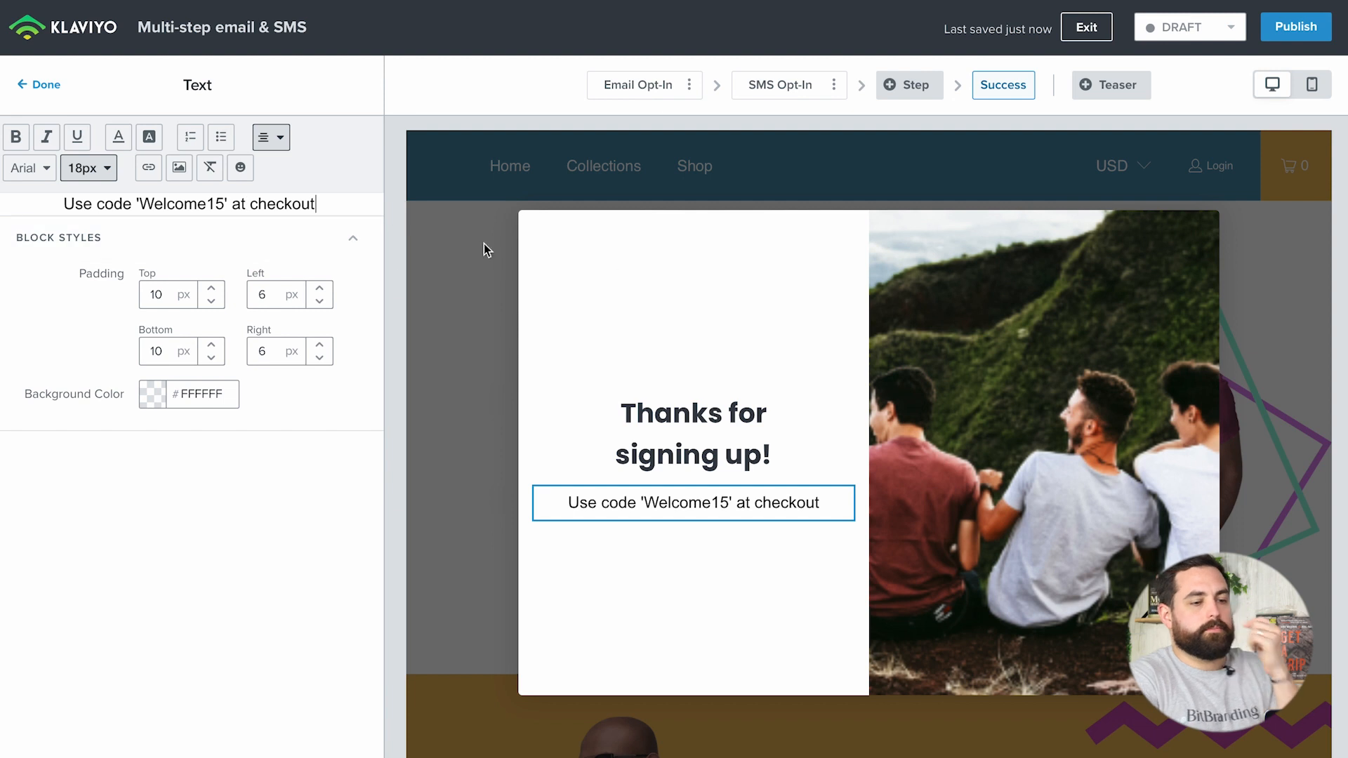
pyautogui.click(614, 269)
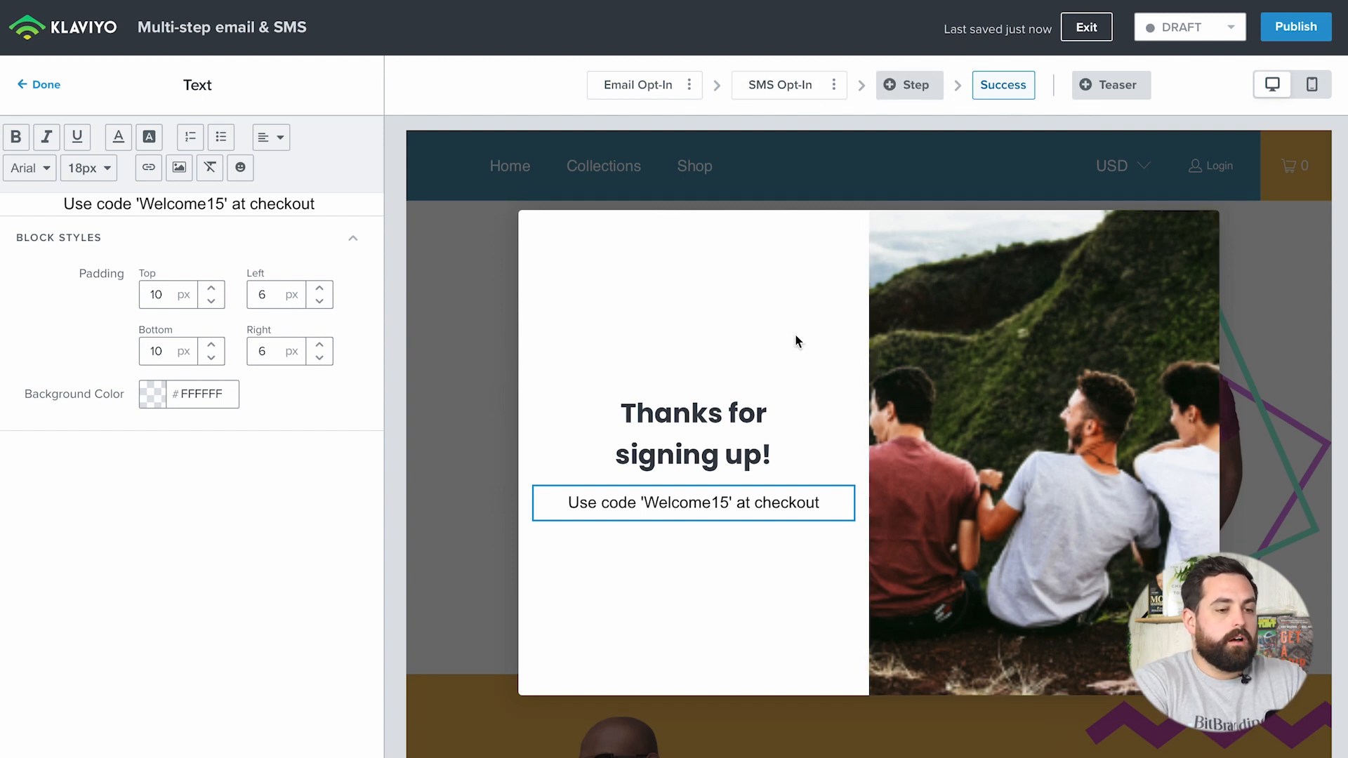
# Open the Success step's side image in the image editor, then close the editor without editing.
pyautogui.click(1031, 363)
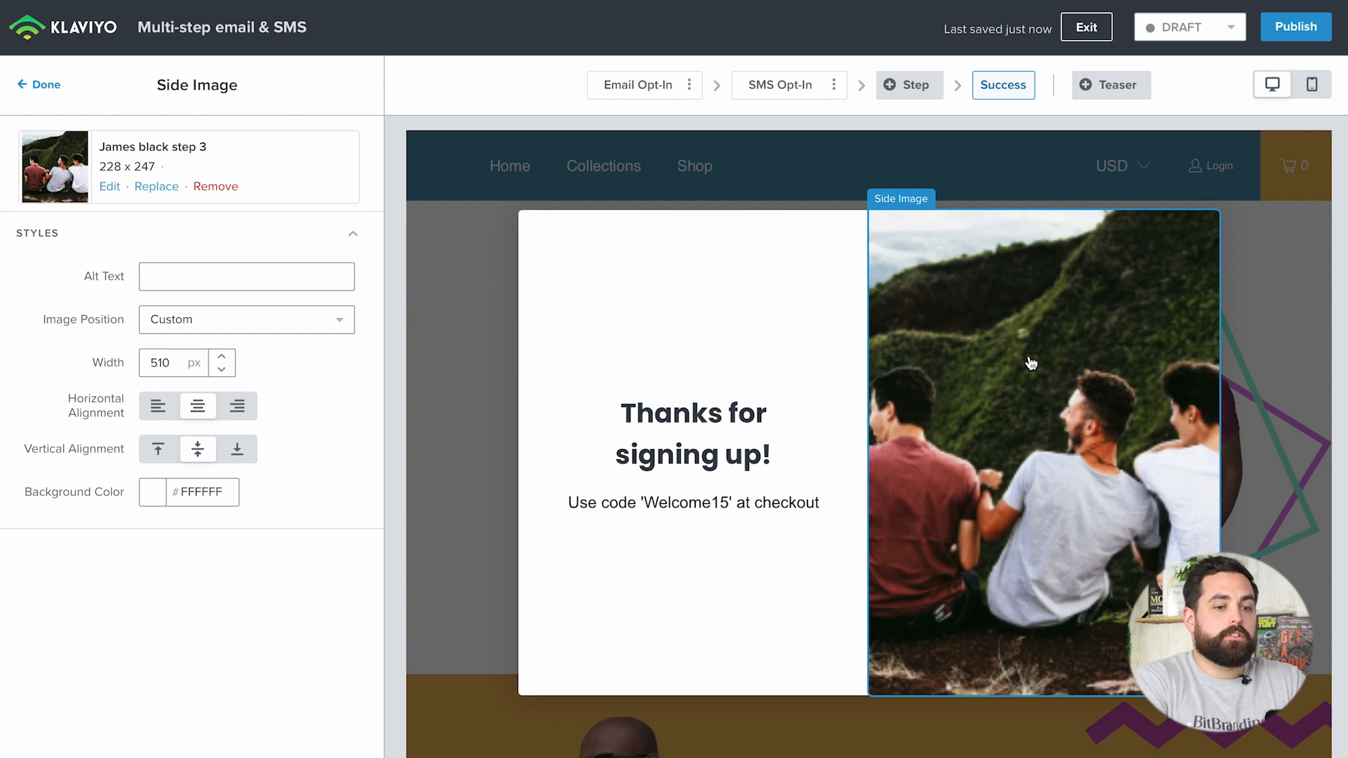
pyautogui.click(109, 186)
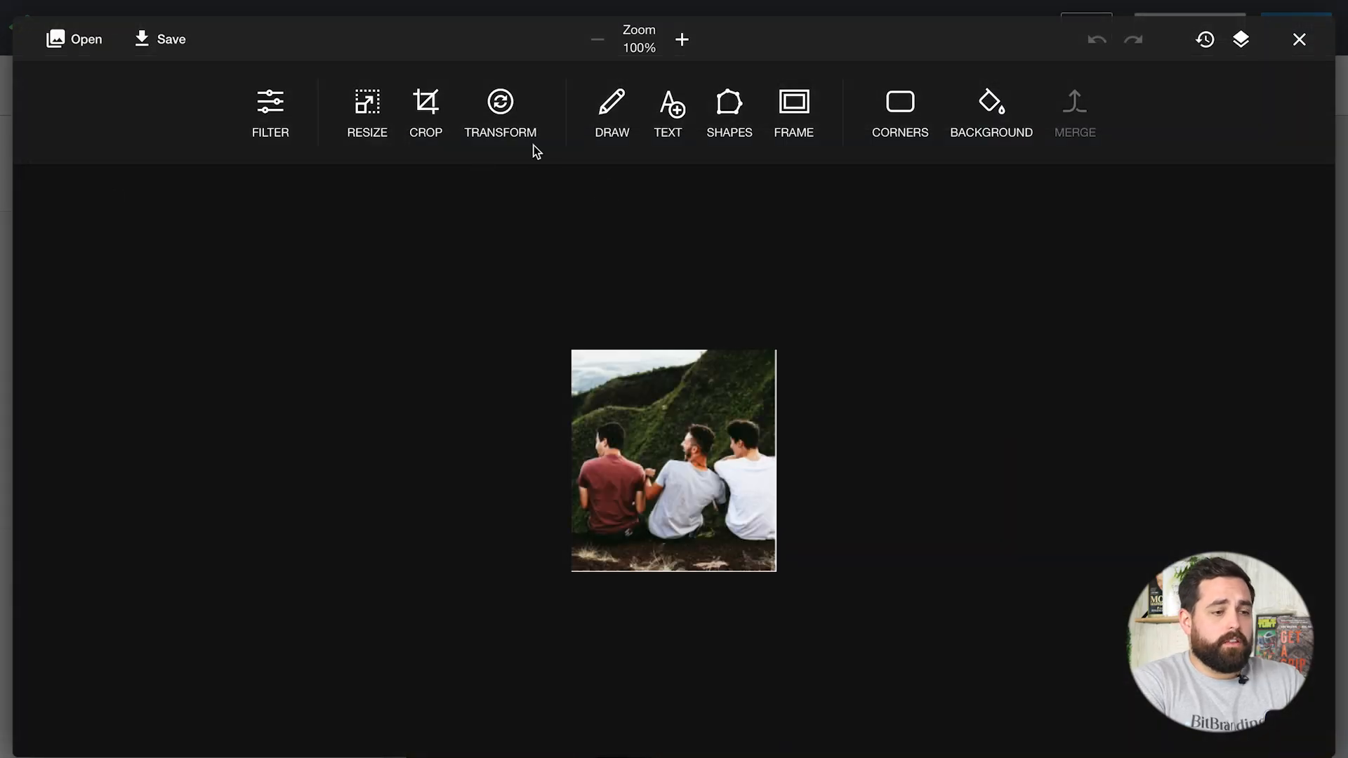
pyautogui.click(1300, 40)
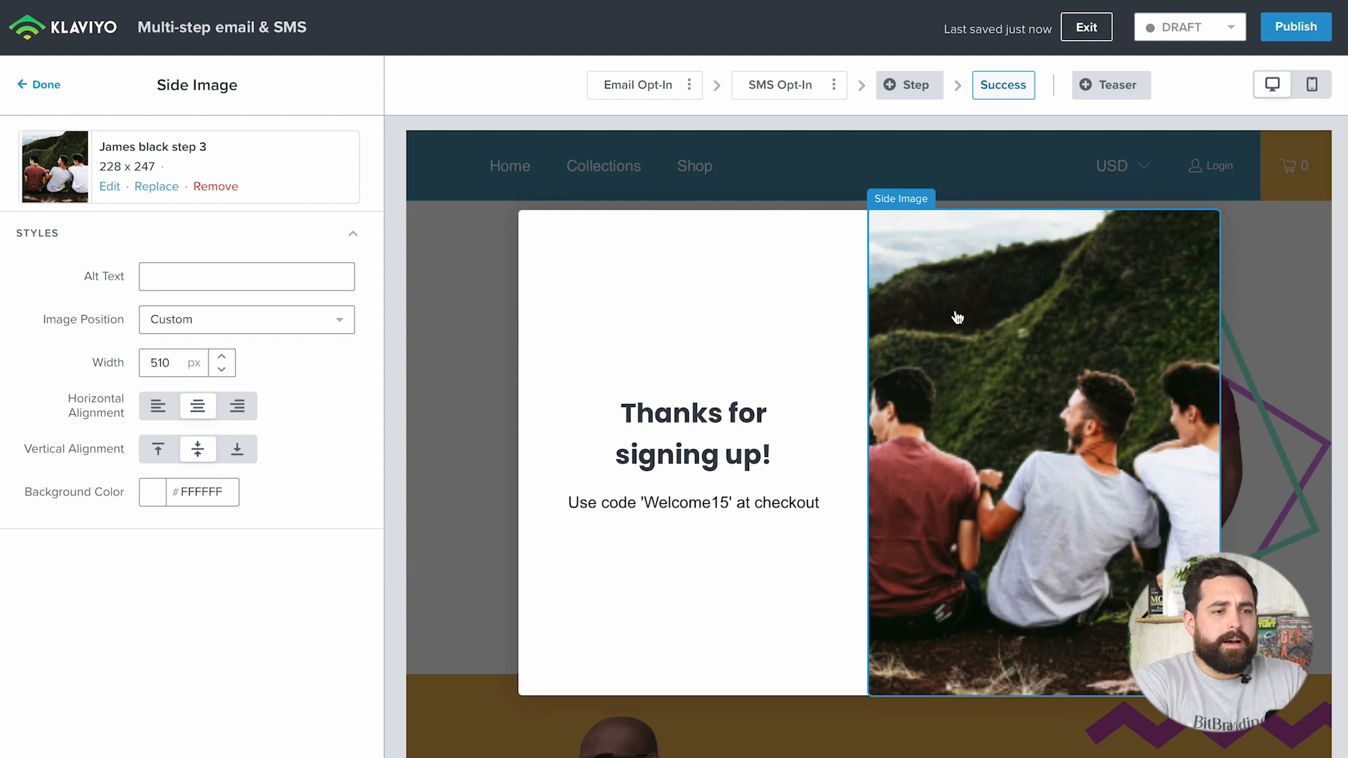
# Add a teaser to the form, using the Circle style in the bottom-right teaser position.
pyautogui.click(1127, 98)
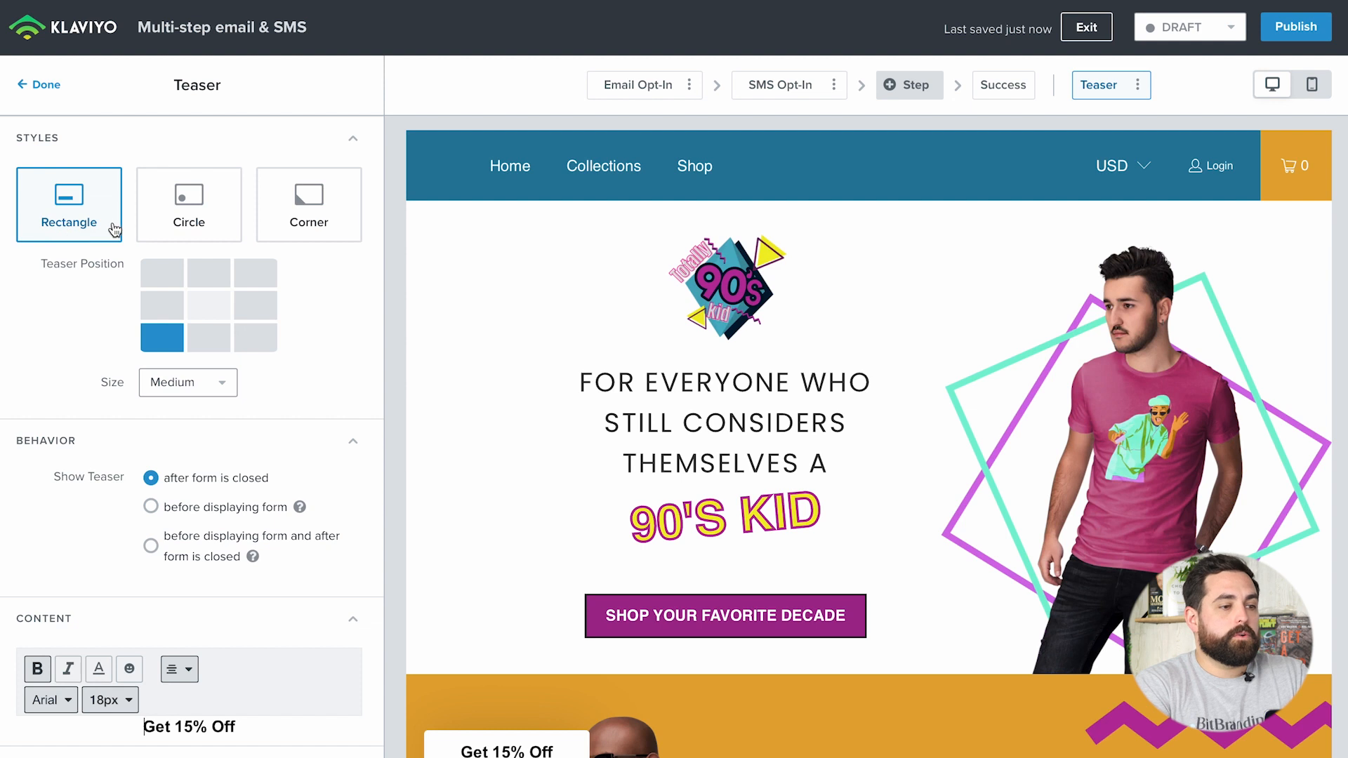
pyautogui.click(195, 225)
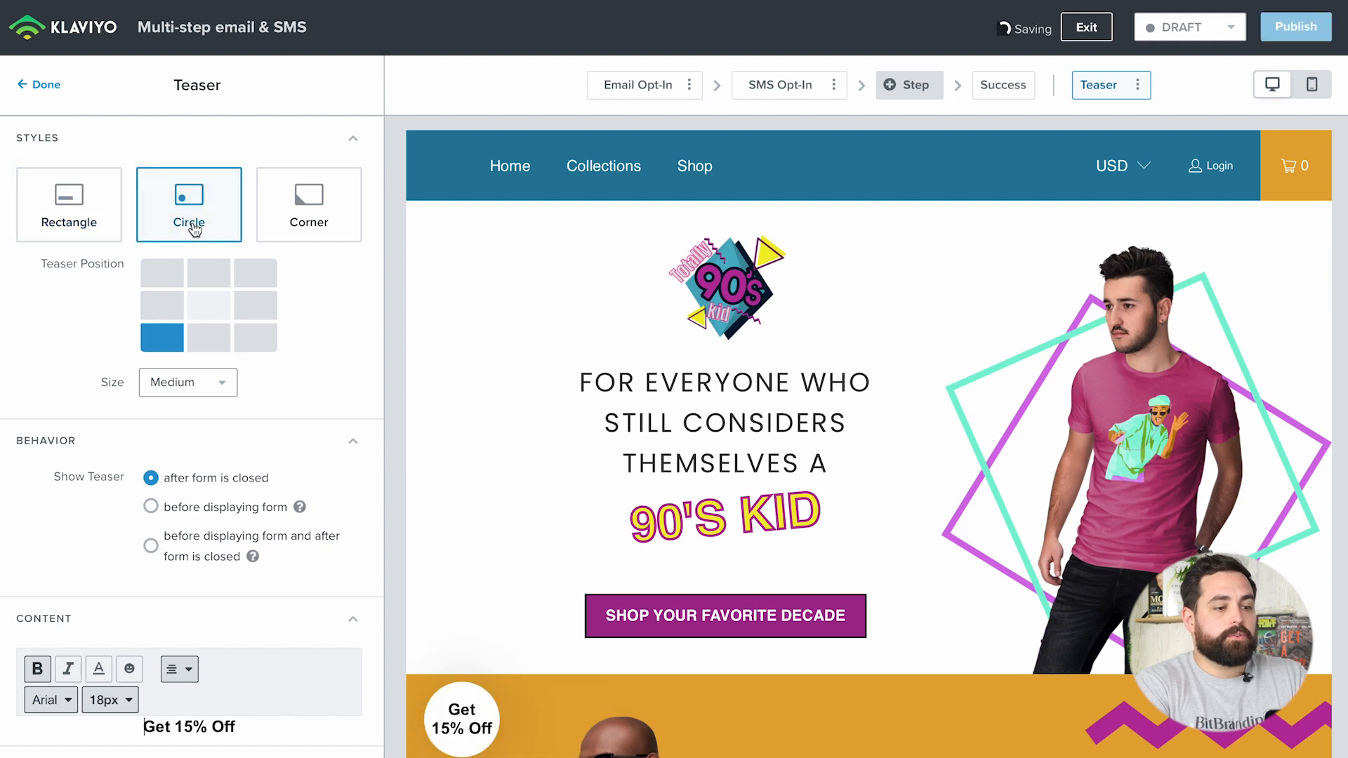
pyautogui.click(298, 220)
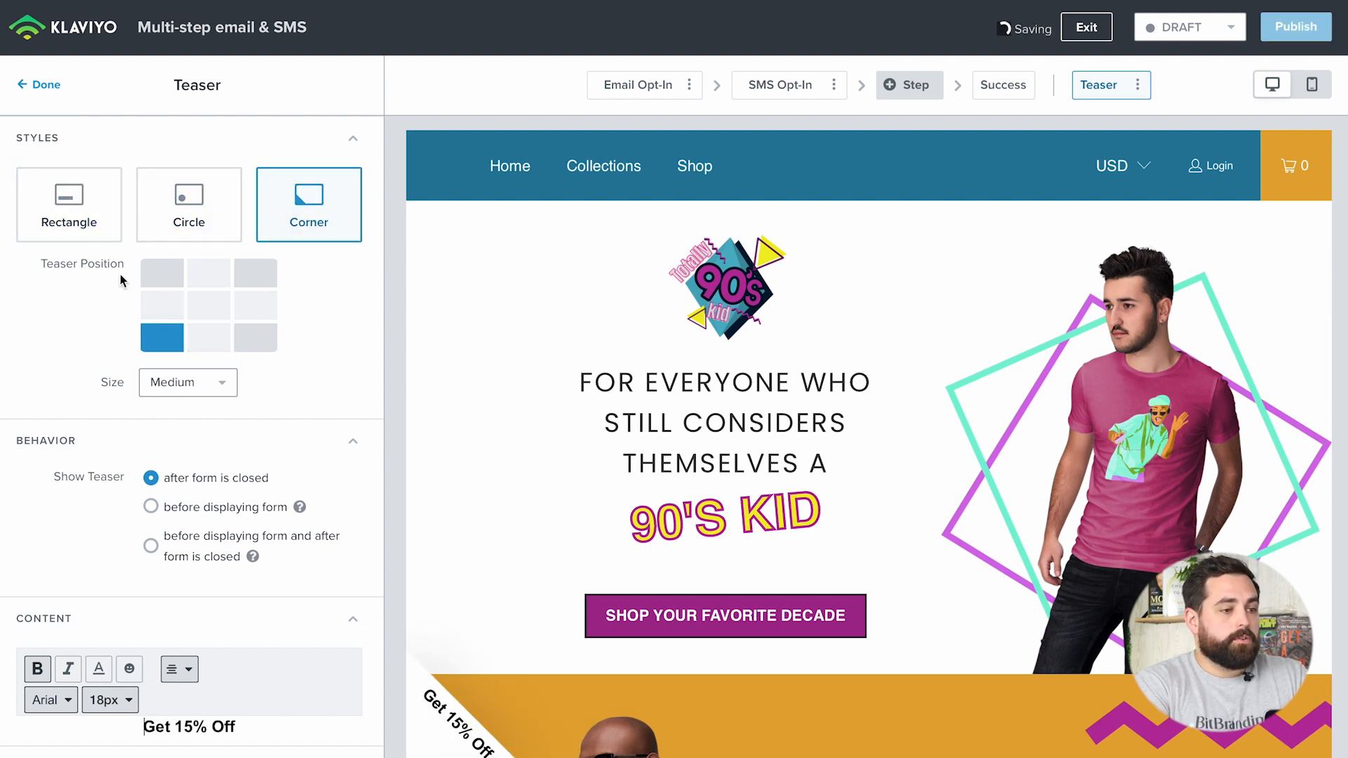
pyautogui.click(171, 280)
pyautogui.click(260, 282)
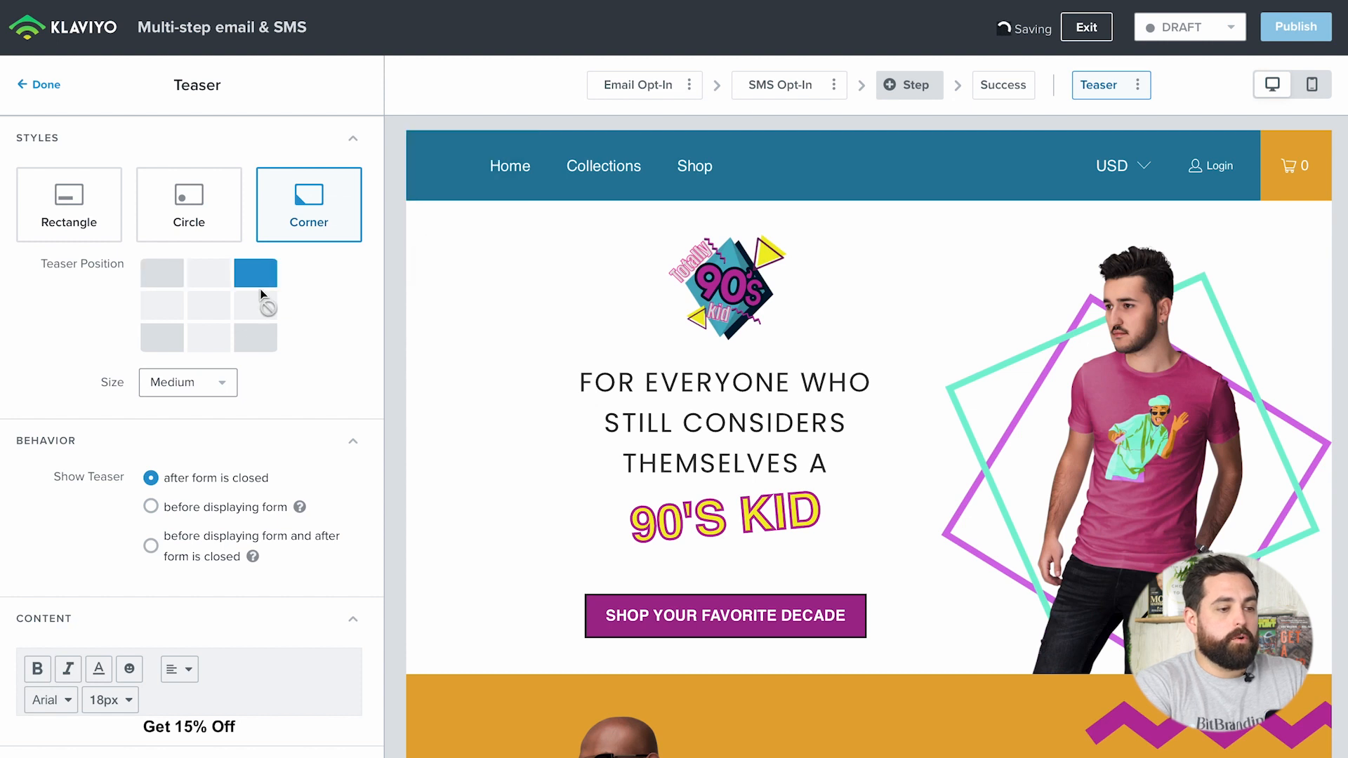
pyautogui.click(261, 339)
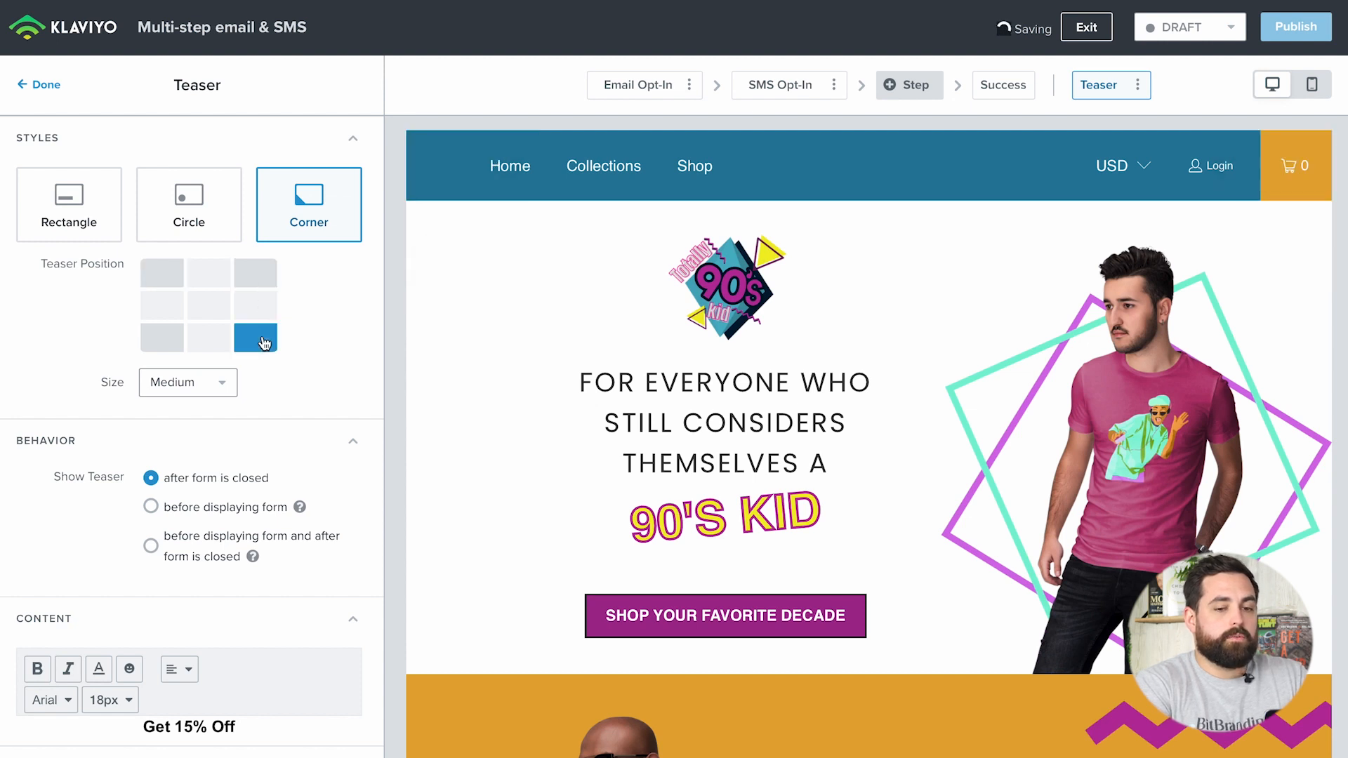
pyautogui.click(188, 222)
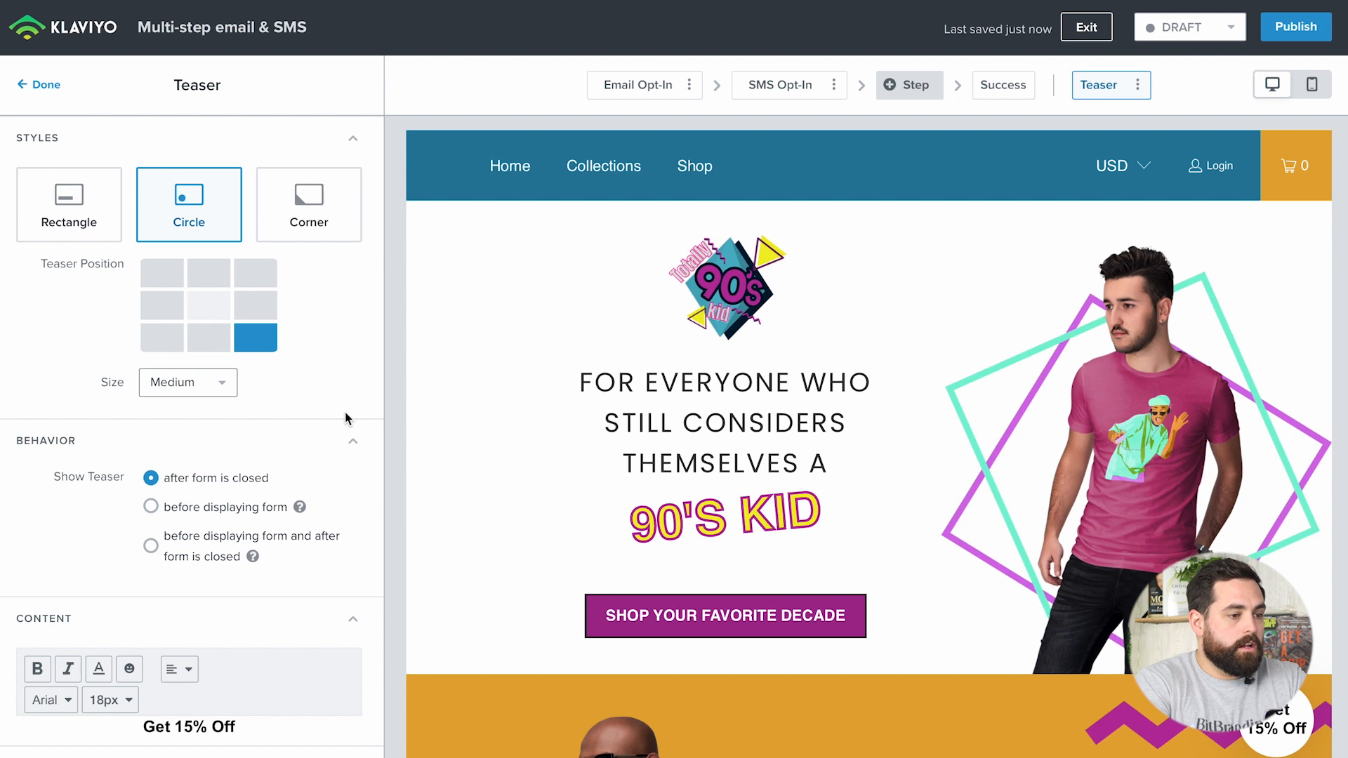
# Set the teaser to show before displaying the form and after it is closed, then finish editing the teaser.
pyautogui.scroll(-2, 345, 419)
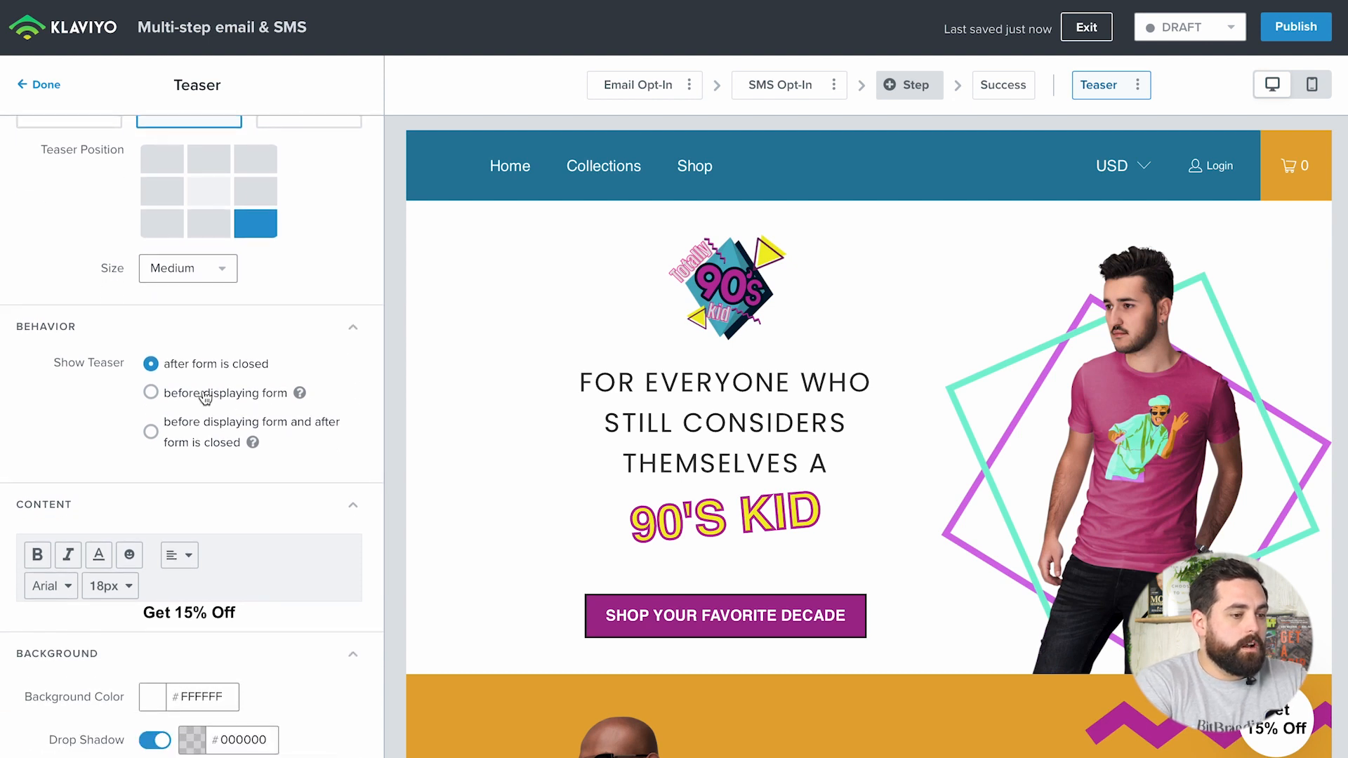
pyautogui.click(151, 432)
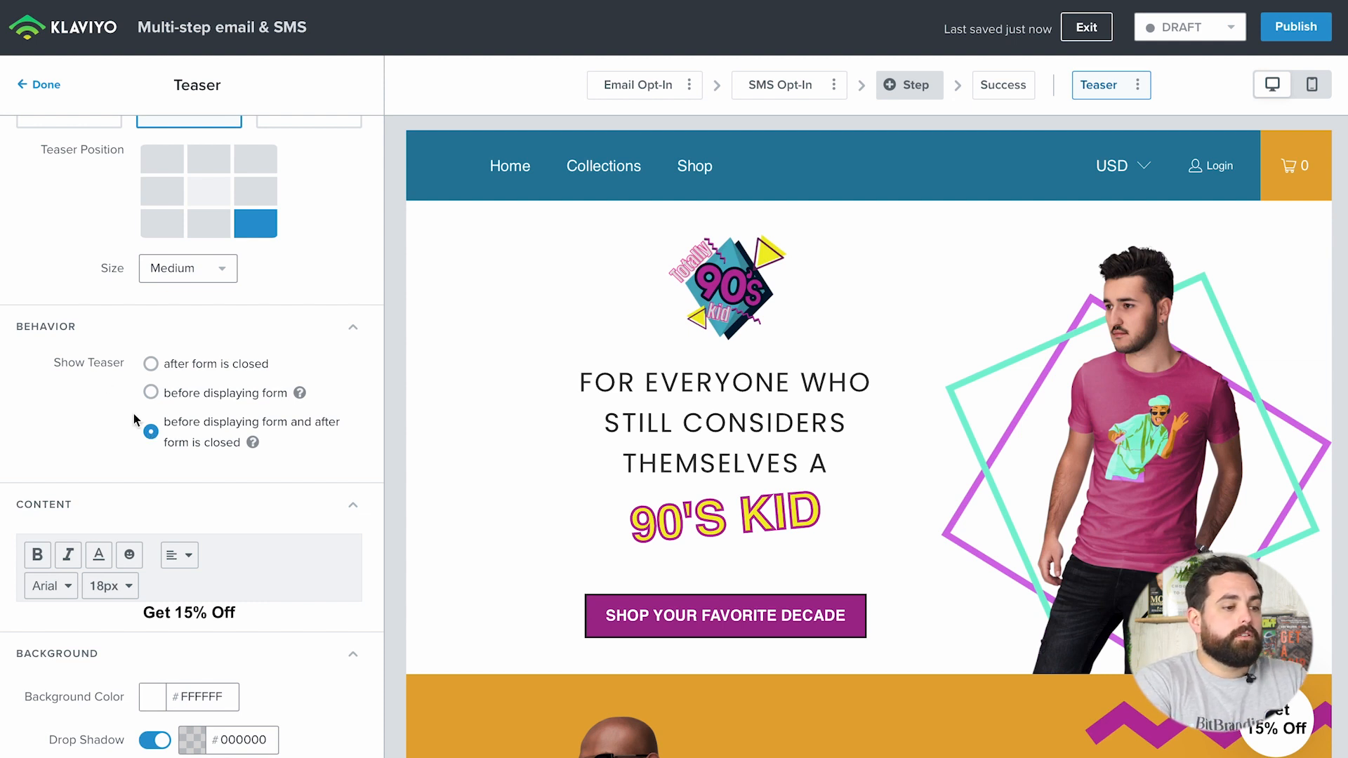
pyautogui.scroll(-5, 112, 421)
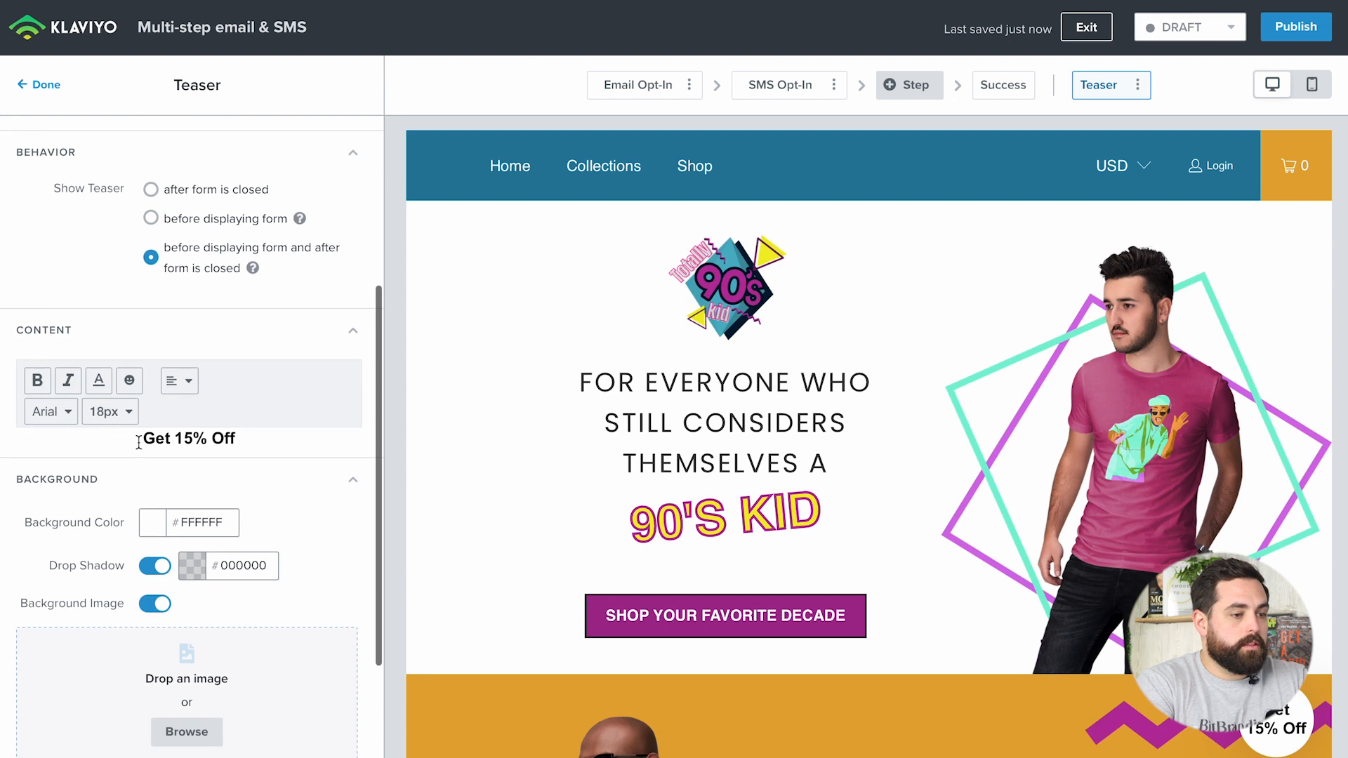
pyautogui.moveTo(148, 440); pyautogui.dragTo(246, 438)
pyautogui.click(265, 436)
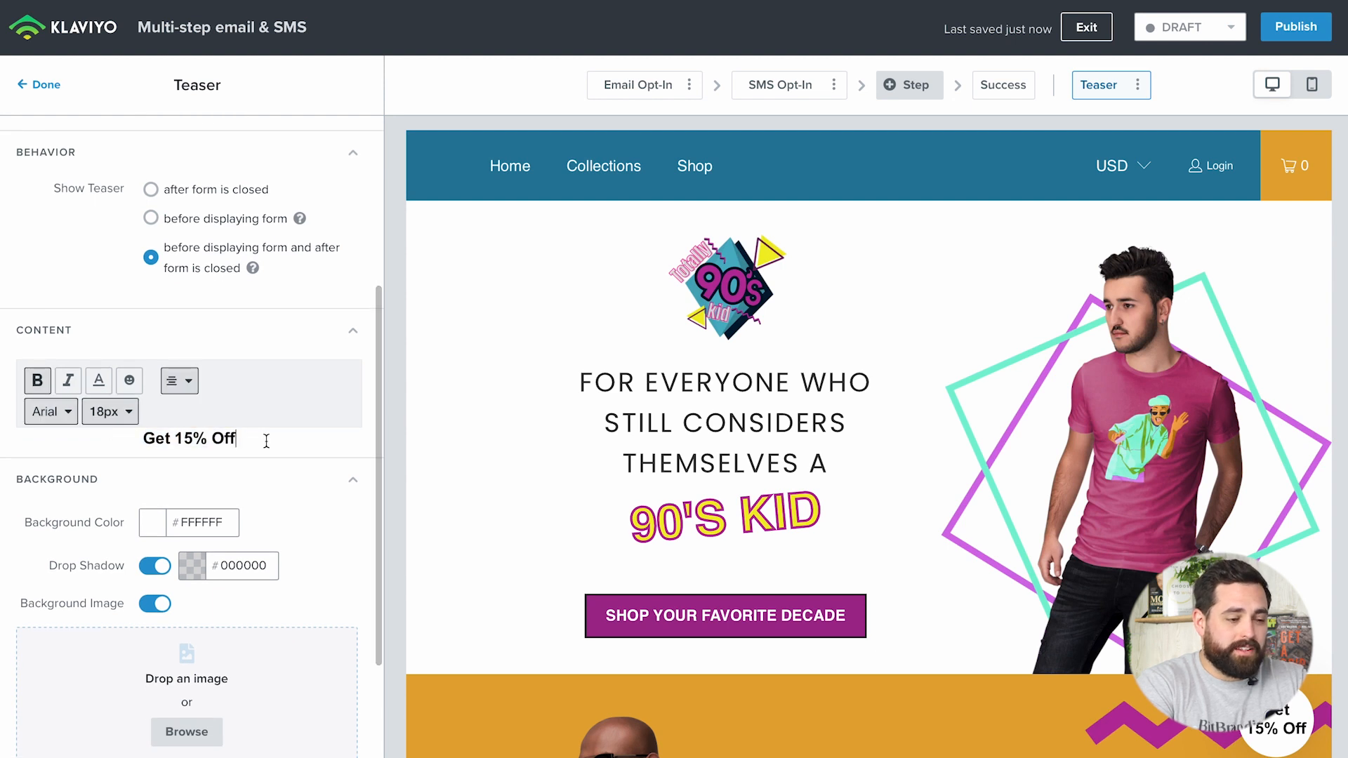
pyautogui.scroll(-3, 267, 440)
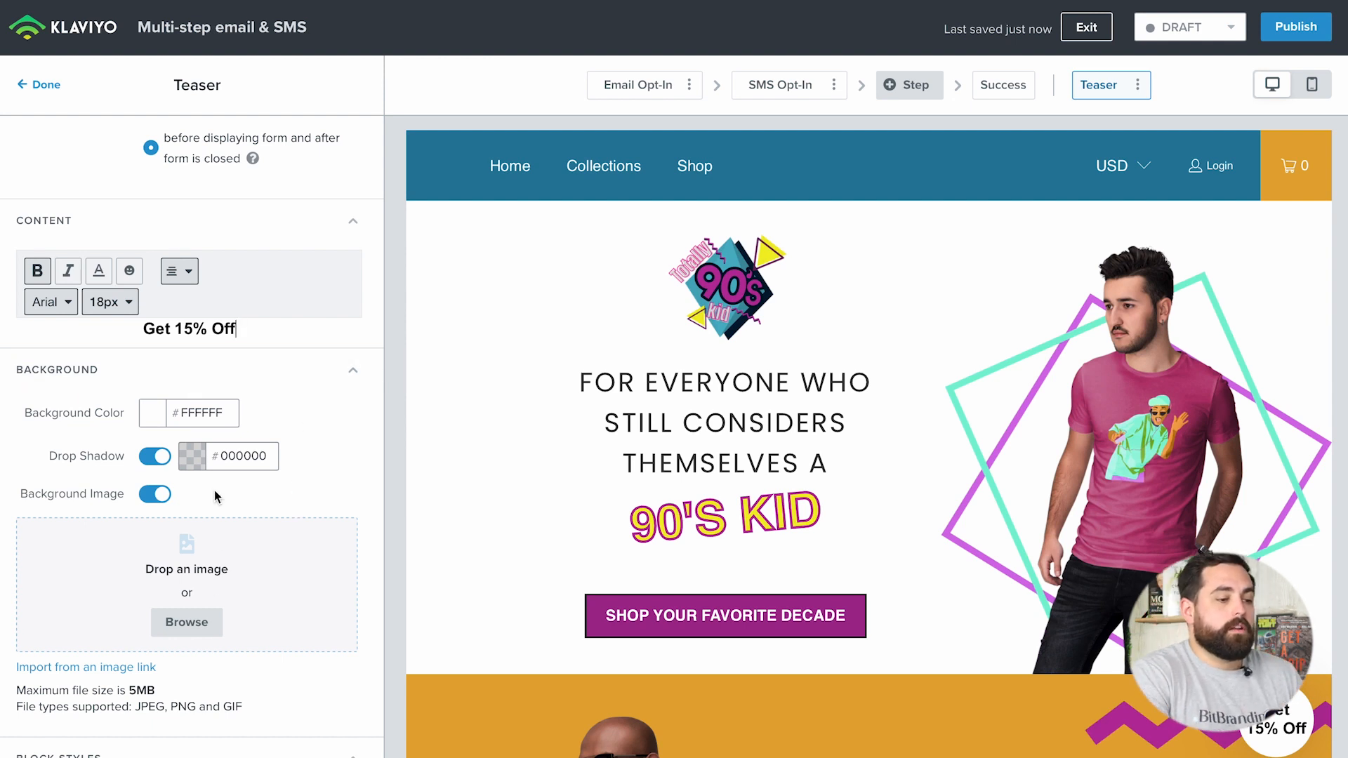
pyautogui.scroll(2, 157, 440)
pyautogui.scroll(-3, 210, 596)
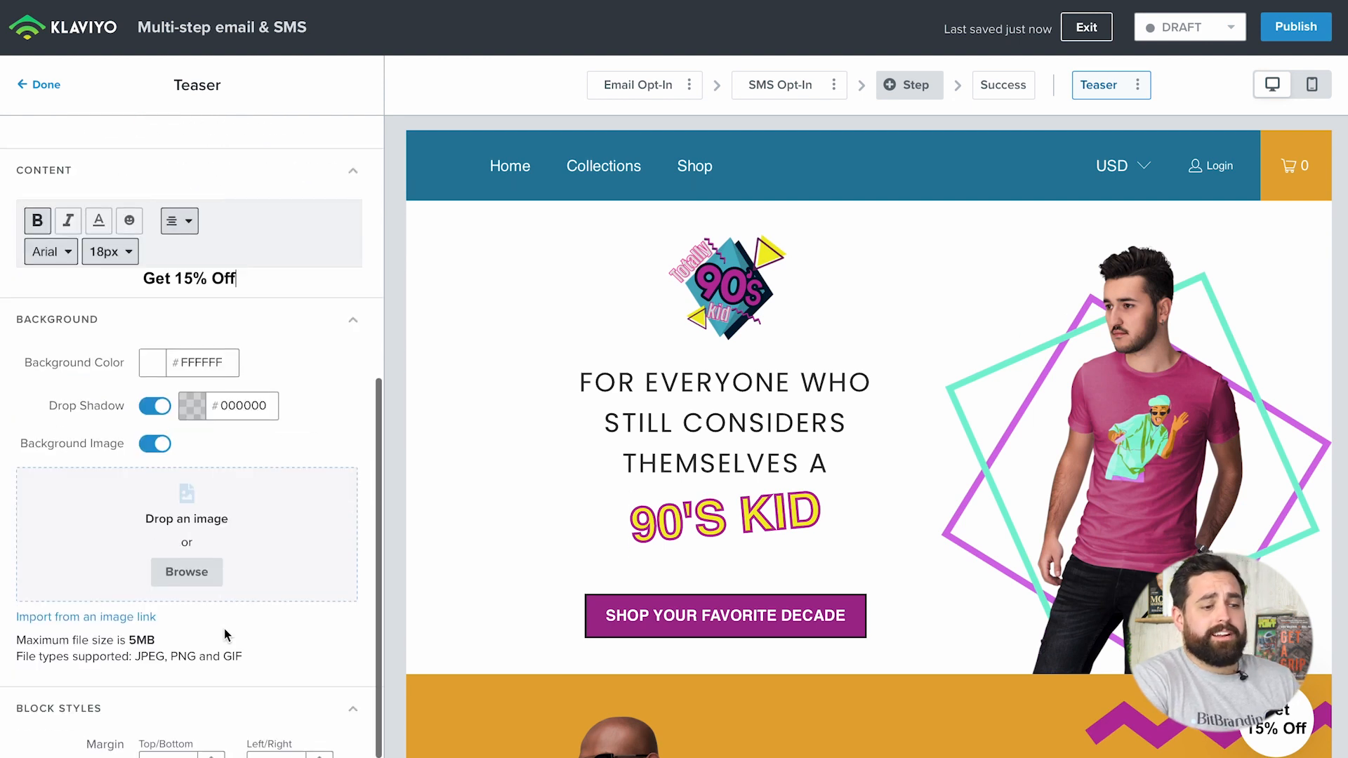
pyautogui.scroll(6, 289, 377)
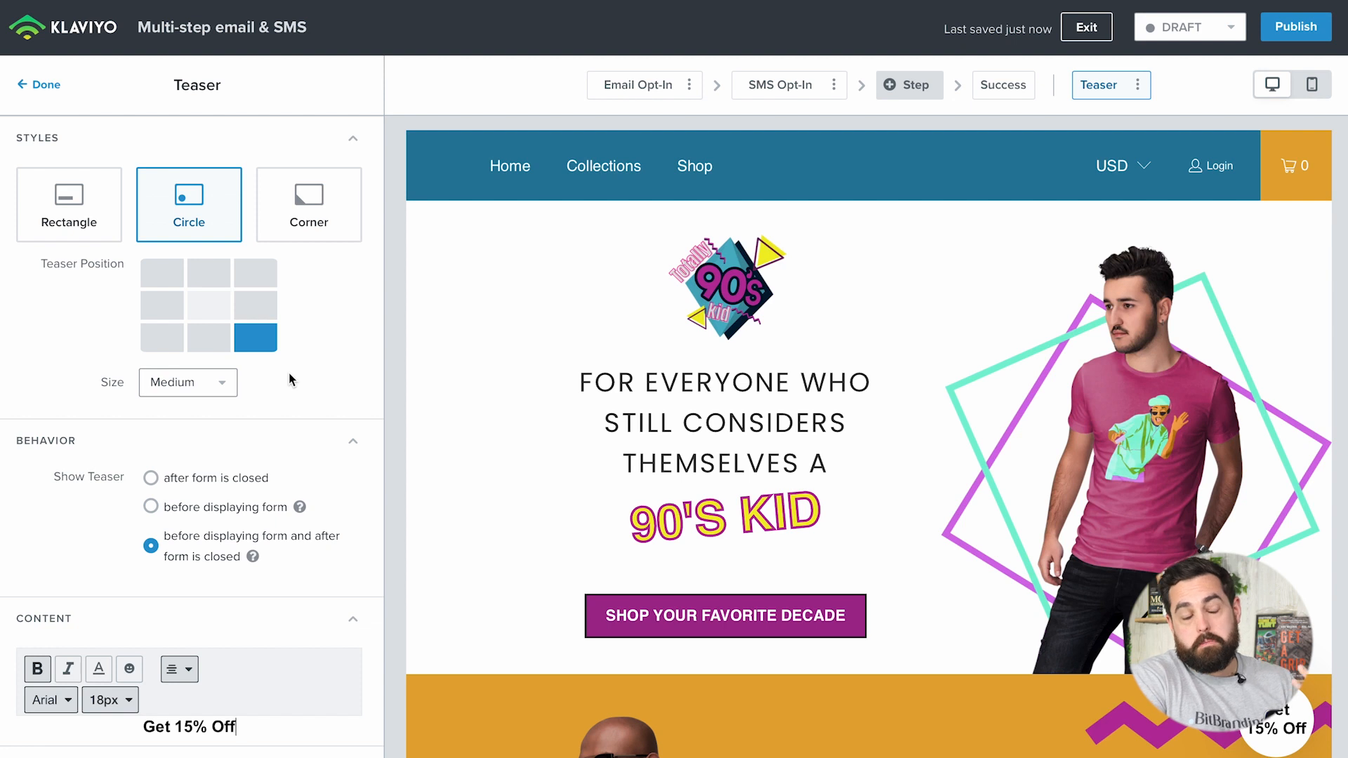
pyautogui.click(26, 86)
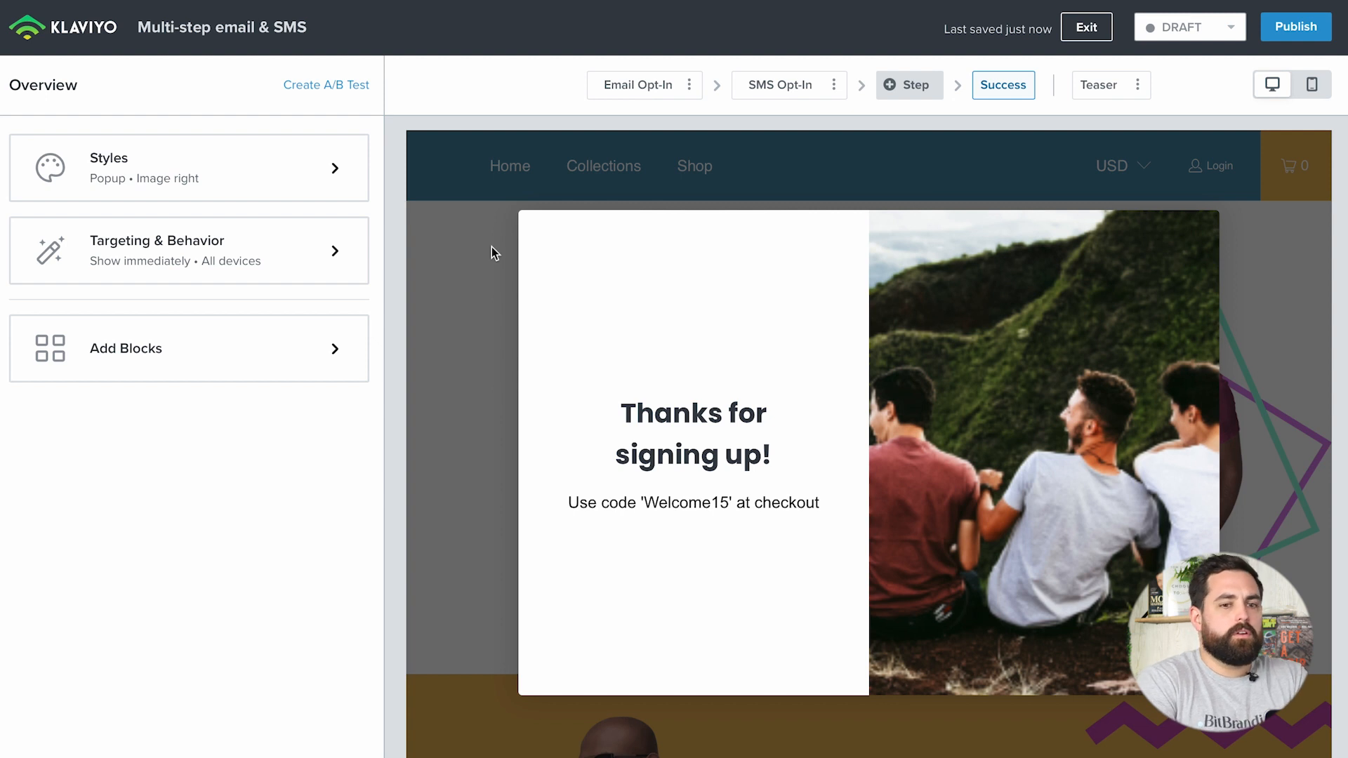
# In the form's targeting and behavior settings, show it on Desktop Only and turn off closing by clicking outside on desktop.
pyautogui.click(141, 257)
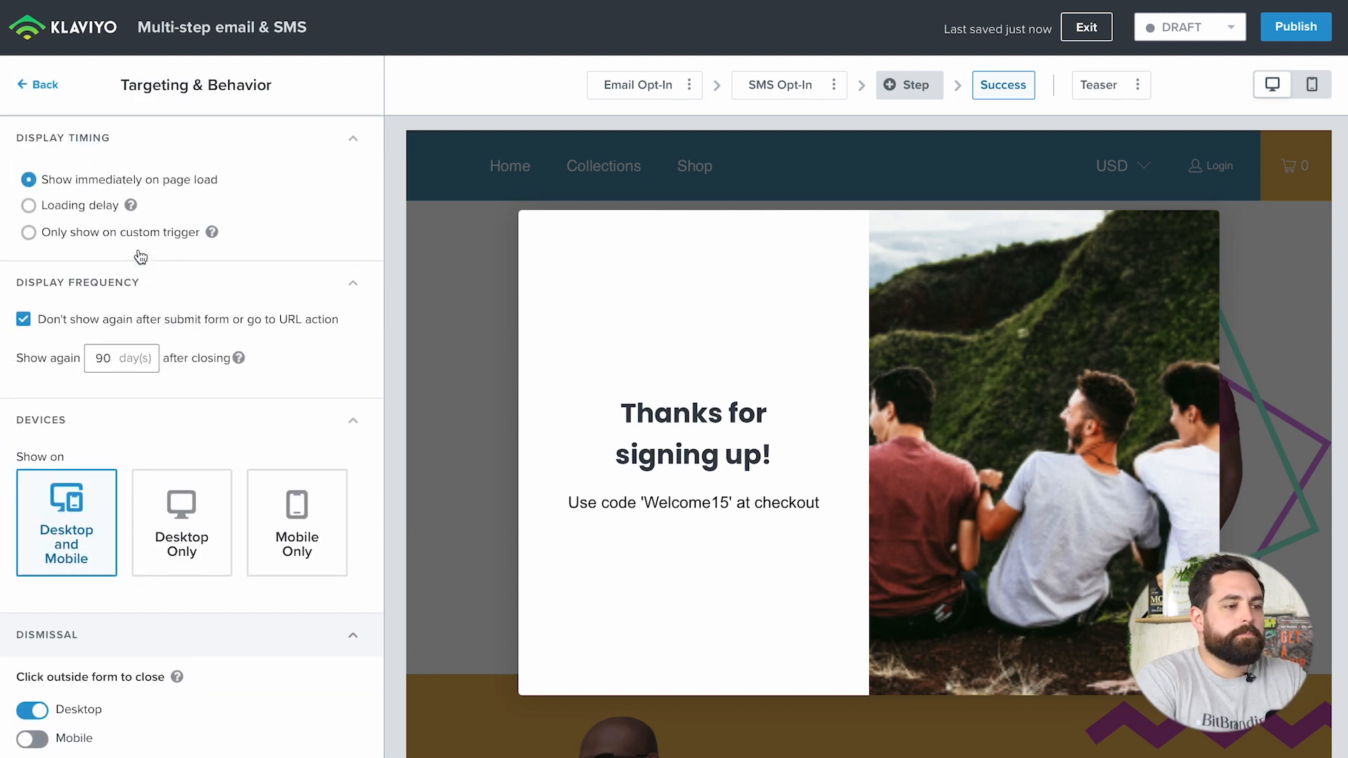
pyautogui.moveTo(223, 250)
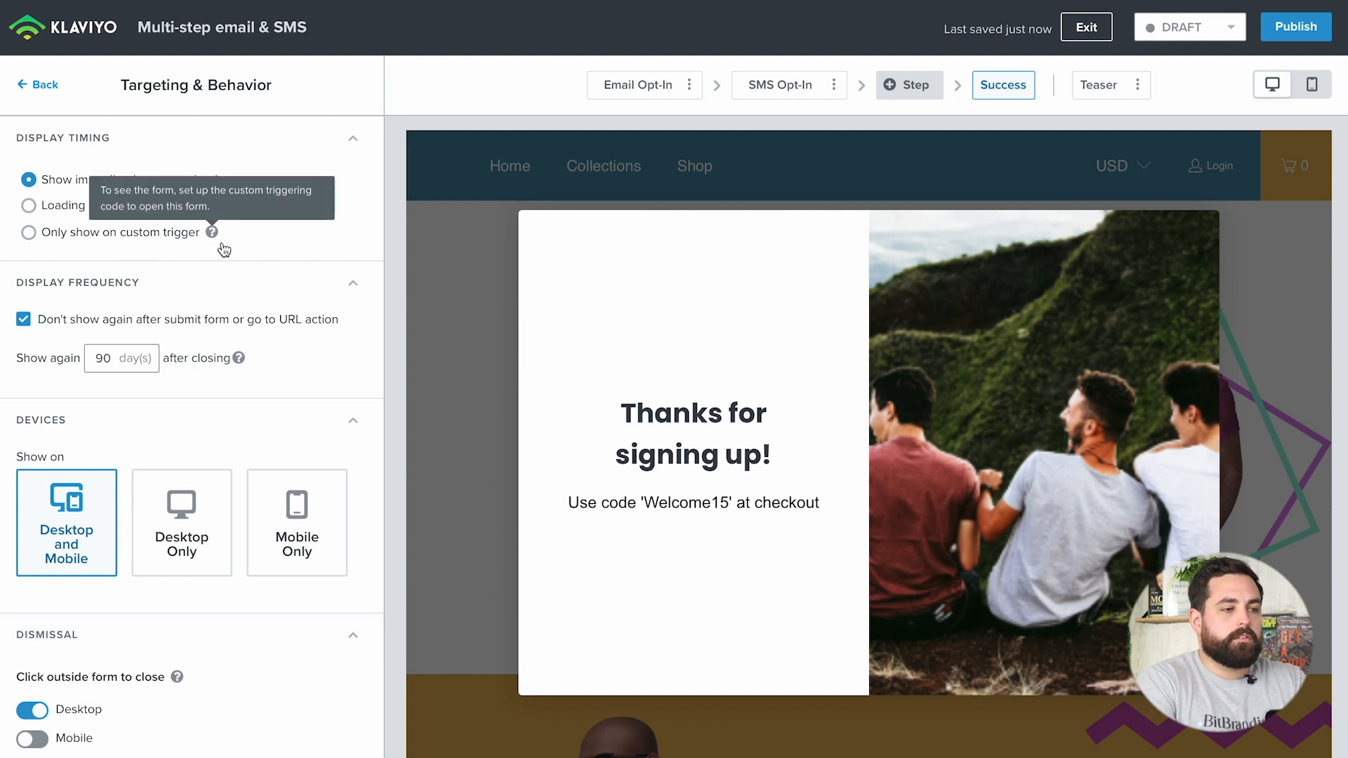
pyautogui.click(204, 506)
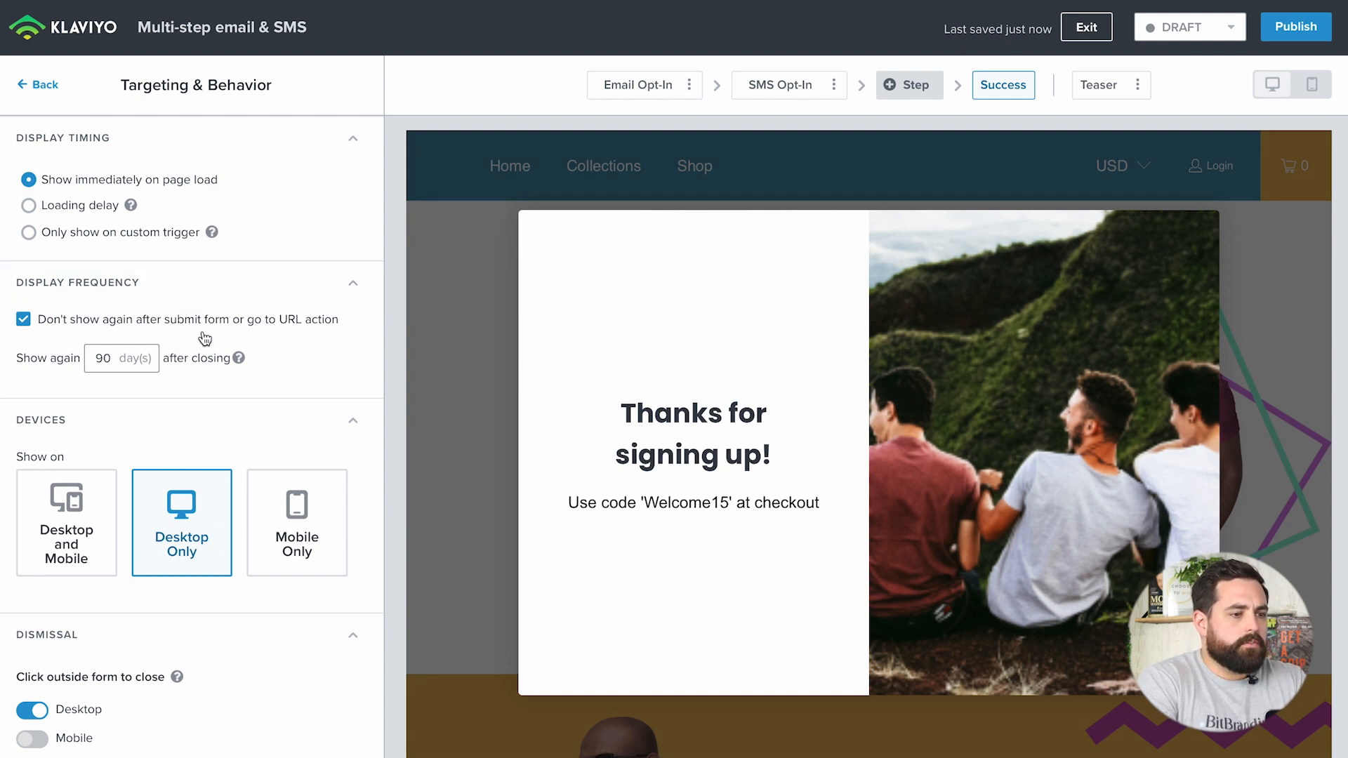
pyautogui.scroll(-3, 239, 357)
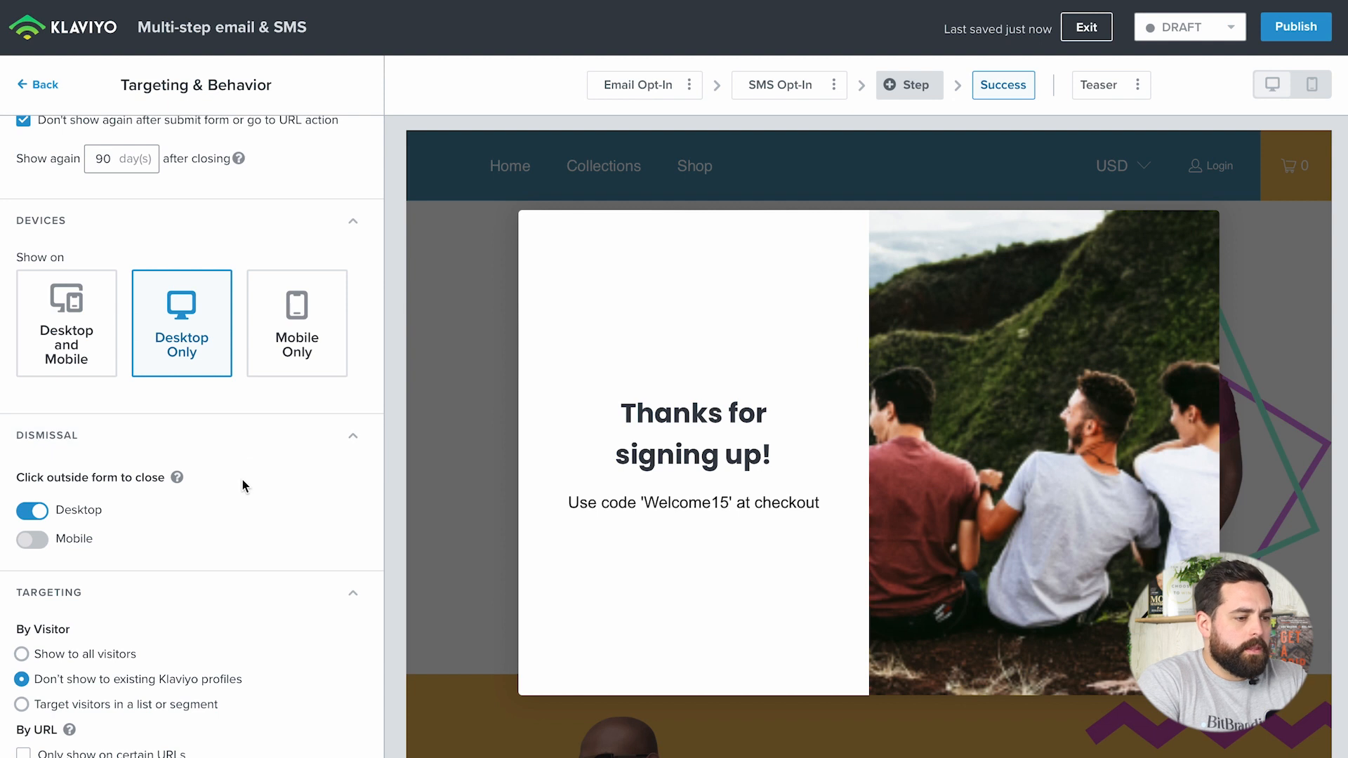
pyautogui.scroll(-1, 217, 504)
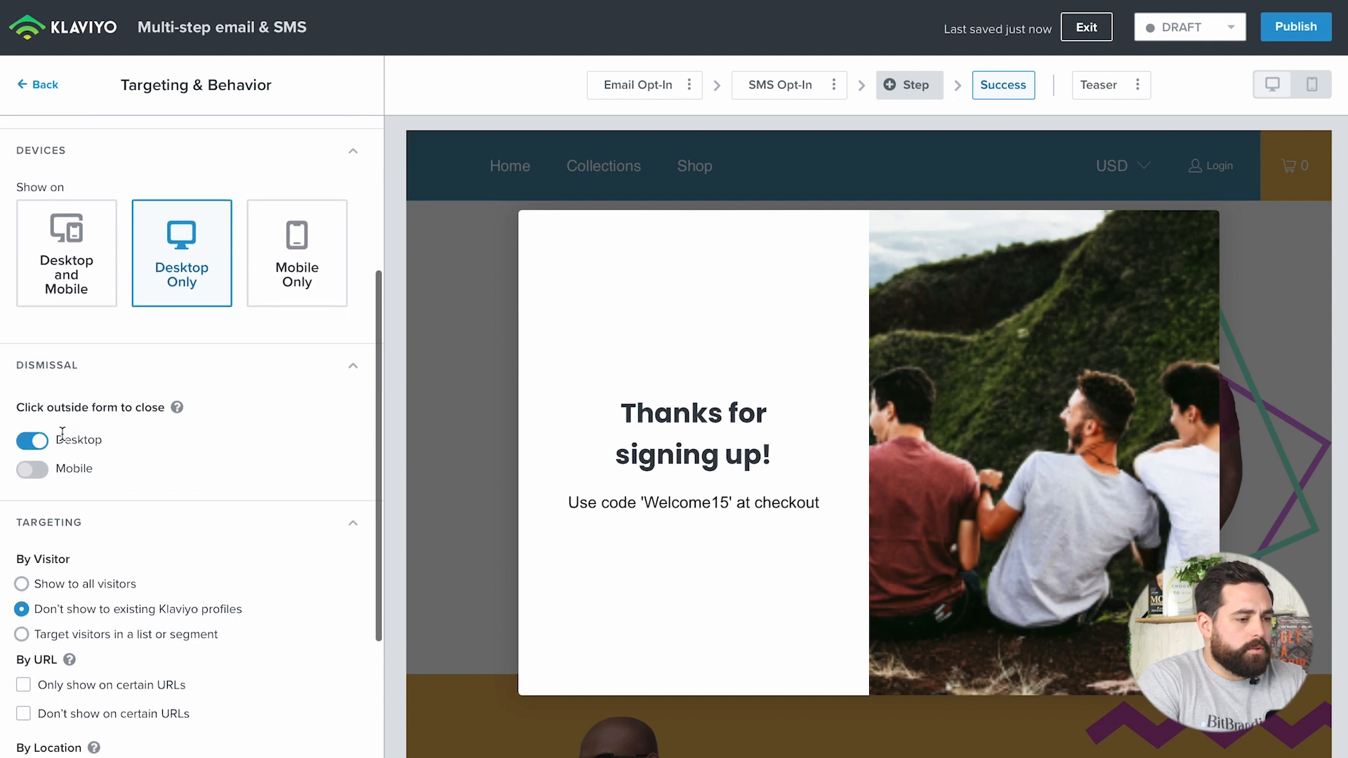
pyautogui.click(41, 444)
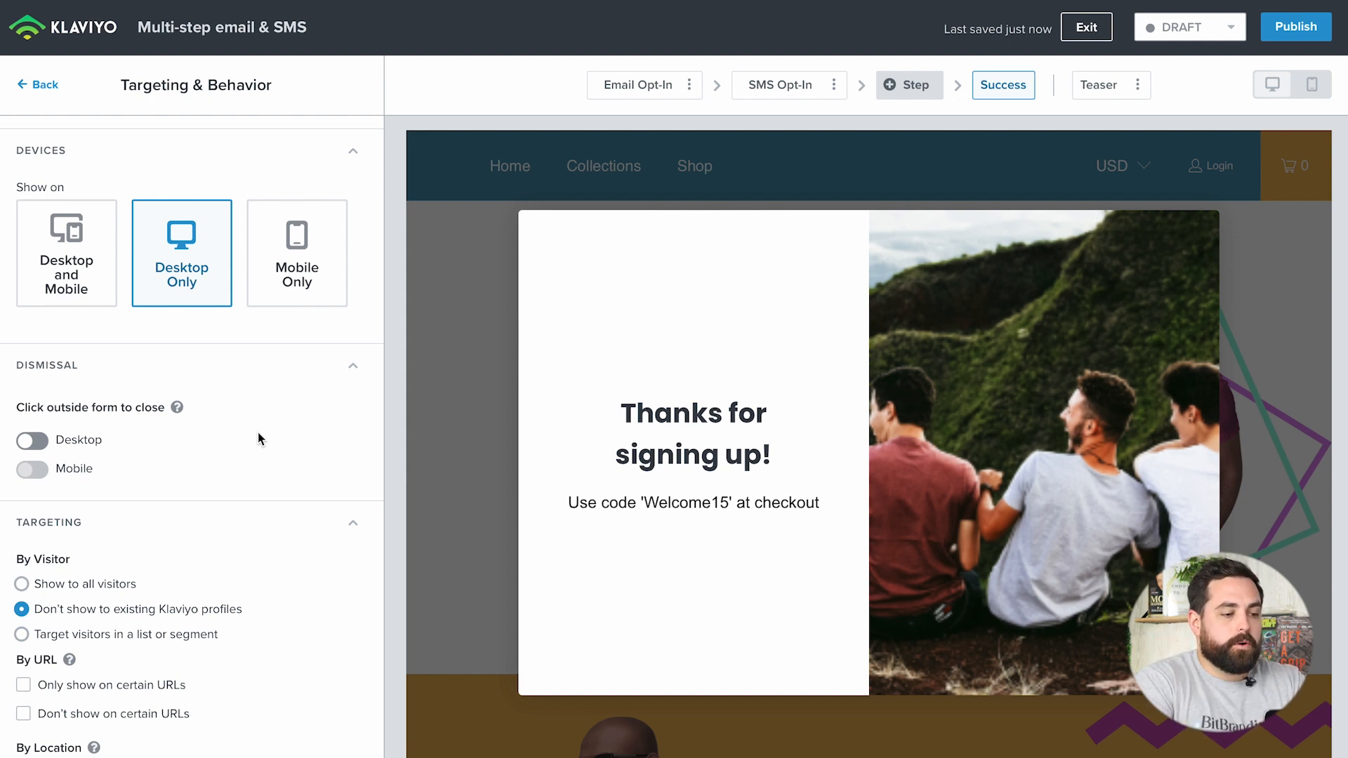
# Set the display timing to Loading delay, showing the form when the visitor is exiting the page, and return to the overview.
pyautogui.scroll(-2, 258, 439)
pyautogui.scroll(5, 258, 439)
pyautogui.scroll(1, 260, 439)
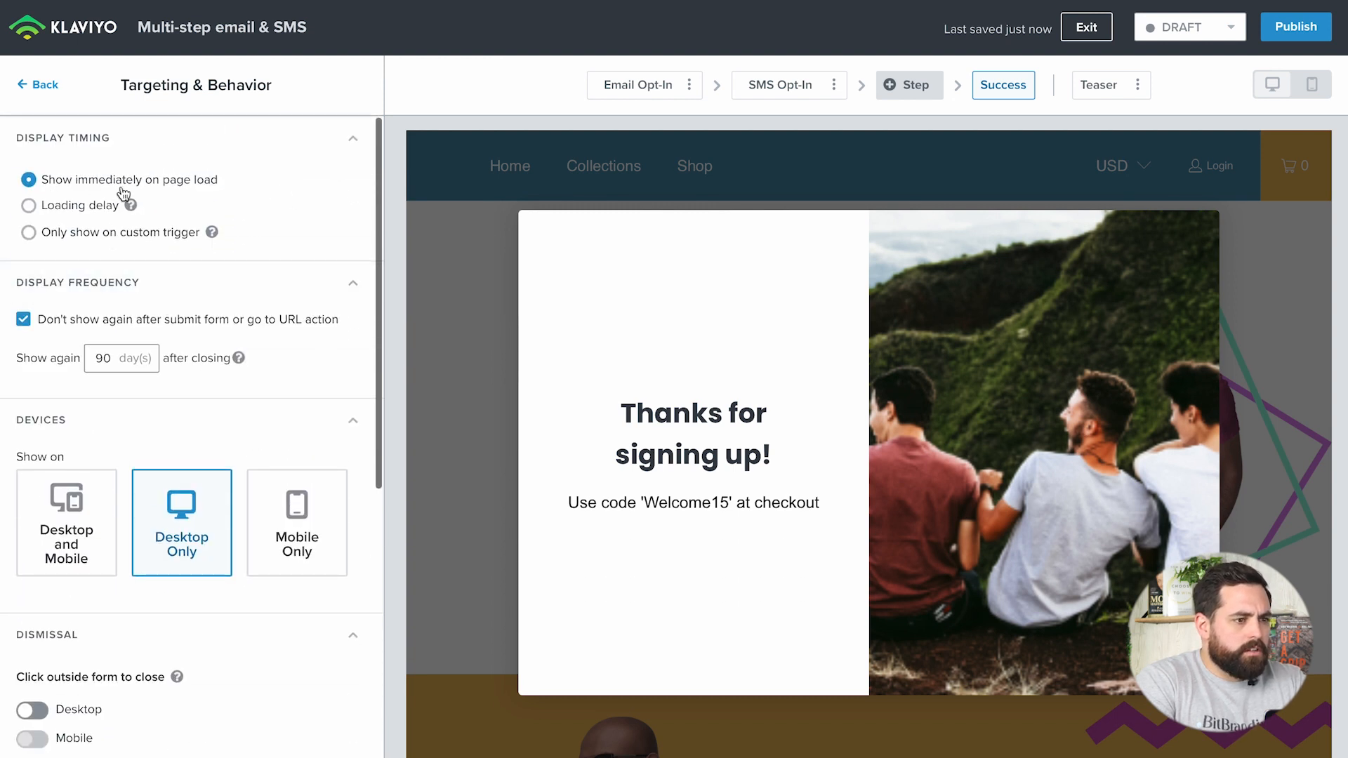
pyautogui.click(51, 214)
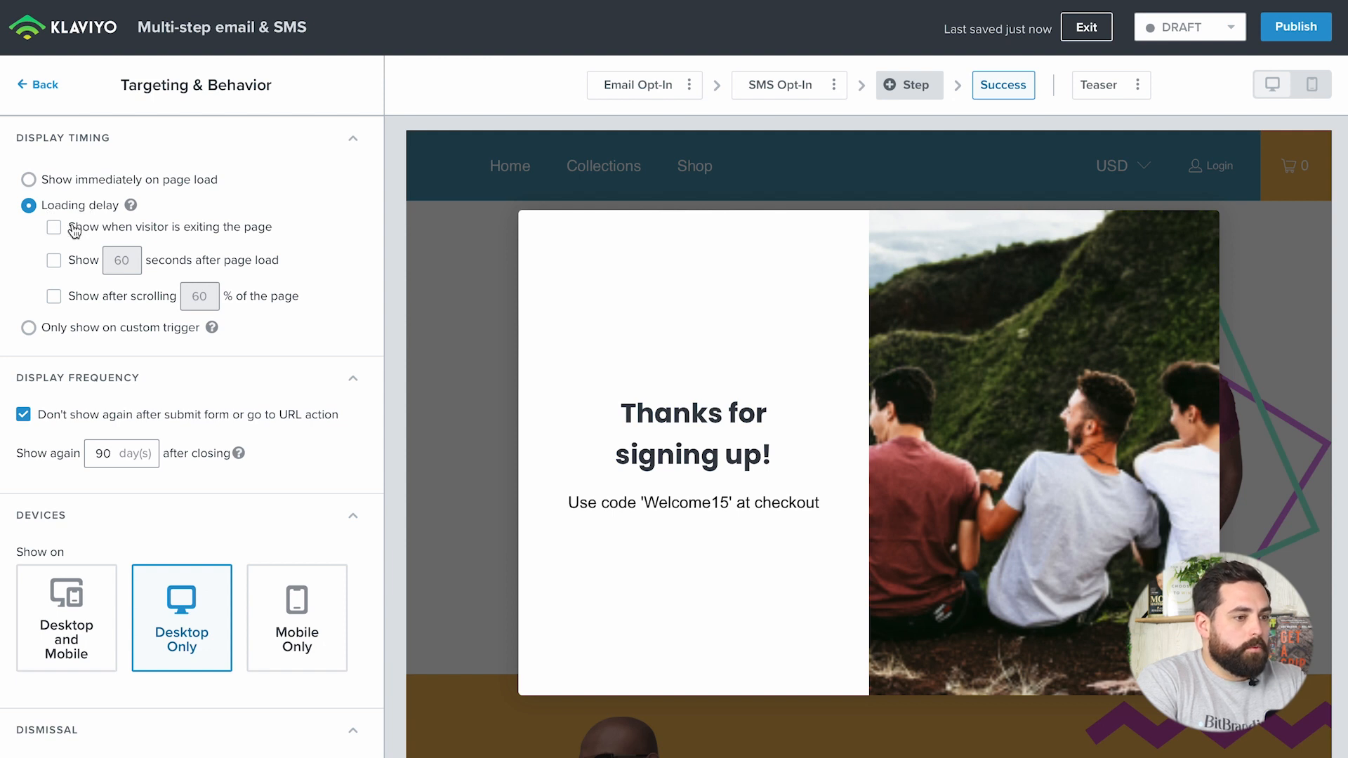
pyautogui.click(54, 229)
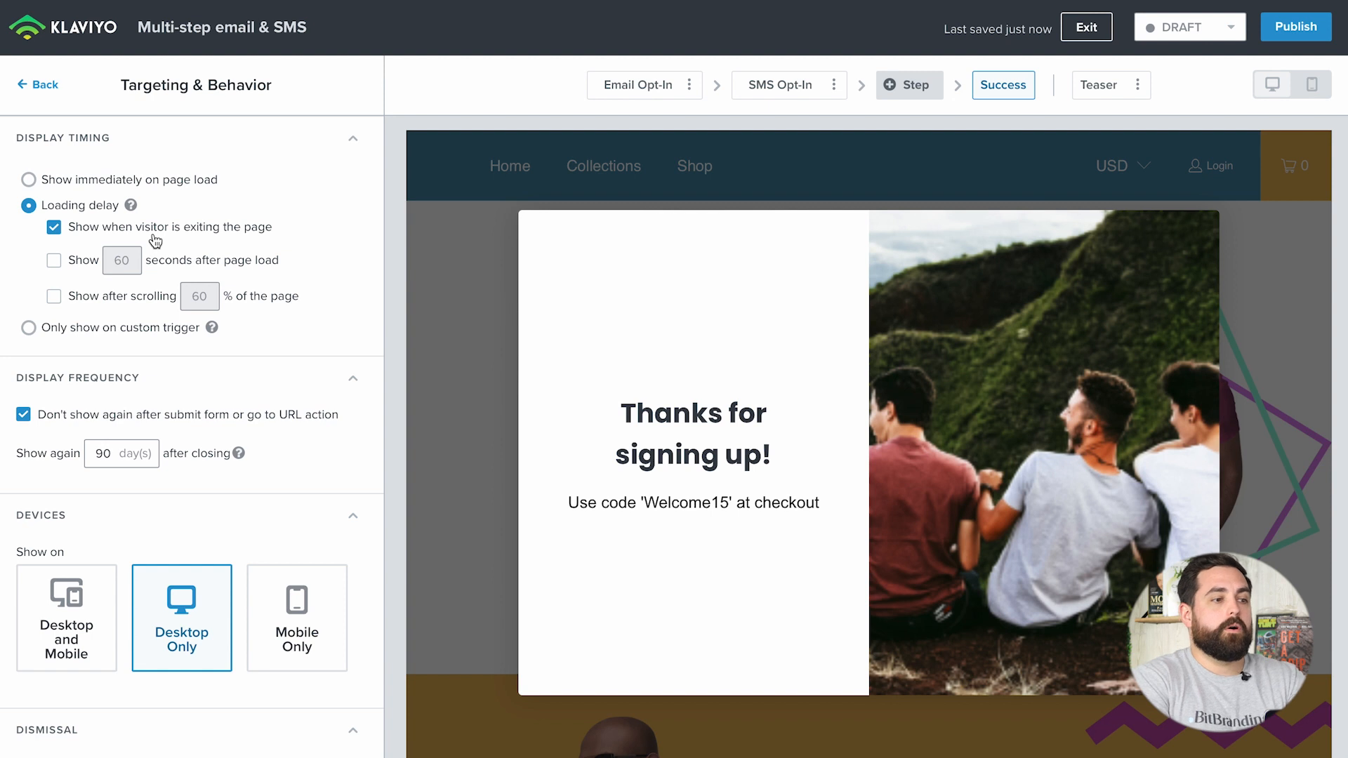
pyautogui.scroll(-10, 242, 330)
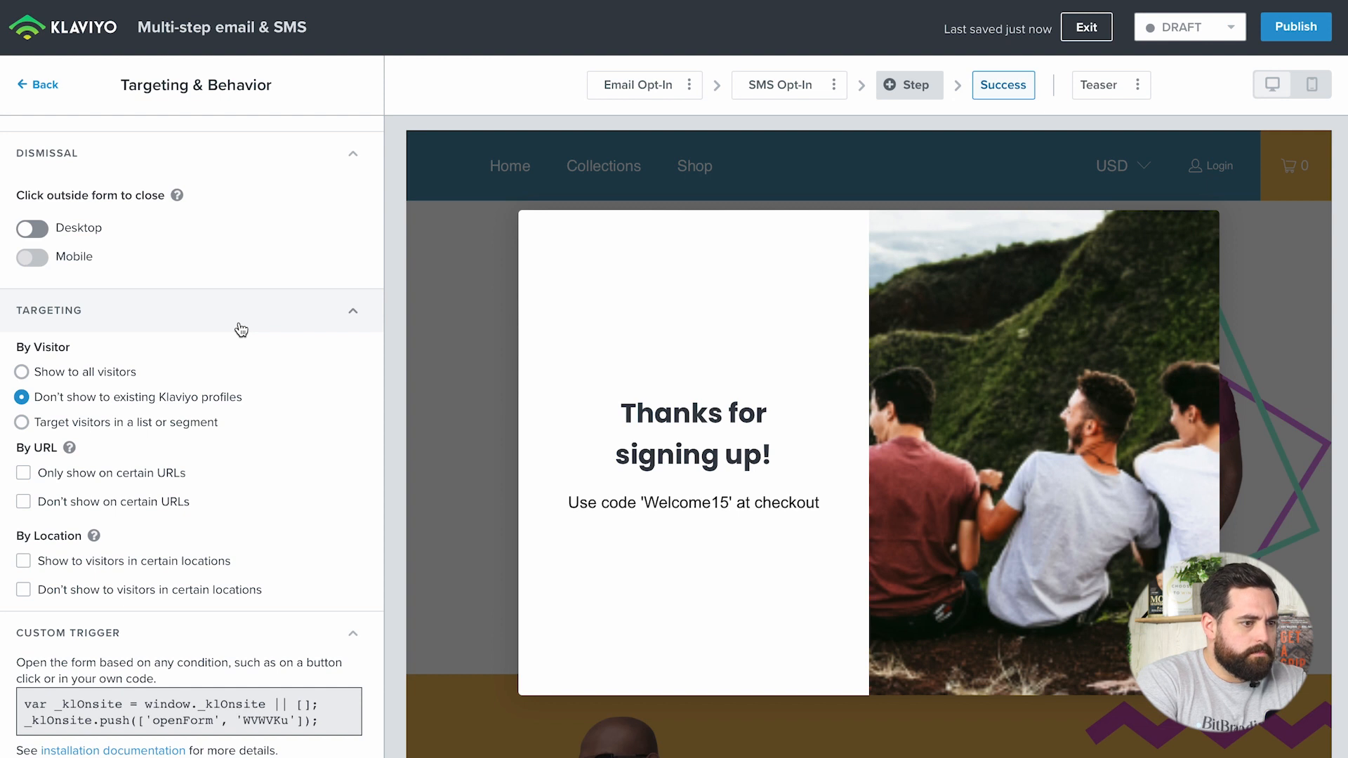
pyautogui.scroll(8, 242, 330)
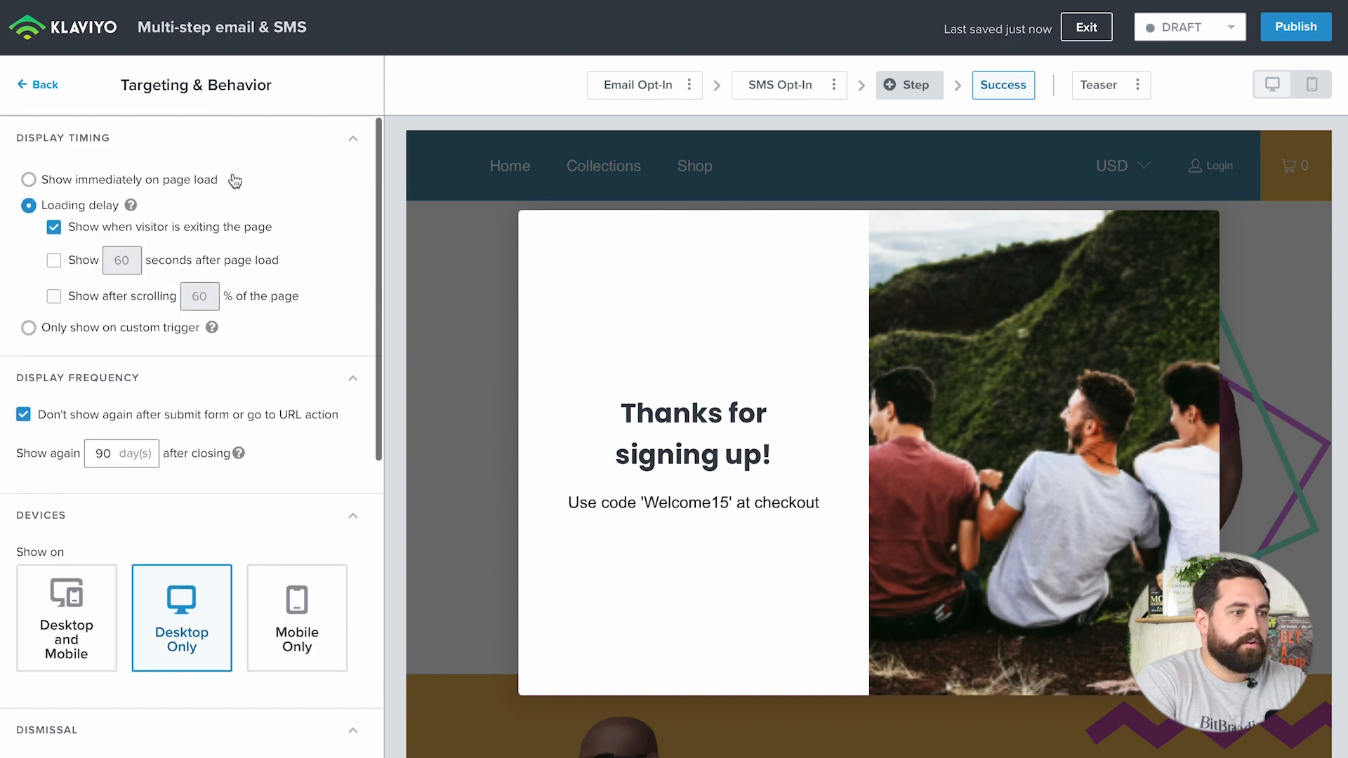
pyautogui.click(40, 84)
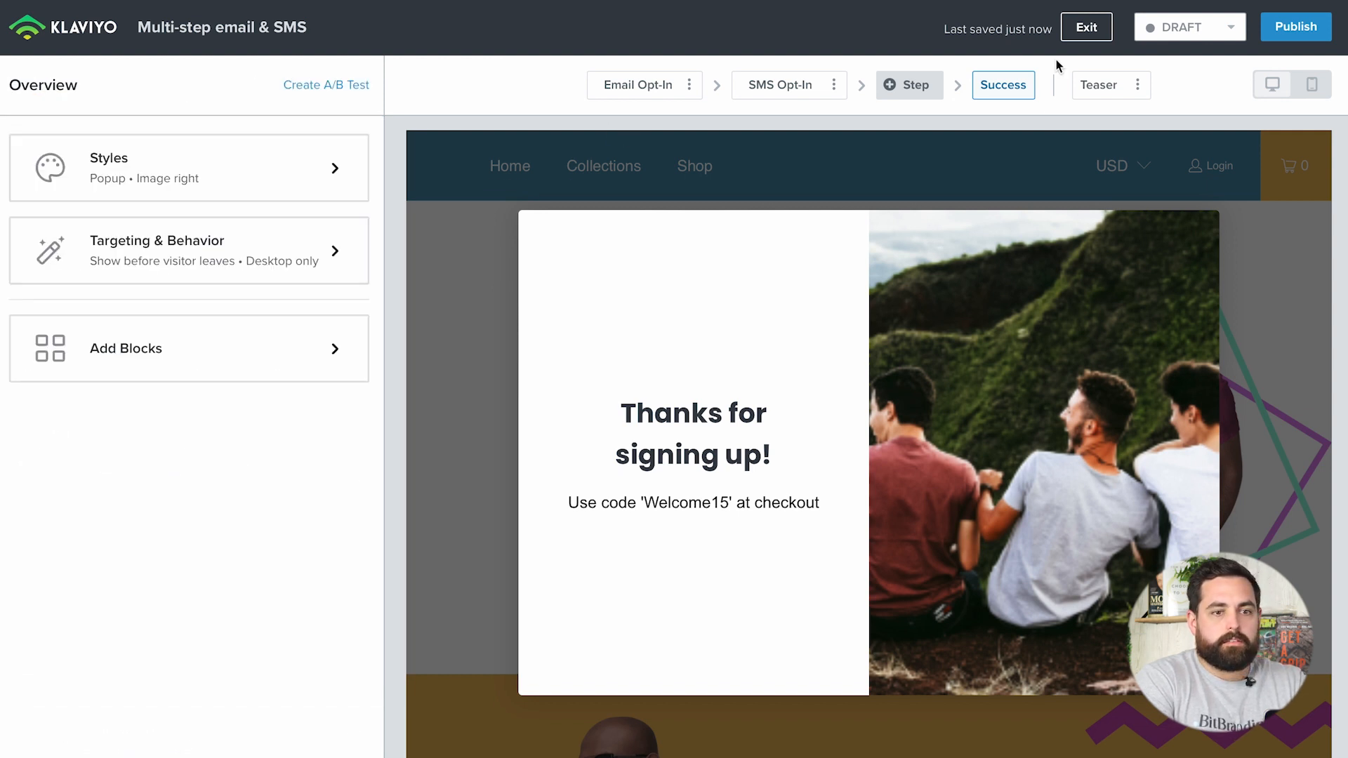
# Publish the signup form to the website and confirm the publication.
pyautogui.click(1290, 38)
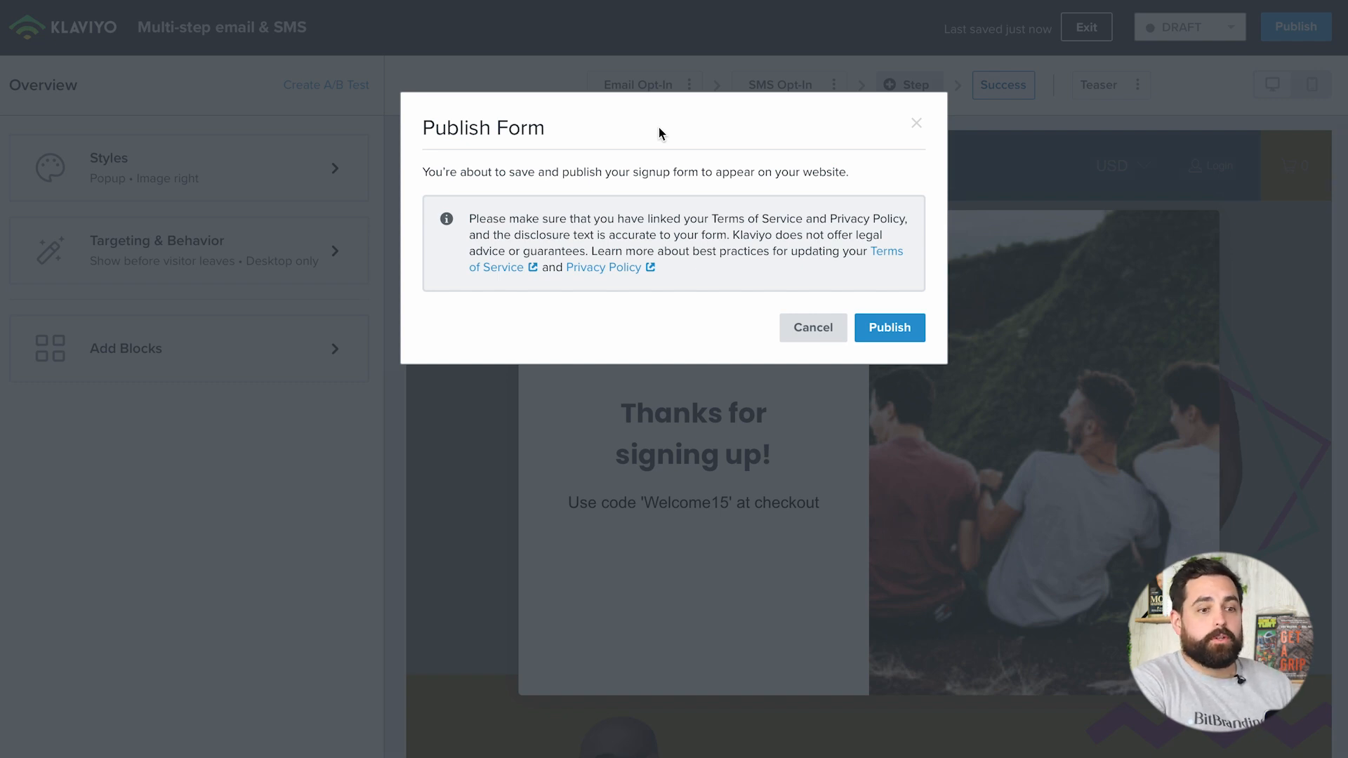
pyautogui.click(881, 326)
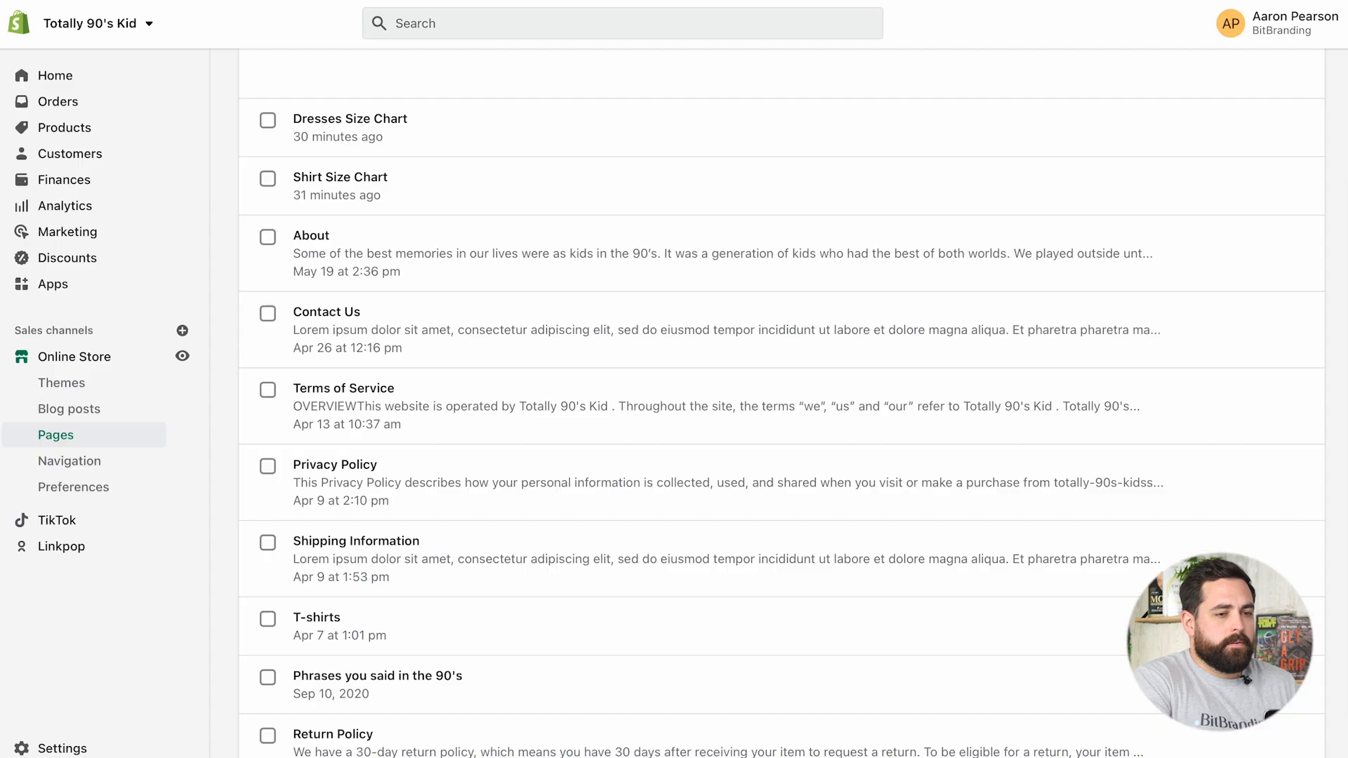
# Open the live online store from the Shopify admin, dismiss the admin bar and check the homepage for the Get 10% Off teaser.
pyautogui.scroll(3, 407, 67)
pyautogui.click(182, 356)
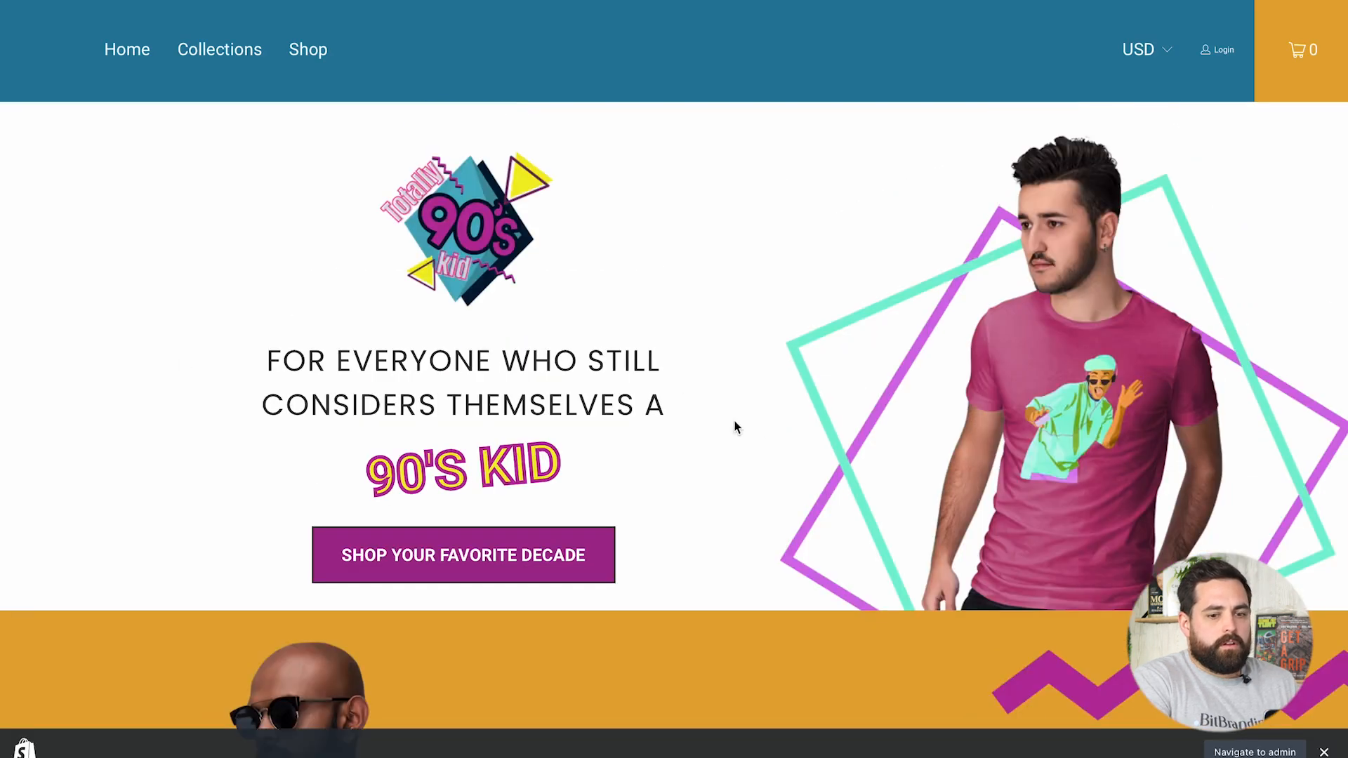
pyautogui.scroll(-10, 930, 571)
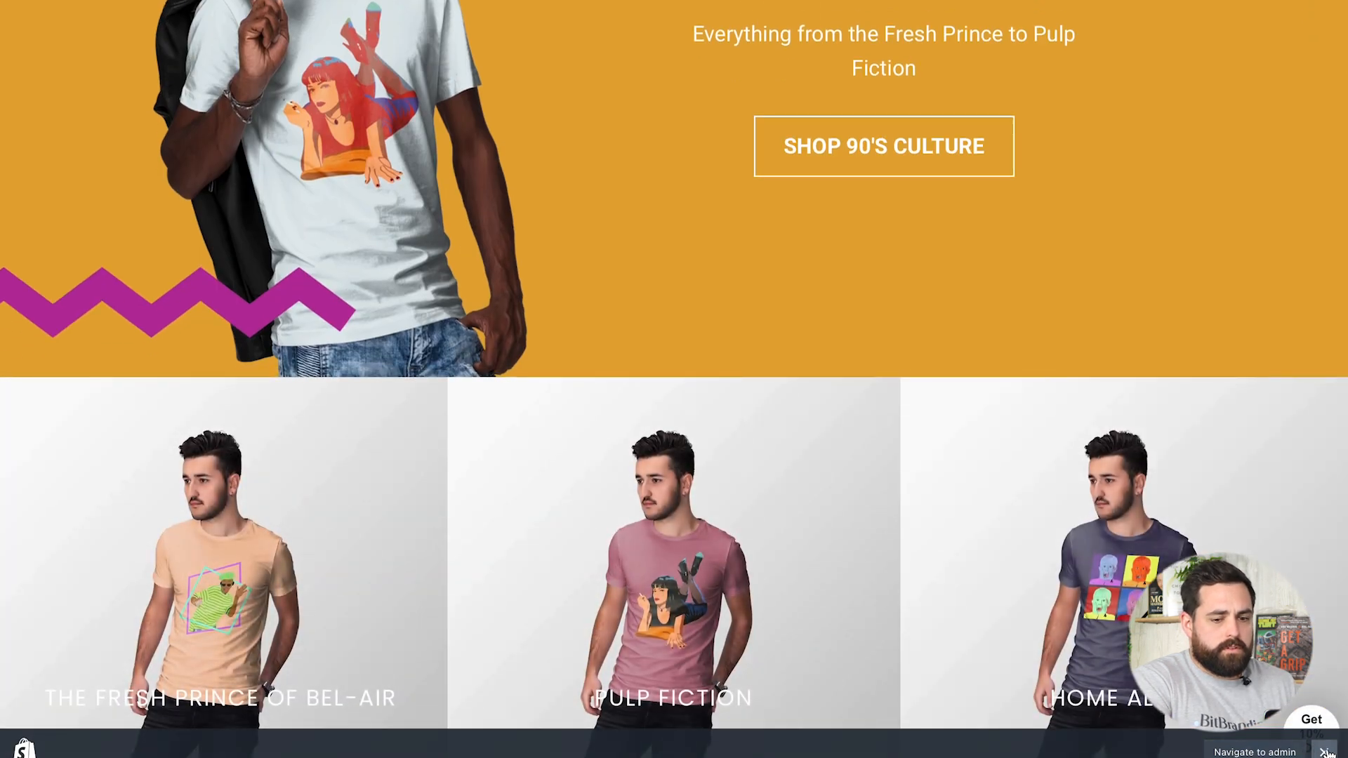
pyautogui.click(1325, 753)
pyautogui.scroll(5, 966, 440)
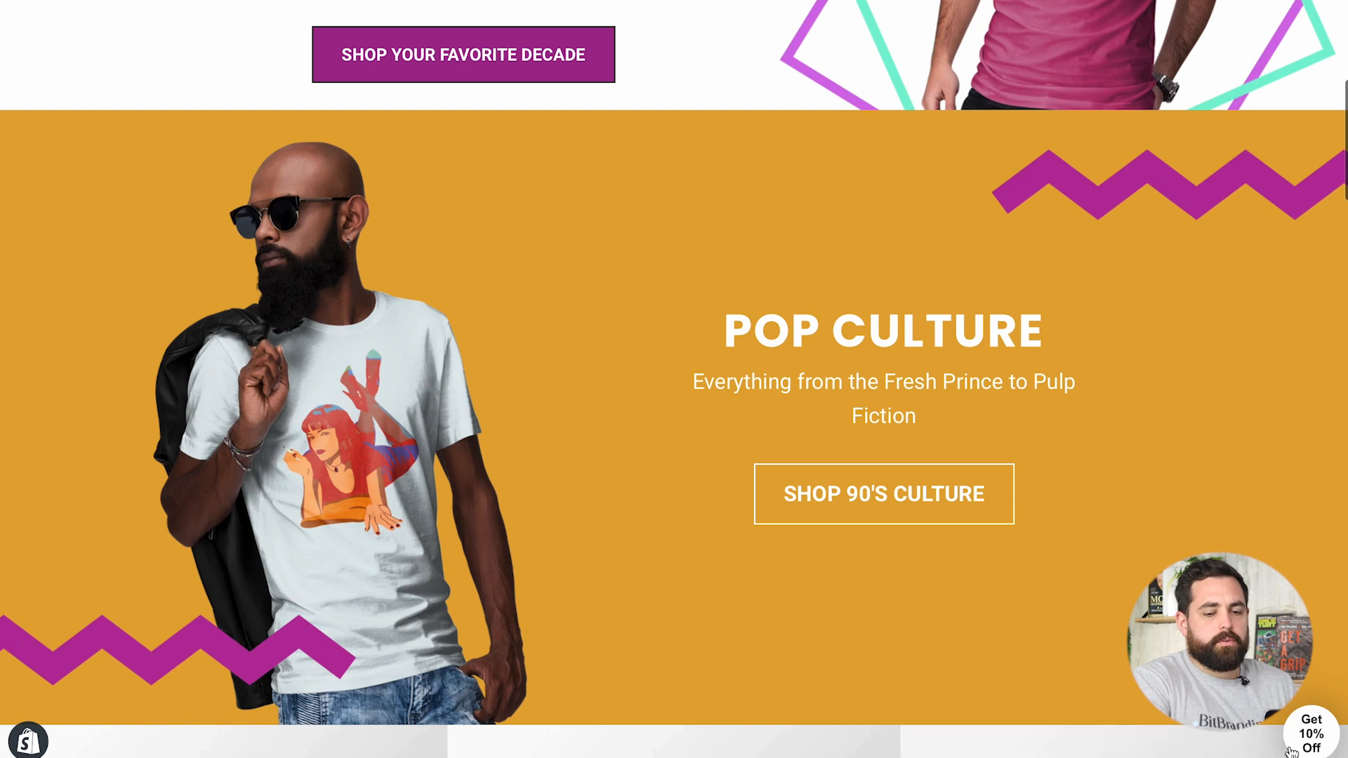
pyautogui.scroll(3, 1037, 588)
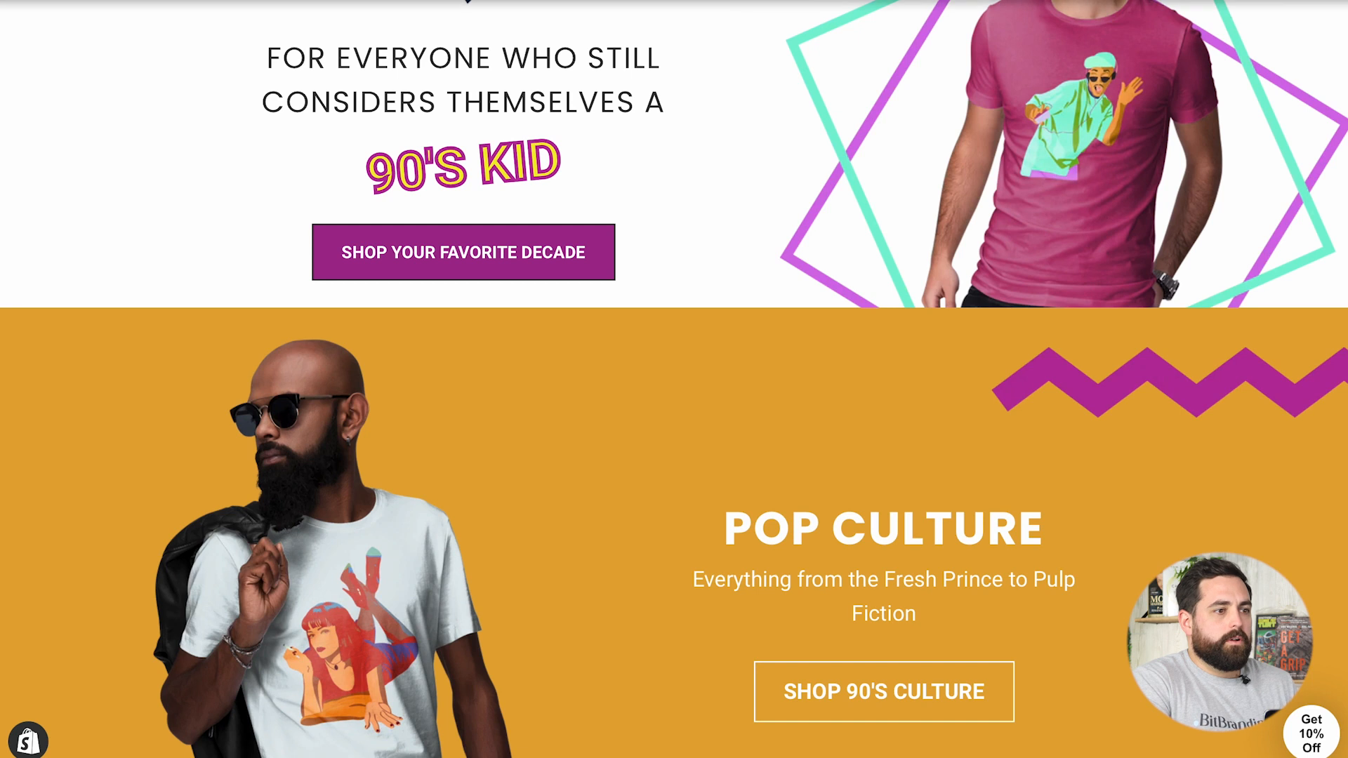
# Reload the store homepage, browse it and trigger the exit-intent signup popup, declining its offer.
pyautogui.press('super+l')
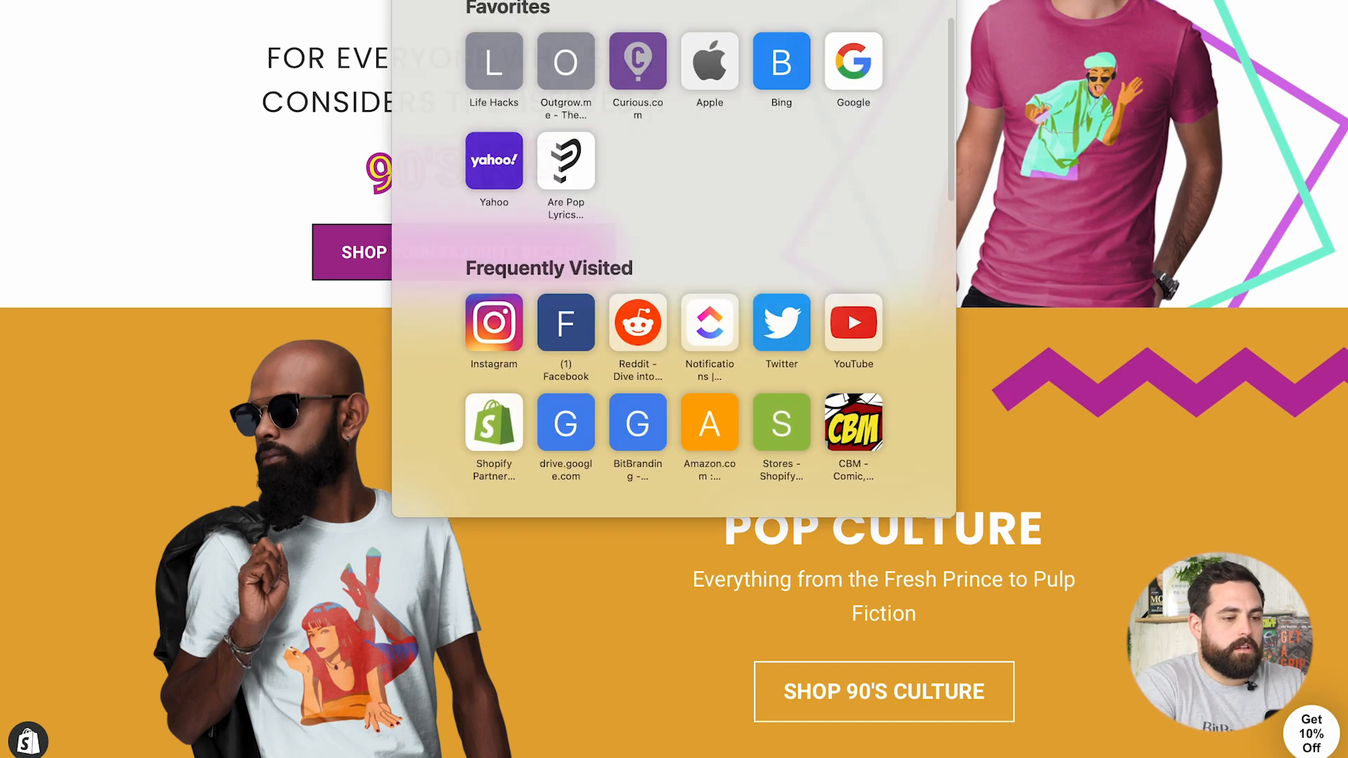
pyautogui.press('Escape')
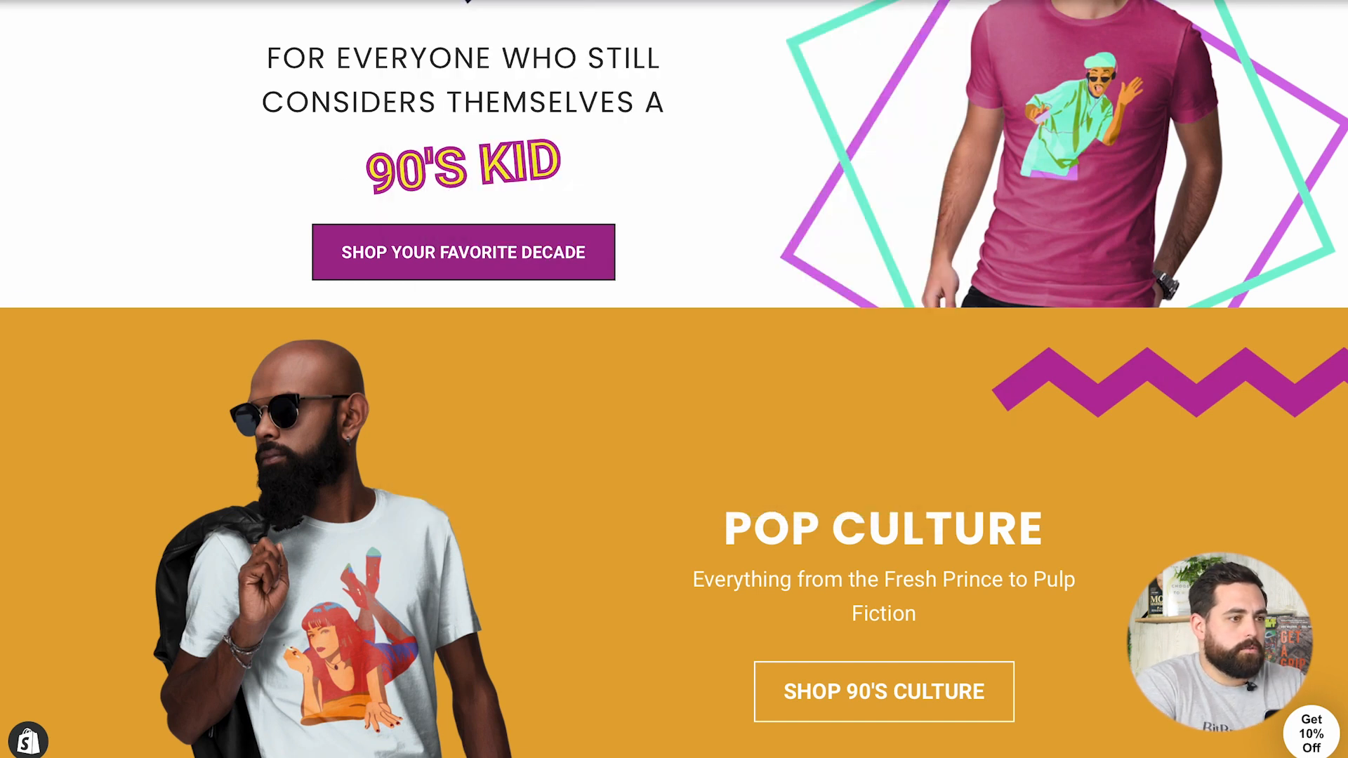
pyautogui.click(98, 1)
pyautogui.click(144, 0)
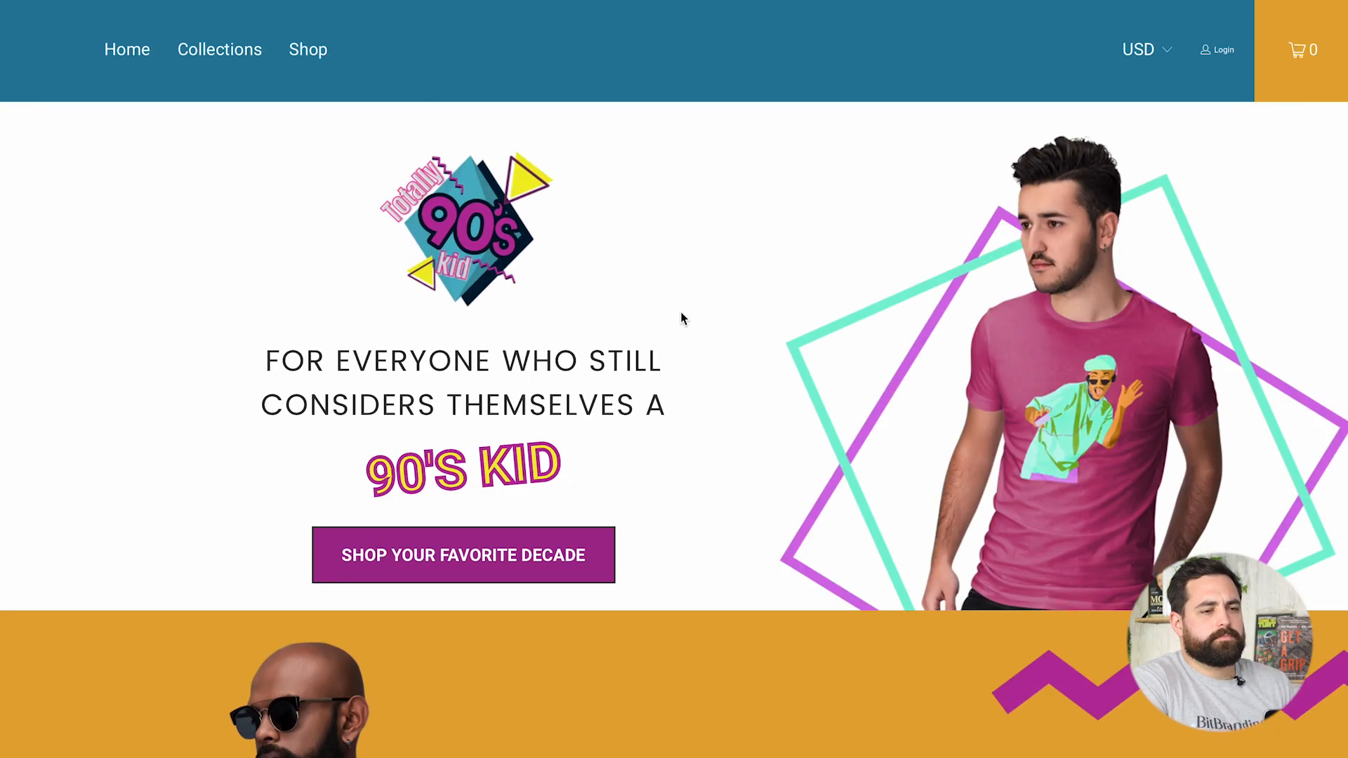
pyautogui.scroll(-14, 682, 318)
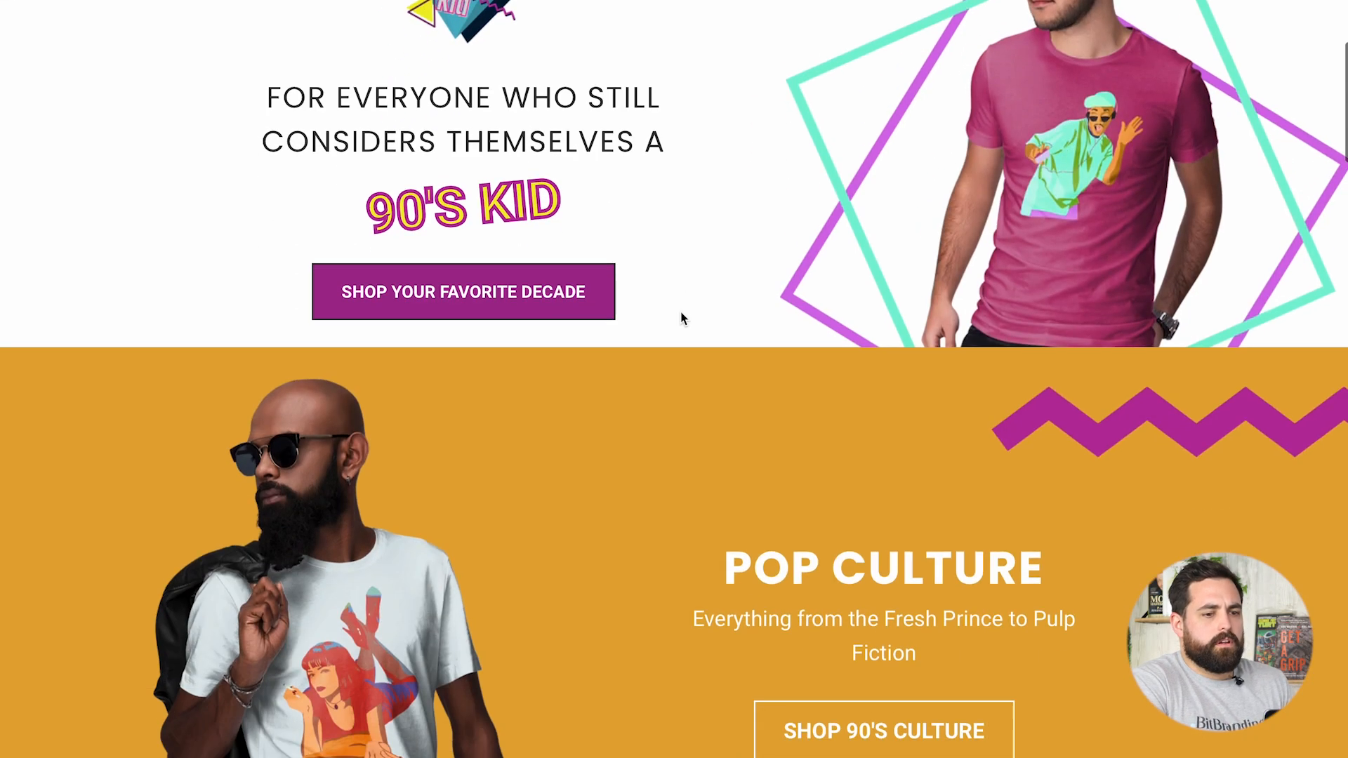
pyautogui.scroll(-2, 681, 312)
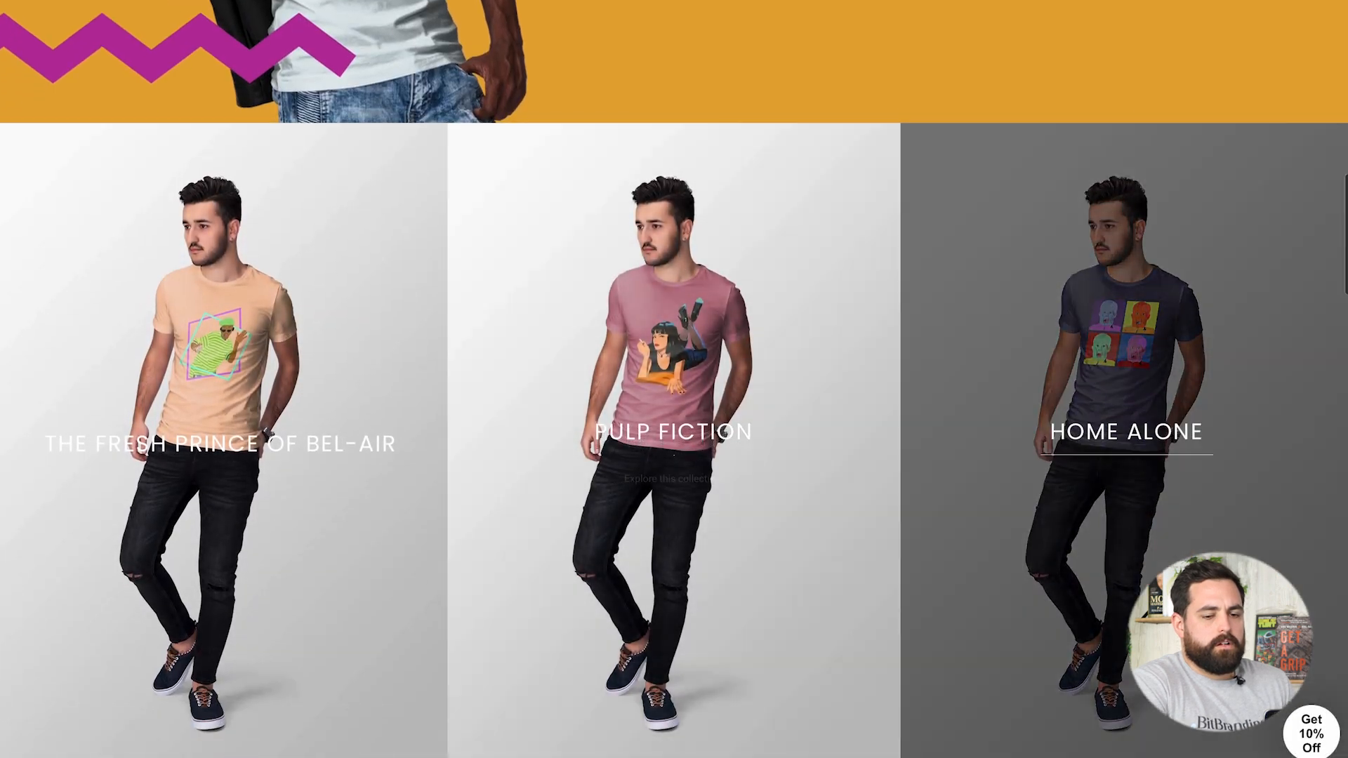
pyautogui.scroll(2, 1021, 539)
pyautogui.scroll(10, 1020, 539)
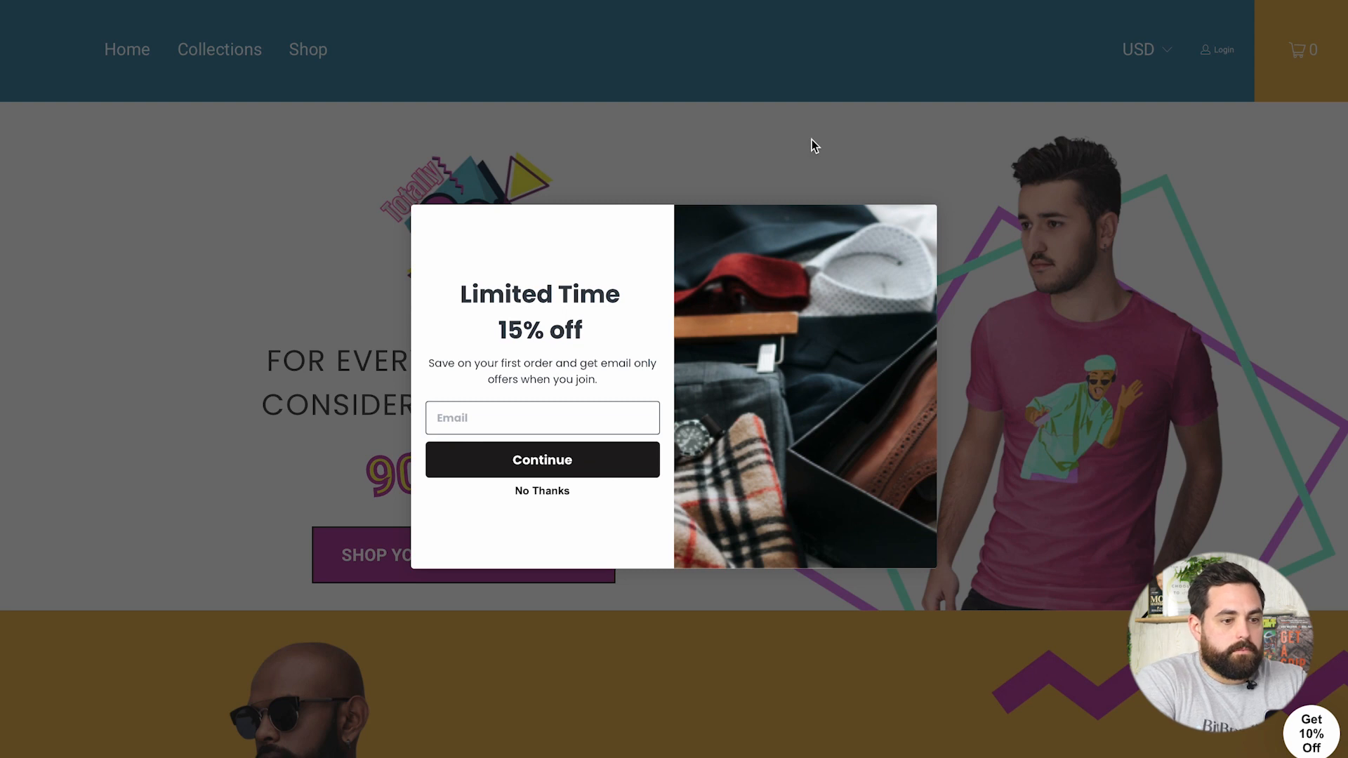
pyautogui.click(543, 492)
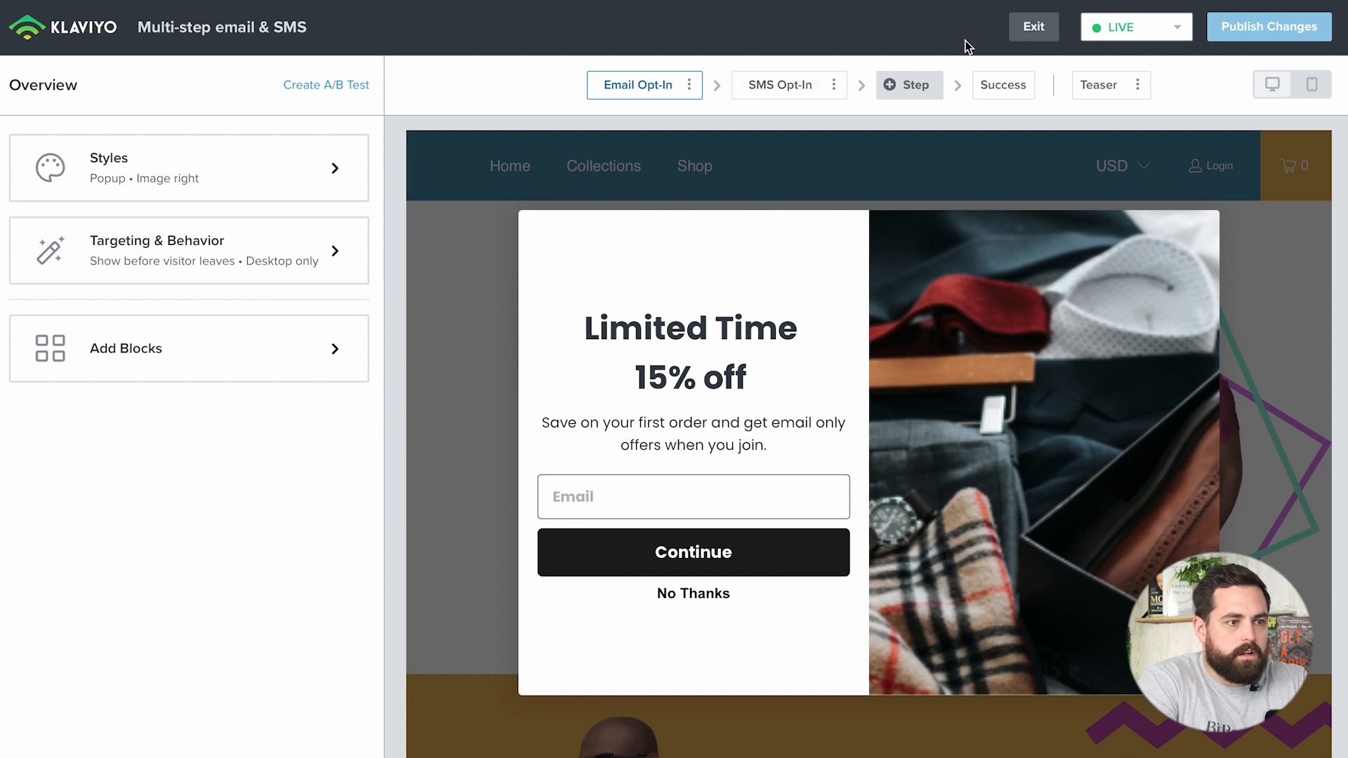
# Switch to Klaviyo, exit the form editor and delete the lower of the two Multi-step email & SMS forms in the signup forms list.
pyautogui.click(1033, 32)
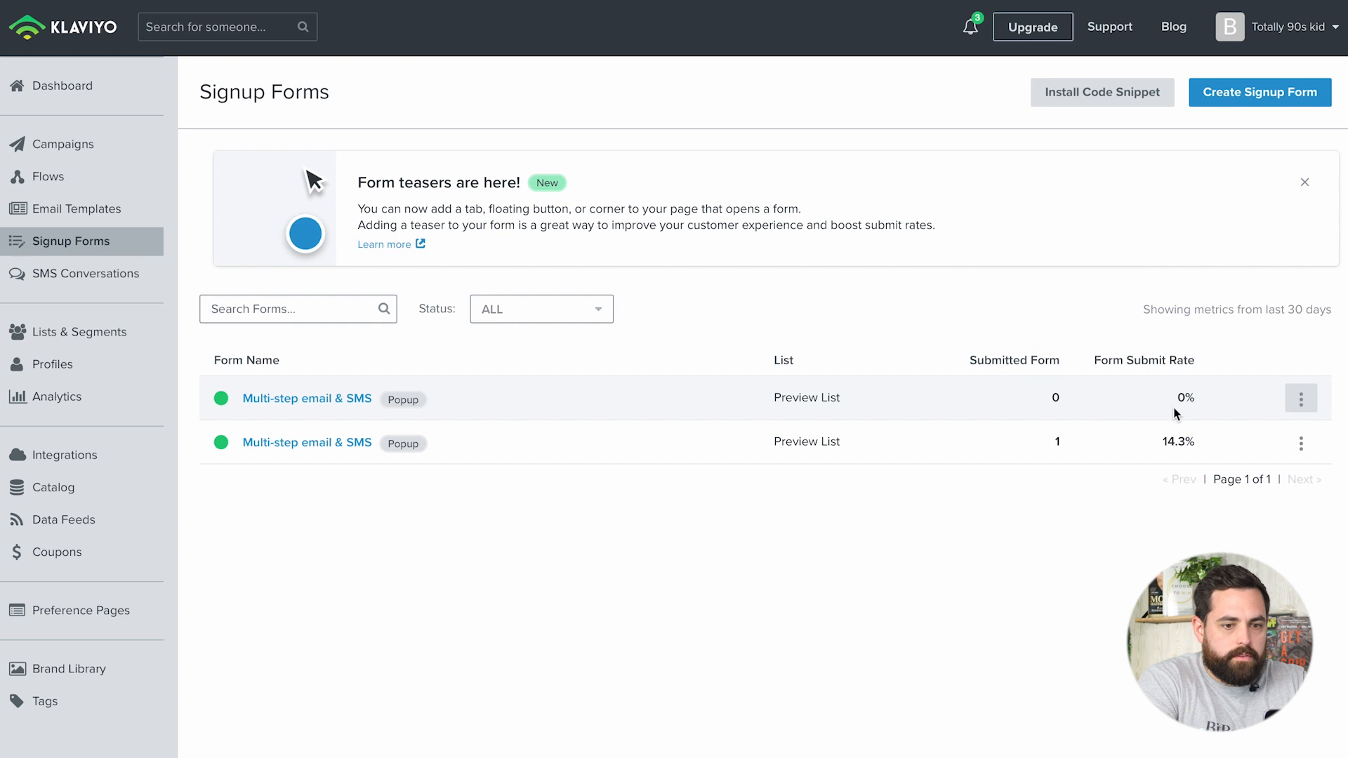
pyautogui.click(1301, 443)
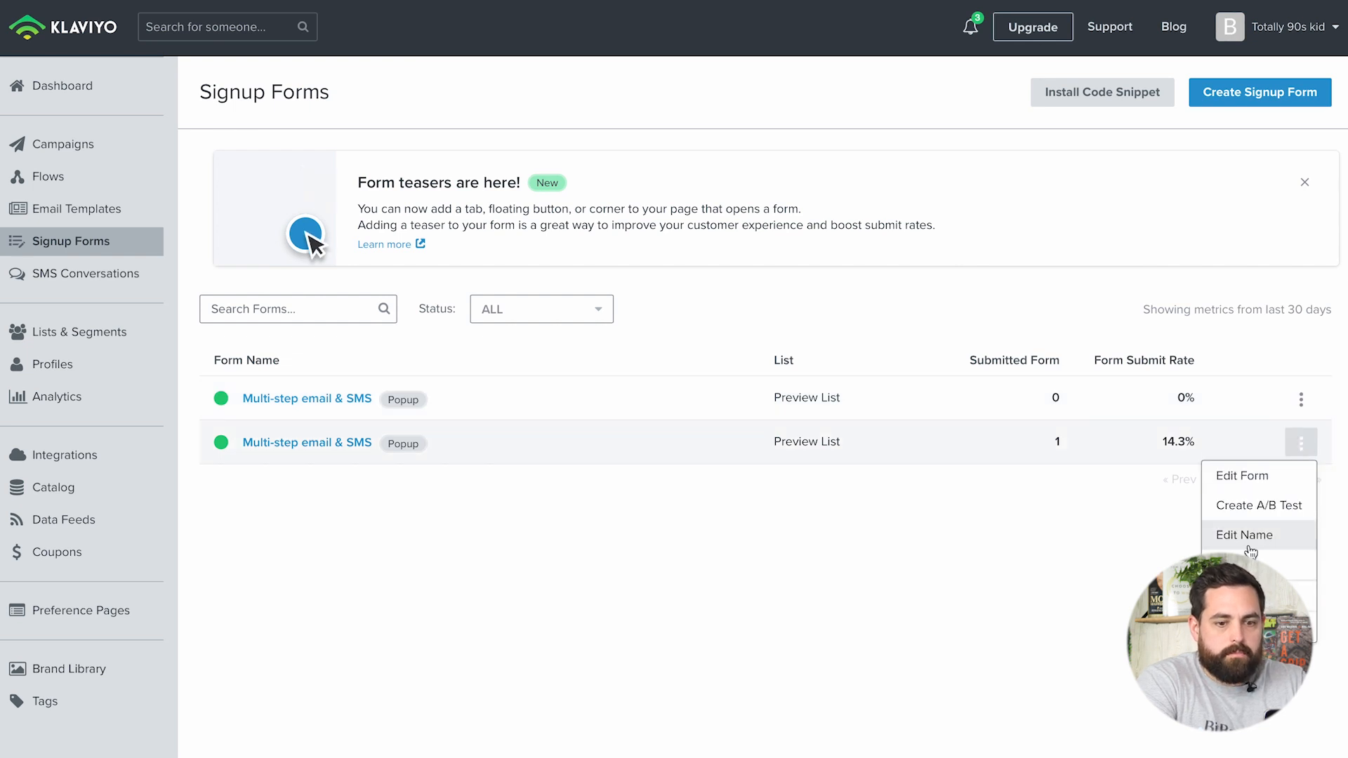
pyautogui.click(1243, 610)
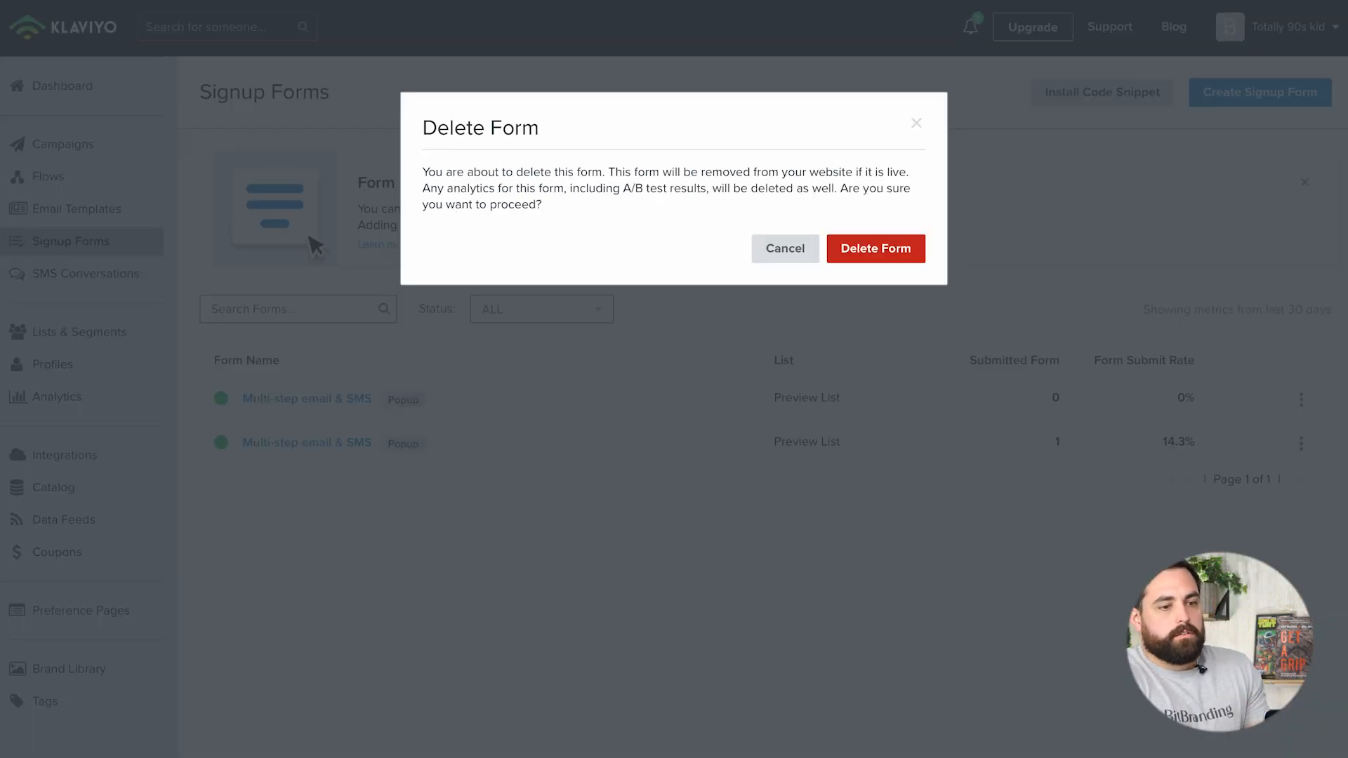
pyautogui.click(875, 249)
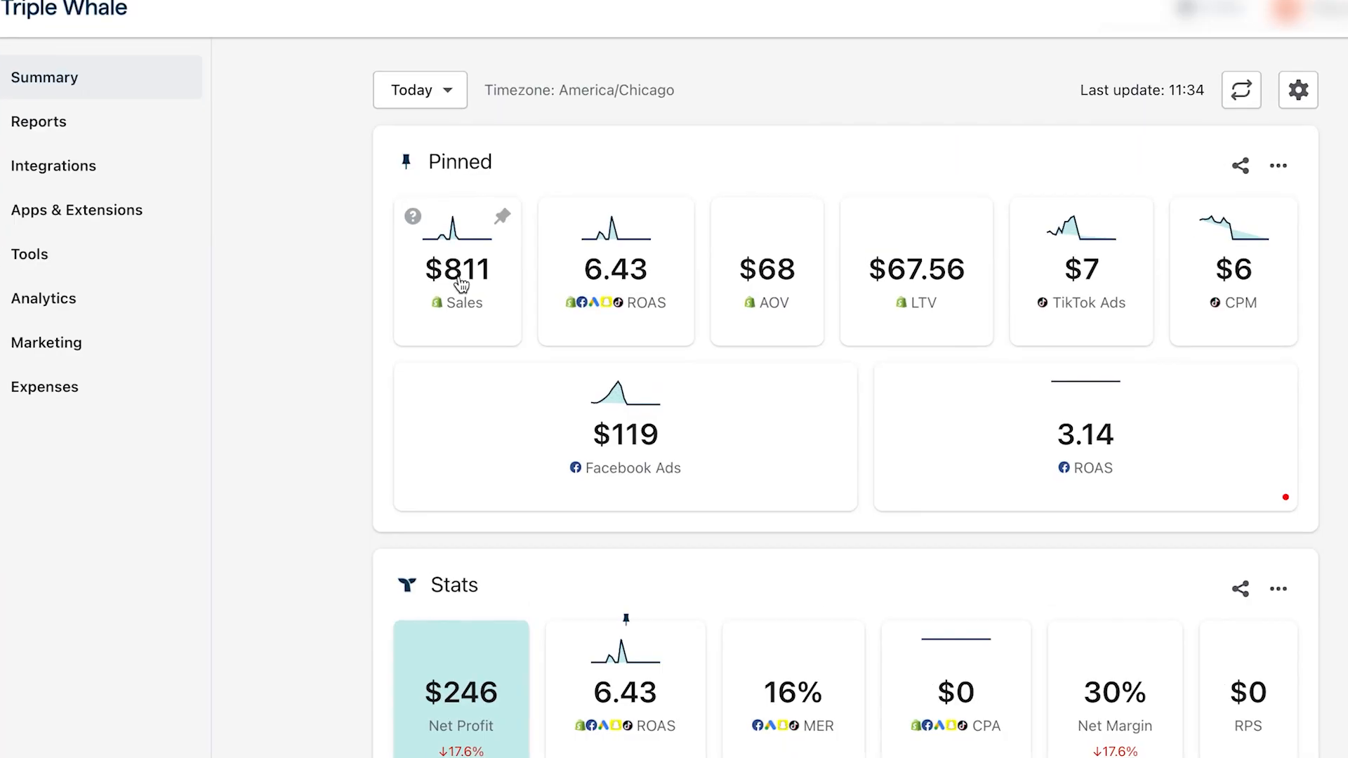
pyautogui.moveTo(739, 224)
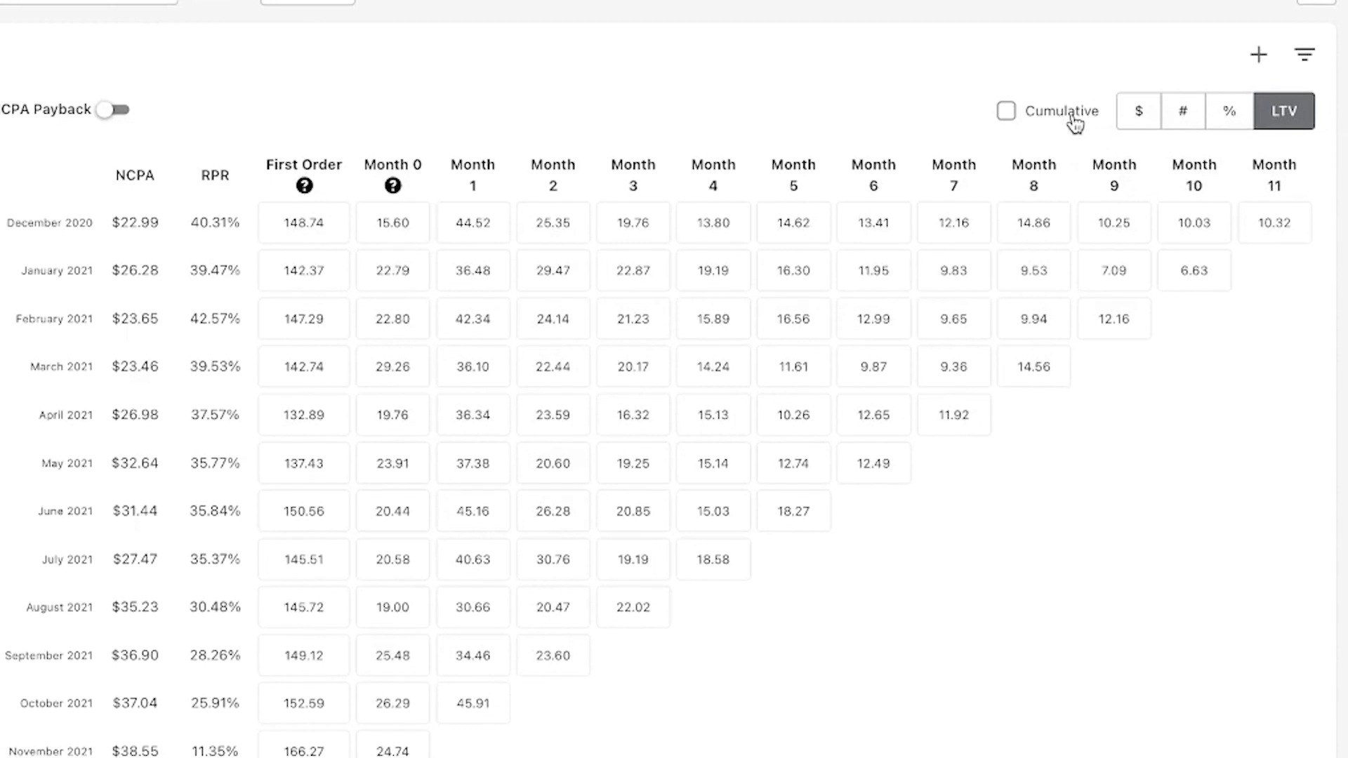
pyautogui.click(1075, 123)
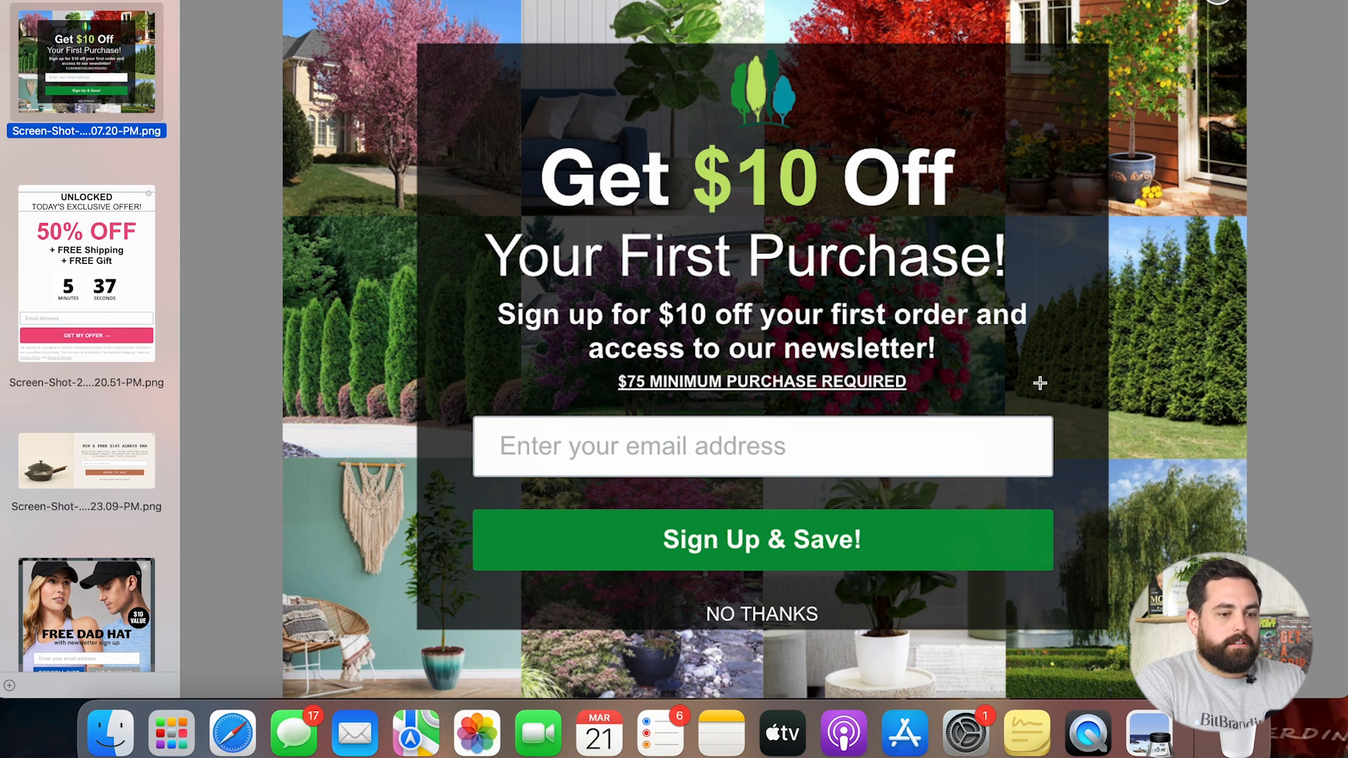
# Switch to the popup example screenshots and examine the 50% off countdown offer and the free Always Pan giveaway up close.
pyautogui.click(102, 260)
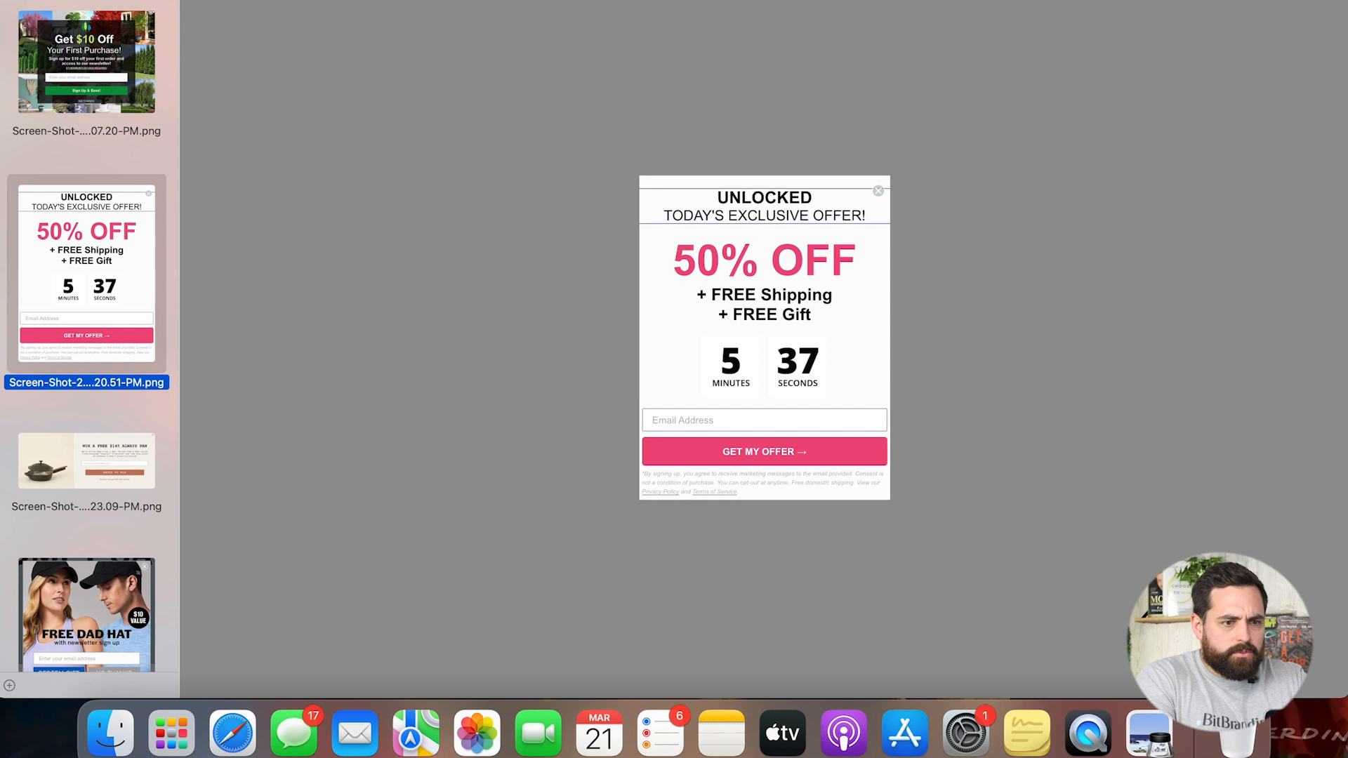
pyautogui.press('super+plus')
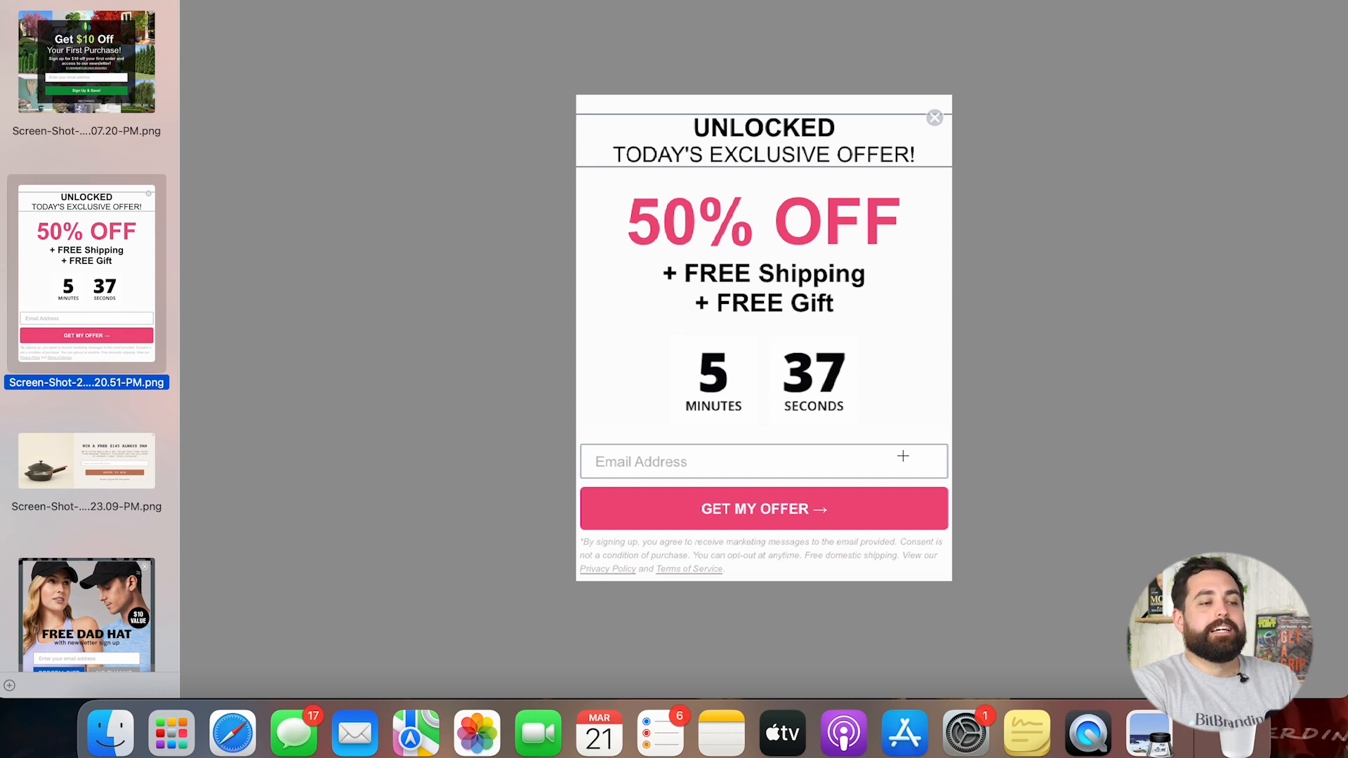
pyautogui.click(64, 474)
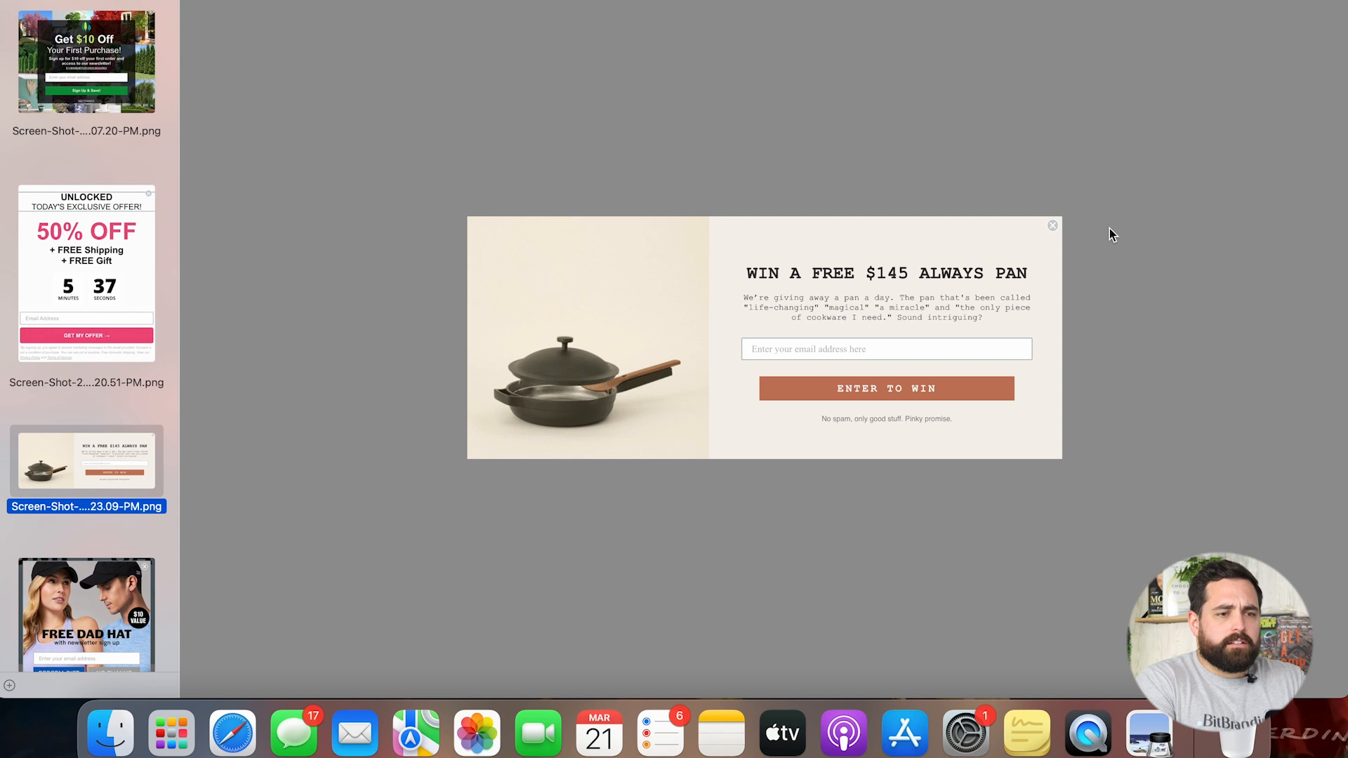
pyautogui.press('super+plus')
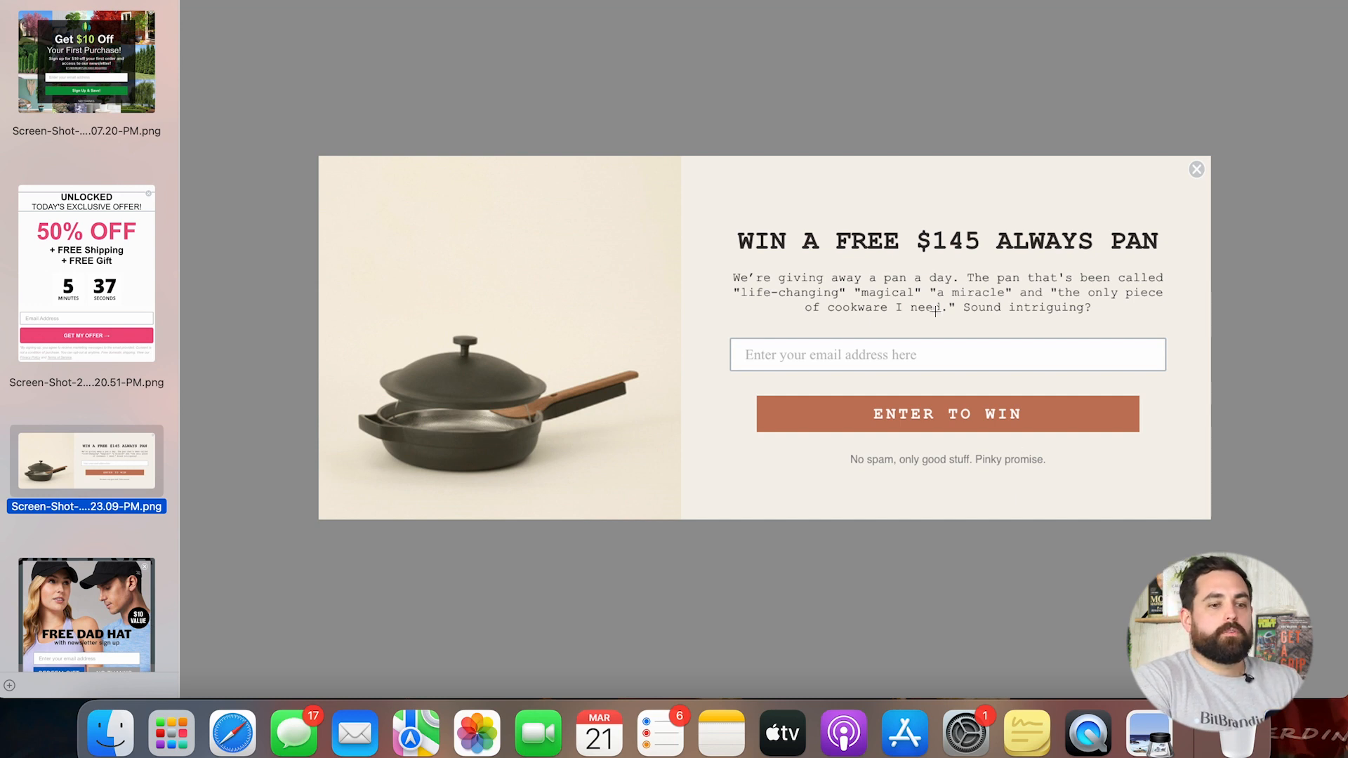
# Examine the popup examples offering a free dad hat and 50% off the next order.
pyautogui.click(63, 600)
pyautogui.press('super+plus')
pyautogui.press('super+plus')
pyautogui.press('super+plus')
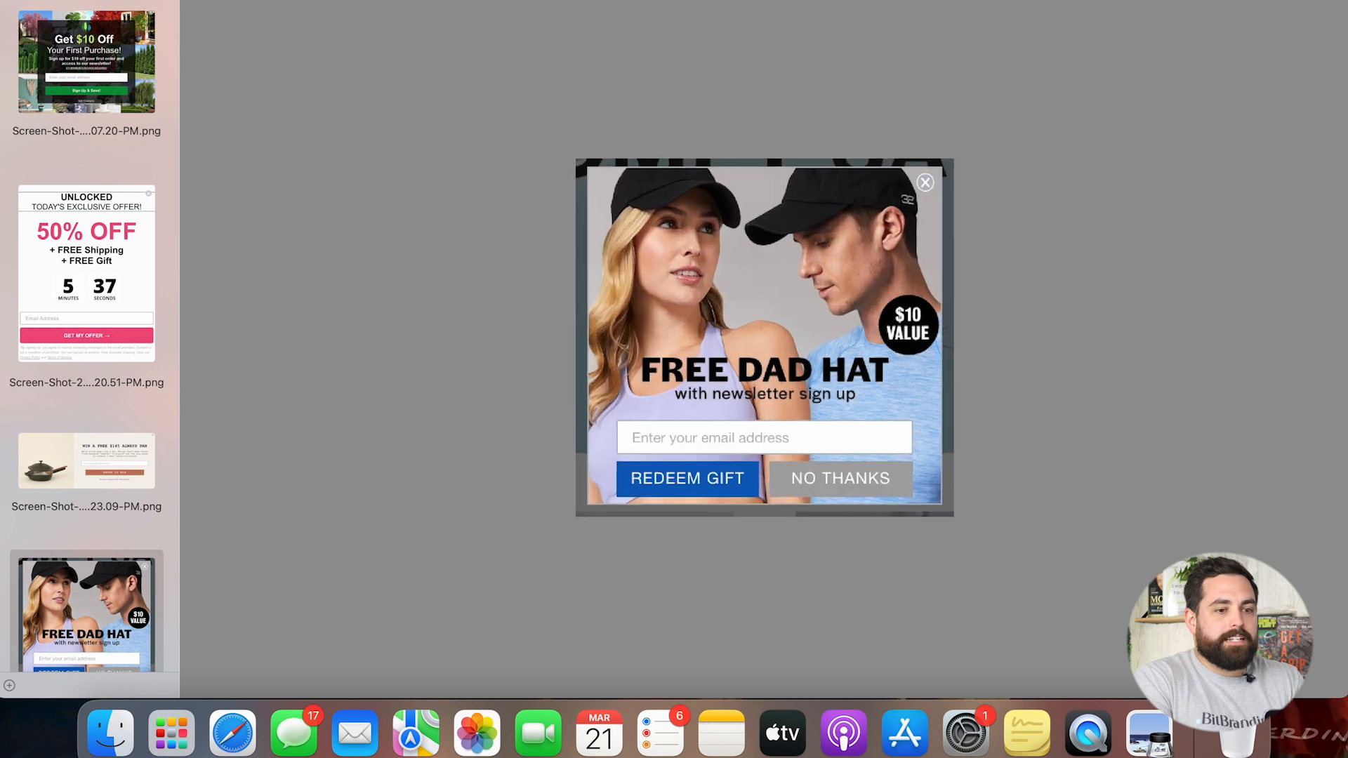
pyautogui.press('super+minus')
pyautogui.press('super+minus')
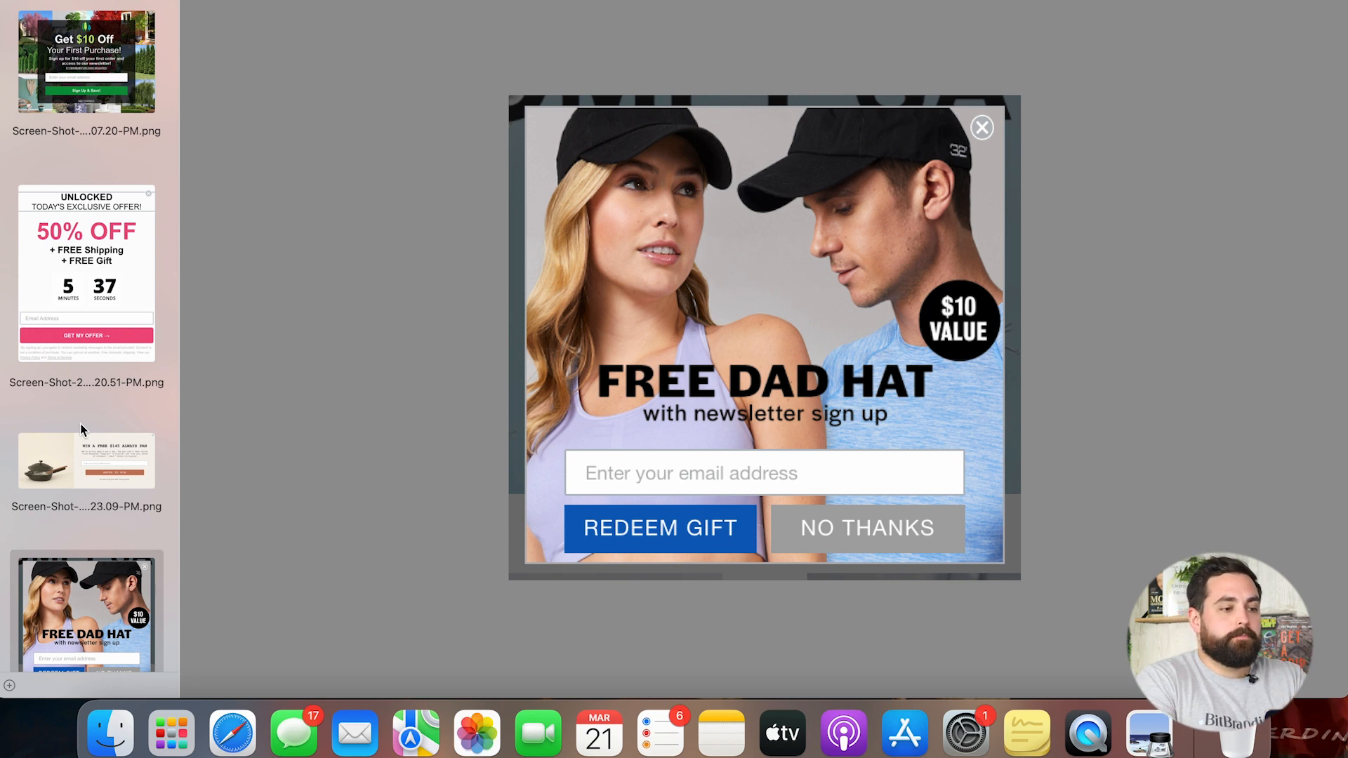
pyautogui.scroll(-5, 80, 424)
pyautogui.click(56, 604)
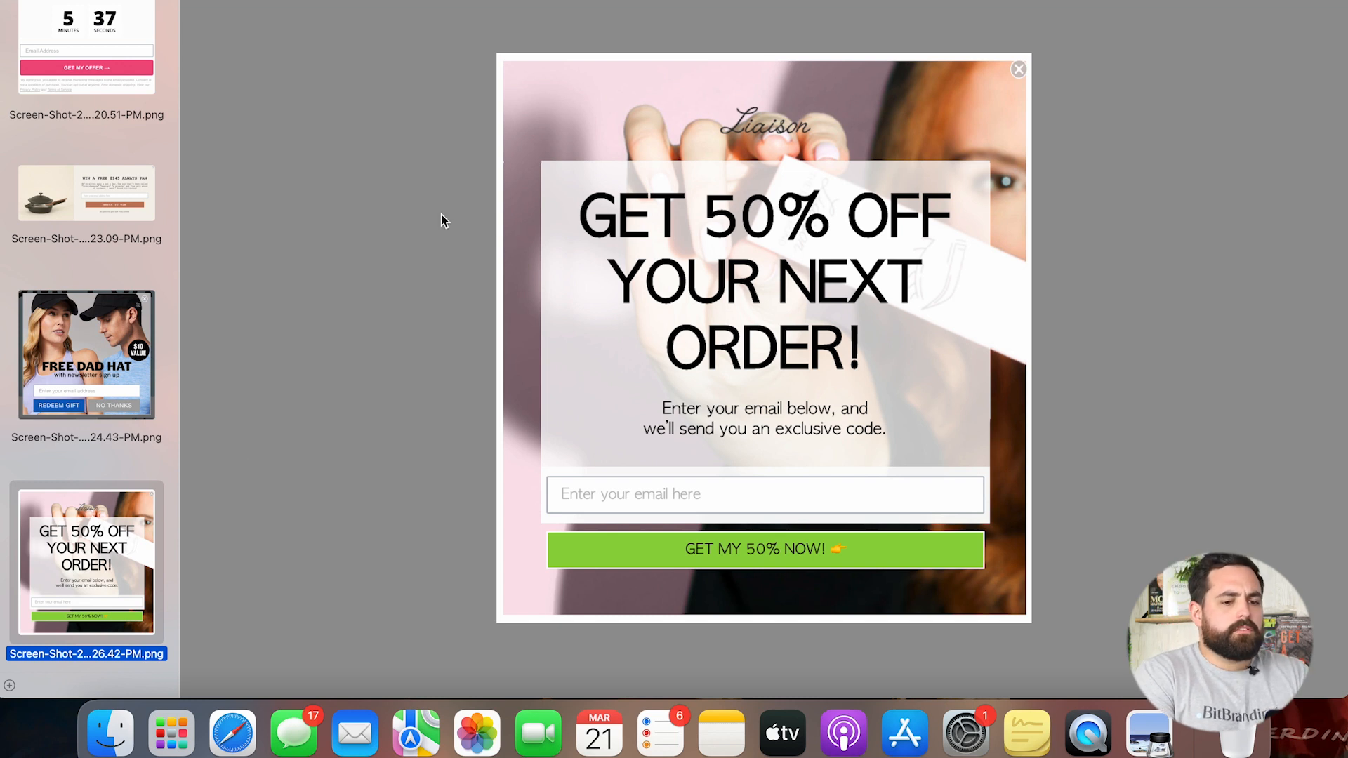
# Switch back to Klaviyo and open the settings of the enabled Shopify integration, looking in on the signup forms list on the way.
pyautogui.hotkey('ctrl', 'Right')
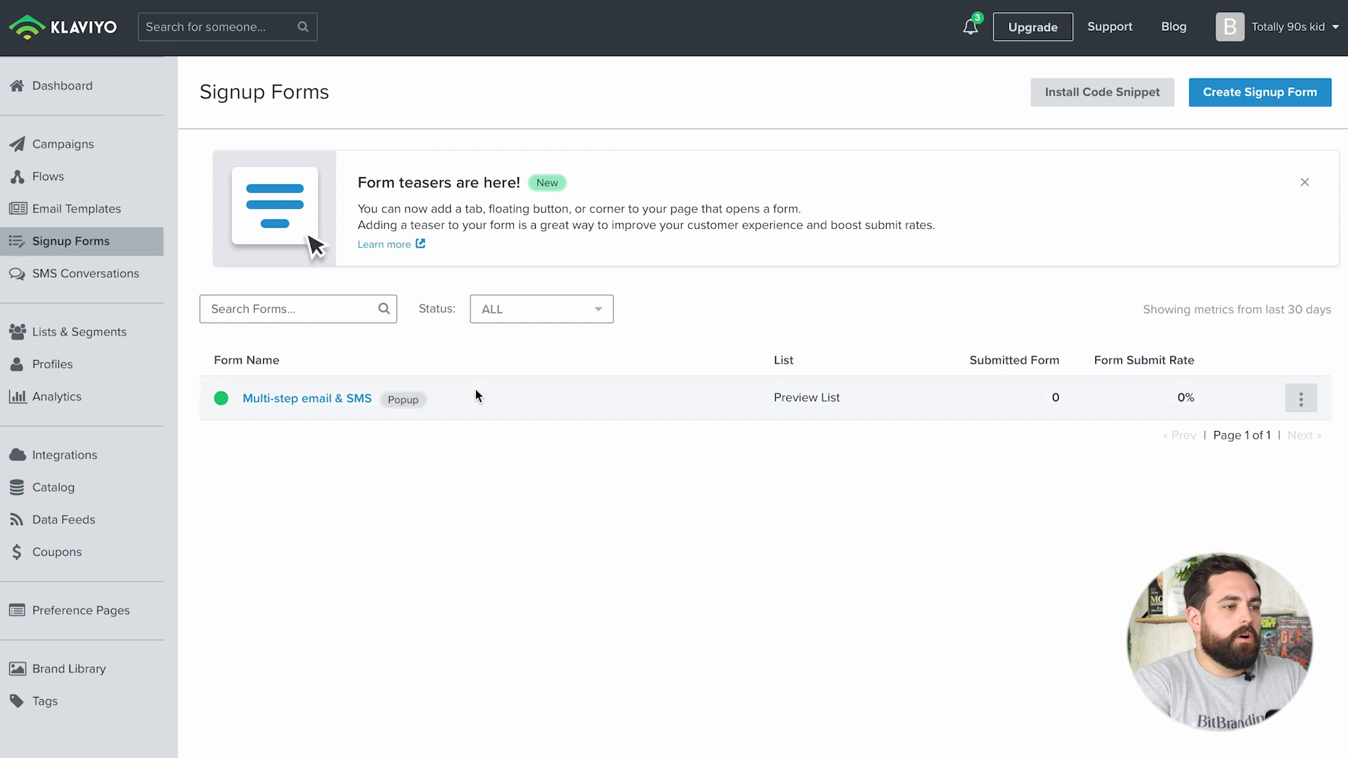
pyautogui.click(86, 458)
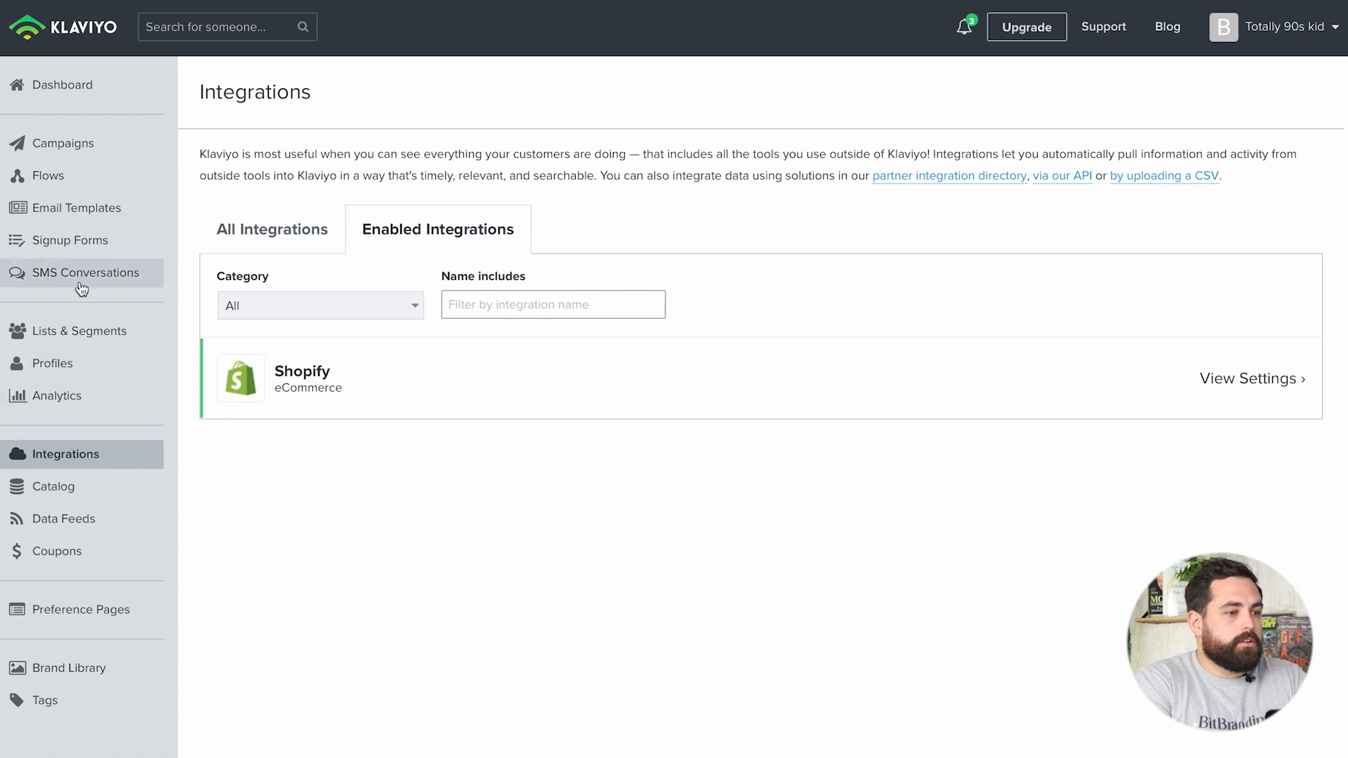
pyautogui.click(65, 245)
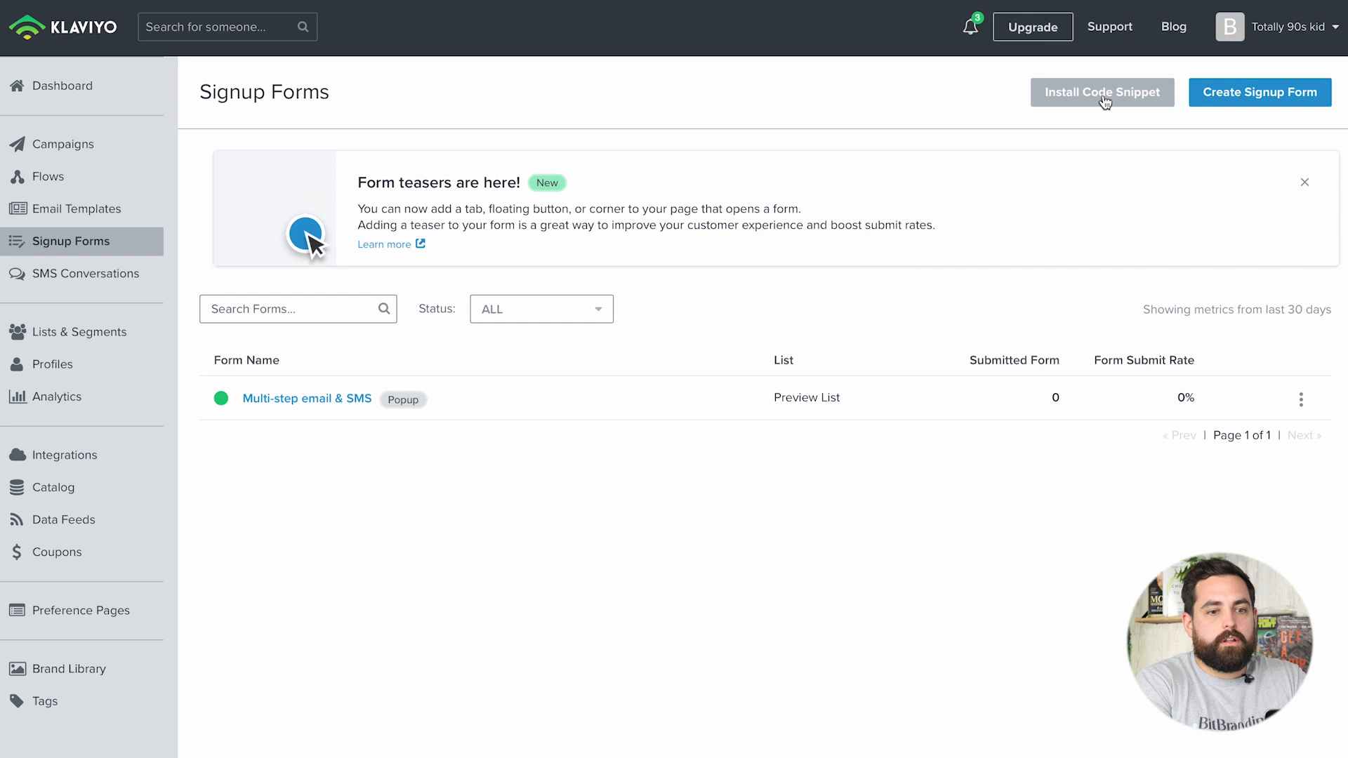
pyautogui.click(106, 457)
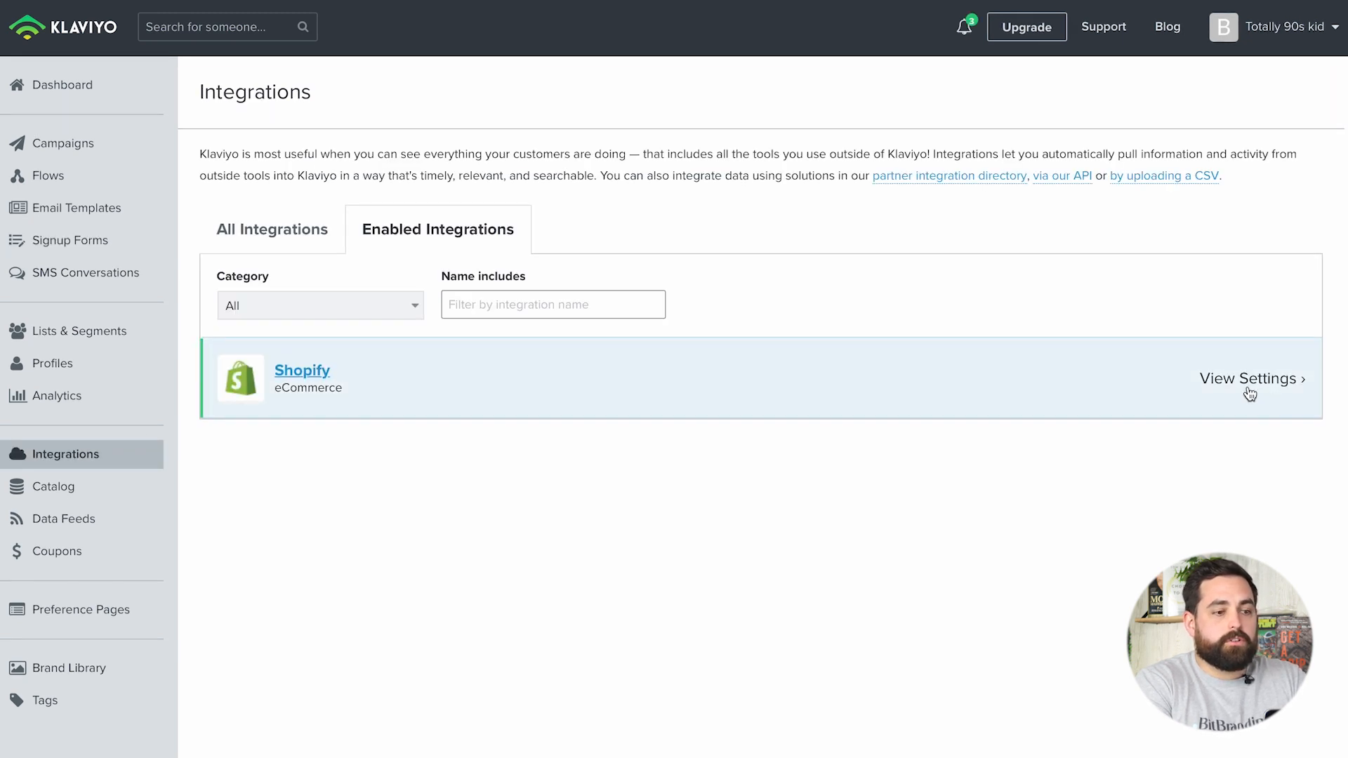
pyautogui.click(1243, 388)
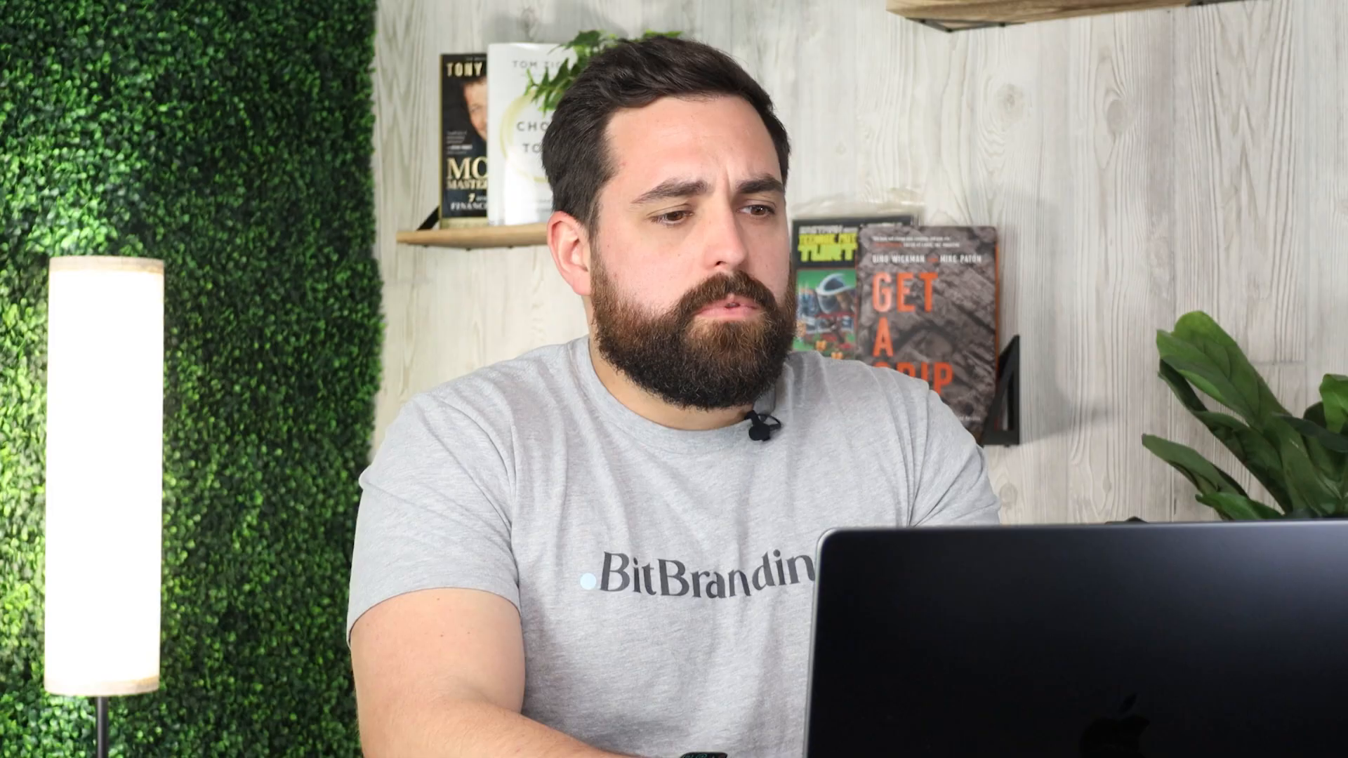